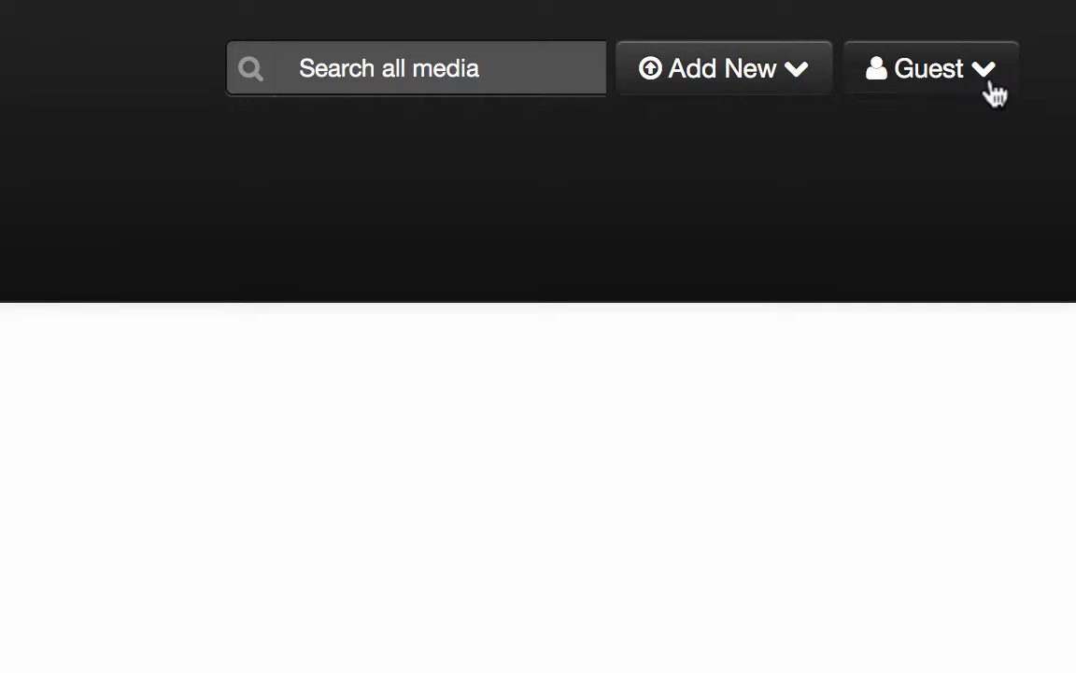
Log in to the Rutgers media portal using the prefilled NetID and password with default authentication.
{"action": "left_click", "coordinate": [995, 93]}
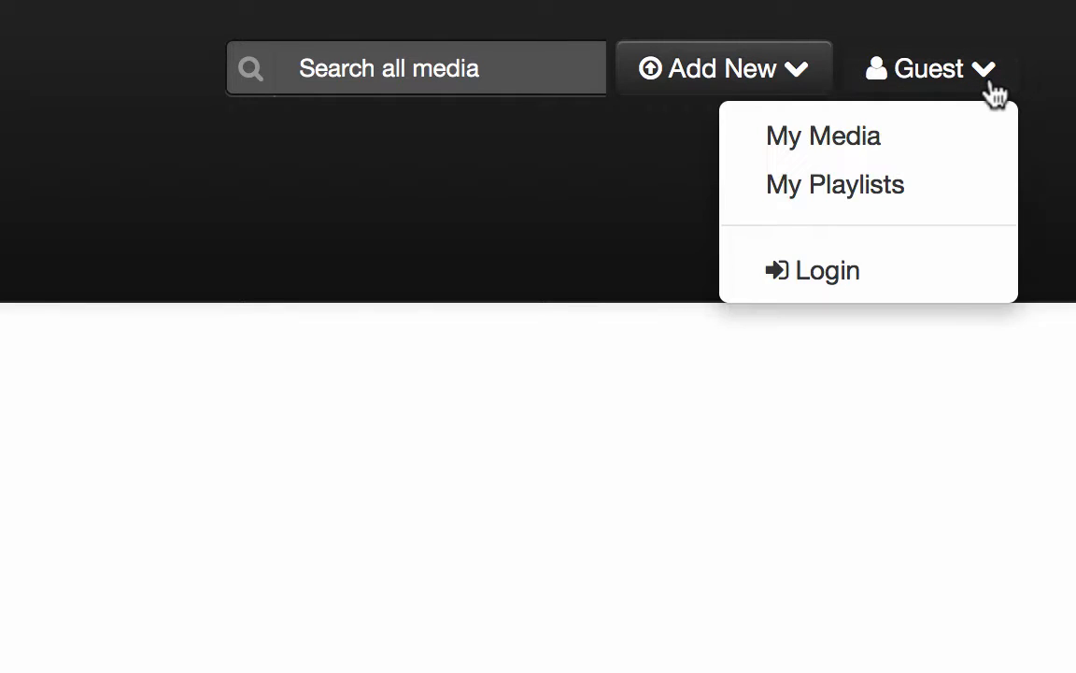
{"action": "left_click", "coordinate": [867, 271]}
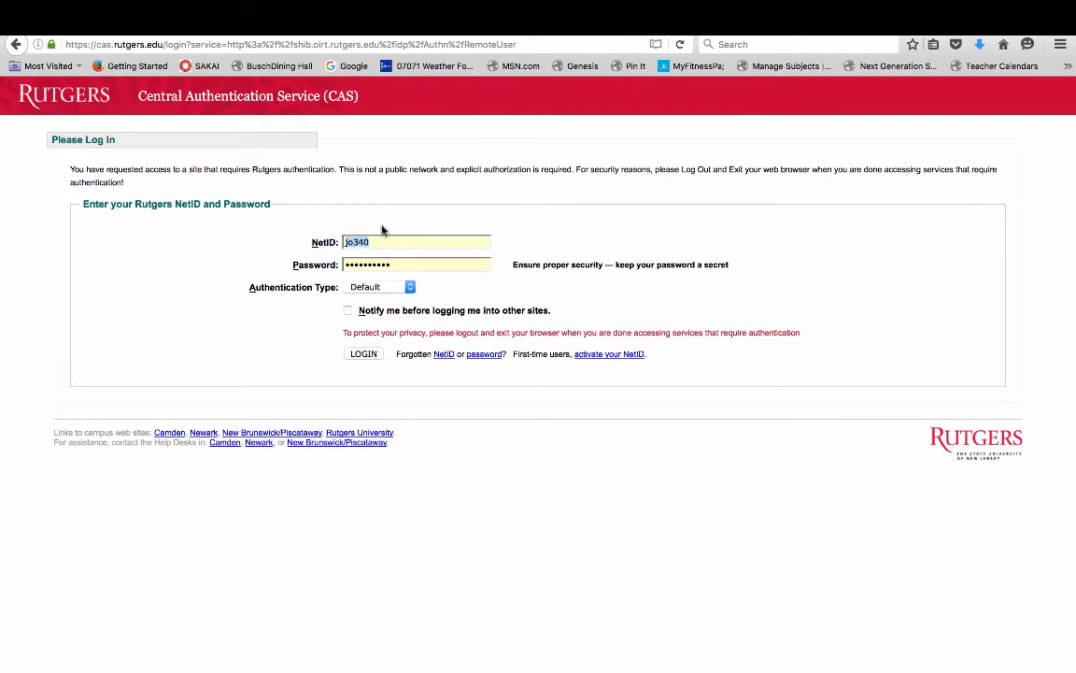
{"action": "left_click", "coordinate": [373, 355]}
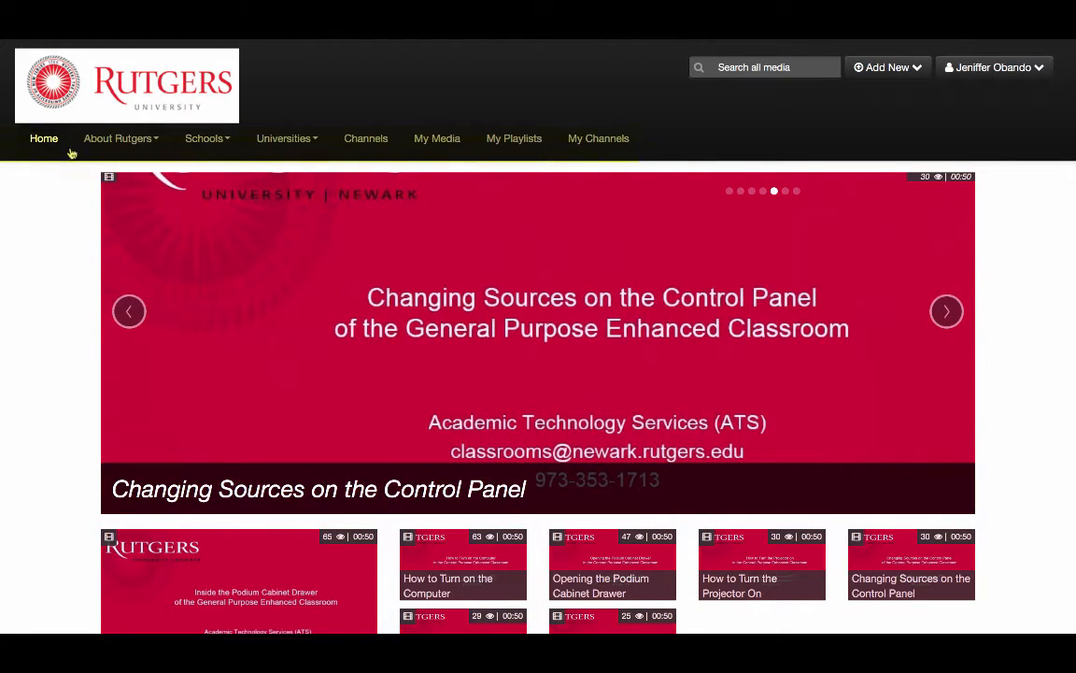
{"action": "mouse_move", "coordinate": [319, 130]}
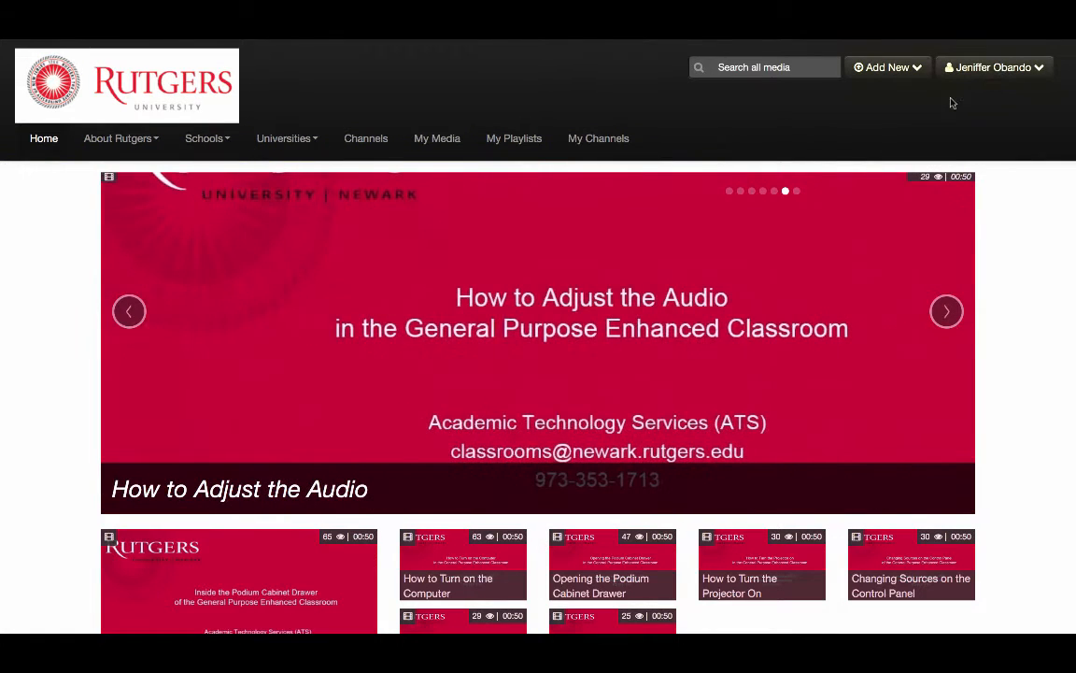
{"action": "scroll", "coordinate": [1010, 295], "scroll_direction": "down", "scroll_amount": 3}
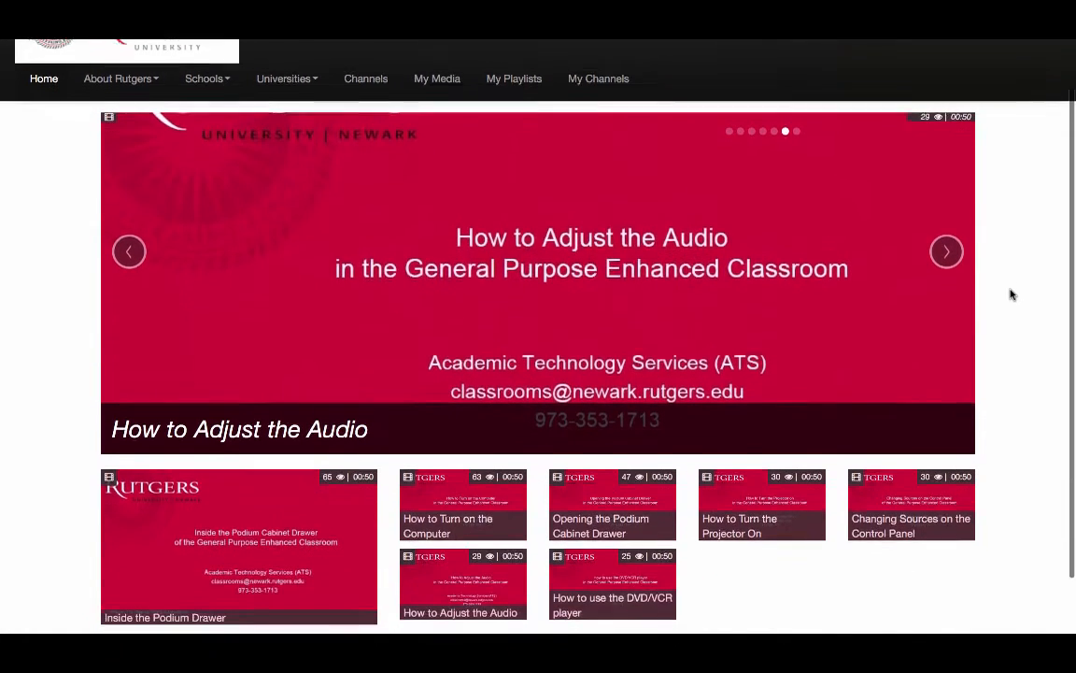
{"action": "scroll", "coordinate": [1010, 295], "scroll_direction": "up", "scroll_amount": 2}
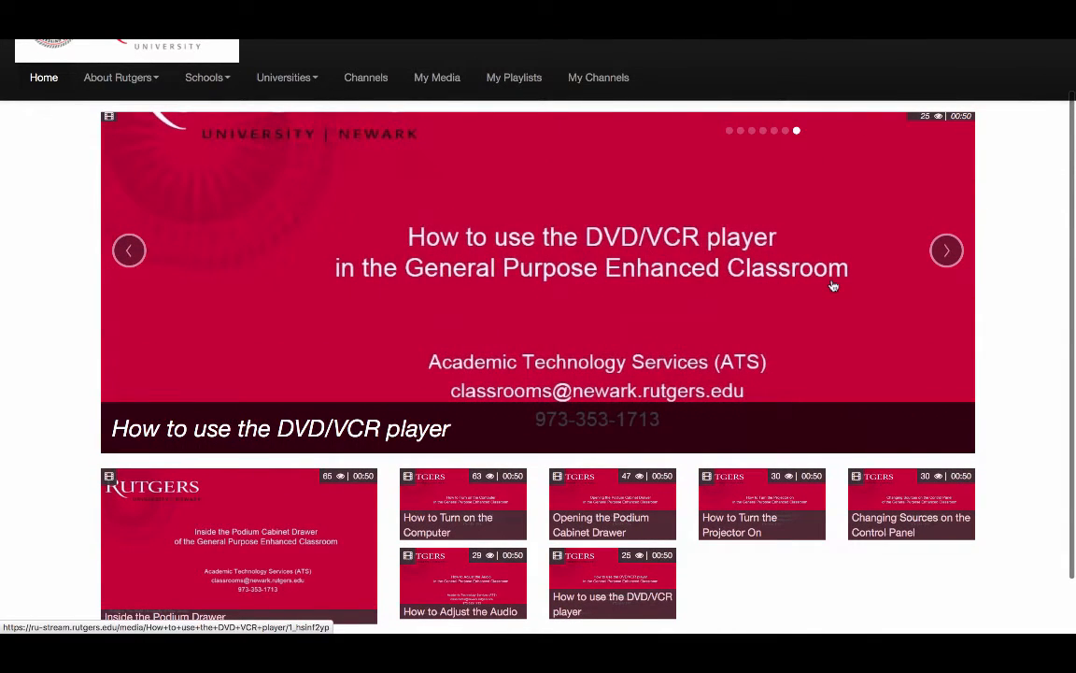
{"action": "scroll", "coordinate": [1005, 244], "scroll_direction": "up", "scroll_amount": 1}
{"action": "scroll", "coordinate": [1005, 244], "scroll_direction": "up", "scroll_amount": 1}
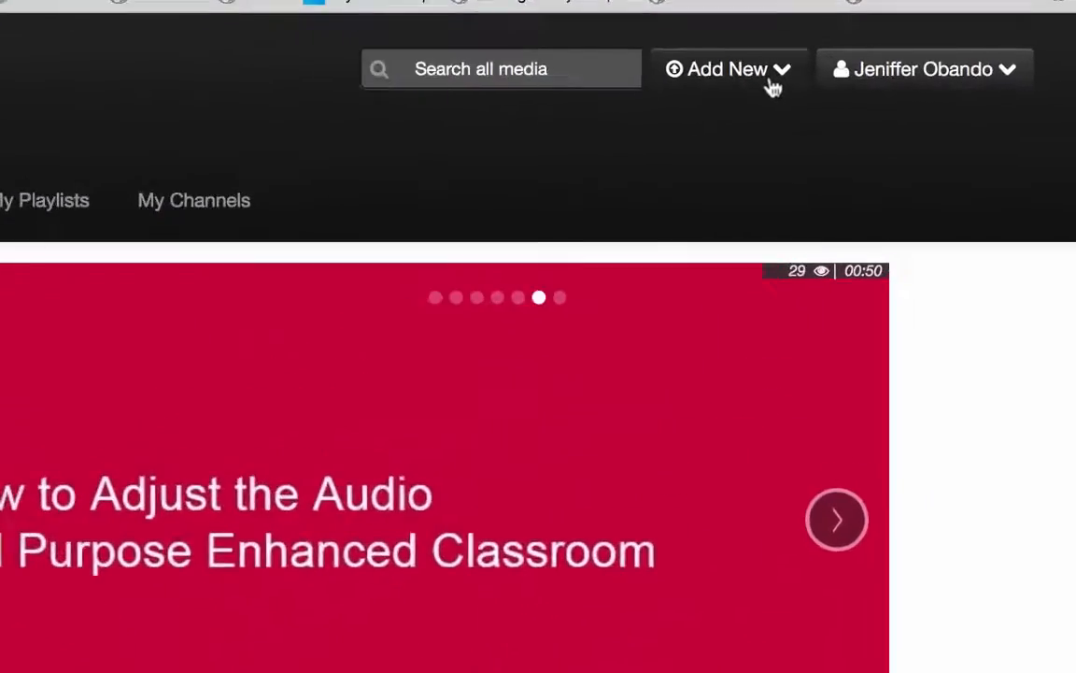
Add a new presentation recording, launching Kaltura CaptureSpace Desktop Recorder for the link, and move the recorder window nearer the middle of the desktop.
{"action": "left_click", "coordinate": [912, 75]}
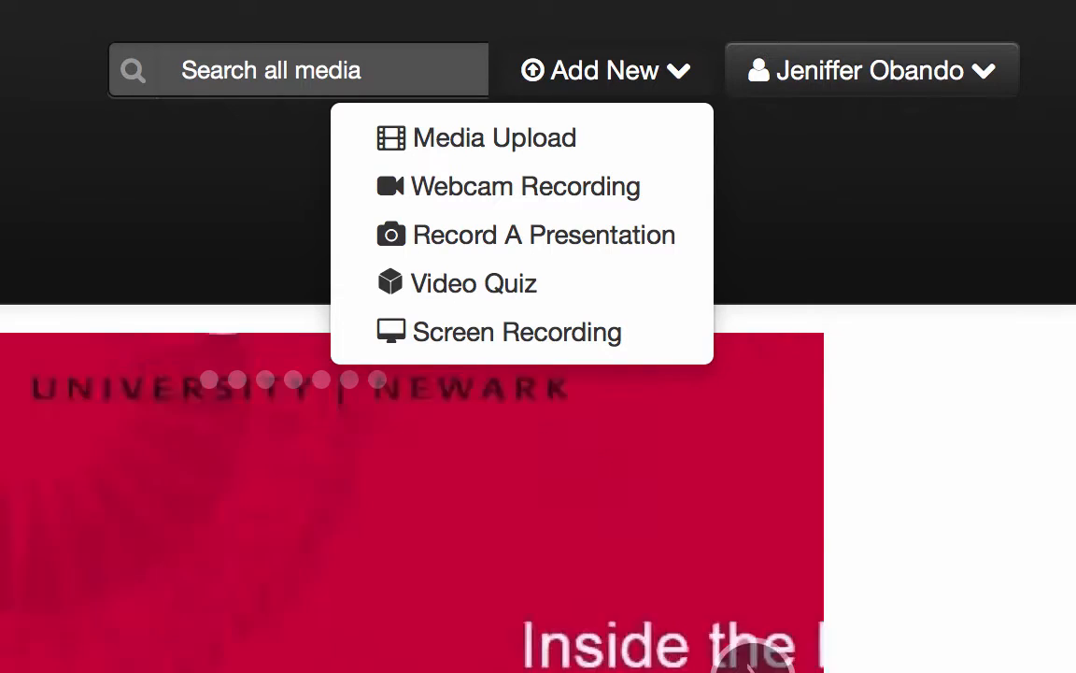
{"action": "left_click", "coordinate": [577, 245]}
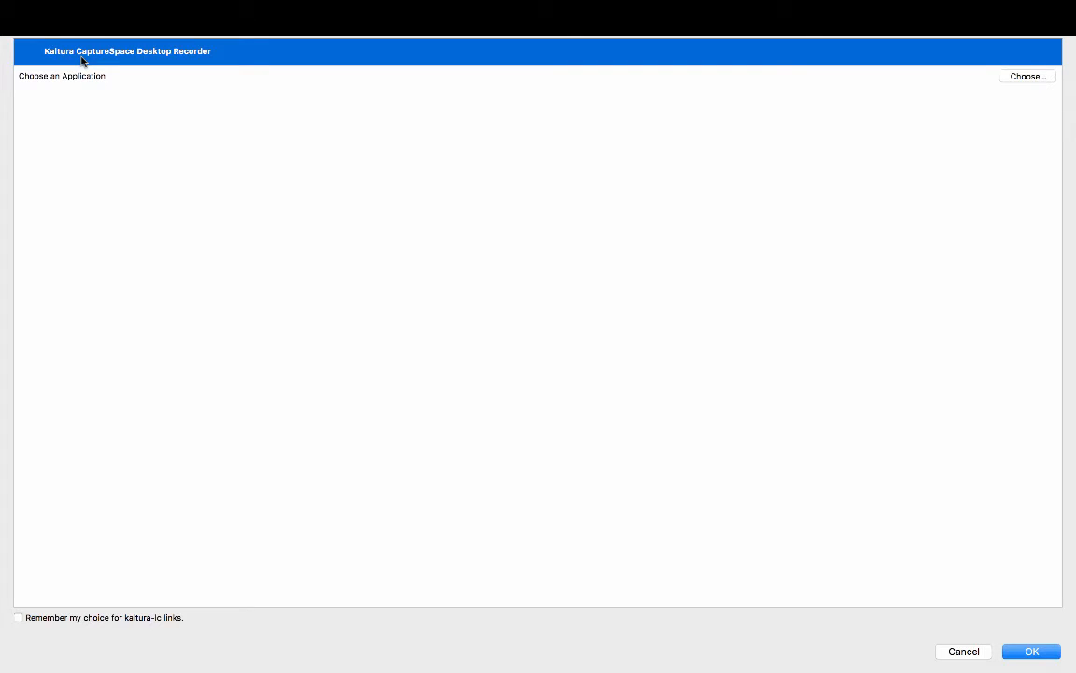
{"action": "left_click", "coordinate": [1029, 651]}
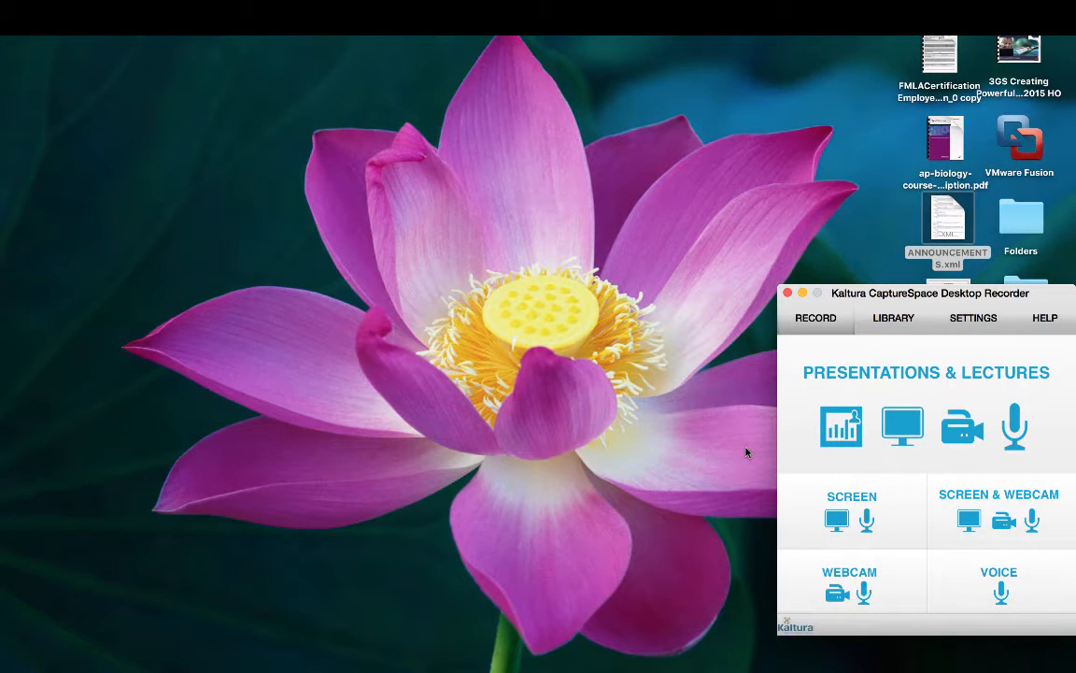
{"action": "left_click_drag", "start_coordinate": [1052, 298], "coordinate": [782, 231]}
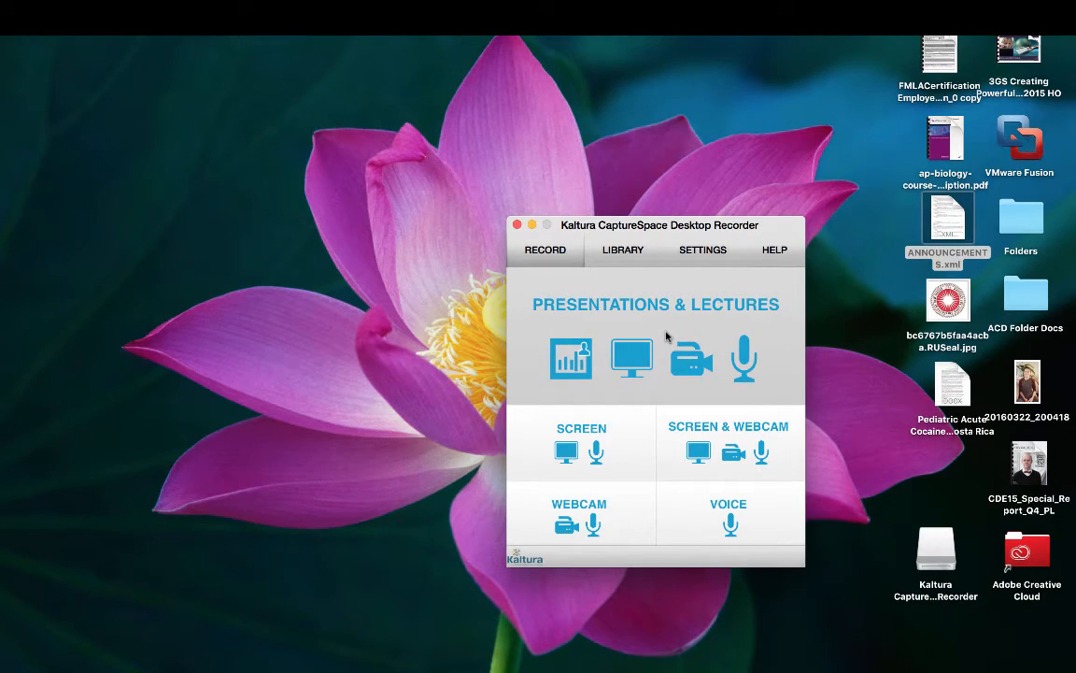
Set up a Presentations & Lectures recording with a presentation file from the folder beginning "OIRT Pre", and start recording.
{"action": "left_click", "coordinate": [666, 336]}
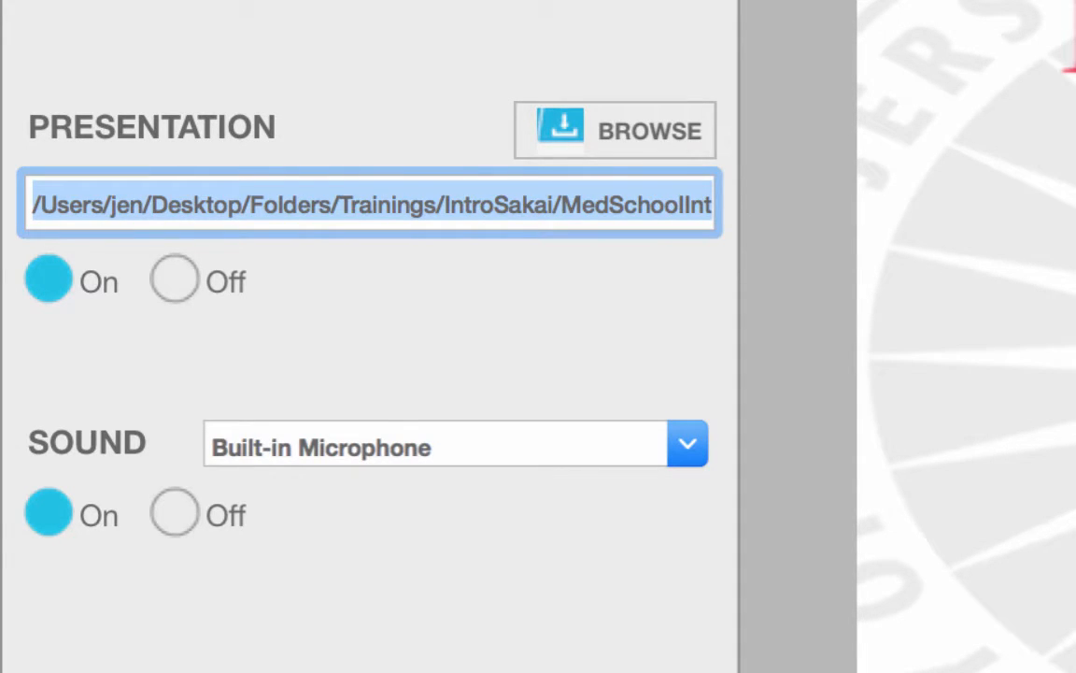
{"action": "left_click", "coordinate": [601, 151]}
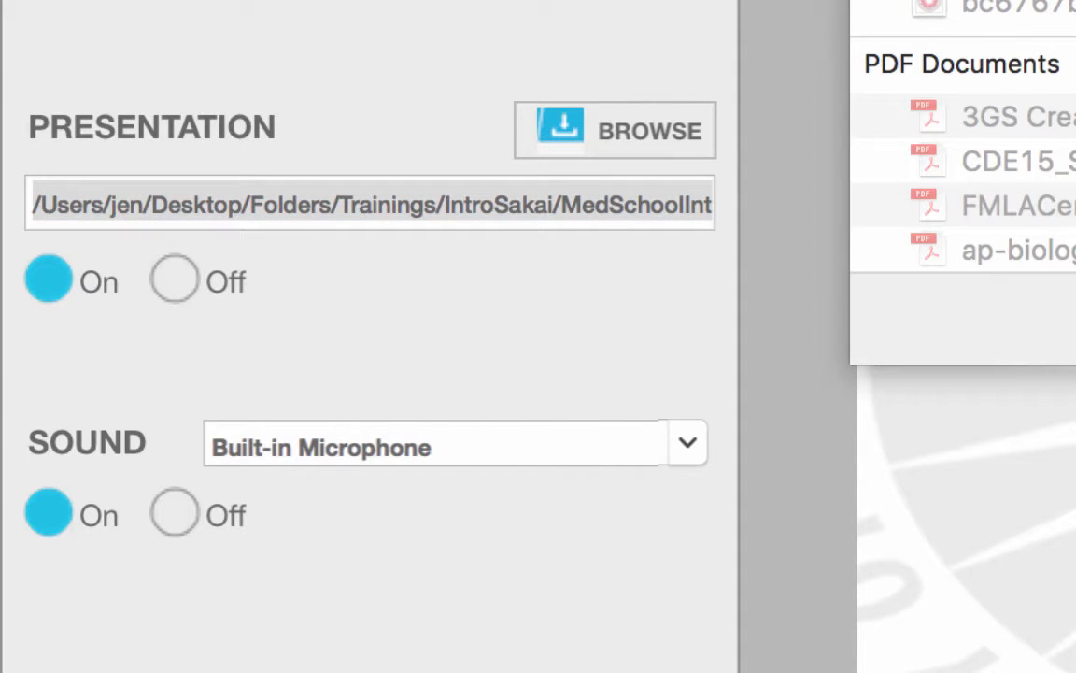
{"action": "scroll", "coordinate": [963, 135], "scroll_direction": "down", "scroll_amount": 5}
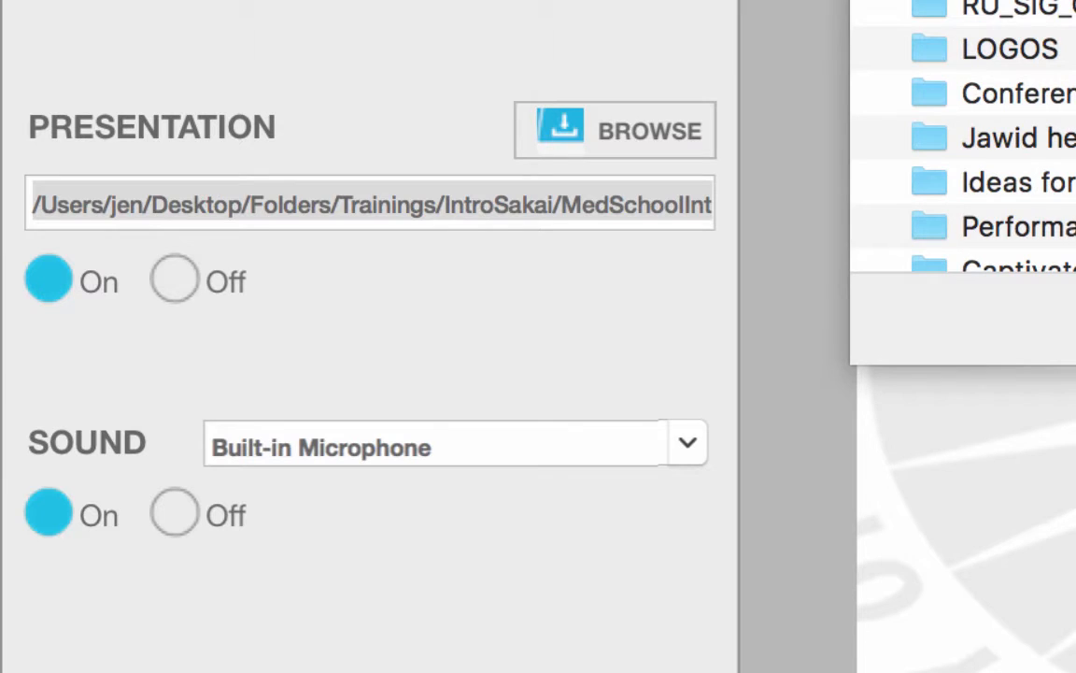
{"action": "scroll", "coordinate": [963, 135], "scroll_direction": "down", "scroll_amount": 3}
{"action": "scroll", "coordinate": [964, 135], "scroll_direction": "up", "scroll_amount": 10}
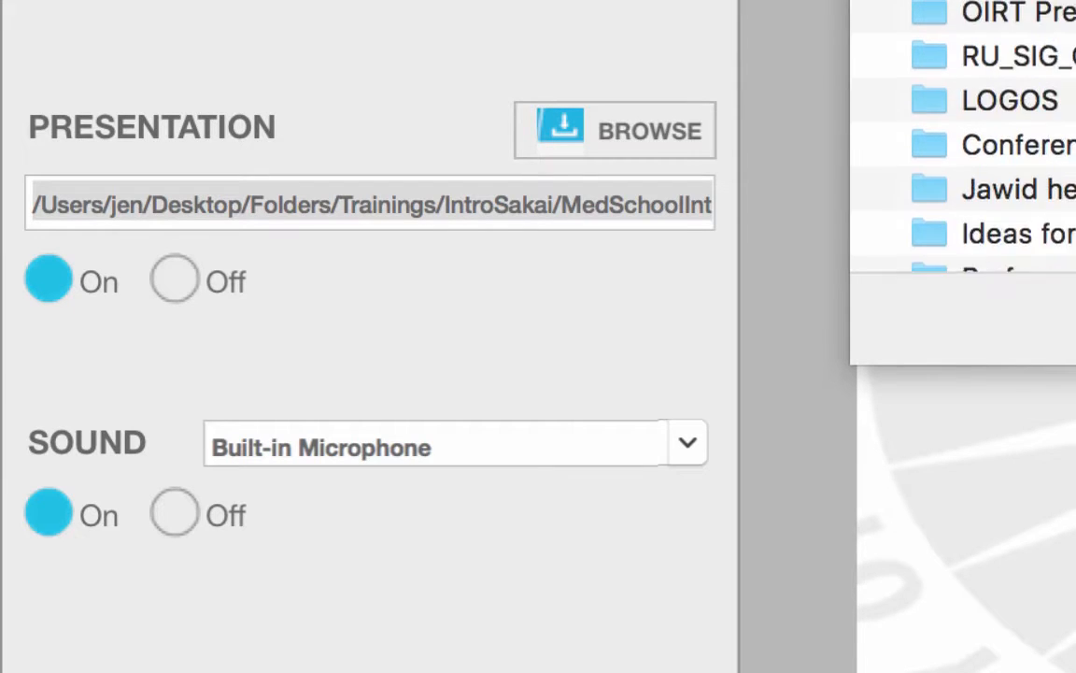
{"action": "scroll", "coordinate": [963, 135], "scroll_direction": "down", "scroll_amount": 3}
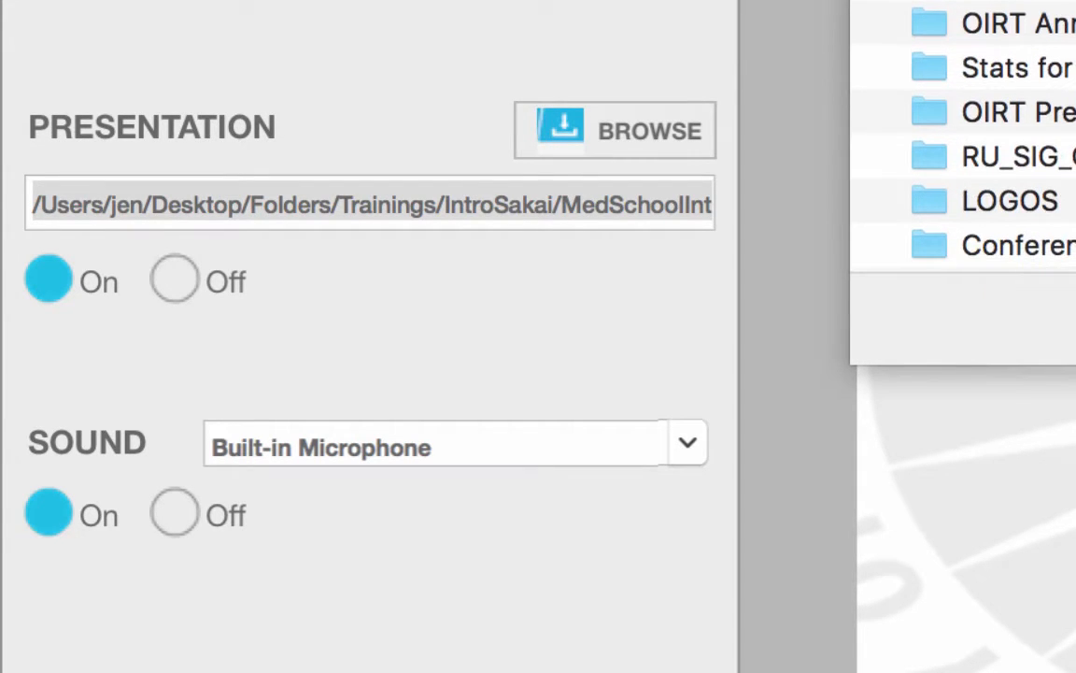
{"action": "double_click", "coordinate": [1018, 113]}
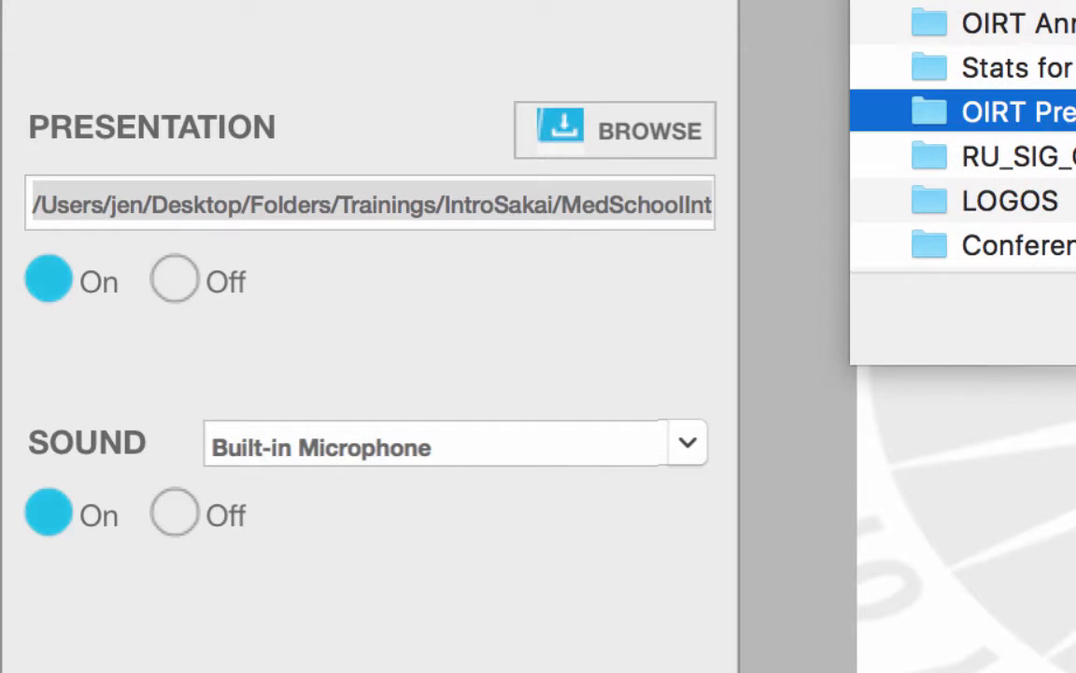
{"action": "scroll", "coordinate": [963, 136], "scroll_direction": "up", "scroll_amount": 2}
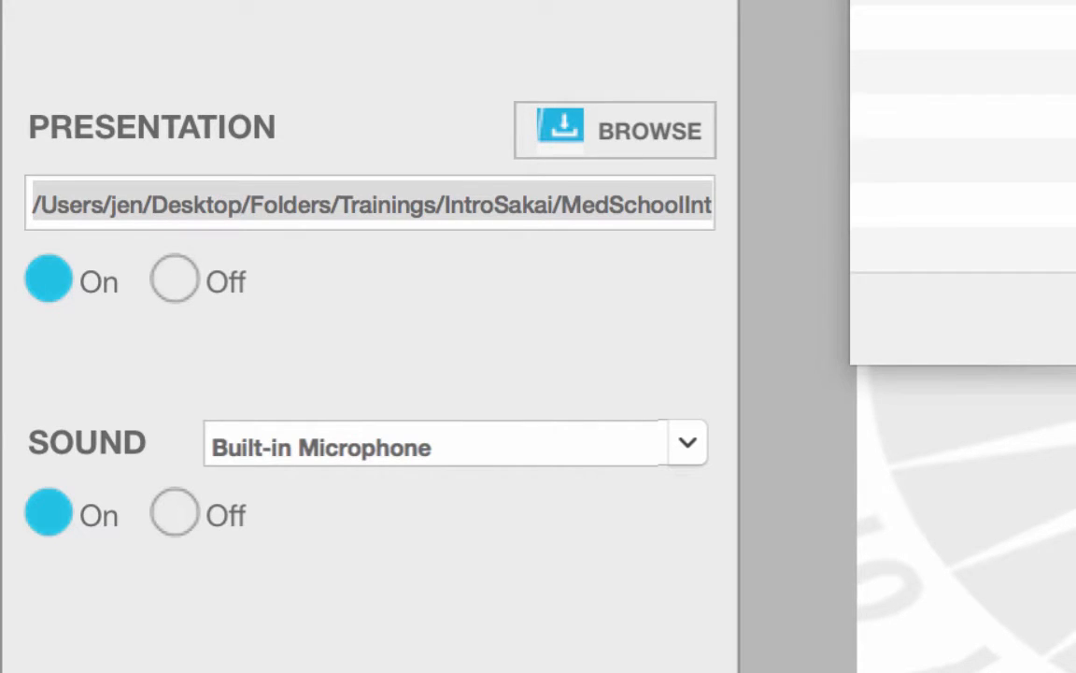
{"action": "key", "text": "Return"}
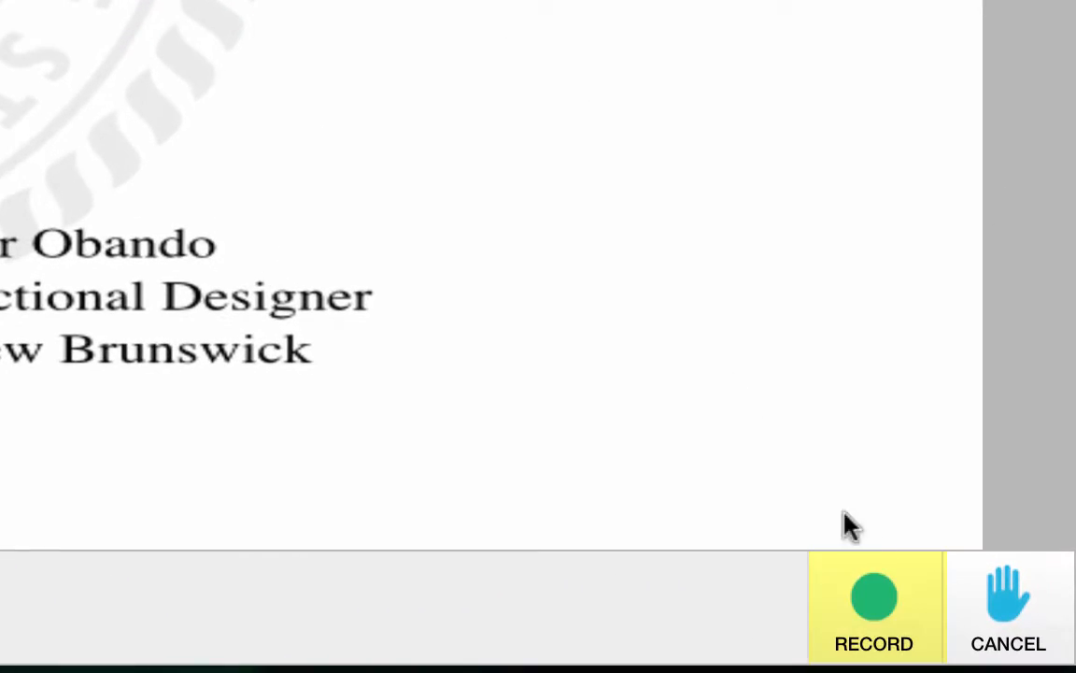
{"action": "left_click", "coordinate": [861, 617]}
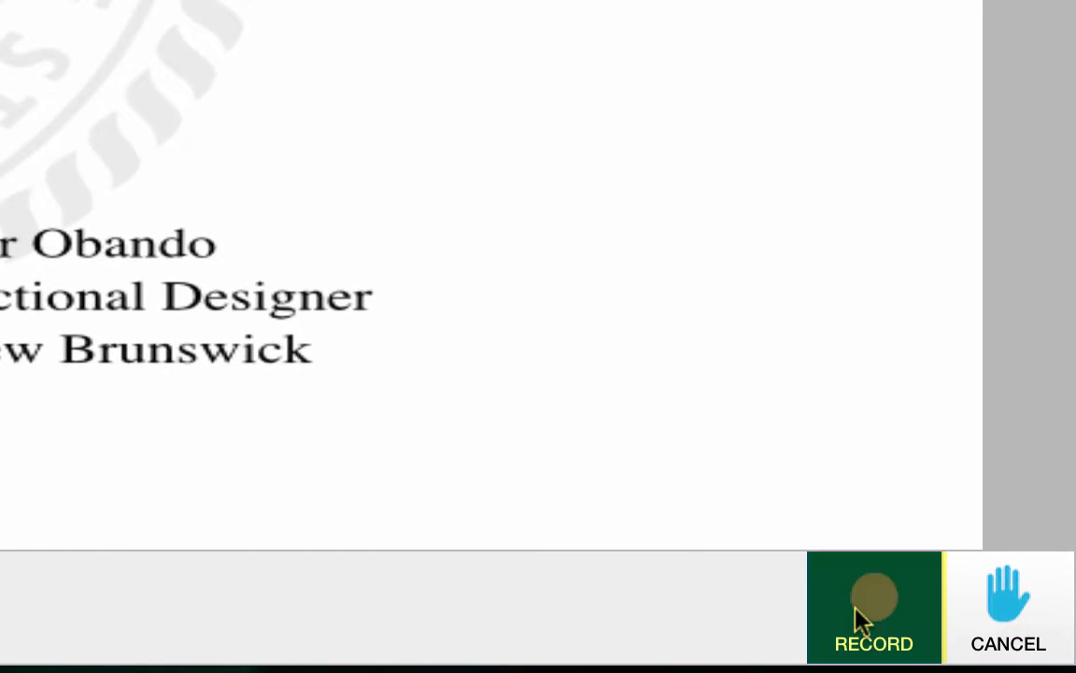
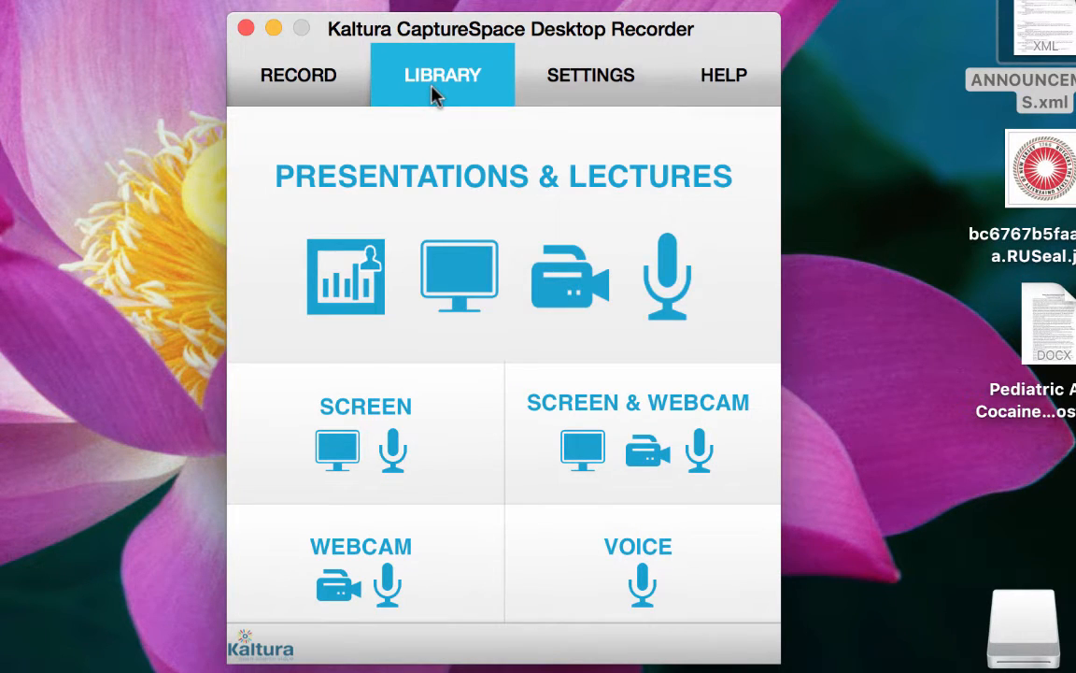
Upload the Kaltura Training 1 recording from the library, keeping its title, and close the upload confirmation.
{"action": "left_click", "coordinate": [433, 89]}
{"action": "mouse_move", "coordinate": [360, 213]}
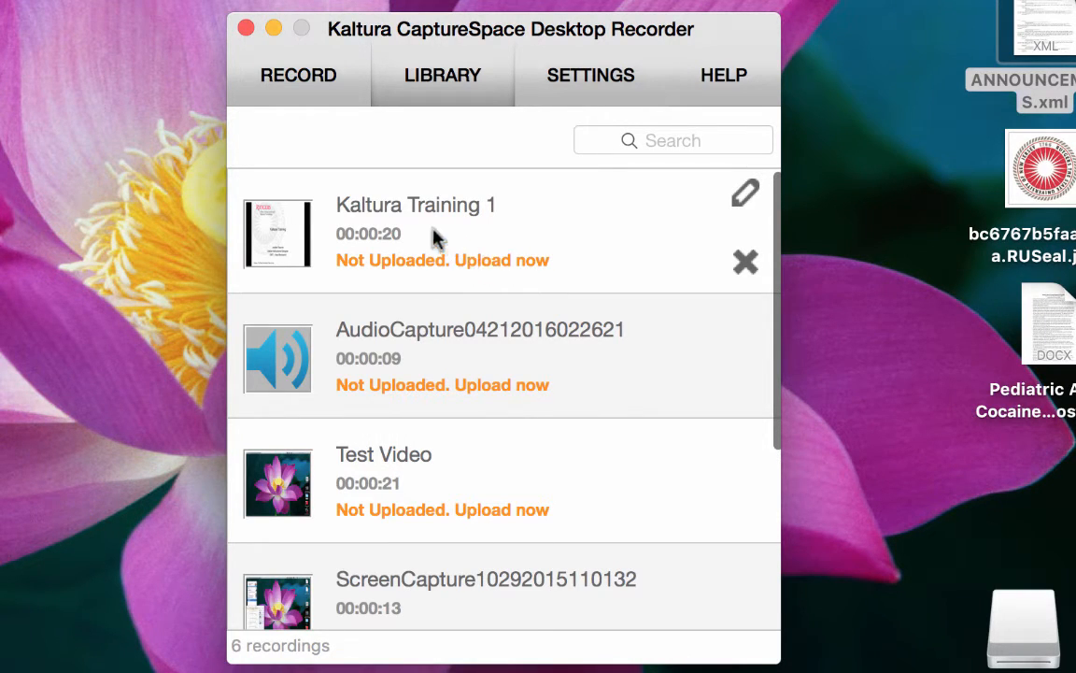
{"action": "left_click", "coordinate": [457, 253]}
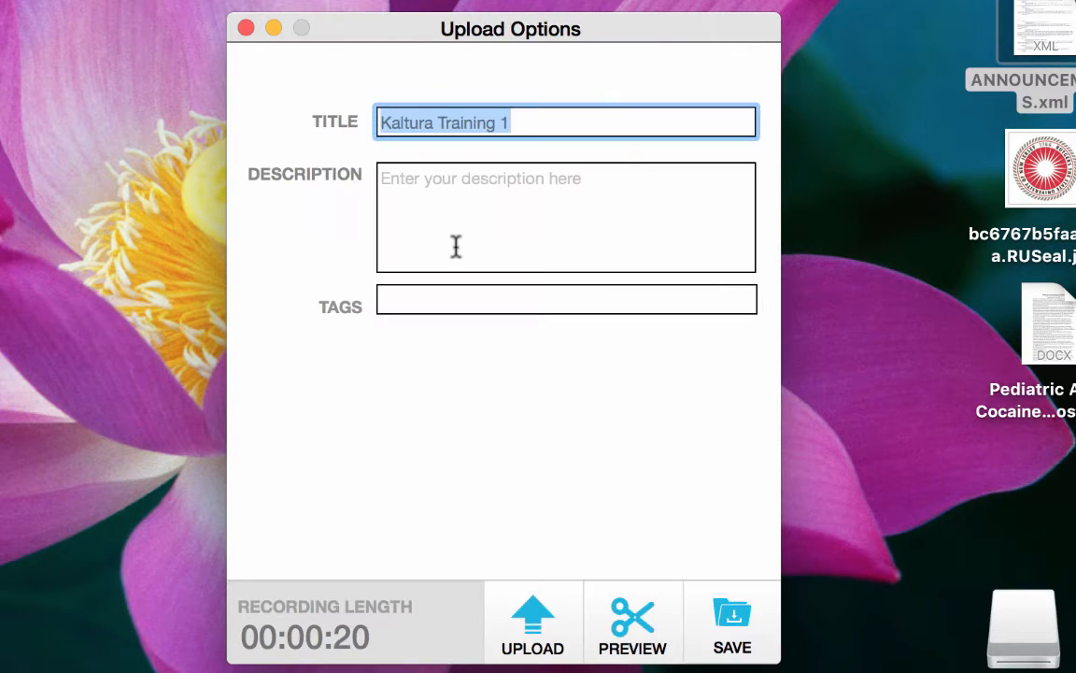
{"action": "left_click", "coordinate": [520, 615]}
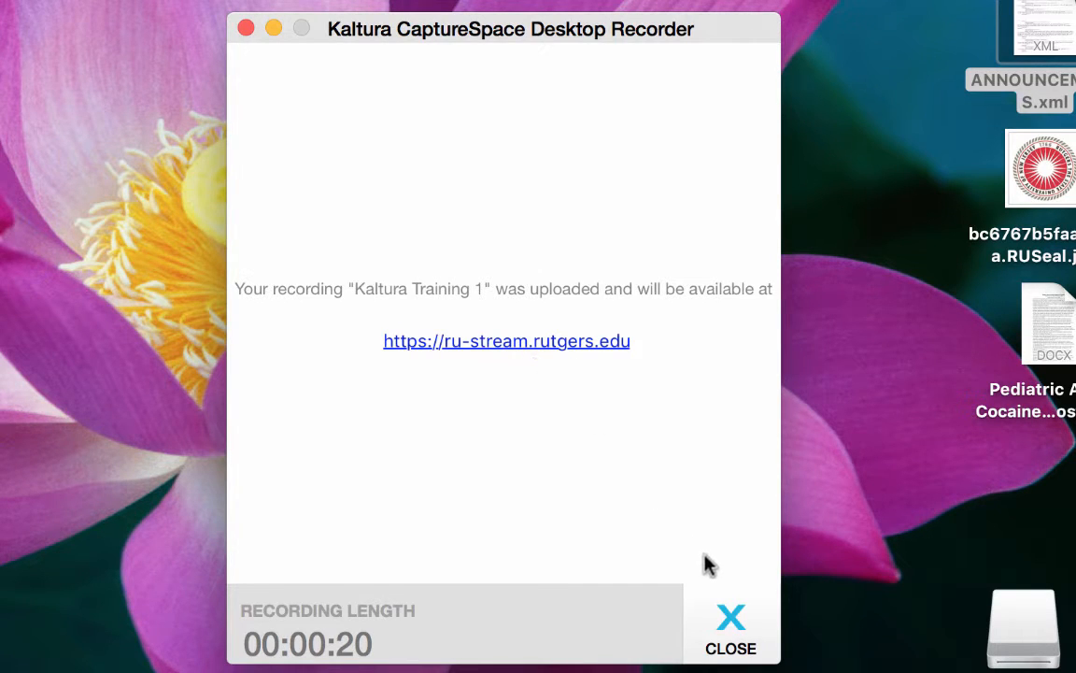
{"action": "left_click", "coordinate": [732, 629]}
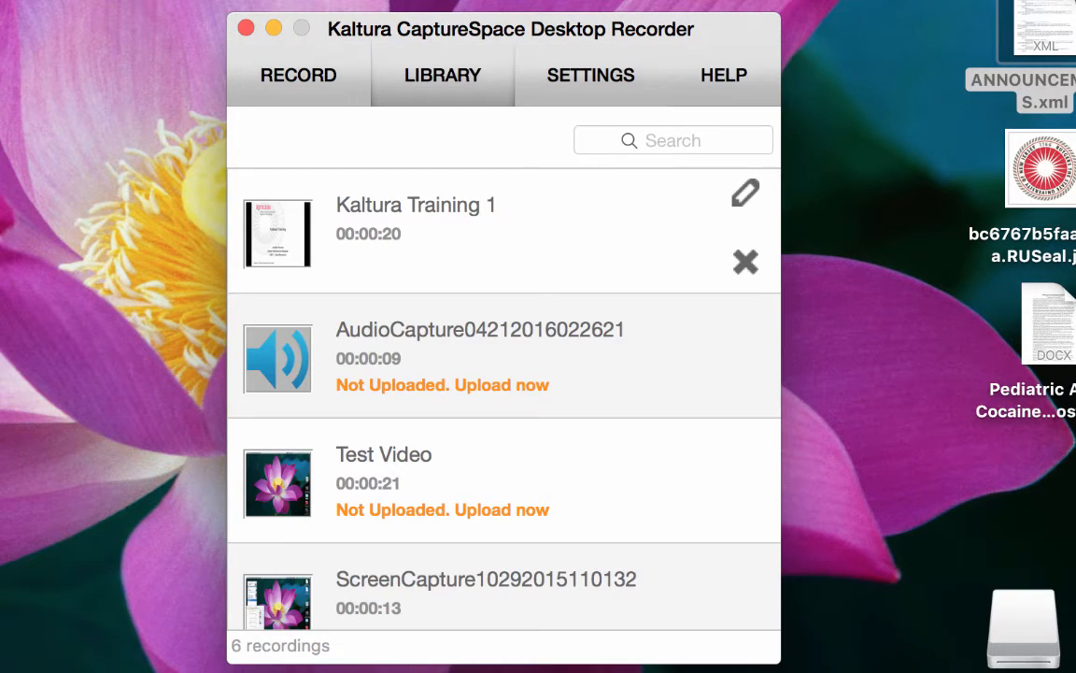
{"action": "left_click", "coordinate": [601, 671]}
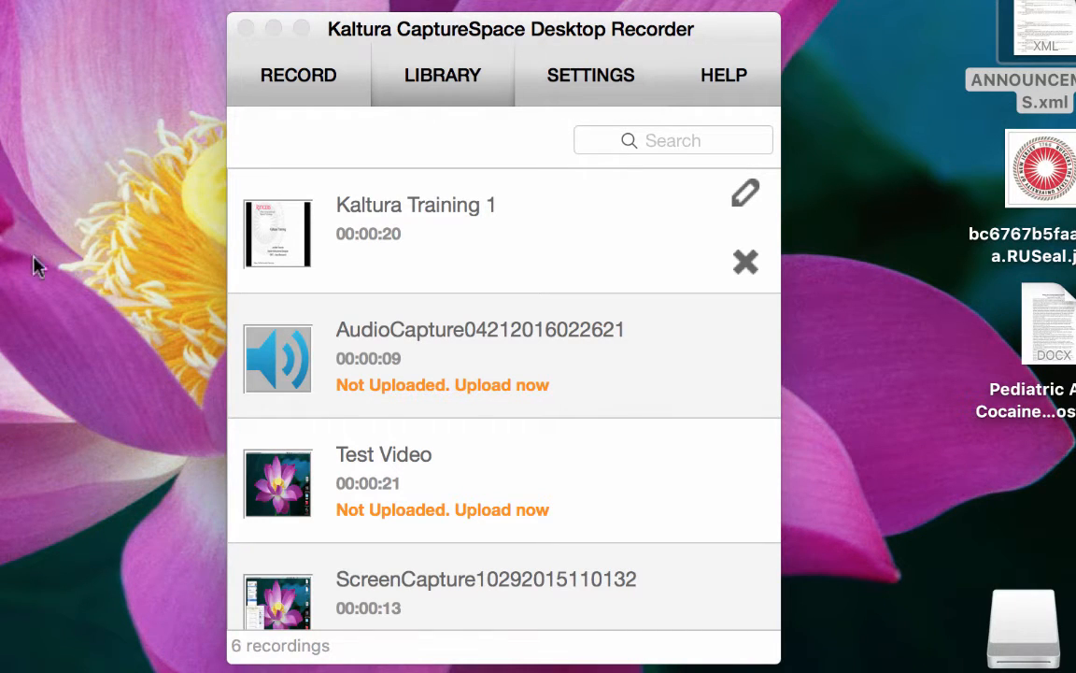
{"action": "left_click", "coordinate": [311, 84]}
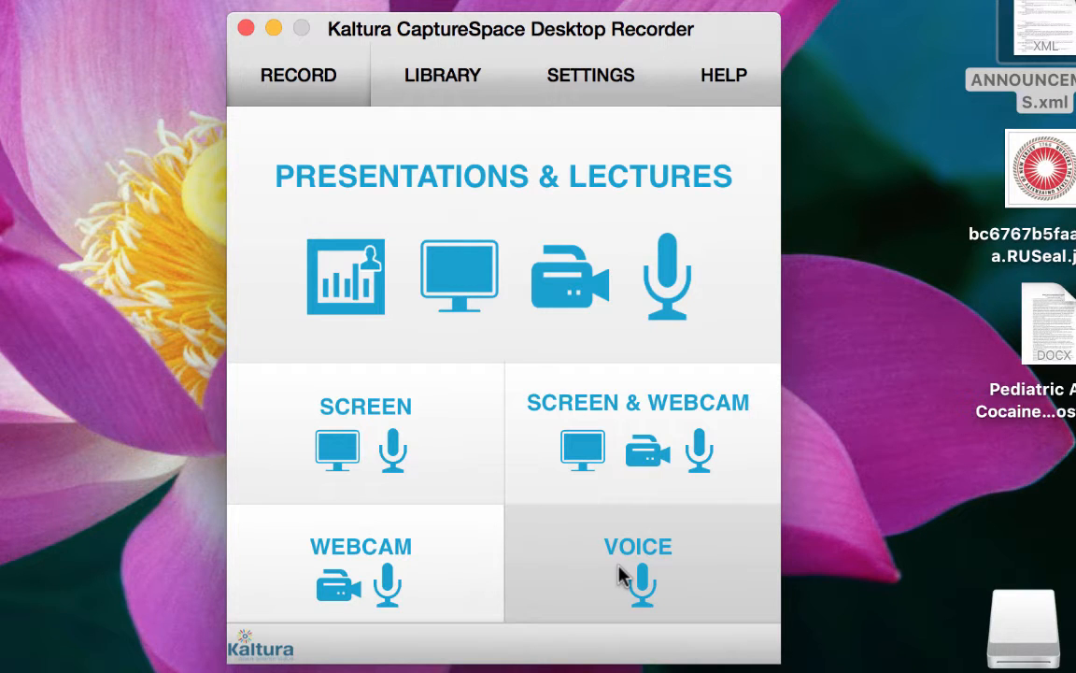
{"action": "left_click", "coordinate": [446, 86]}
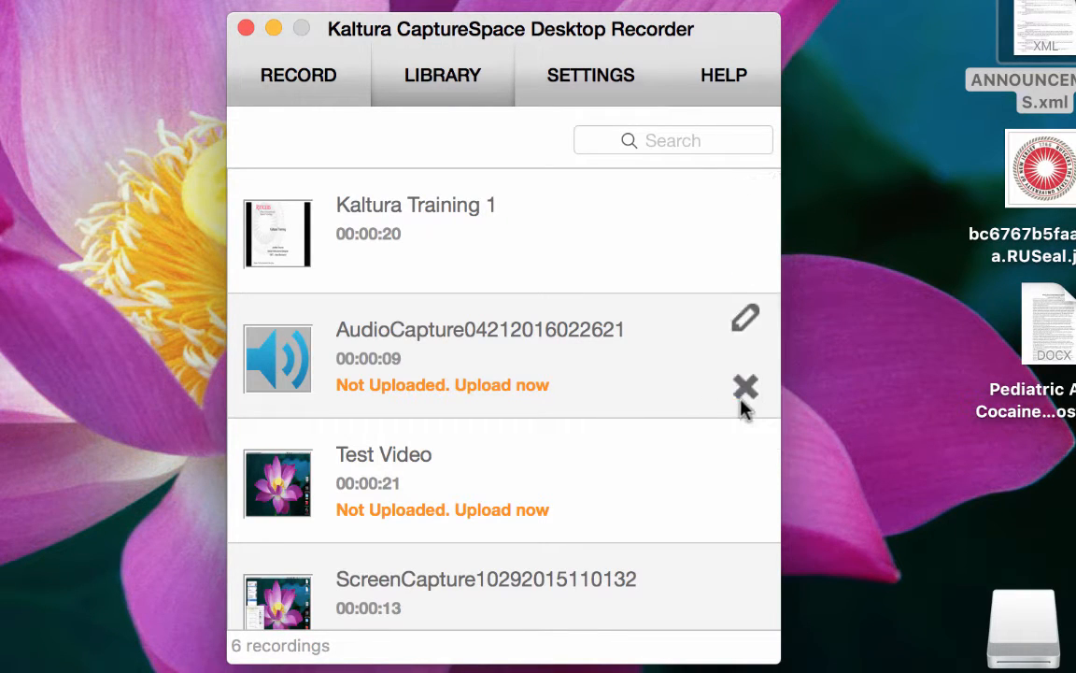
{"action": "left_click", "coordinate": [745, 391]}
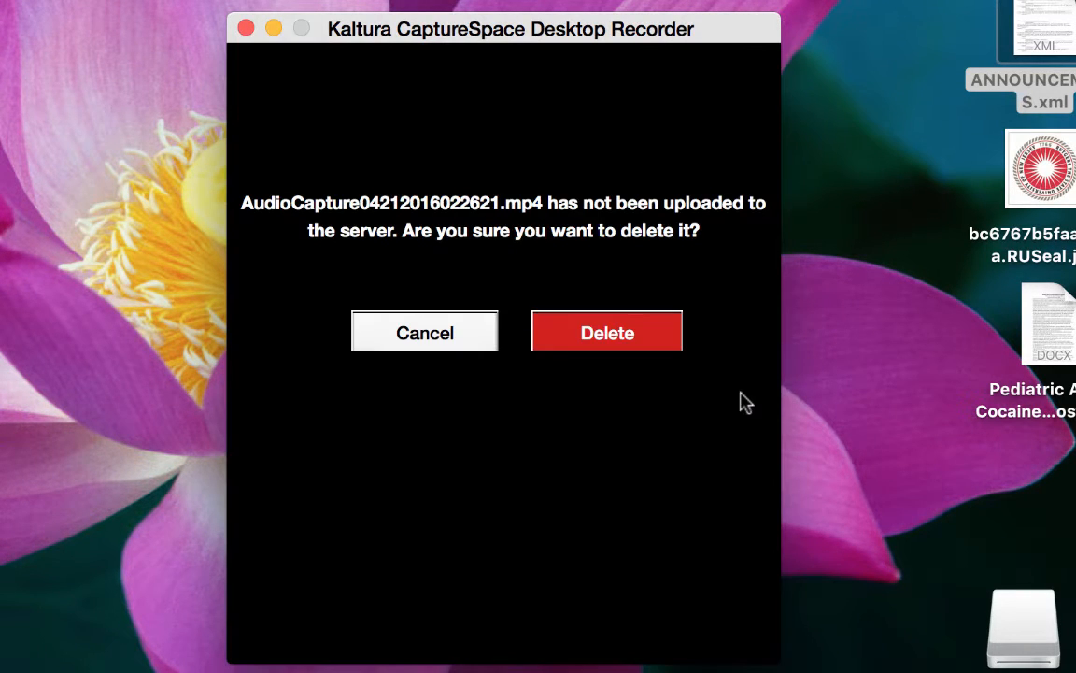
{"action": "left_click", "coordinate": [650, 340]}
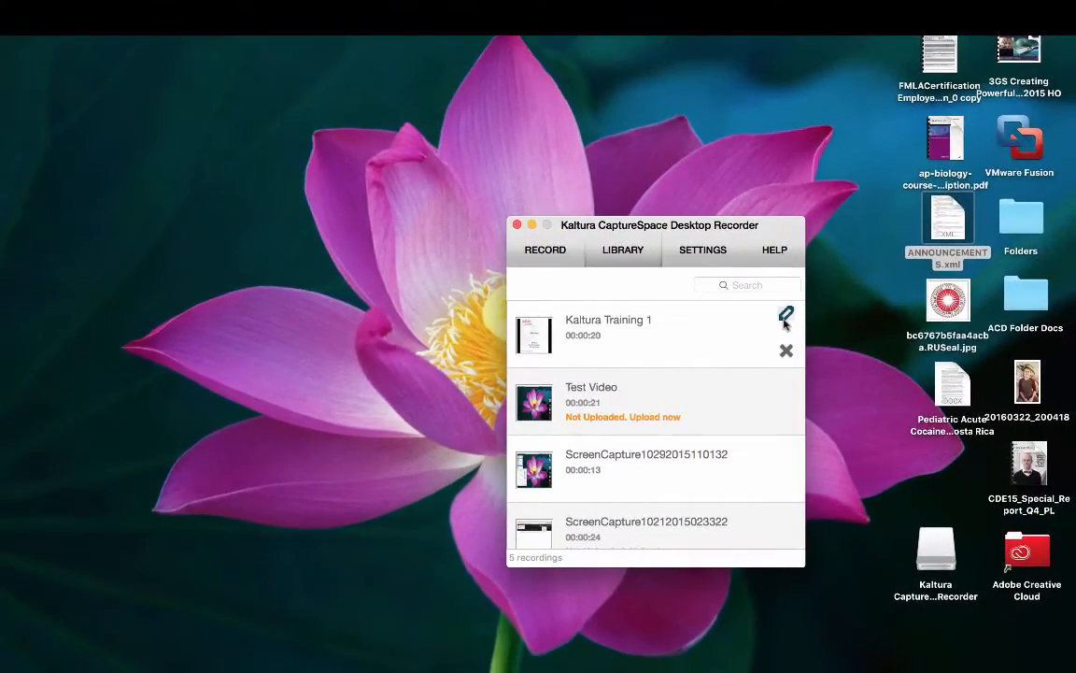
Open the Kaltura Training 1 recording for editing and return to the library list.
{"action": "left_click", "coordinate": [745, 198]}
{"action": "left_click", "coordinate": [23, 81]}
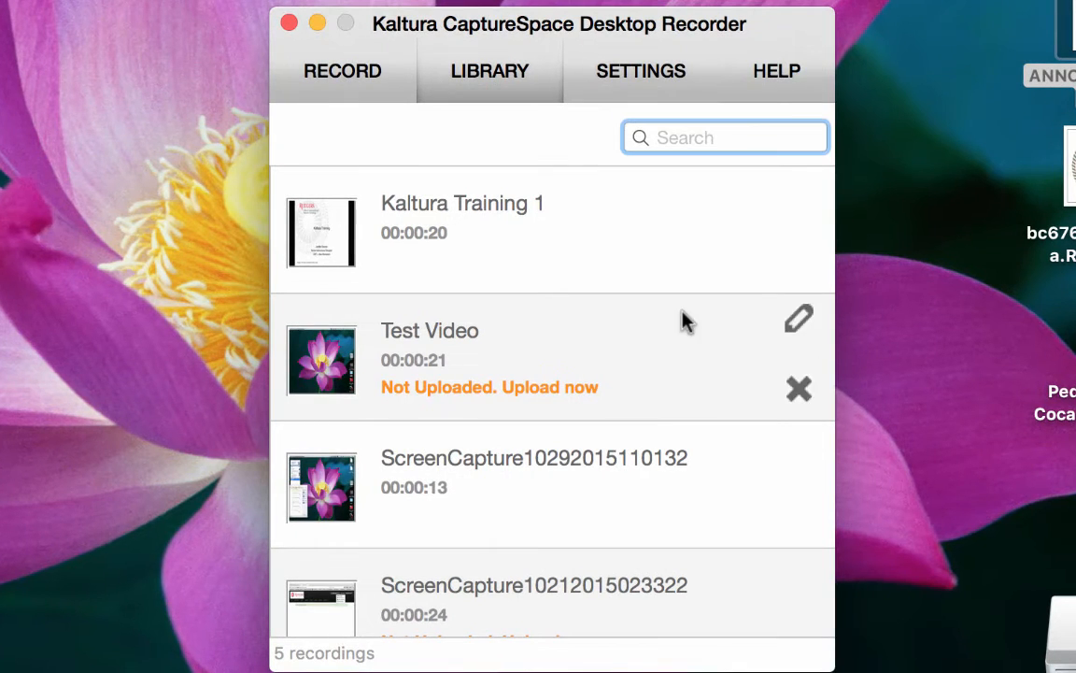
Review the recorder settings: local storage path, webcam choices, and the option to delete recordings on disk after upload, leaving it off.
{"action": "left_click", "coordinate": [653, 82]}
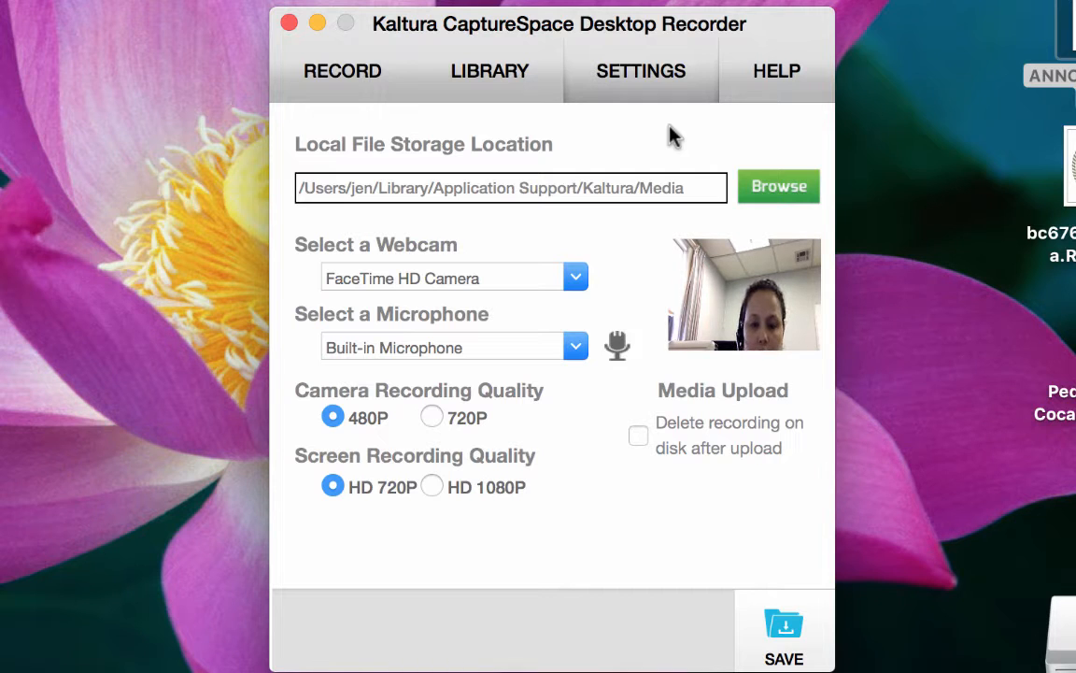
{"action": "left_click", "coordinate": [504, 187]}
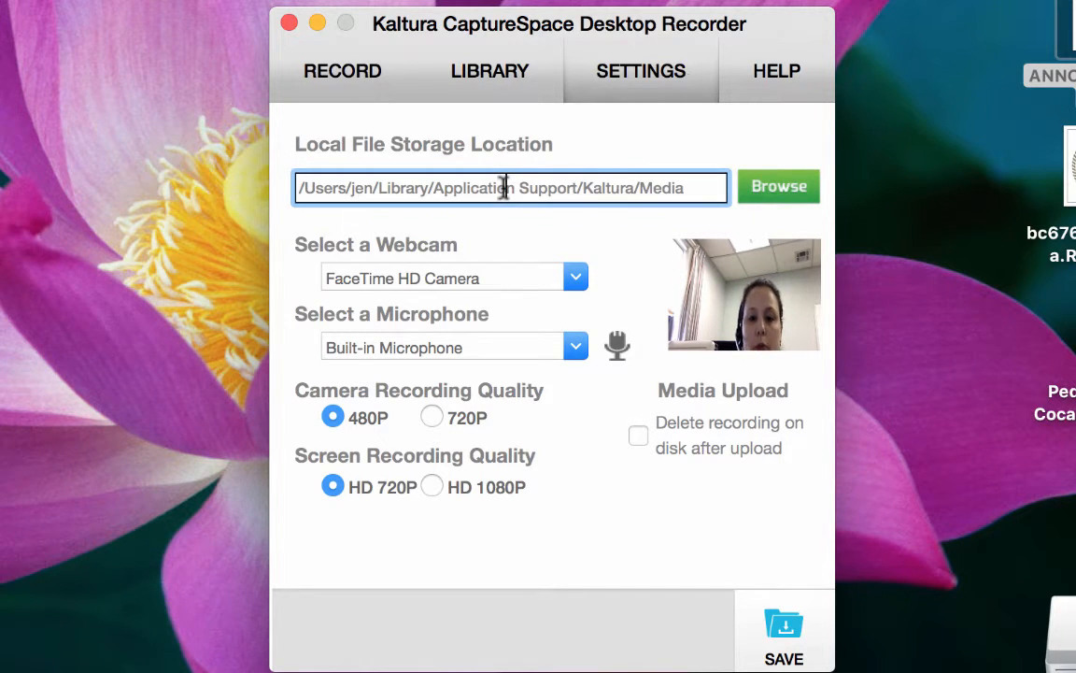
{"action": "triple_click", "coordinate": [505, 188]}
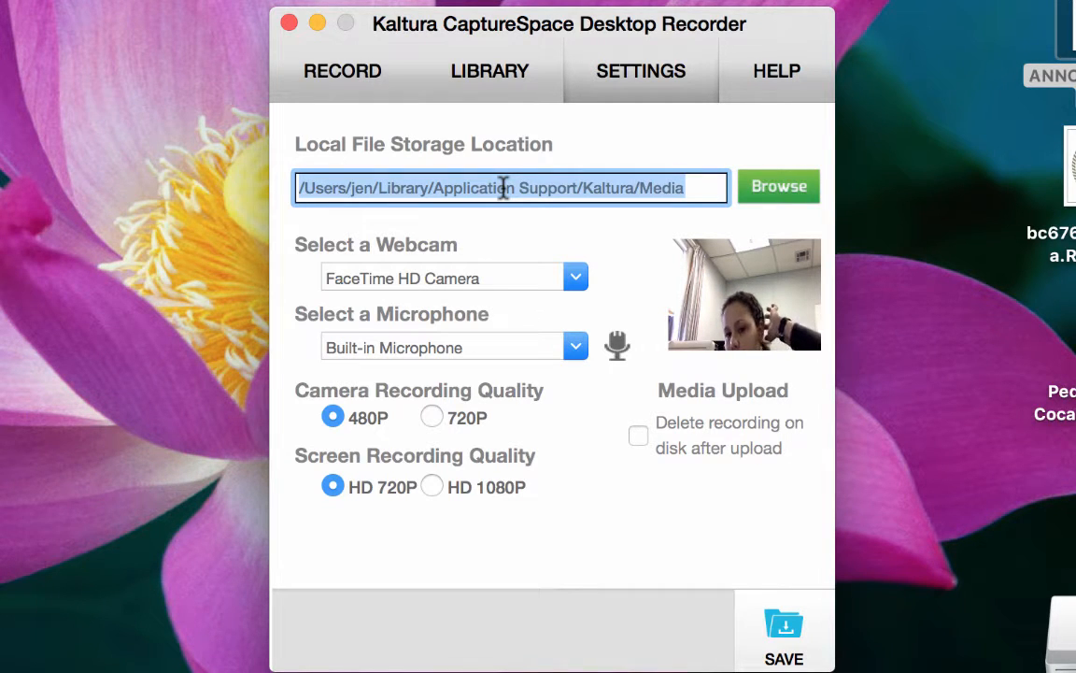
{"action": "left_click", "coordinate": [579, 282]}
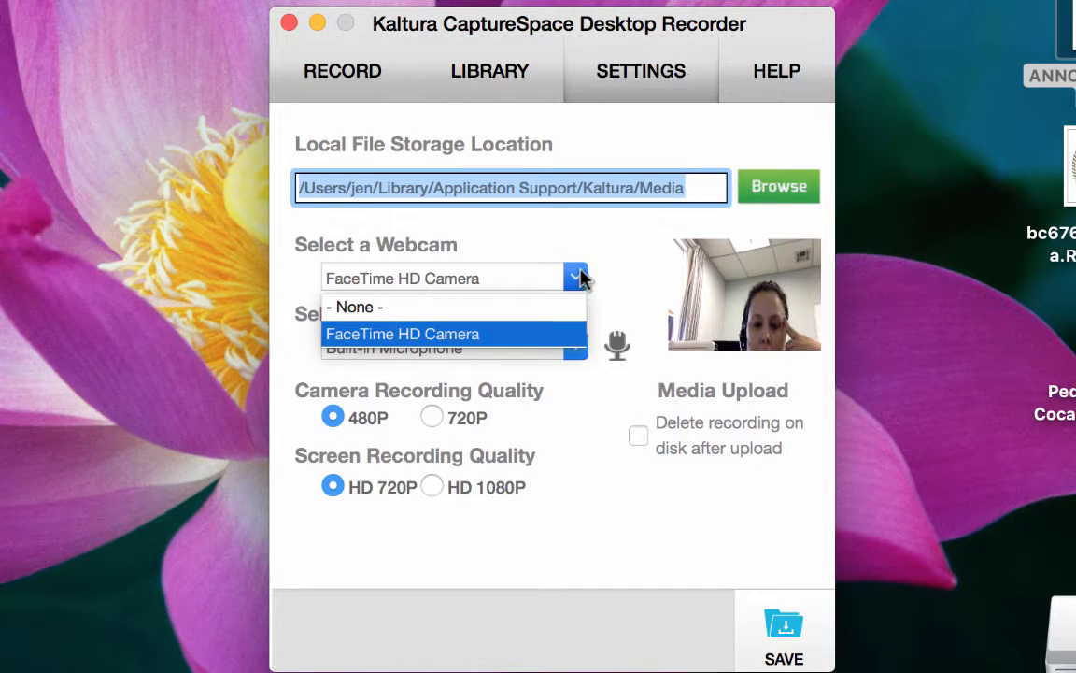
{"action": "left_click", "coordinate": [620, 243]}
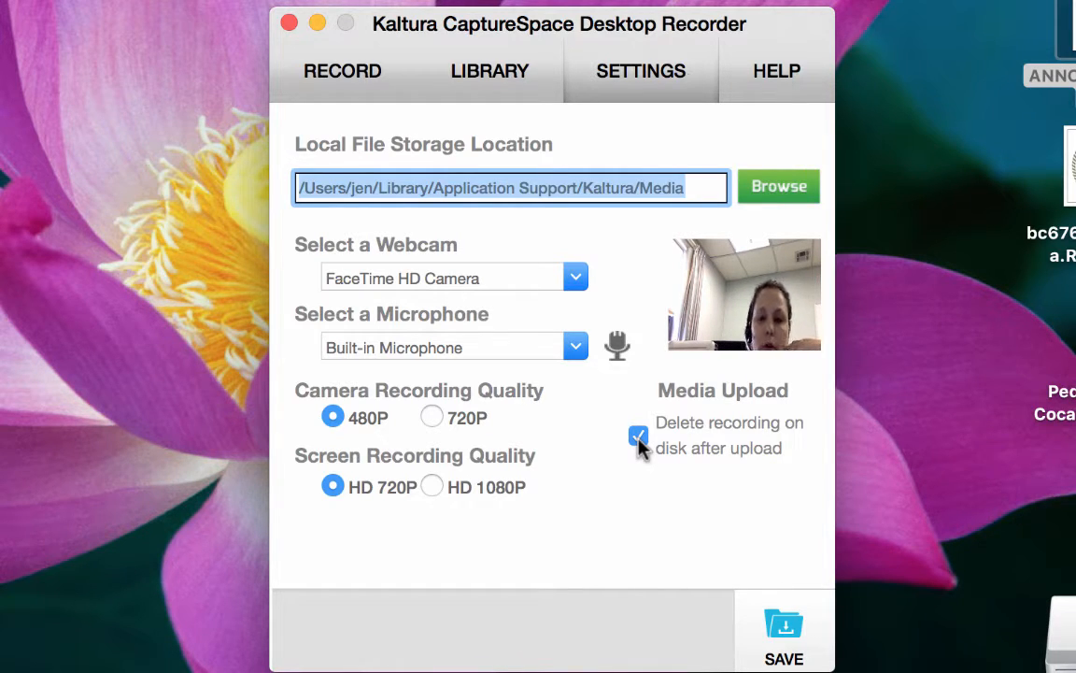
{"action": "left_click", "coordinate": [639, 444]}
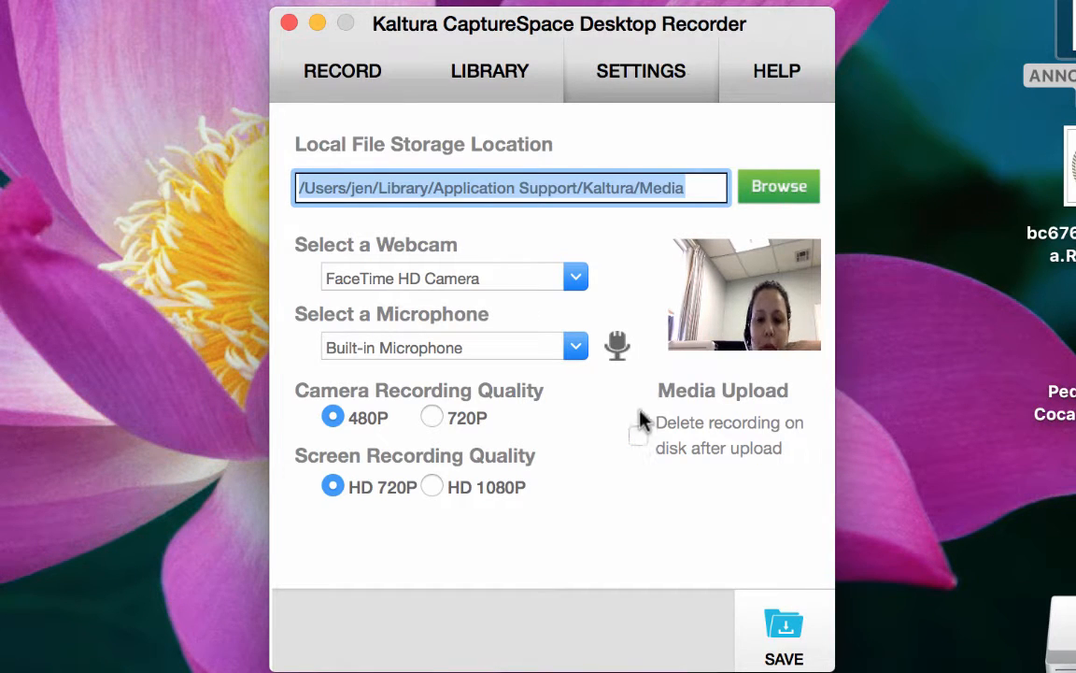
Check the recorder's help and version information, and exit the desktop recorder with confirmation.
{"action": "left_click", "coordinate": [781, 79]}
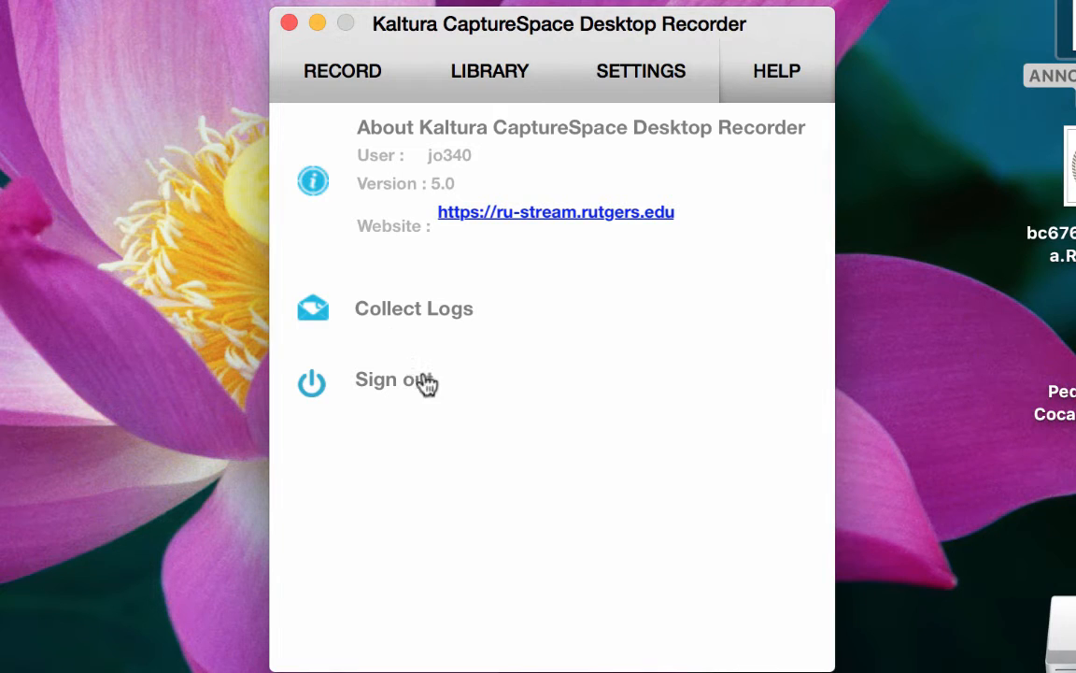
{"action": "left_click", "coordinate": [288, 23]}
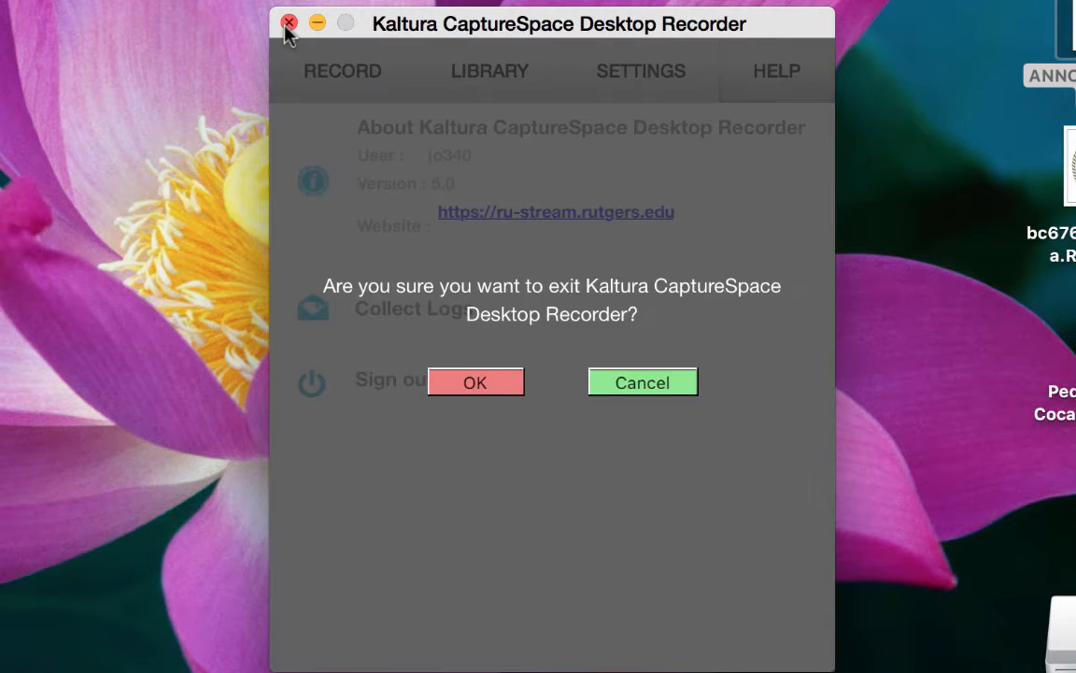
{"action": "left_click", "coordinate": [476, 383]}
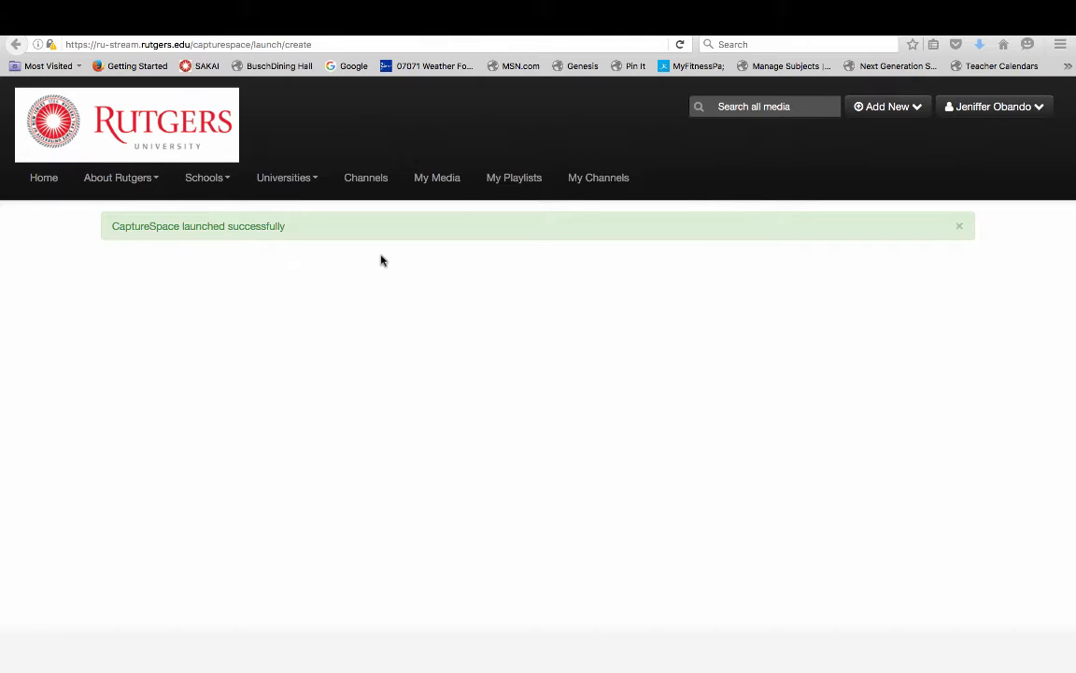
Open My Media on the Rutgers portal and review the uploaded items and the status, media type and ownership filter options.
{"action": "left_click", "coordinate": [448, 183]}
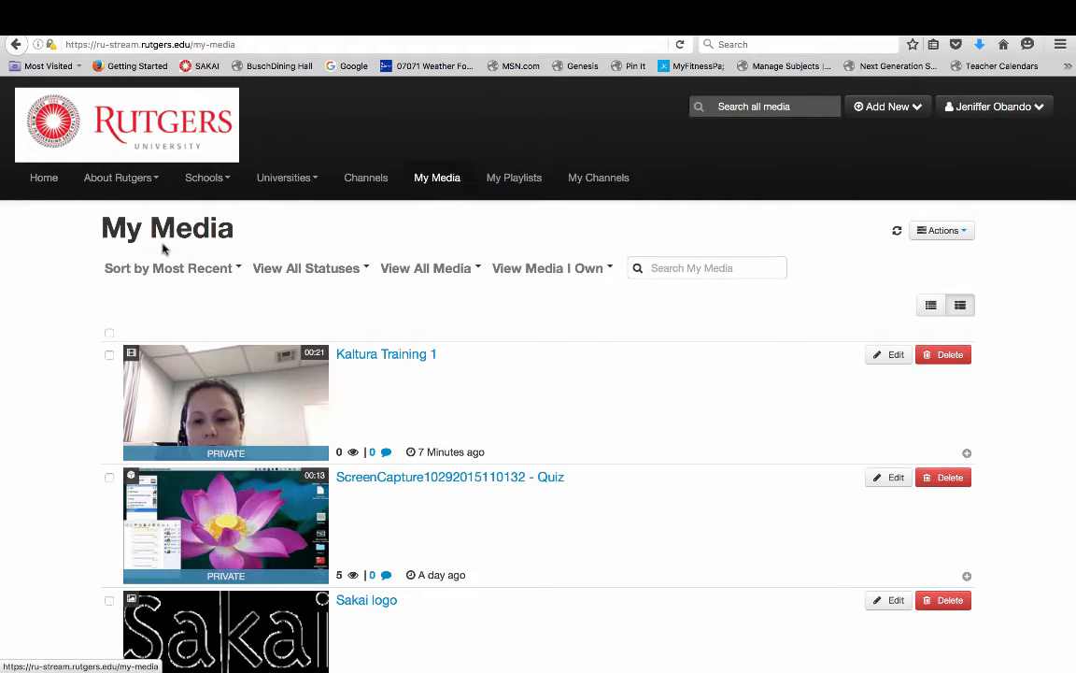
{"action": "scroll", "coordinate": [53, 306], "scroll_direction": "down", "scroll_amount": 3}
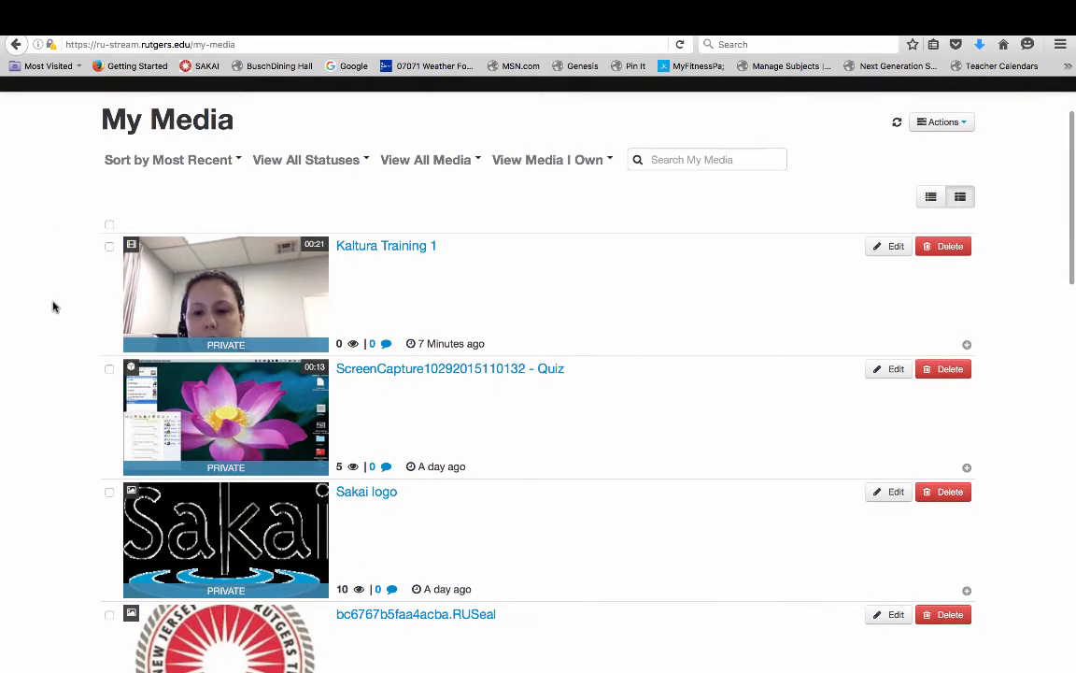
{"action": "scroll", "coordinate": [54, 305], "scroll_direction": "up", "scroll_amount": 3}
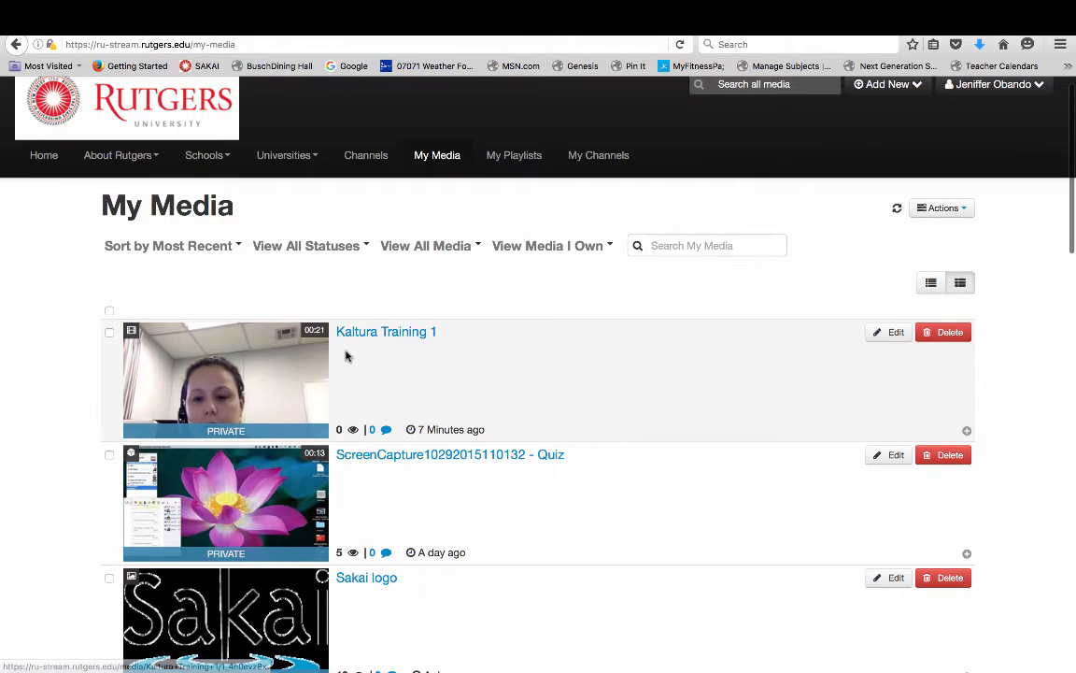
{"action": "scroll", "coordinate": [454, 375], "scroll_direction": "up", "scroll_amount": 1}
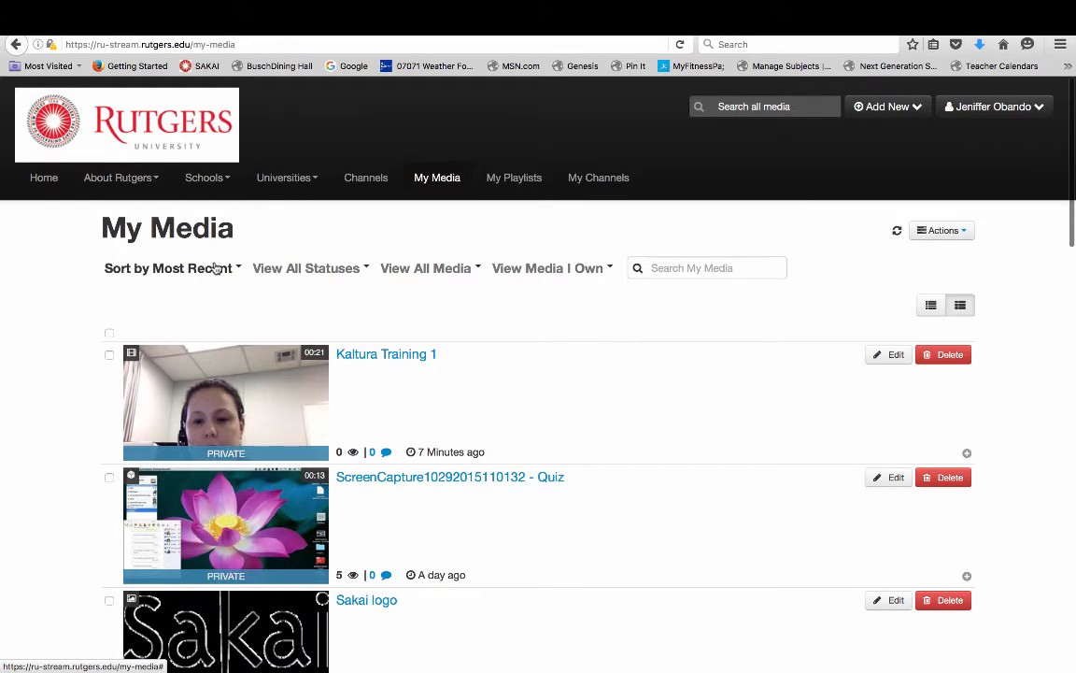
{"action": "left_click", "coordinate": [329, 269]}
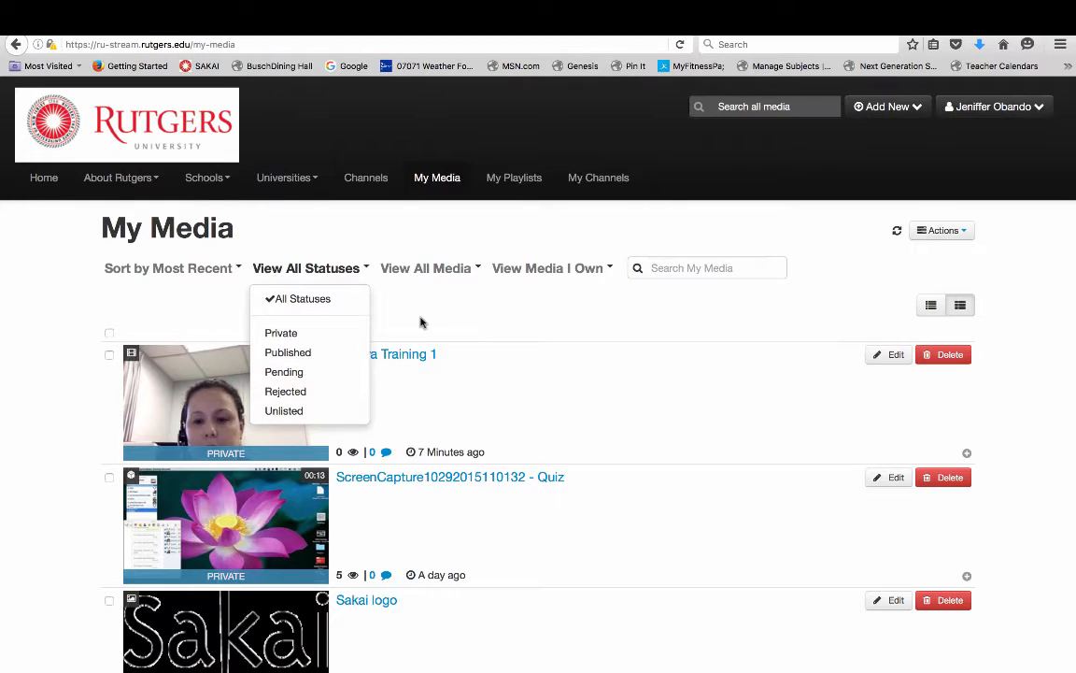
{"action": "left_click", "coordinate": [477, 270]}
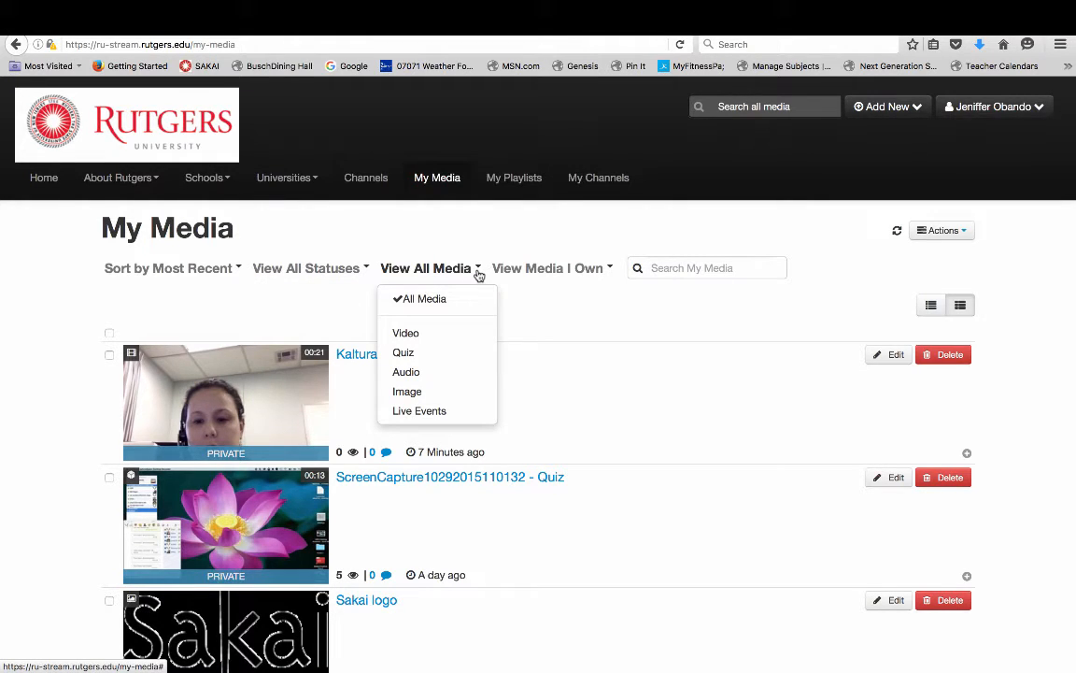
{"action": "left_click", "coordinate": [560, 271]}
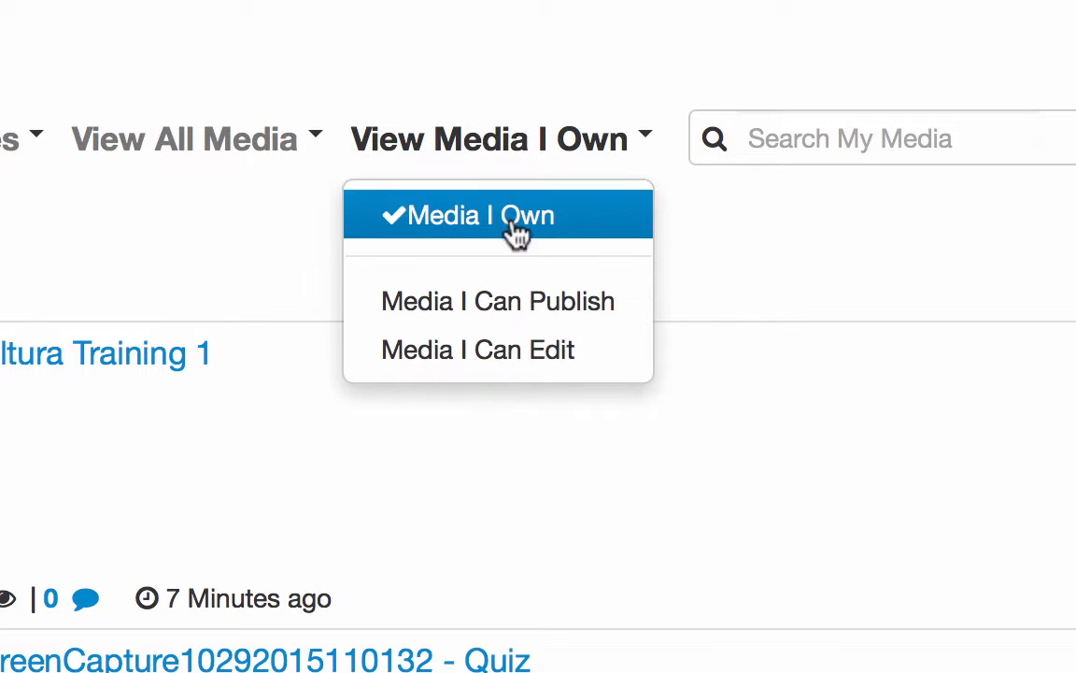
{"action": "left_click", "coordinate": [733, 233]}
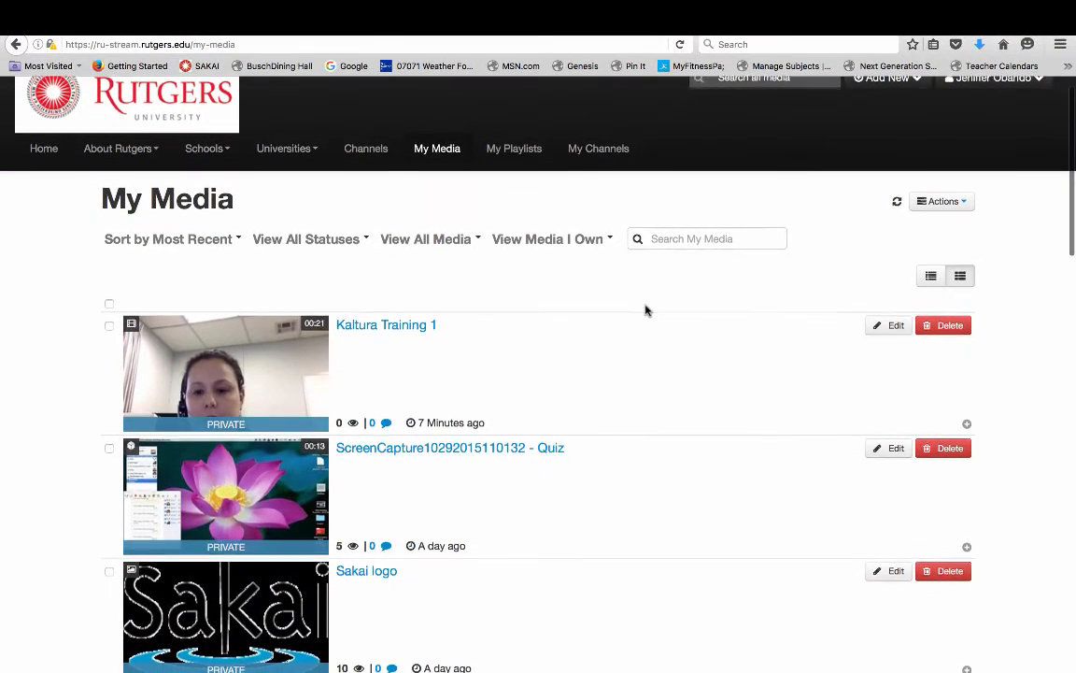
Open the Kaltura Training 1 entry from My Media for editing and look over its details form.
{"action": "scroll", "coordinate": [654, 306], "scroll_direction": "down", "scroll_amount": 2}
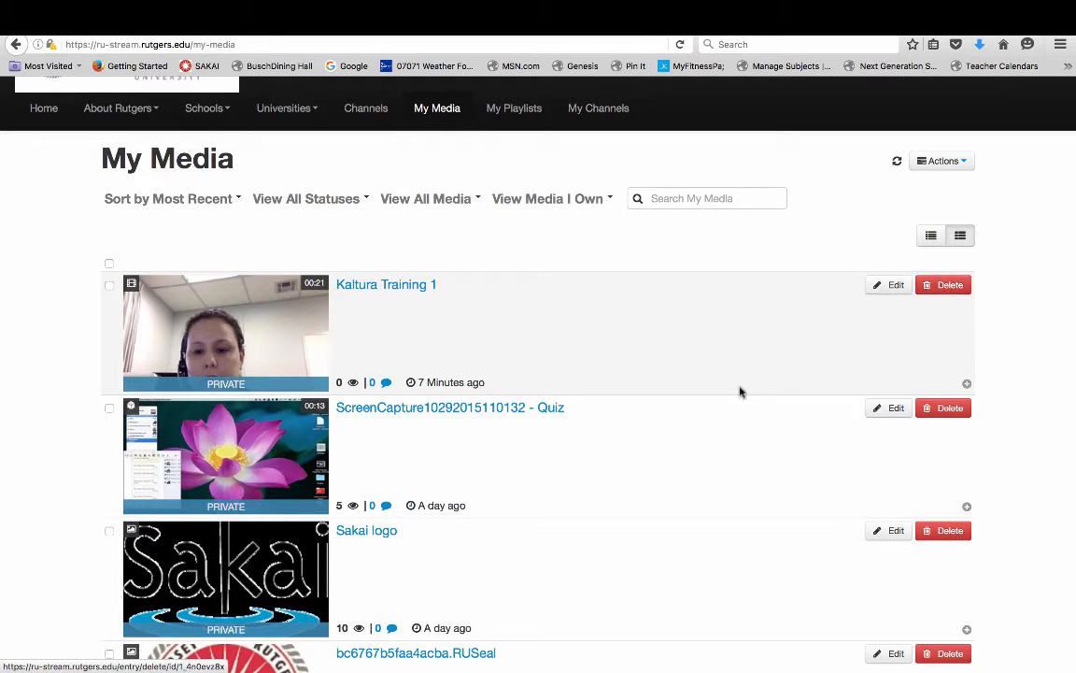
{"action": "left_click", "coordinate": [886, 288]}
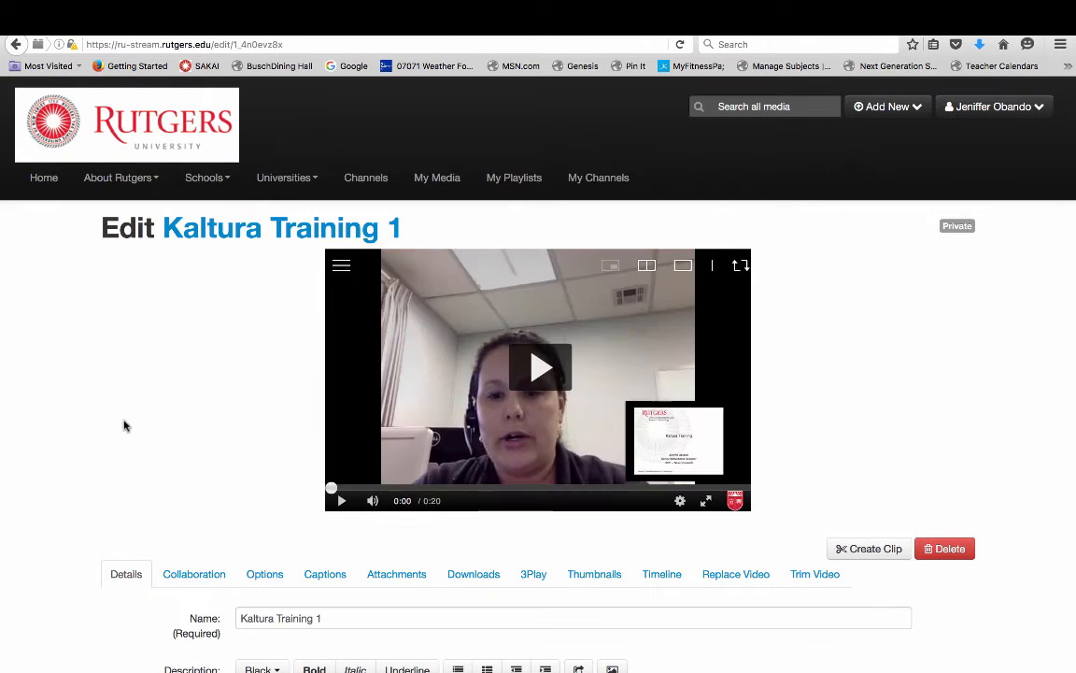
{"action": "scroll", "coordinate": [277, 460], "scroll_direction": "down", "scroll_amount": 2}
{"action": "scroll", "coordinate": [276, 461], "scroll_direction": "down", "scroll_amount": 2}
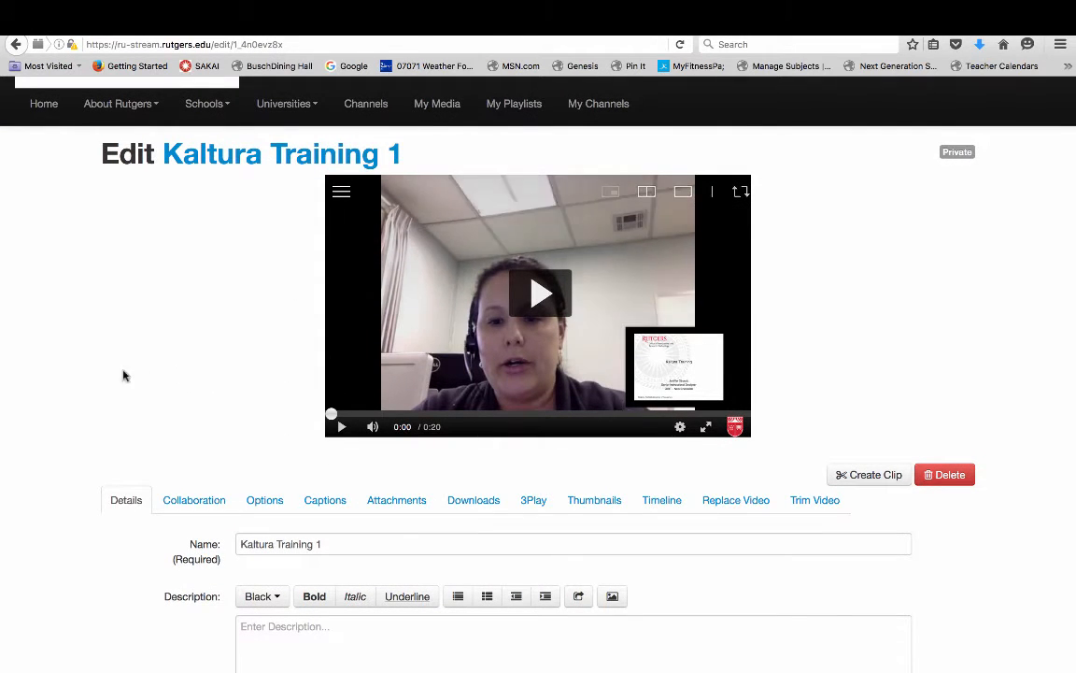
{"action": "scroll", "coordinate": [51, 377], "scroll_direction": "down", "scroll_amount": 1}
{"action": "scroll", "coordinate": [50, 376], "scroll_direction": "down", "scroll_amount": 3}
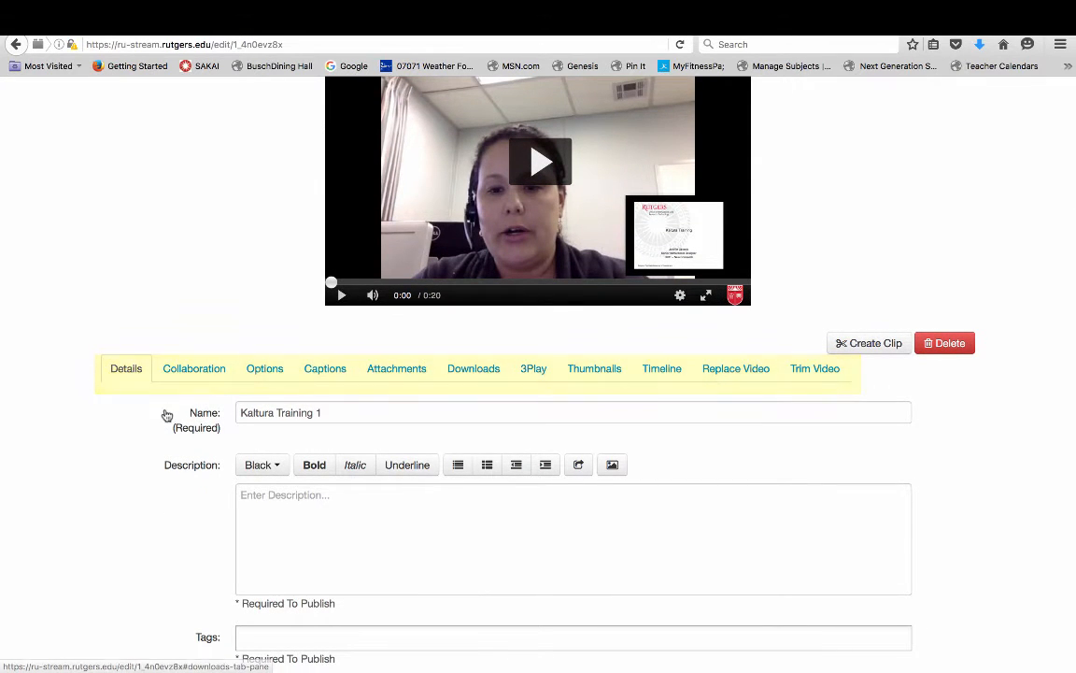
{"action": "scroll", "coordinate": [100, 416], "scroll_direction": "down", "scroll_amount": 2}
{"action": "scroll", "coordinate": [100, 415], "scroll_direction": "down", "scroll_amount": 1}
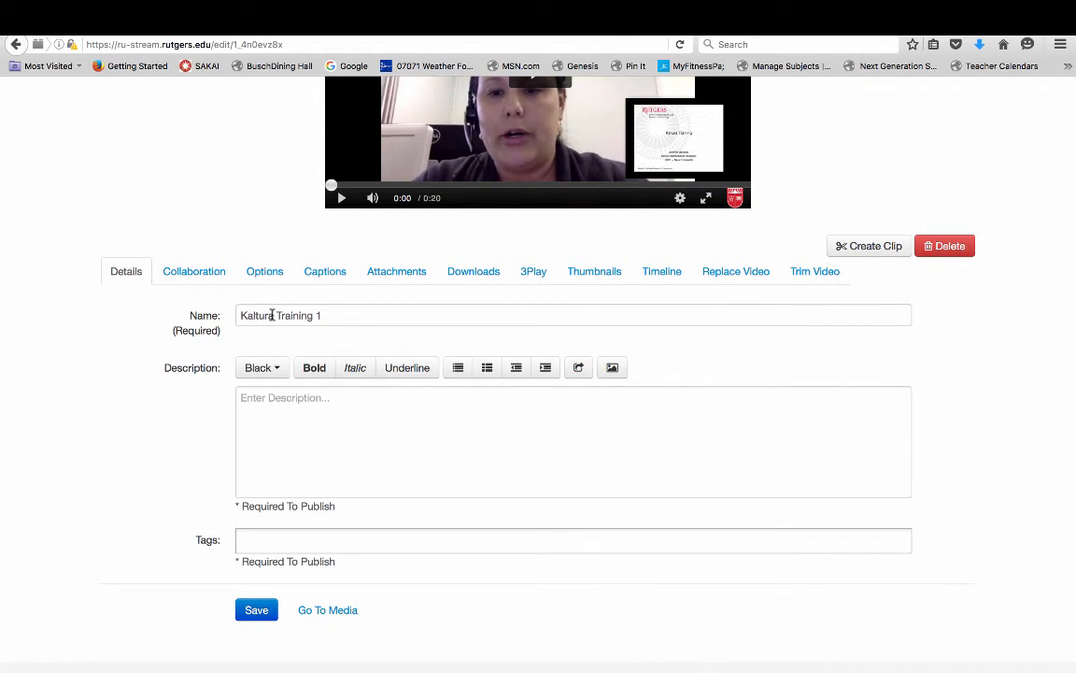
Rename the video as Kaltura Training Test video.
{"action": "left_click", "coordinate": [336, 317]}
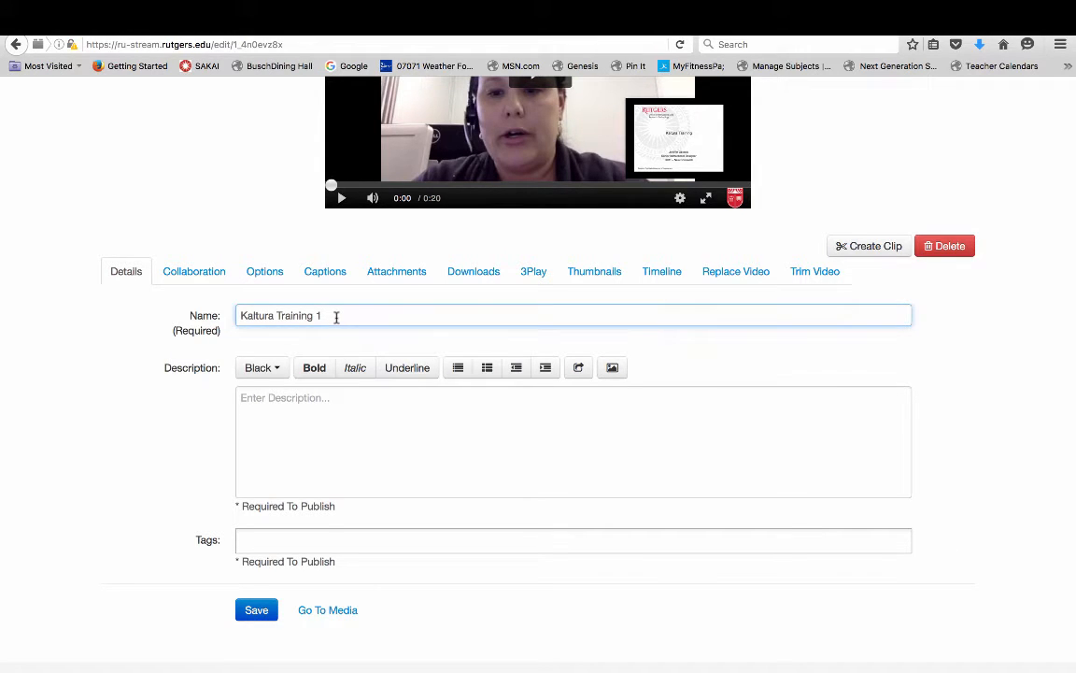
{"action": "key", "text": "BackSpace"}
{"action": "type", "text": "Test vid"}
{"action": "type", "text": "wo"}
{"action": "key", "text": "BackSpace"}
{"action": "key", "text": "BackSpace"}
{"action": "type", "text": "eo"}
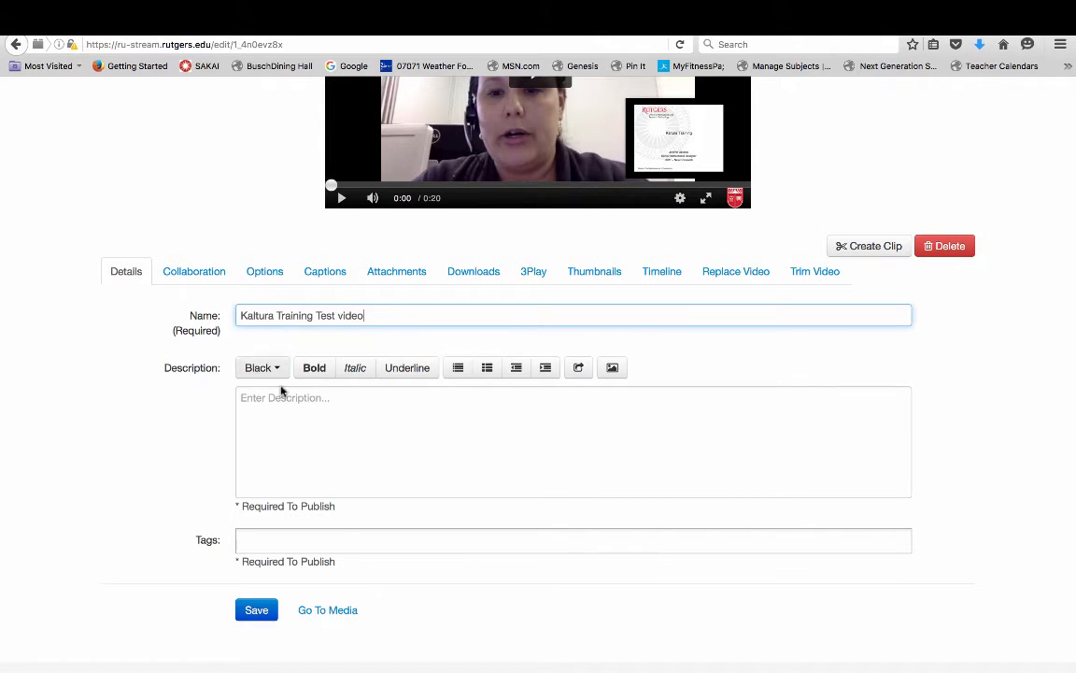
Leave the description empty, add the tags Kaltura, Training and Sakai to the video, and save its details.
{"action": "left_click", "coordinate": [289, 394]}
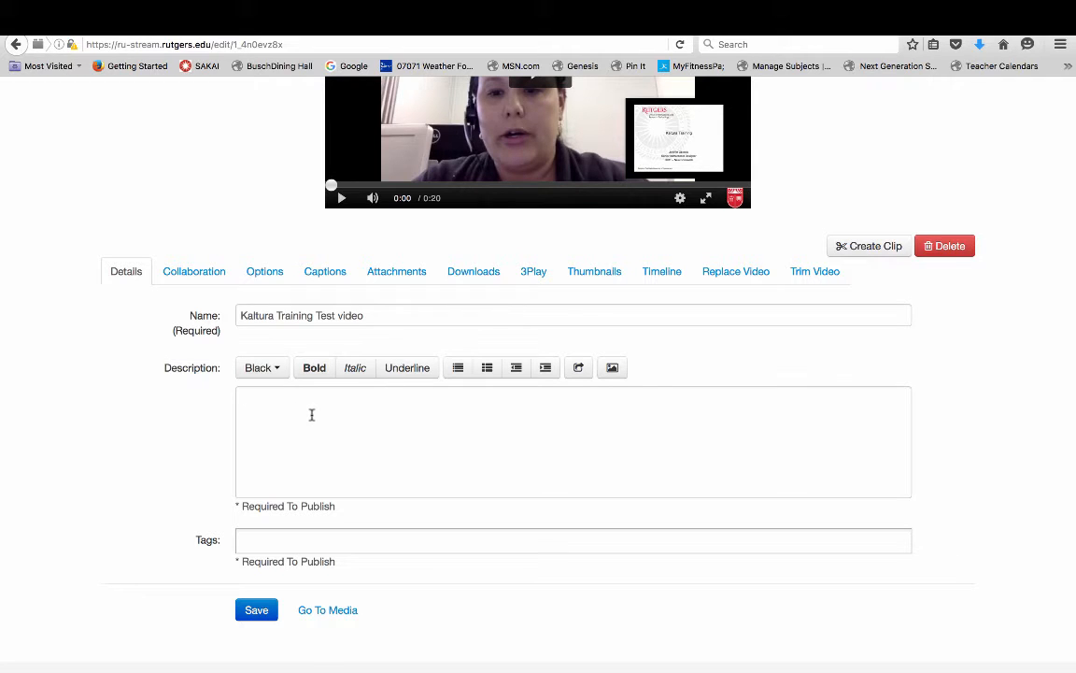
{"action": "left_click", "coordinate": [295, 541]}
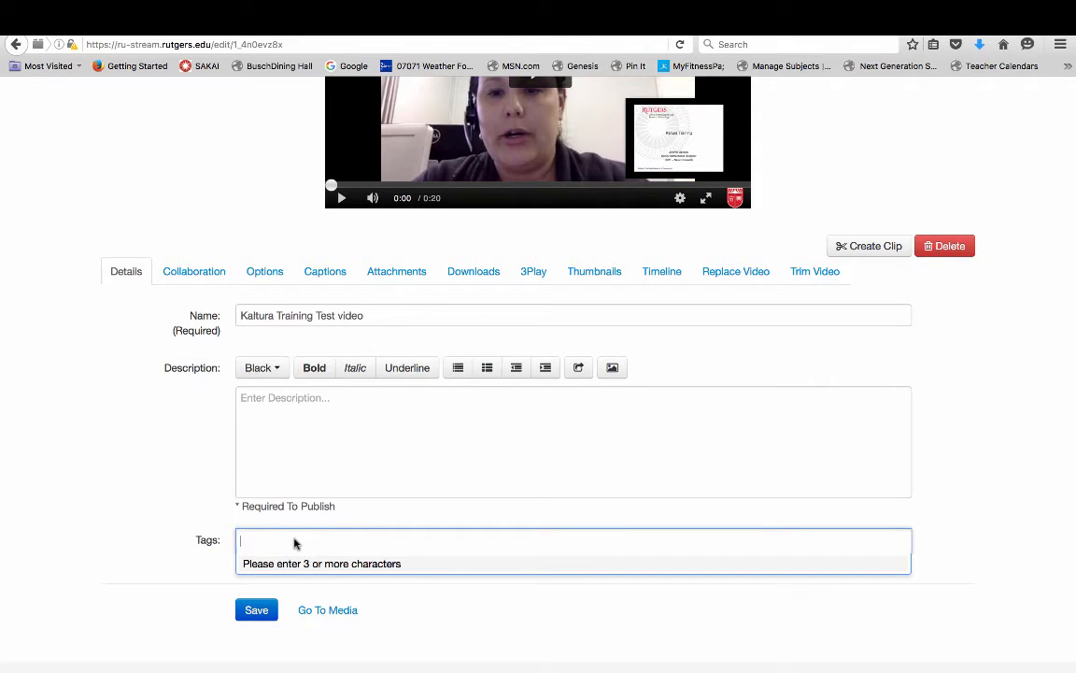
{"action": "type", "text": "Kaltura"}
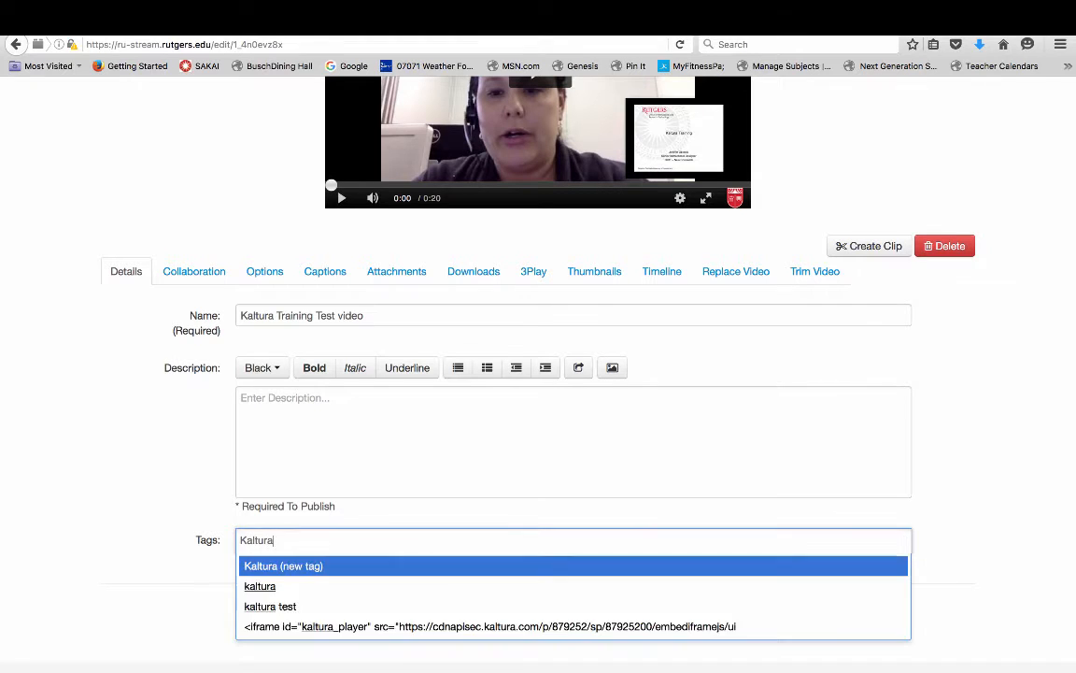
{"action": "key", "text": "Return"}
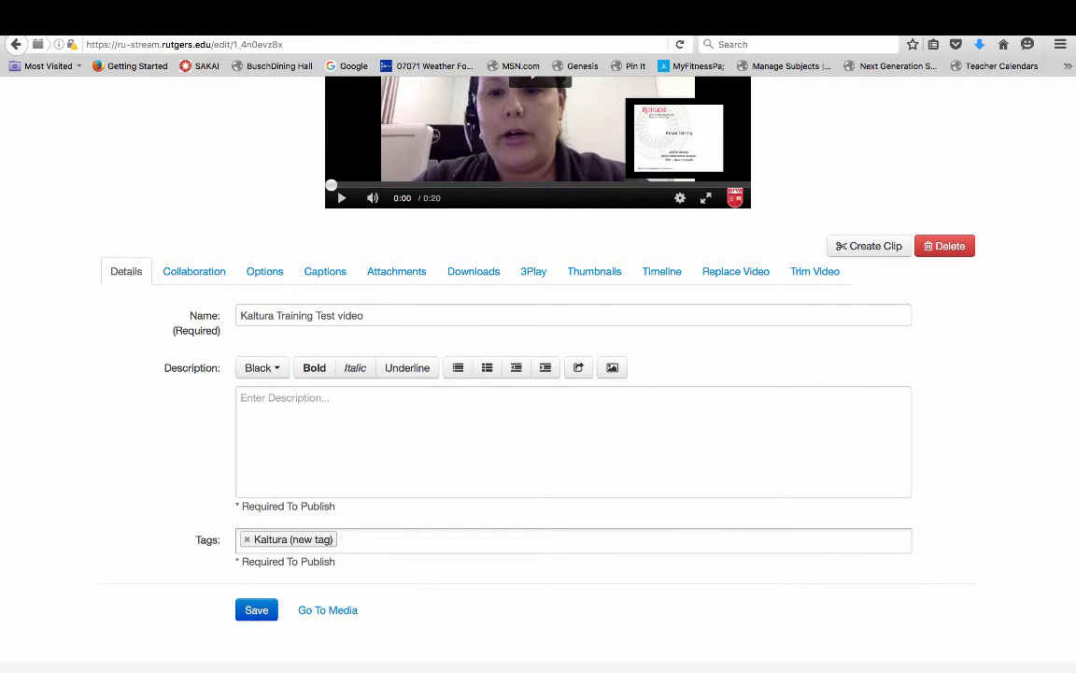
{"action": "type", "text": "Training"}
{"action": "key", "text": "Return"}
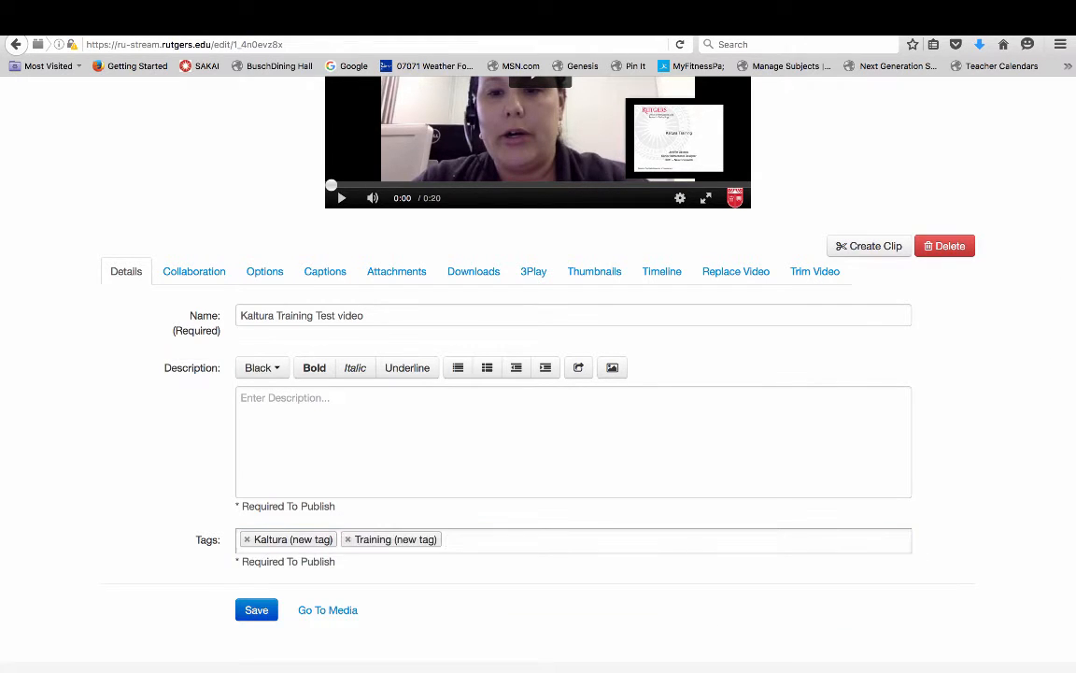
{"action": "type", "text": "Sakai"}
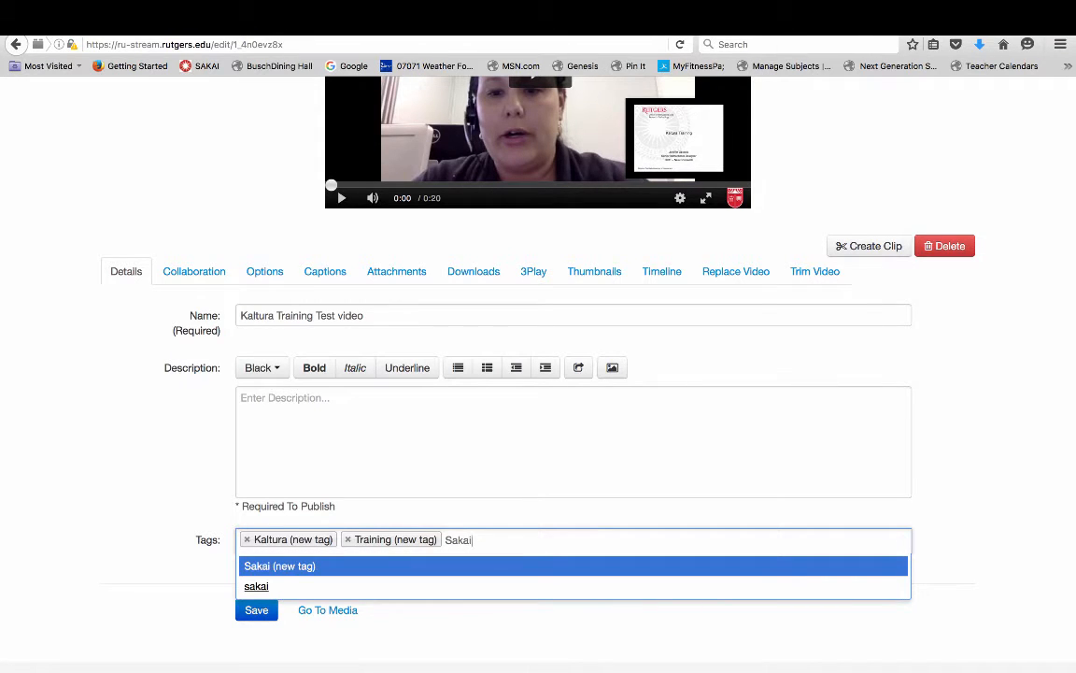
{"action": "key", "text": "Return"}
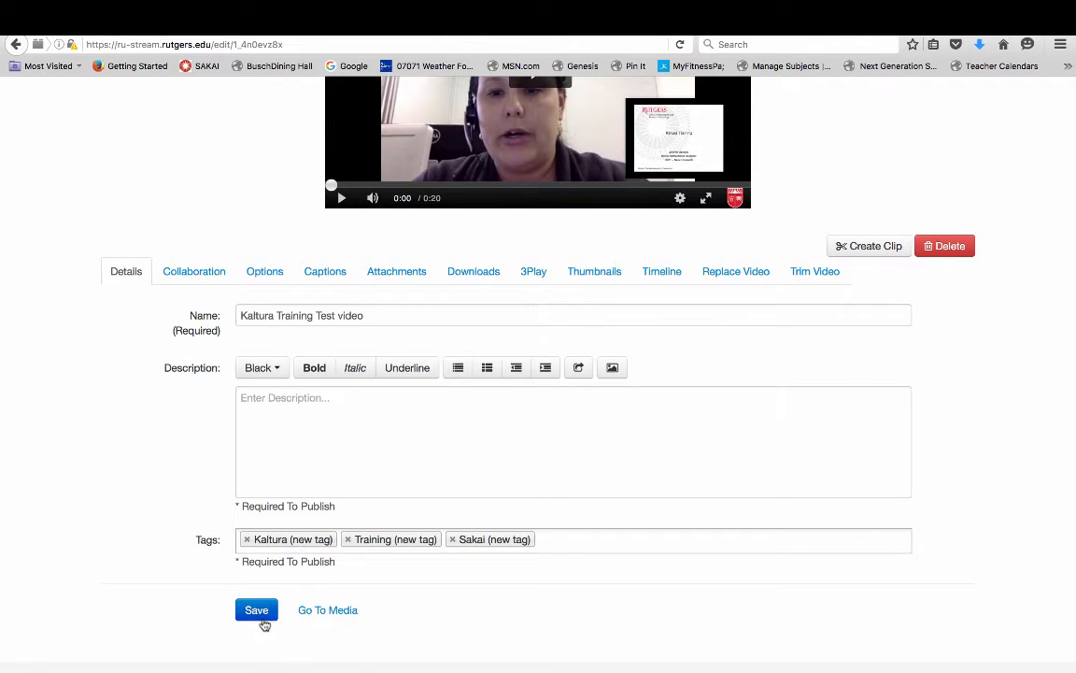
{"action": "left_click", "coordinate": [265, 618]}
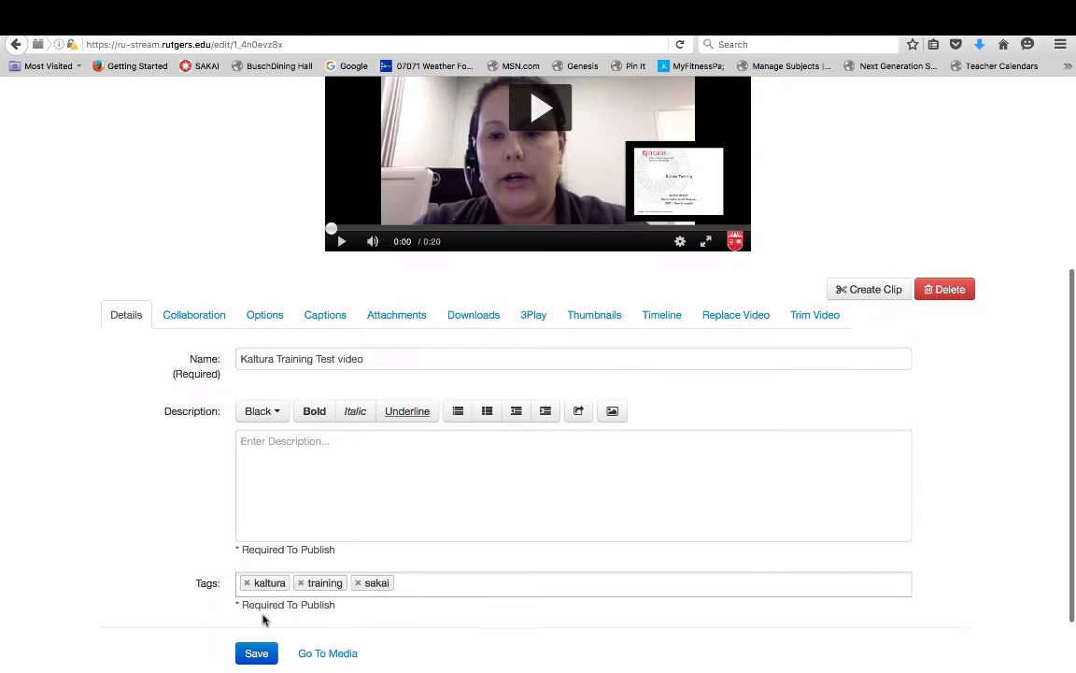
Add a collaborator to the video by user ID, granting both Co-Editor and Co-Publisher permissions.
{"action": "scroll", "coordinate": [108, 436], "scroll_direction": "down", "scroll_amount": 2}
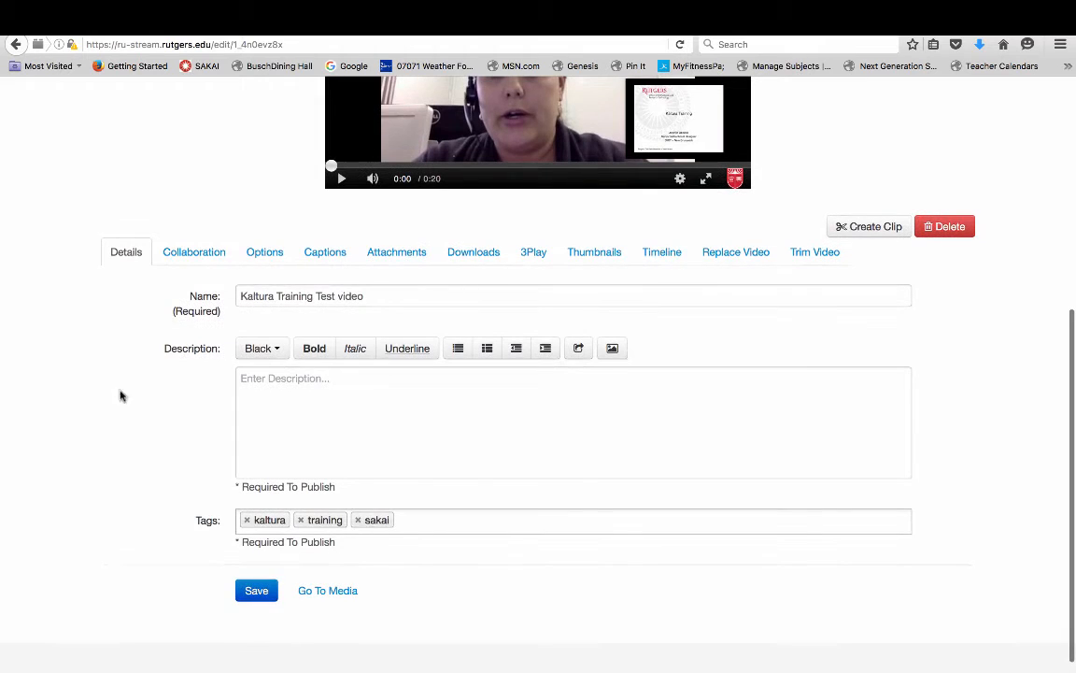
{"action": "left_click", "coordinate": [191, 253]}
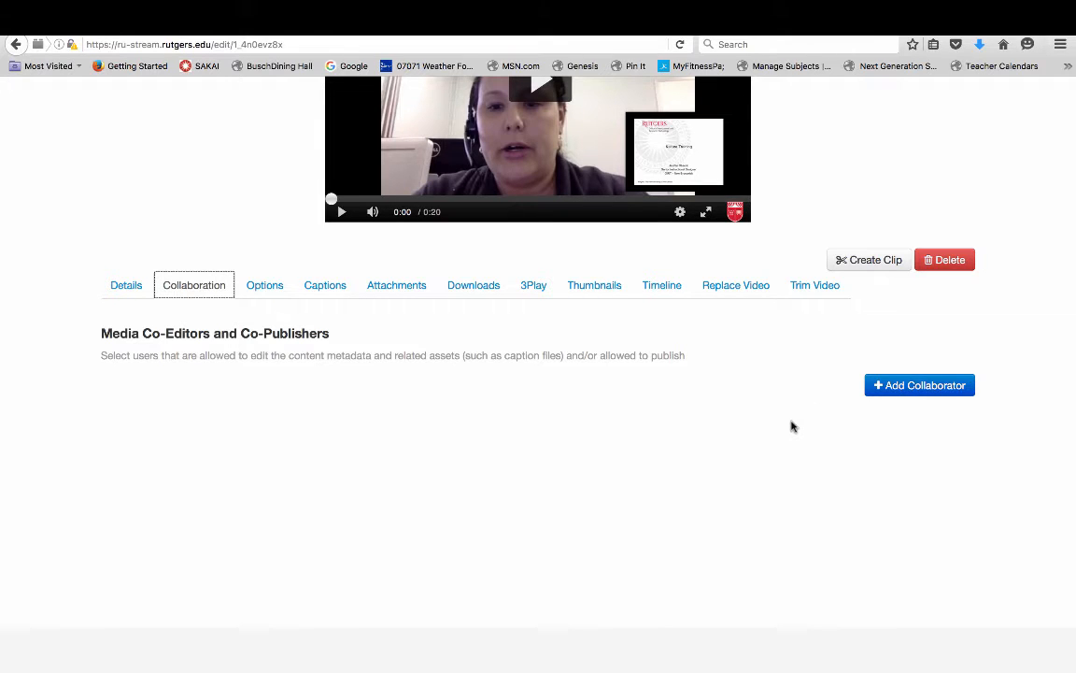
{"action": "left_click", "coordinate": [934, 384]}
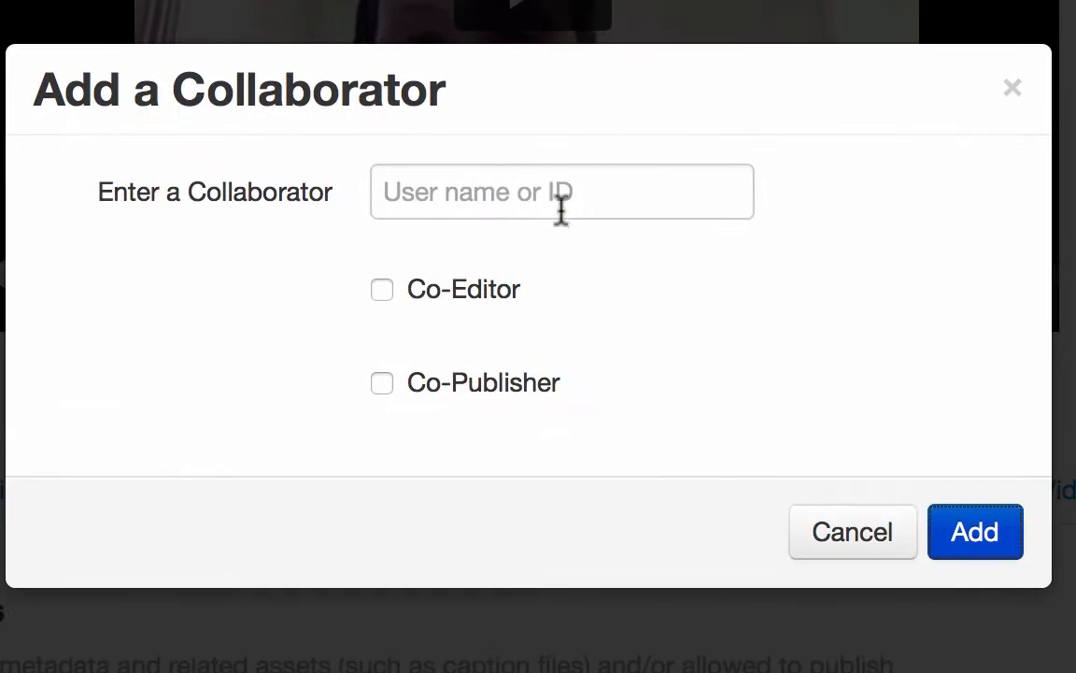
{"action": "left_click", "coordinate": [546, 168]}
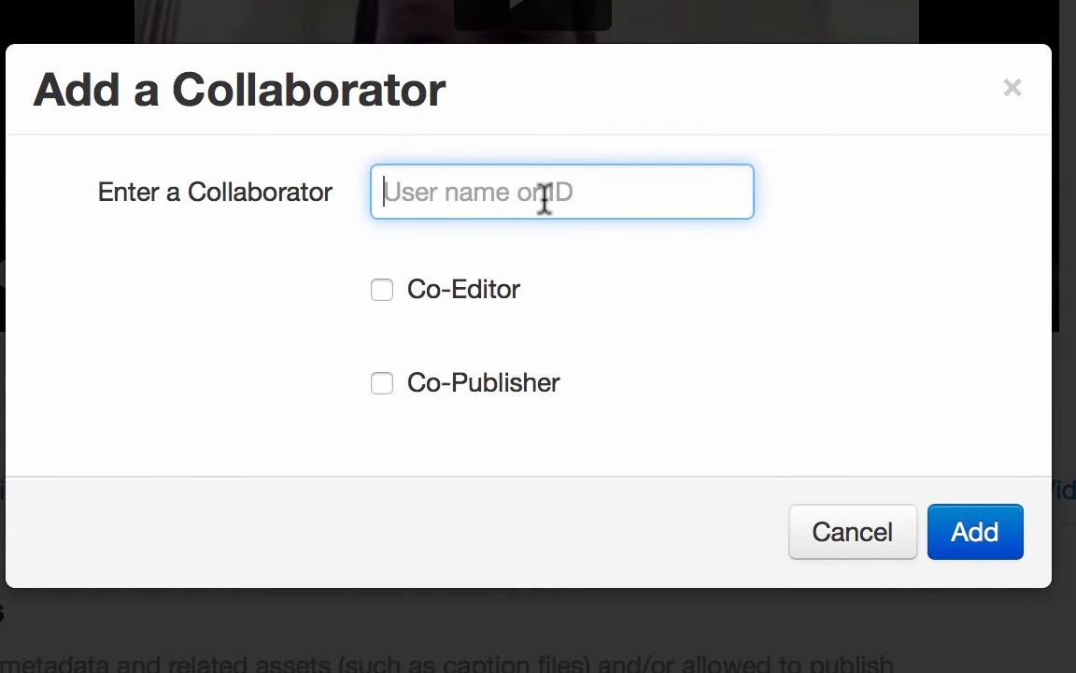
{"action": "type", "text": "weege"}
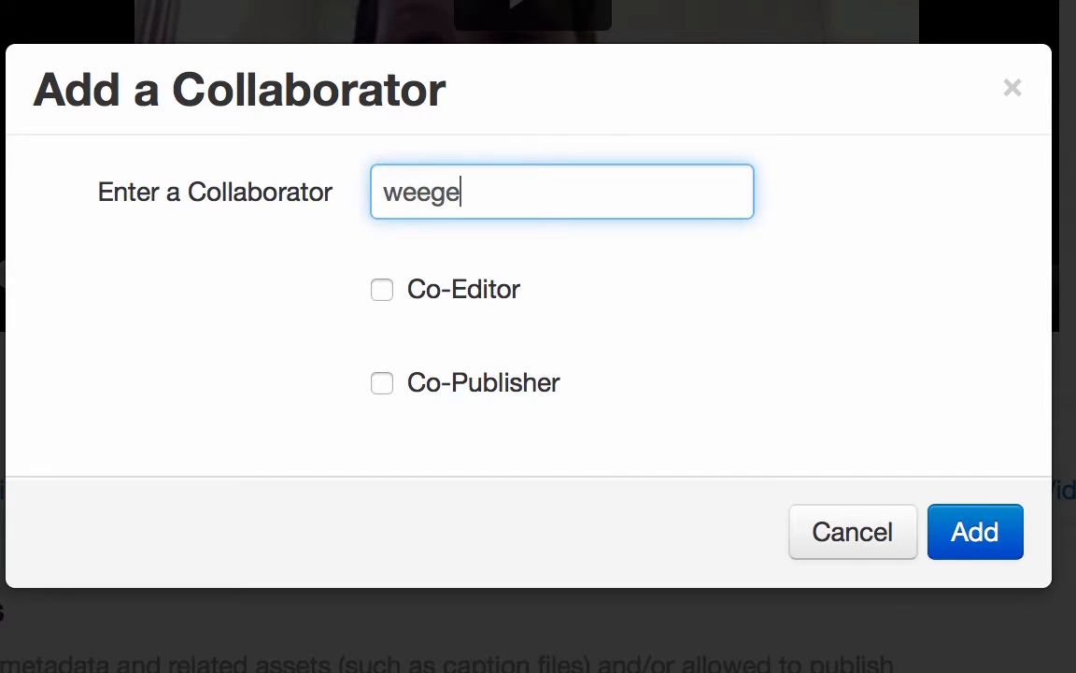
{"action": "type", "text": "e33"}
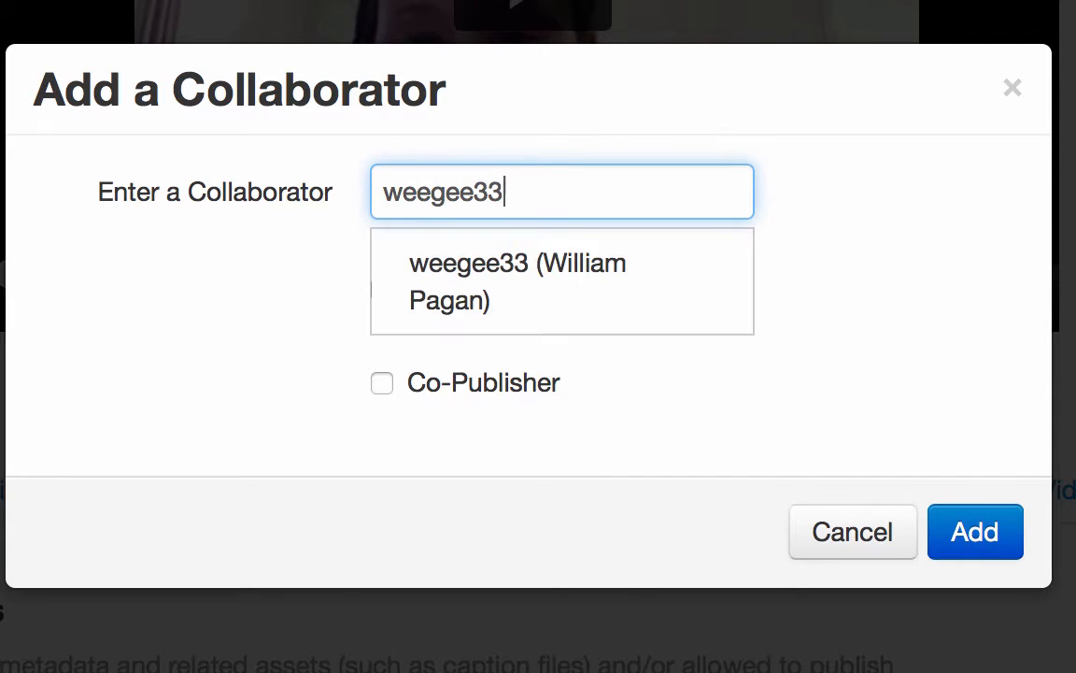
{"action": "left_click", "coordinate": [516, 276]}
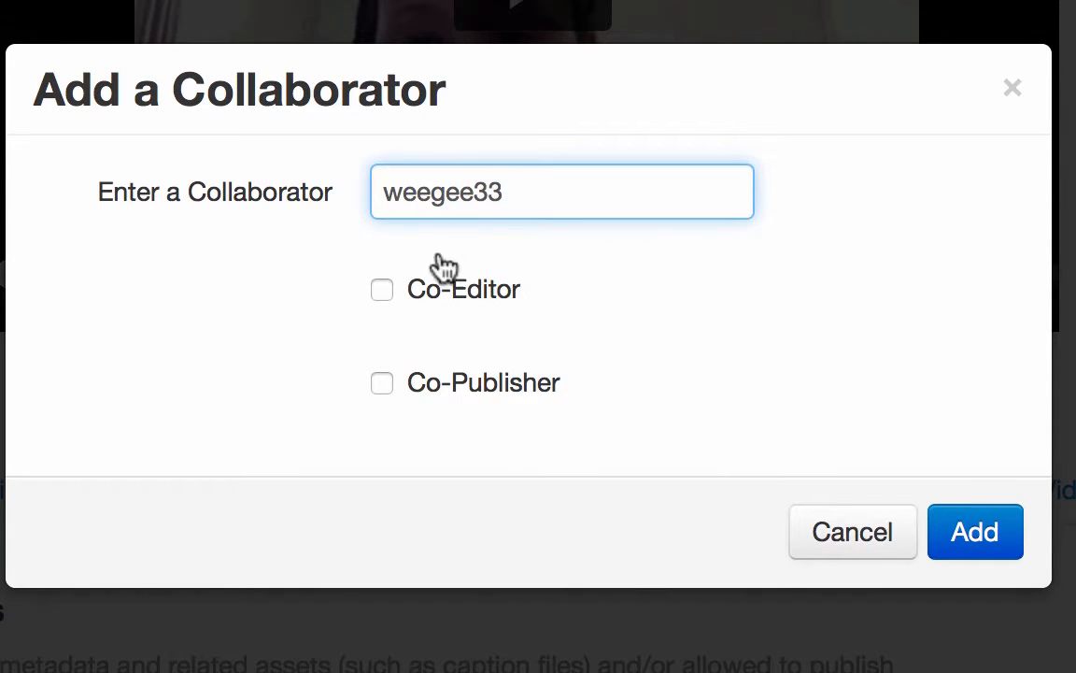
{"action": "left_click", "coordinate": [387, 297]}
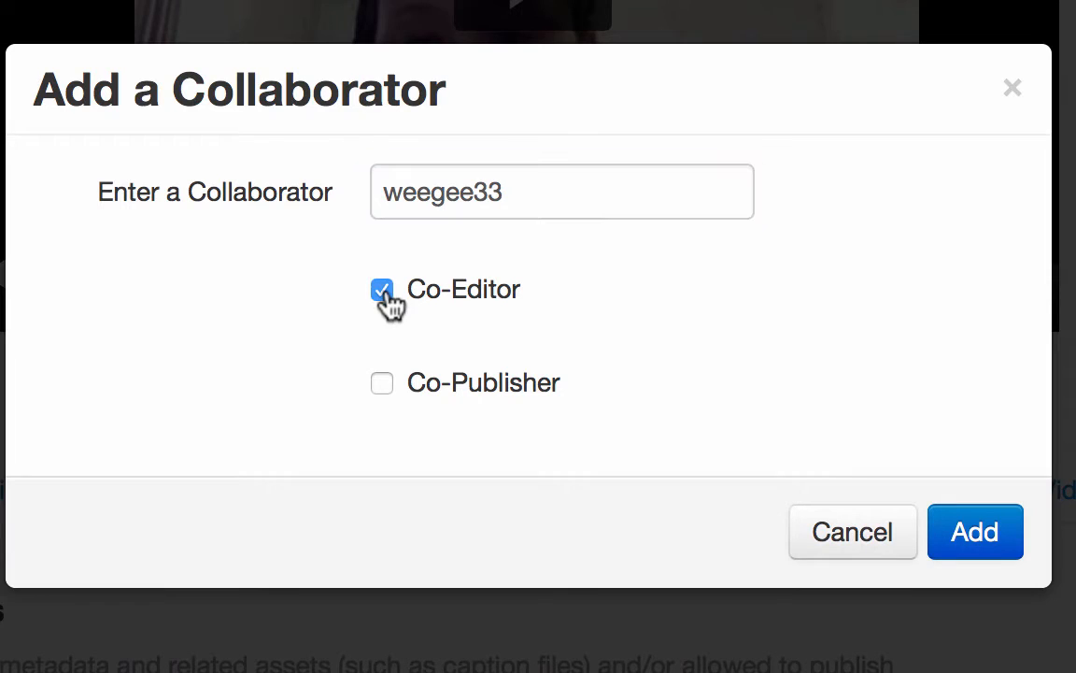
{"action": "left_click", "coordinate": [388, 394]}
{"action": "left_click", "coordinate": [999, 537]}
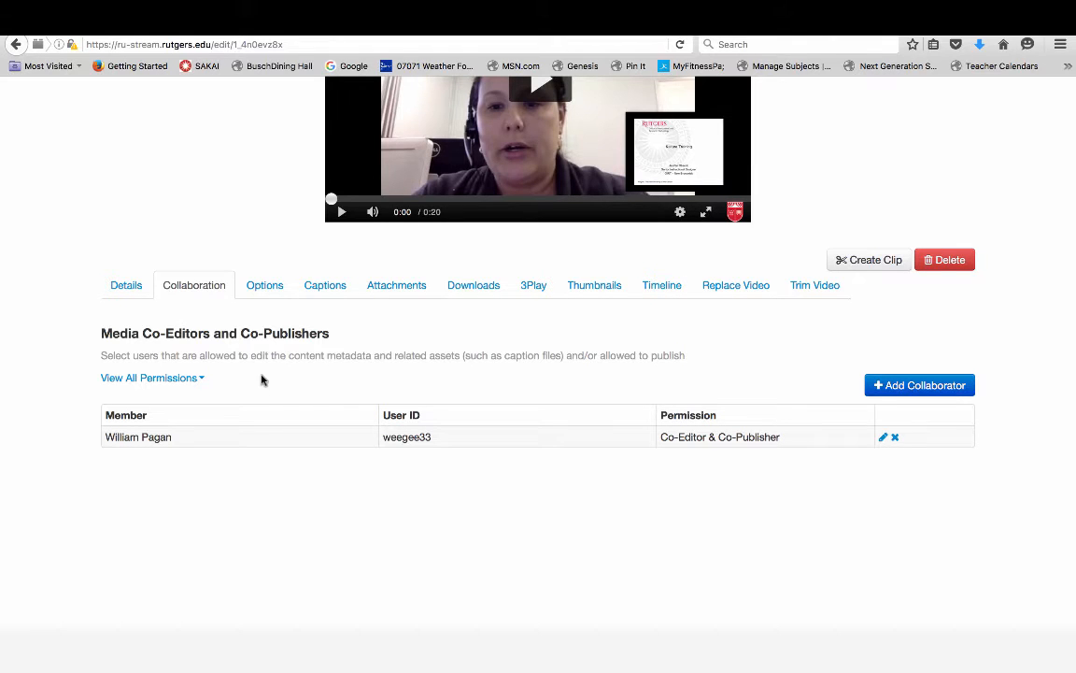
Try the video's options for clipping by everyone, disabled comments and closed discussion, clearing each one again.
{"action": "left_click", "coordinate": [261, 287]}
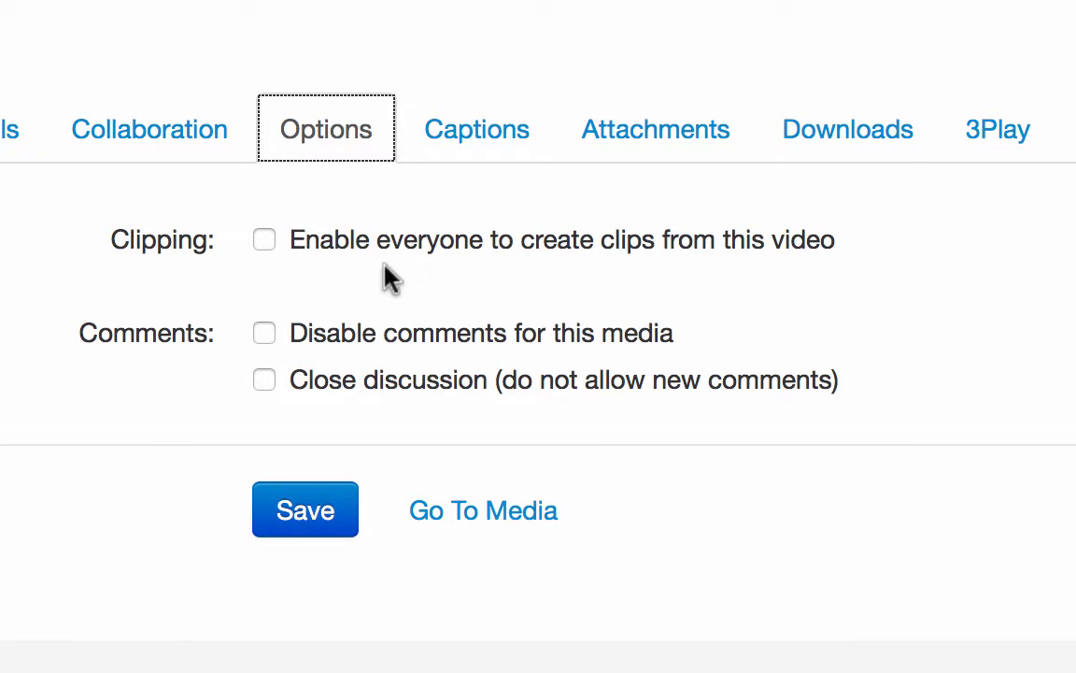
{"action": "left_click", "coordinate": [264, 240]}
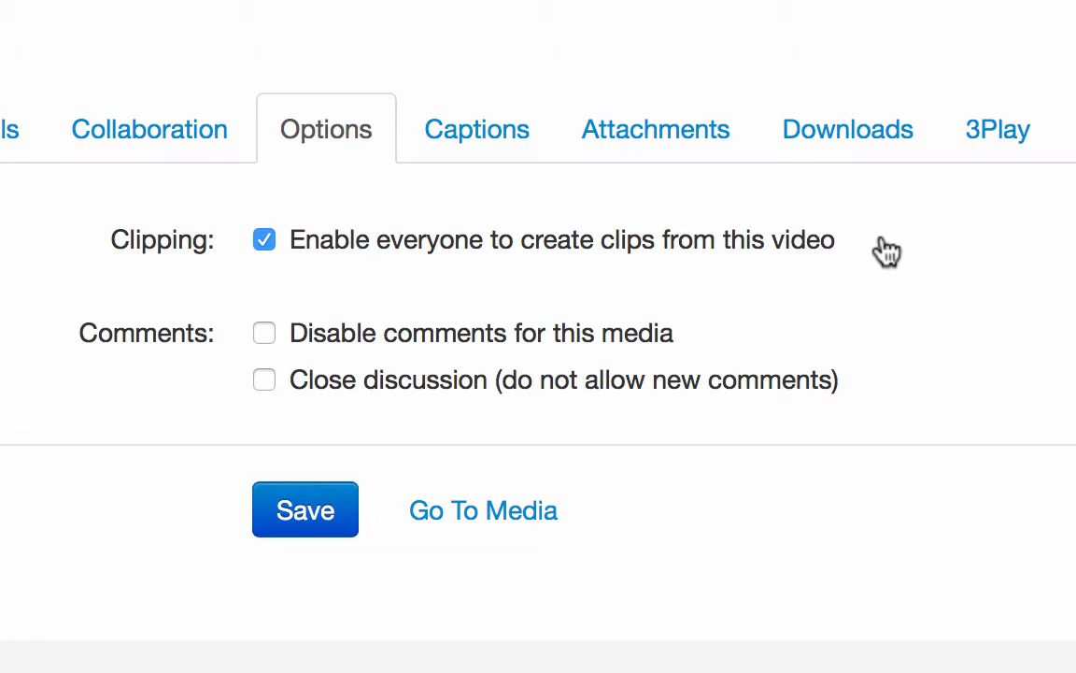
{"action": "left_click", "coordinate": [265, 242]}
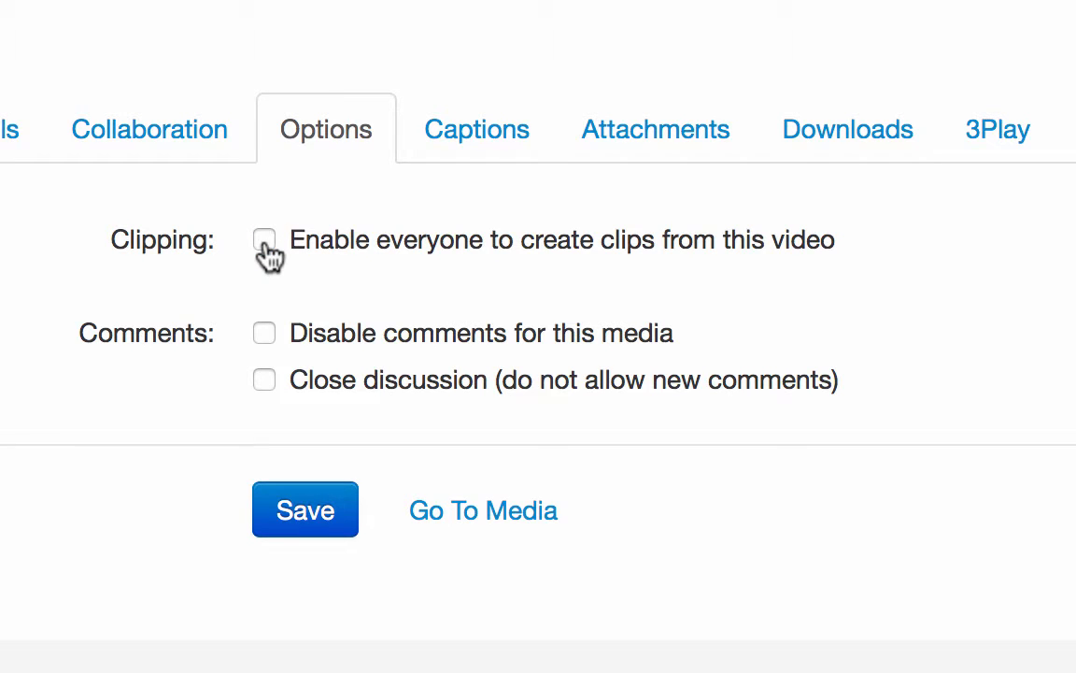
{"action": "left_click", "coordinate": [265, 337]}
{"action": "left_click", "coordinate": [266, 337]}
{"action": "left_click", "coordinate": [266, 382]}
{"action": "left_click", "coordinate": [269, 381]}
Review the video's captions upload area, attachments and available download formats without selecting any format.
{"action": "left_click", "coordinate": [464, 136]}
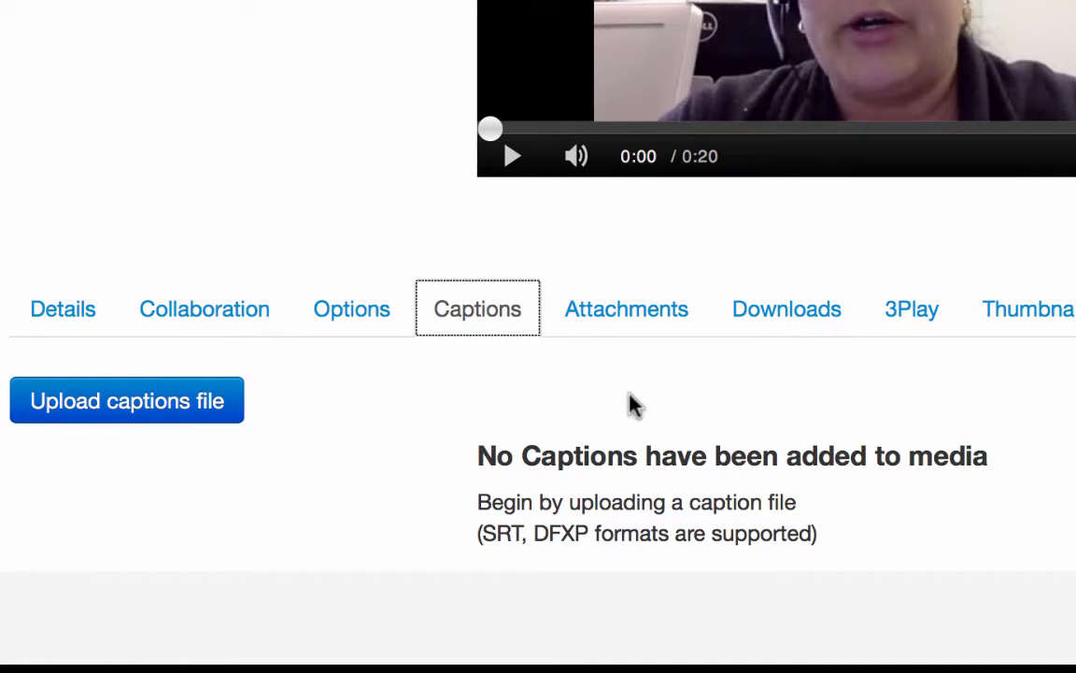
{"action": "left_click", "coordinate": [616, 322]}
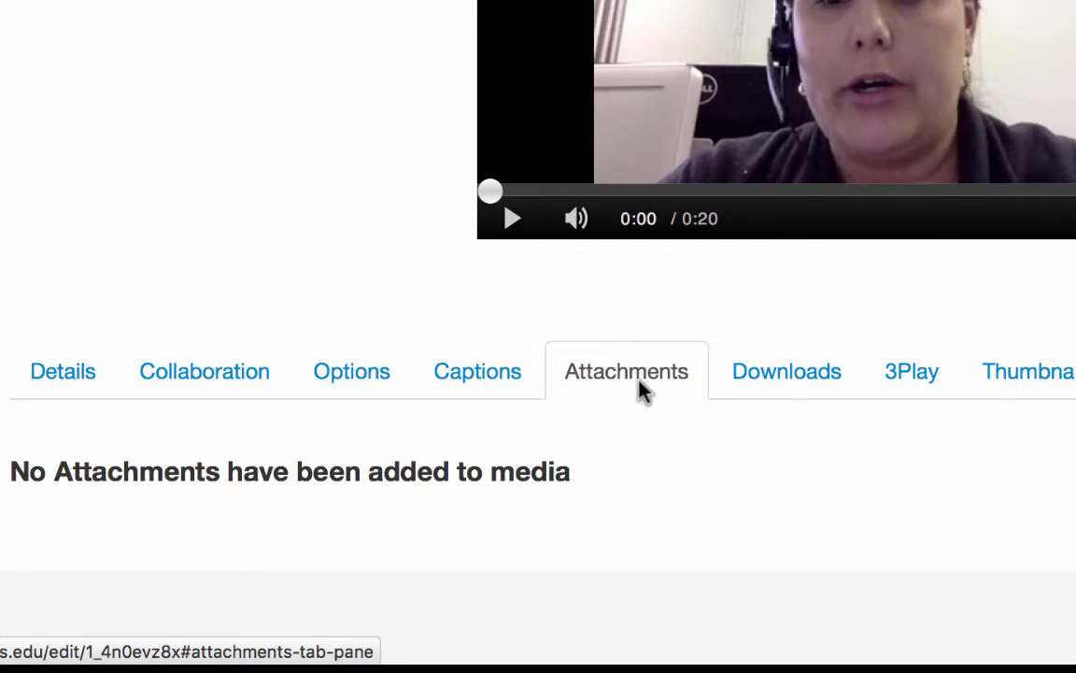
{"action": "left_click", "coordinate": [822, 387]}
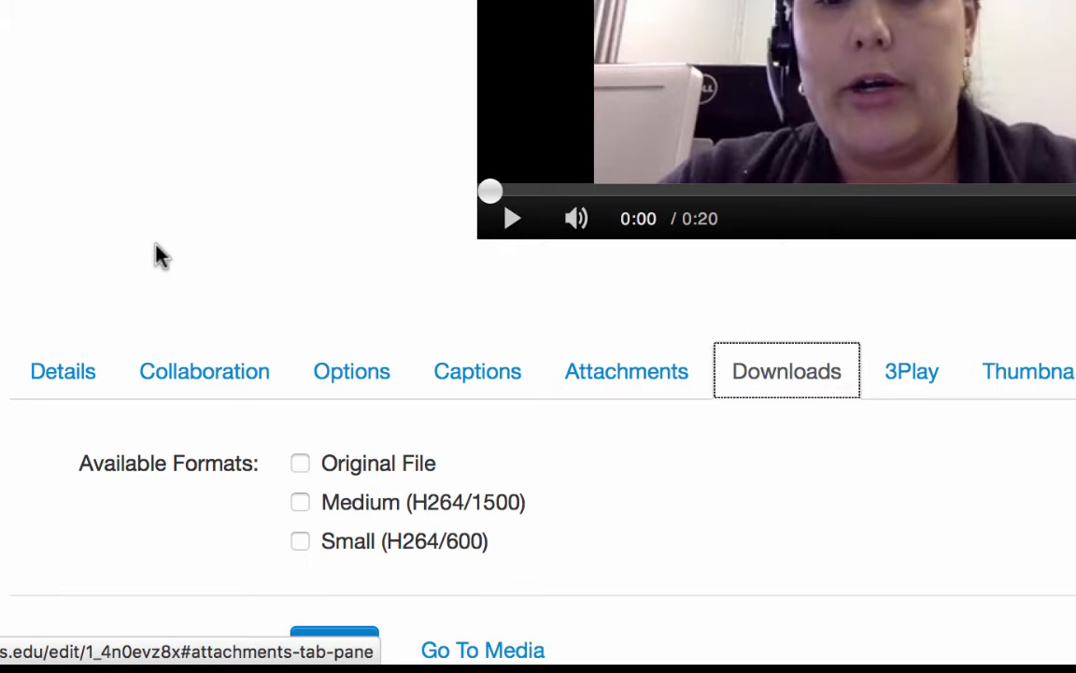
{"action": "scroll", "coordinate": [538, 337], "scroll_direction": "down", "scroll_amount": 4}
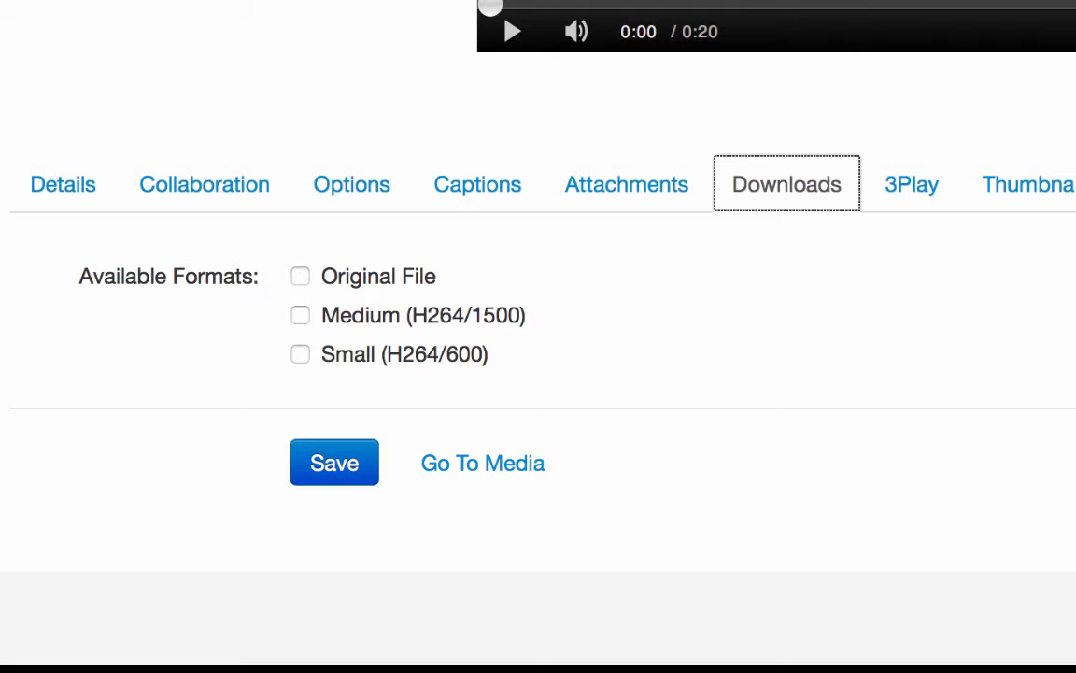
{"action": "left_click", "coordinate": [816, 188]}
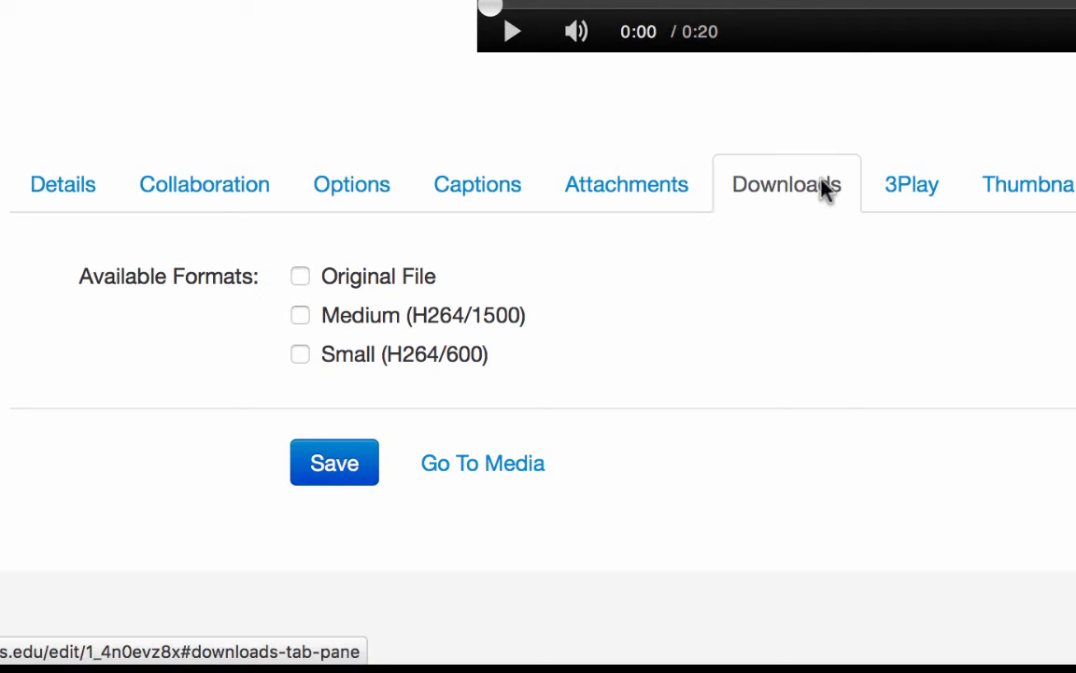
{"action": "left_click", "coordinate": [809, 195]}
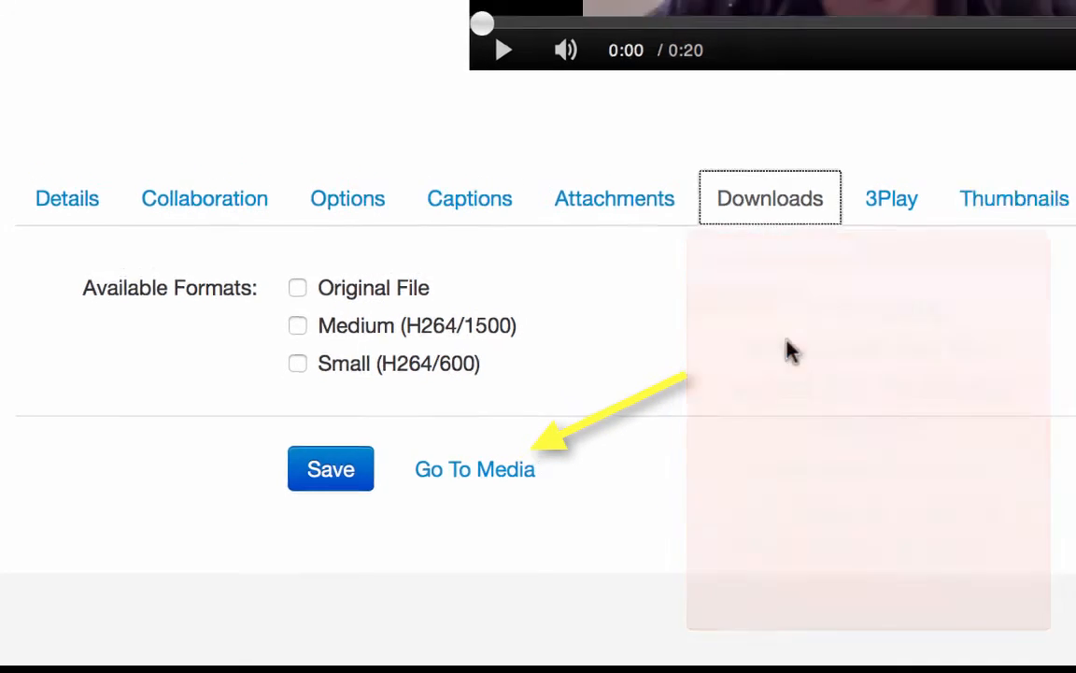
Review the video's thumbnail choices and its timeline, opening a new slide form at 0:00 to examine the upload and information fields.
{"action": "left_click", "coordinate": [1032, 184]}
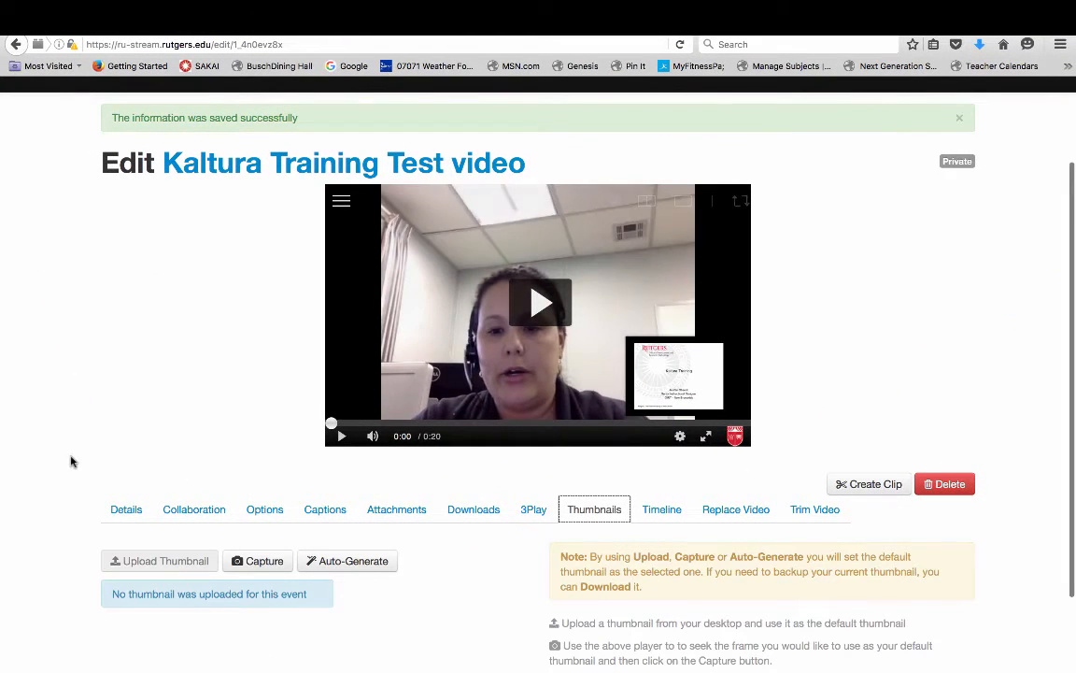
{"action": "scroll", "coordinate": [72, 460], "scroll_direction": "down", "scroll_amount": 2}
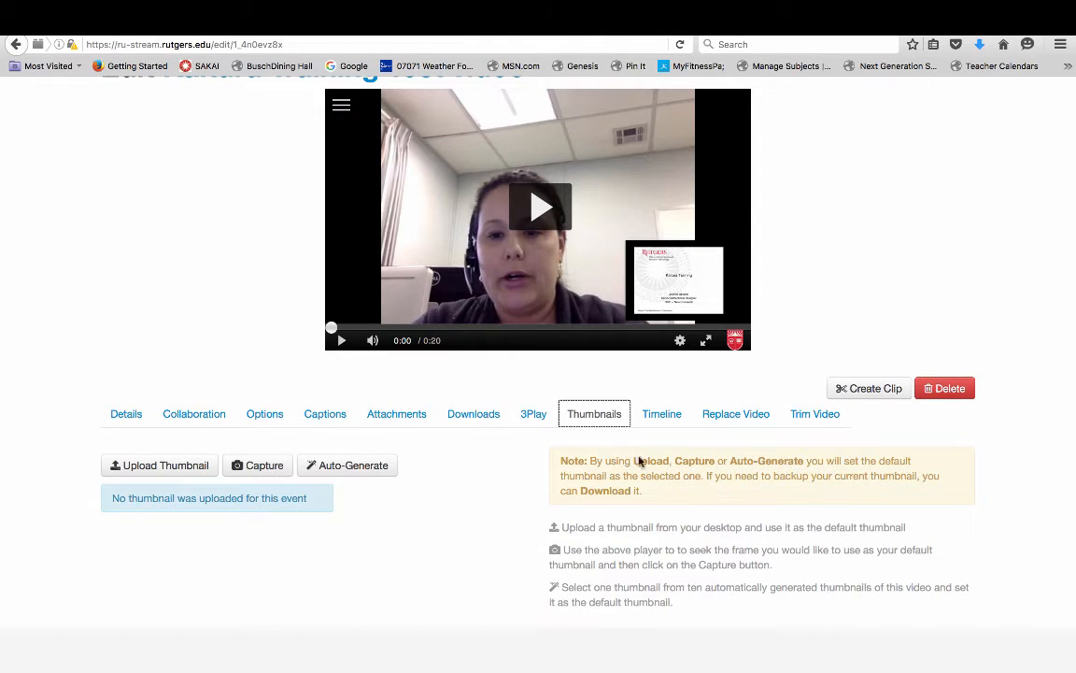
{"action": "left_click", "coordinate": [670, 420]}
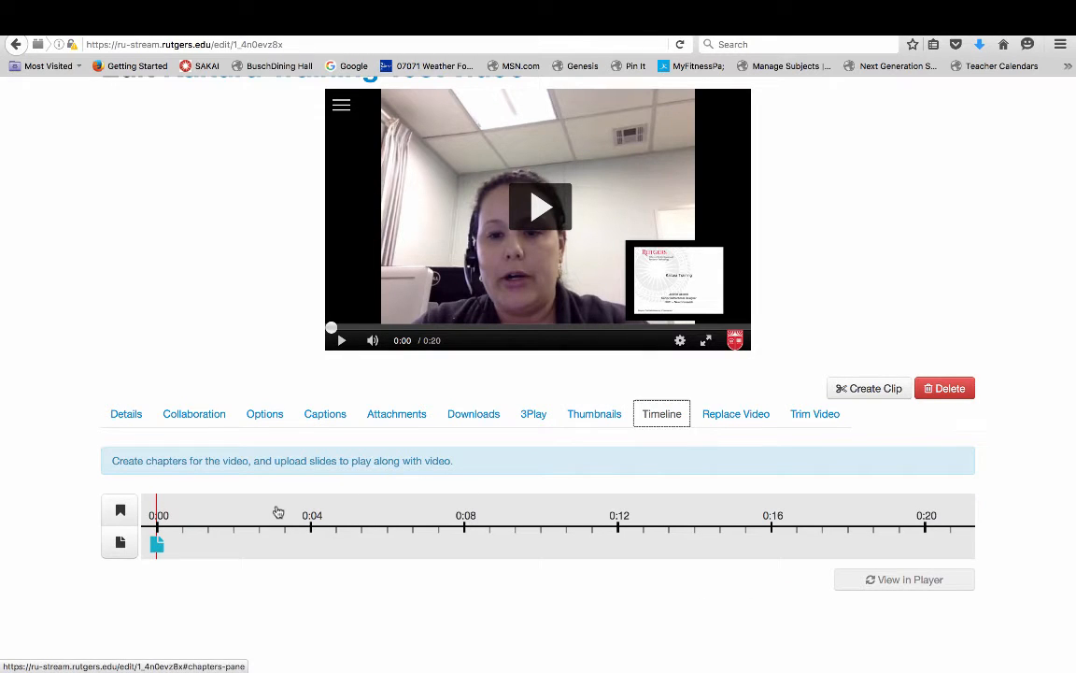
{"action": "scroll", "coordinate": [17, 455], "scroll_direction": "down", "scroll_amount": 2}
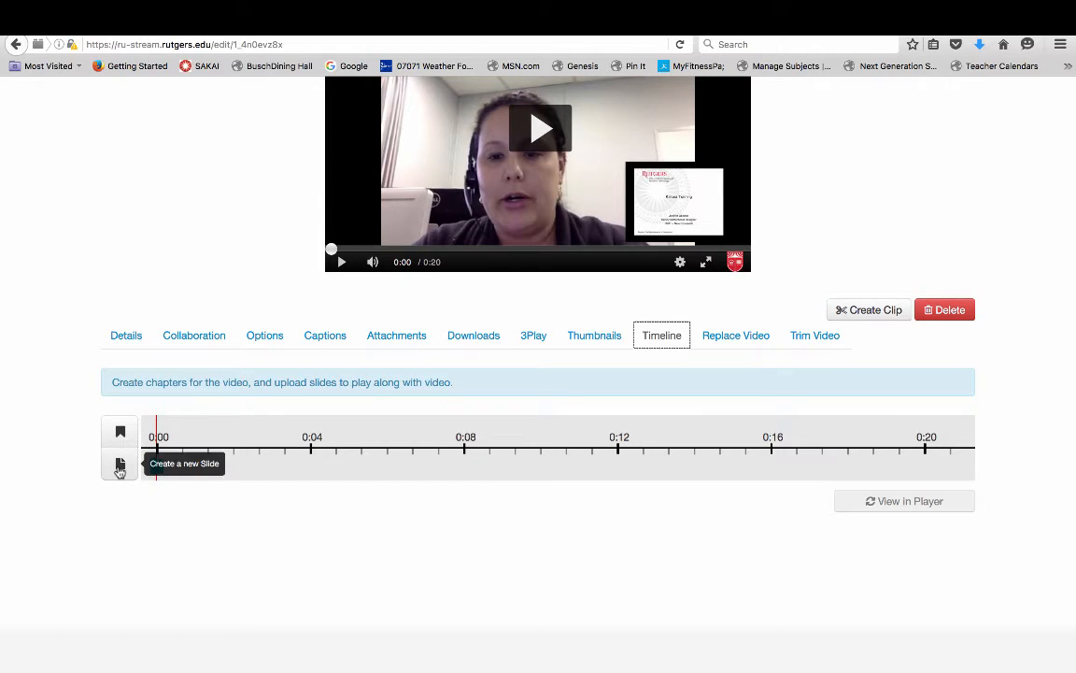
{"action": "left_click", "coordinate": [120, 465]}
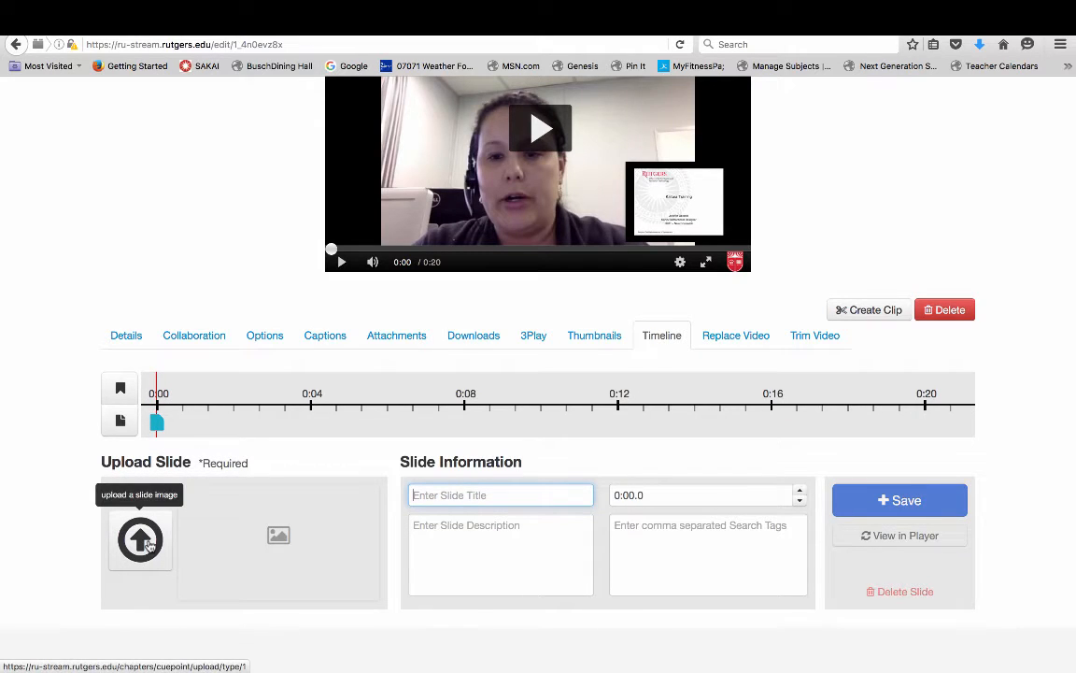
{"action": "mouse_move", "coordinate": [257, 559]}
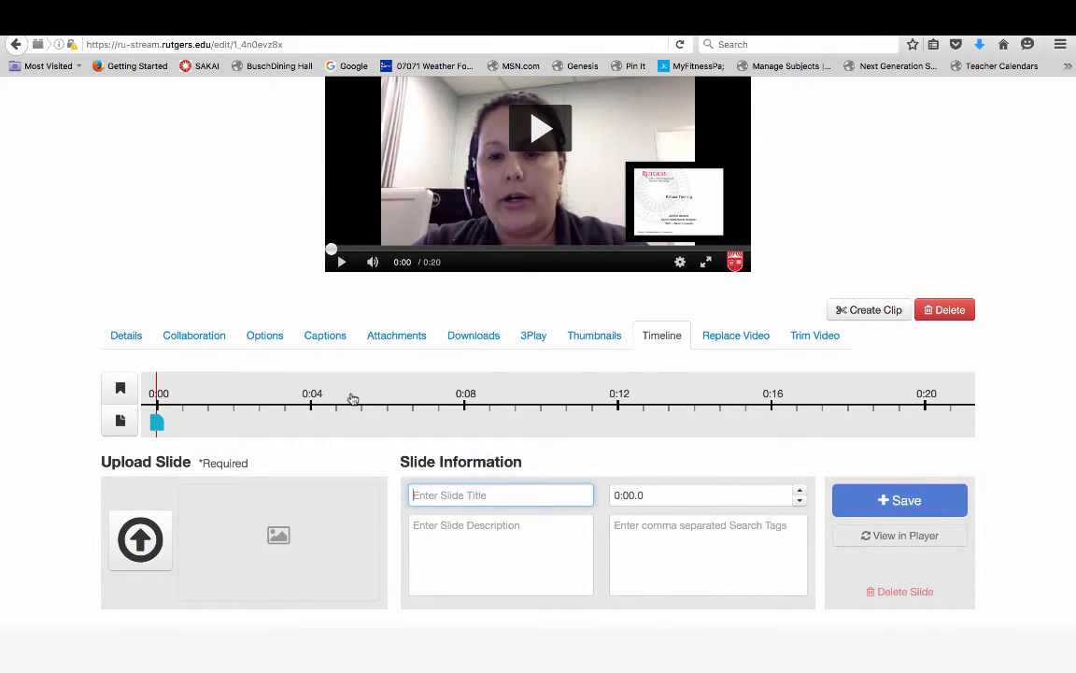
Examine the file requirements for replacing the video and the start and end time controls for trimming it.
{"action": "left_click", "coordinate": [733, 343]}
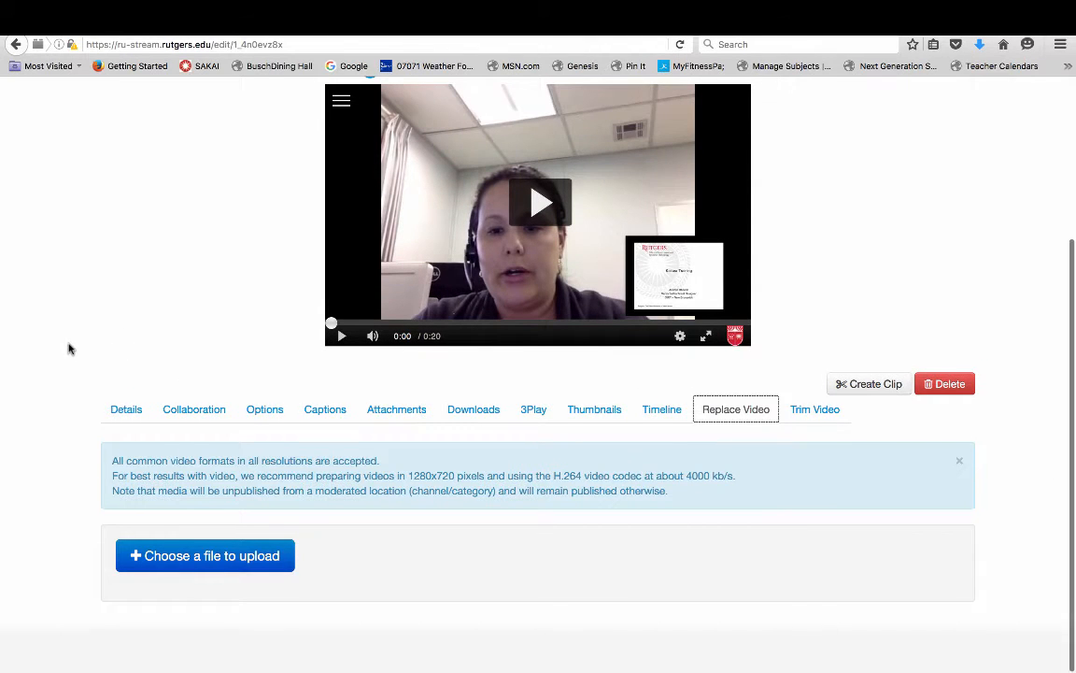
{"action": "scroll", "coordinate": [67, 348], "scroll_direction": "up", "scroll_amount": 2}
{"action": "scroll", "coordinate": [68, 348], "scroll_direction": "down", "scroll_amount": 1}
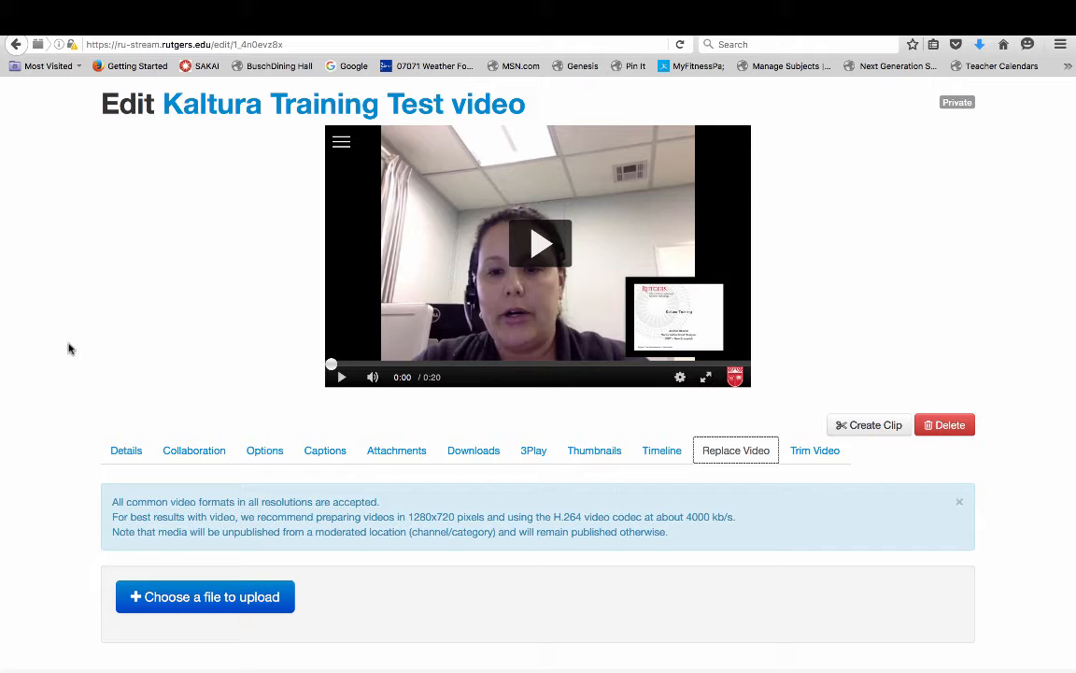
{"action": "scroll", "coordinate": [70, 413], "scroll_direction": "down", "scroll_amount": 1}
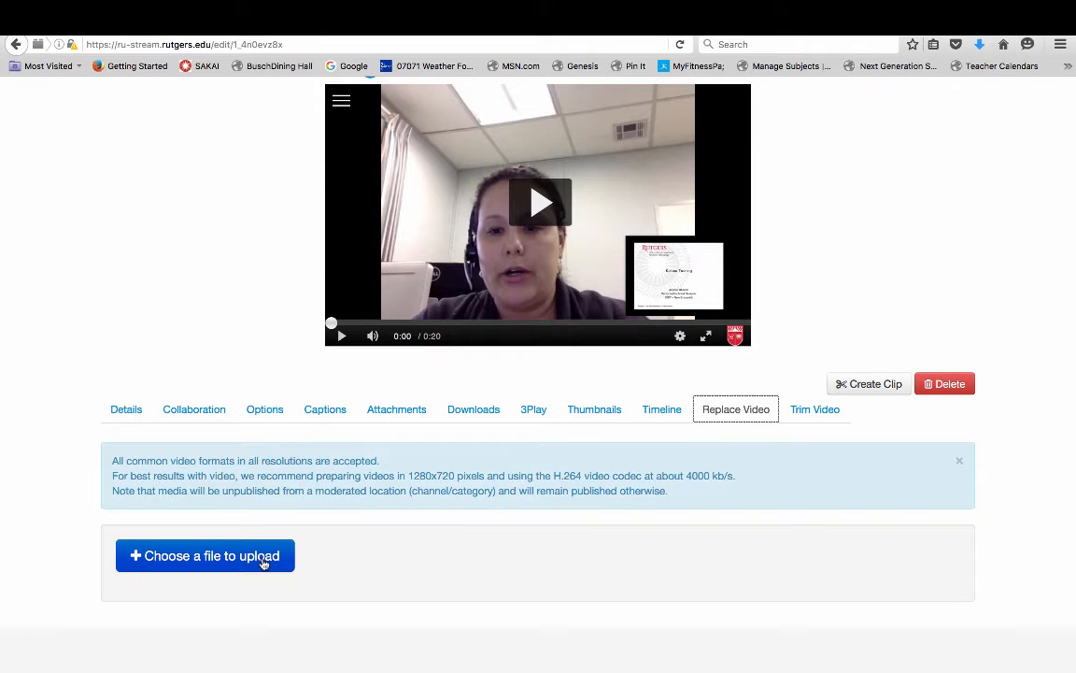
{"action": "left_click", "coordinate": [813, 410]}
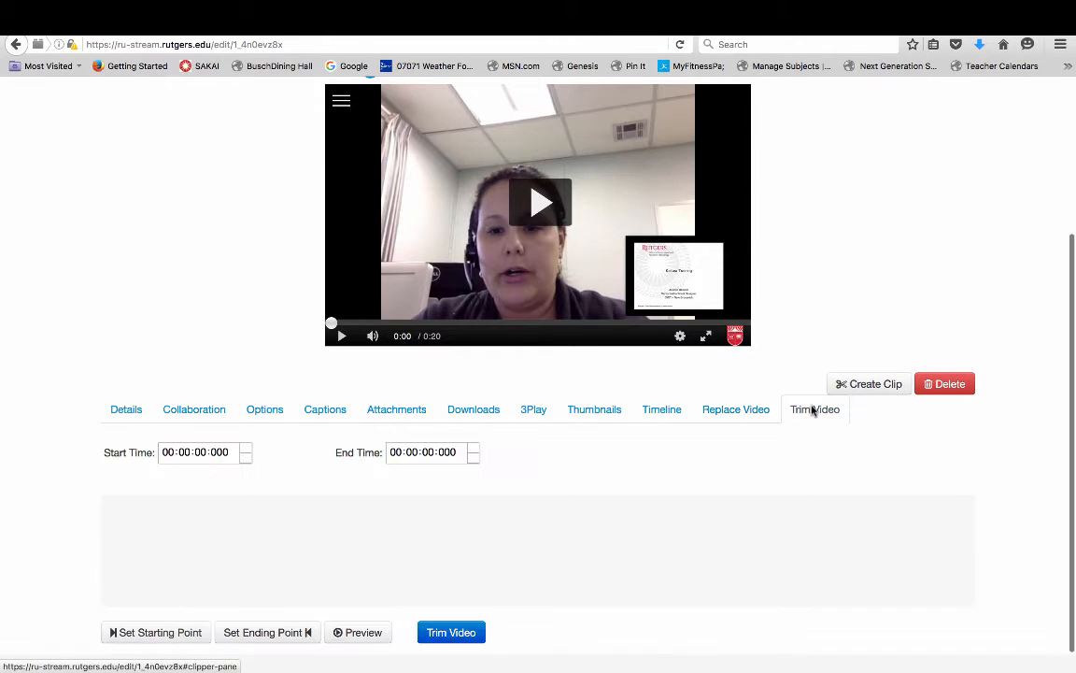
{"action": "scroll", "coordinate": [5, 509], "scroll_direction": "down", "scroll_amount": 1}
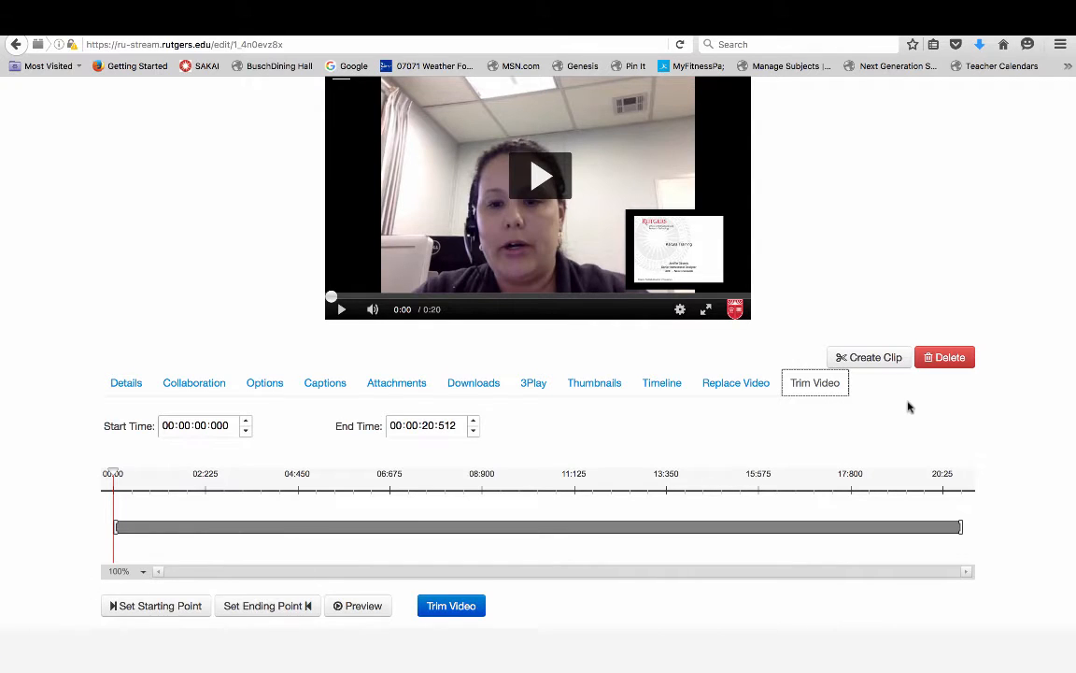
Look over the clip creation page's range, metadata and publishing settings for the video, and return to My Media without creating a clip.
{"action": "left_click", "coordinate": [867, 359]}
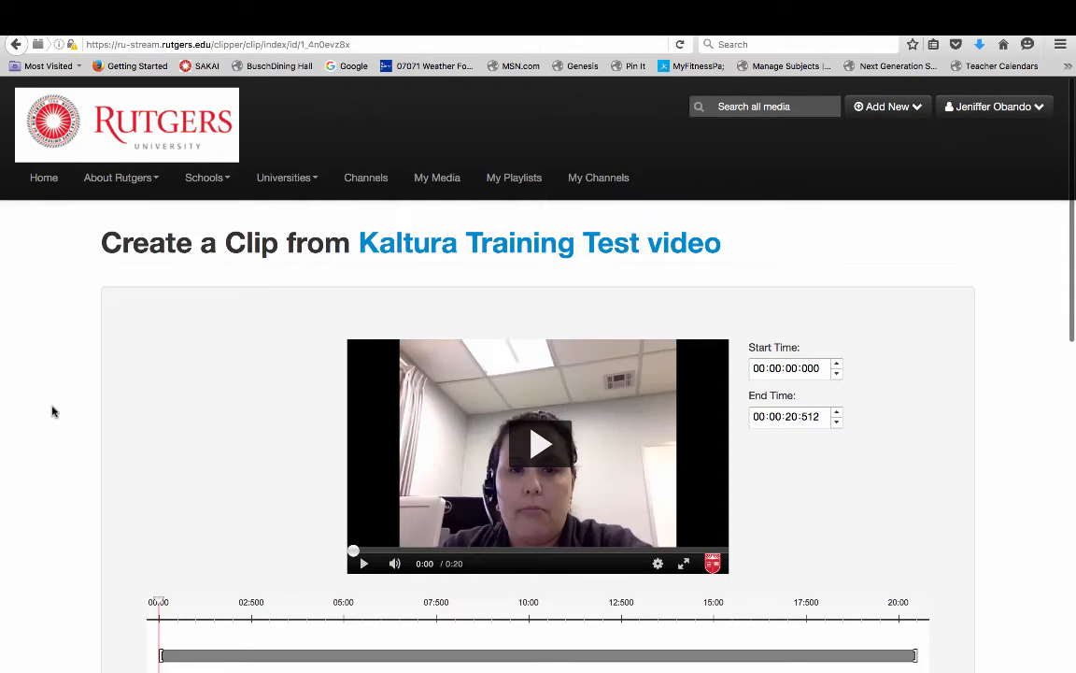
{"action": "scroll", "coordinate": [52, 374], "scroll_direction": "down", "scroll_amount": 2}
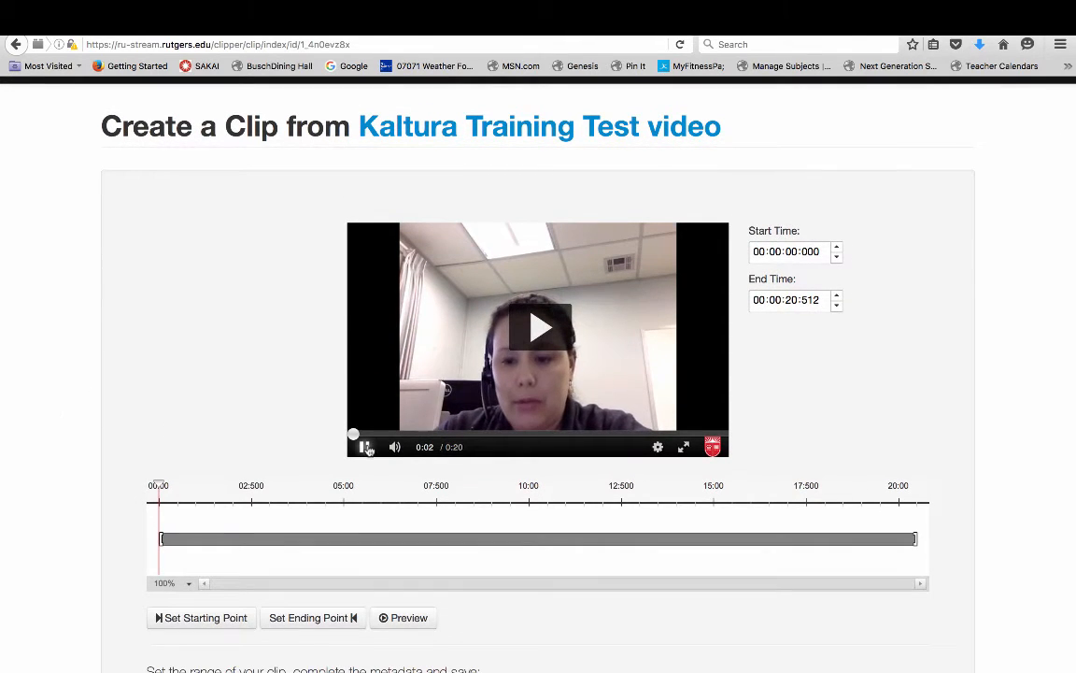
{"action": "left_click", "coordinate": [364, 446]}
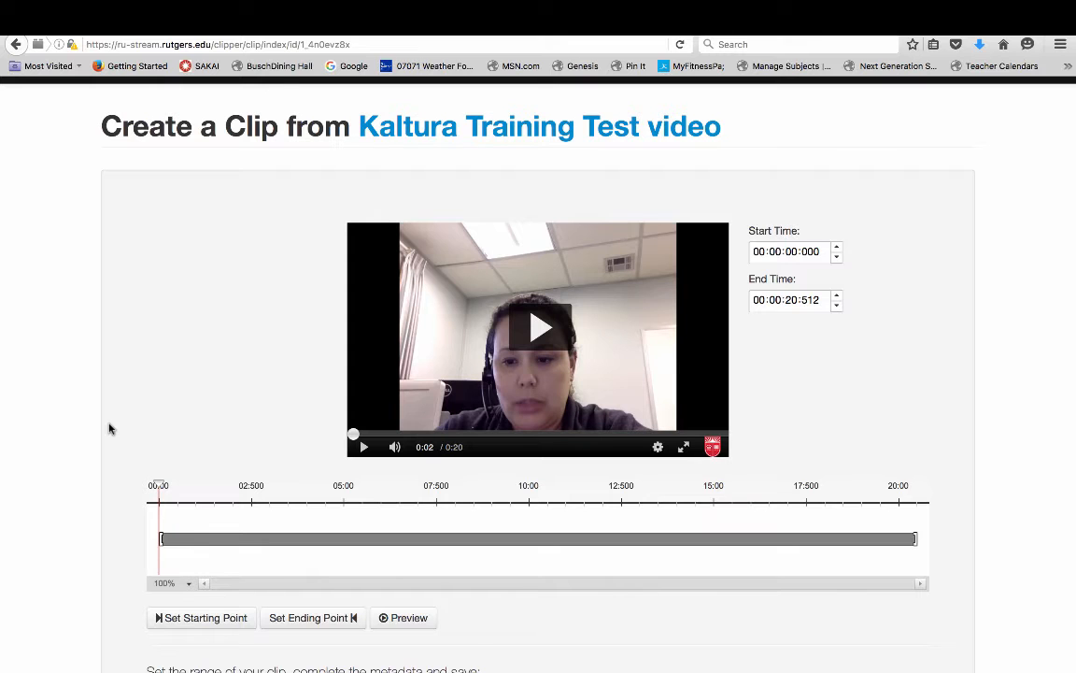
{"action": "scroll", "coordinate": [53, 359], "scroll_direction": "up", "scroll_amount": 3}
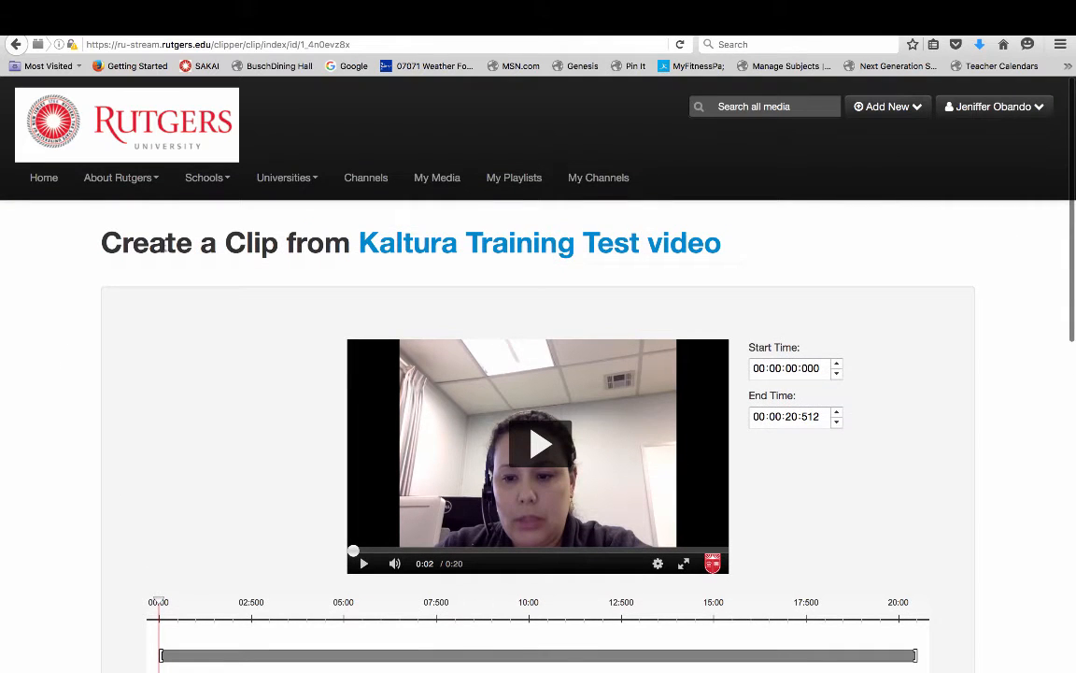
{"action": "scroll", "coordinate": [48, 324], "scroll_direction": "down", "scroll_amount": 10}
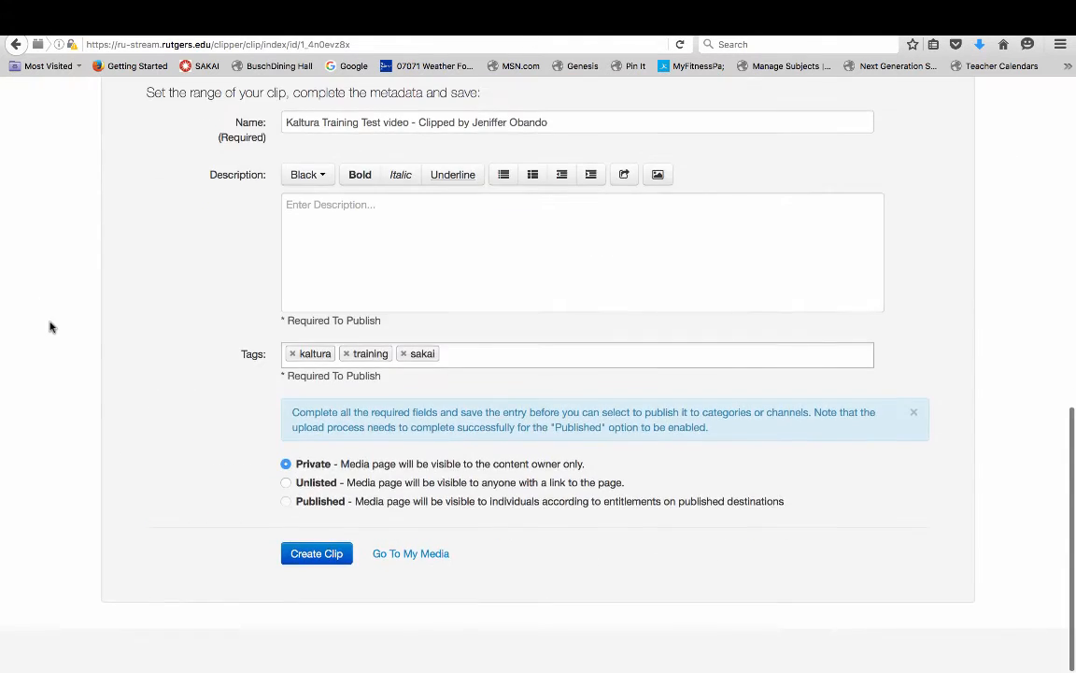
{"action": "left_click", "coordinate": [411, 555]}
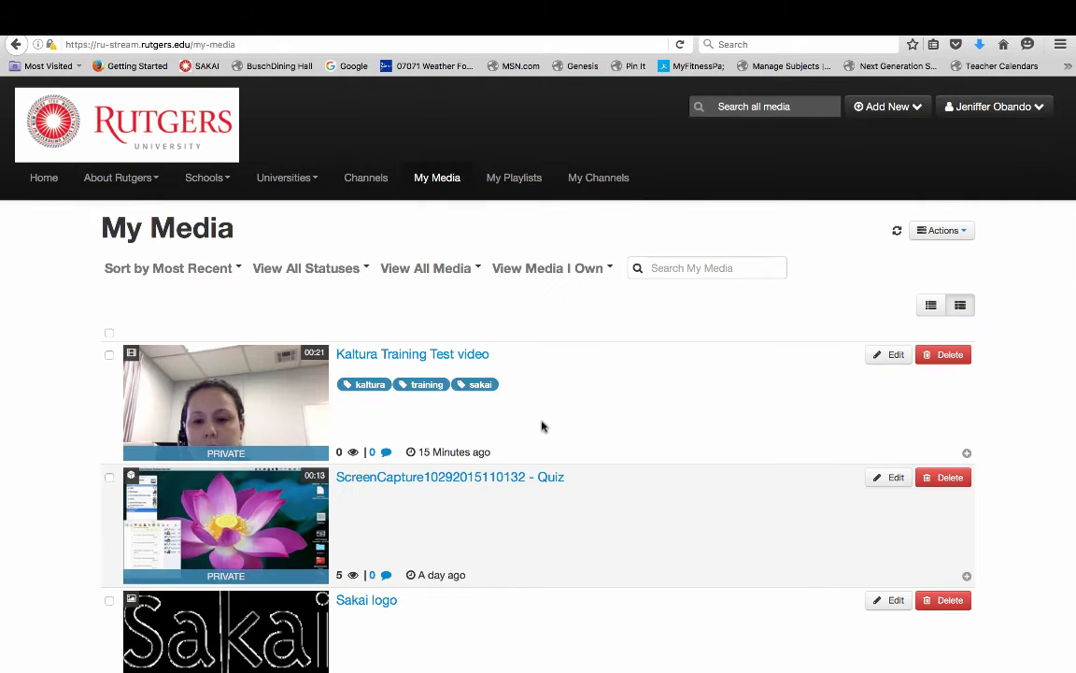
Look over the edit page of the Kaltura Training Test video, including its clip and delete controls, and return to My Media.
{"action": "left_click", "coordinate": [886, 357]}
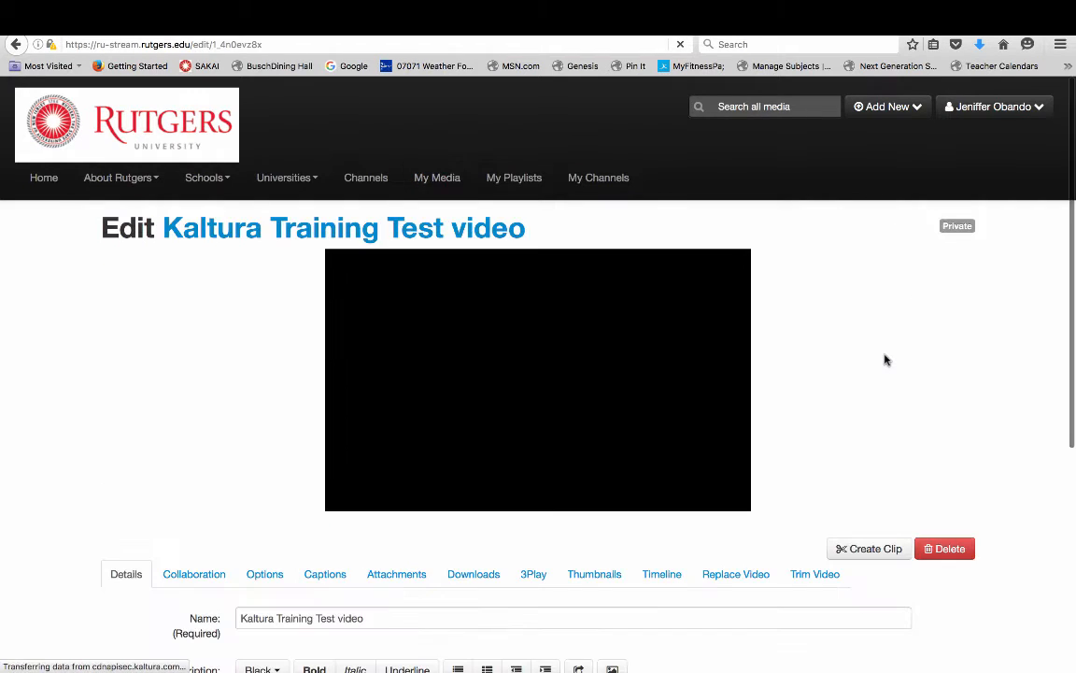
{"action": "scroll", "coordinate": [1036, 467], "scroll_direction": "down", "scroll_amount": 3}
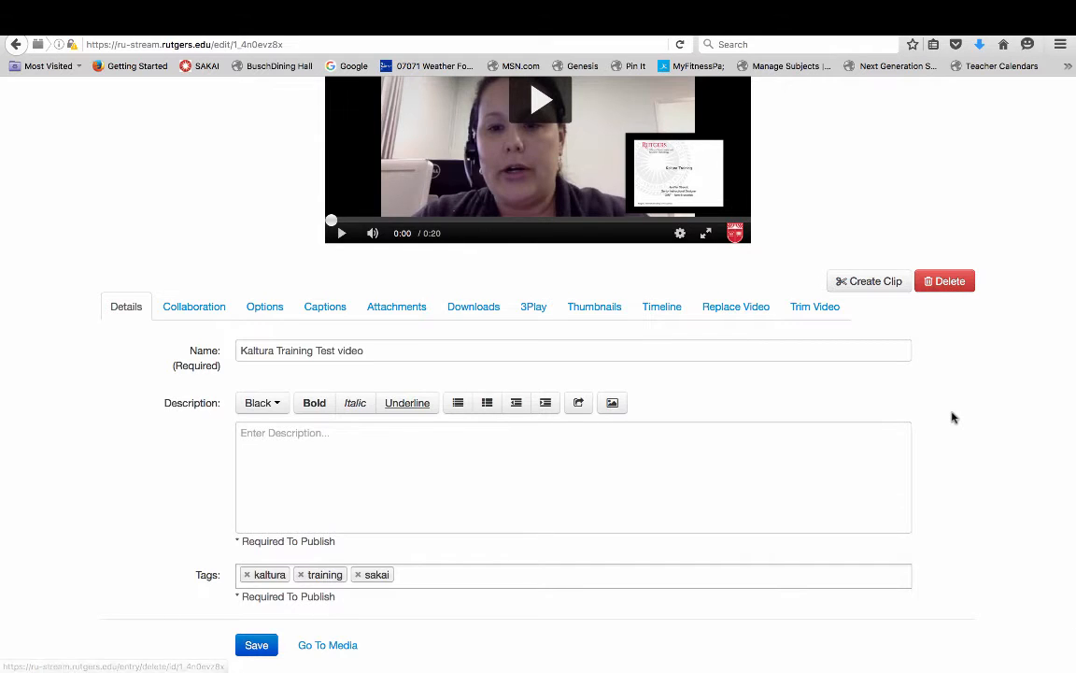
{"action": "scroll", "coordinate": [951, 418], "scroll_direction": "up", "scroll_amount": 3}
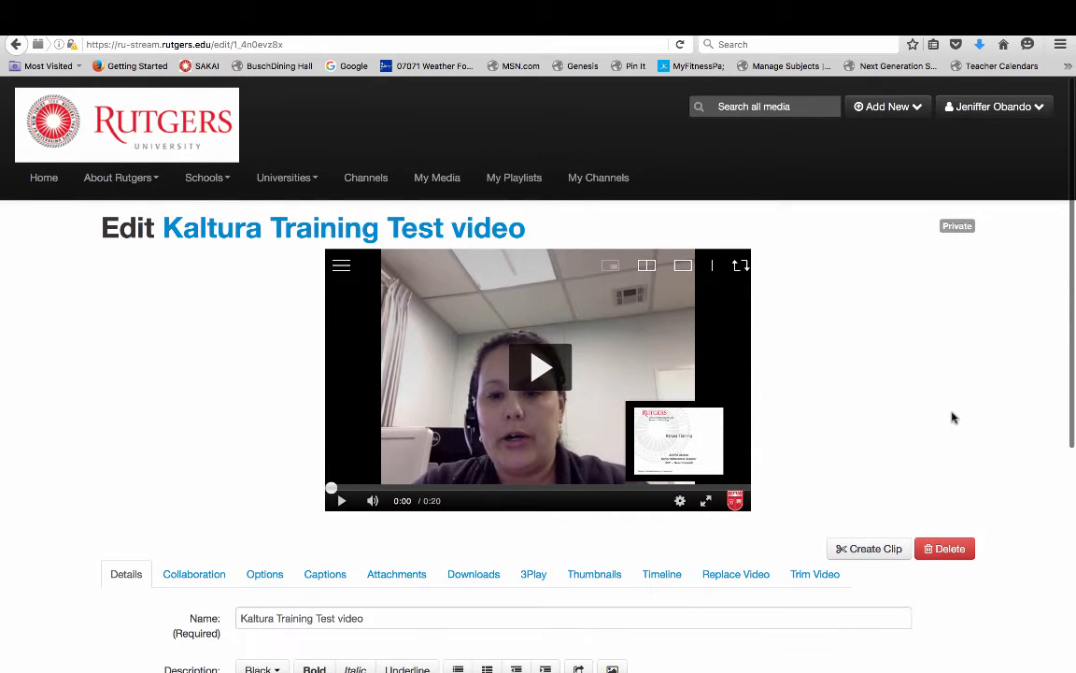
{"action": "left_click", "coordinate": [441, 181]}
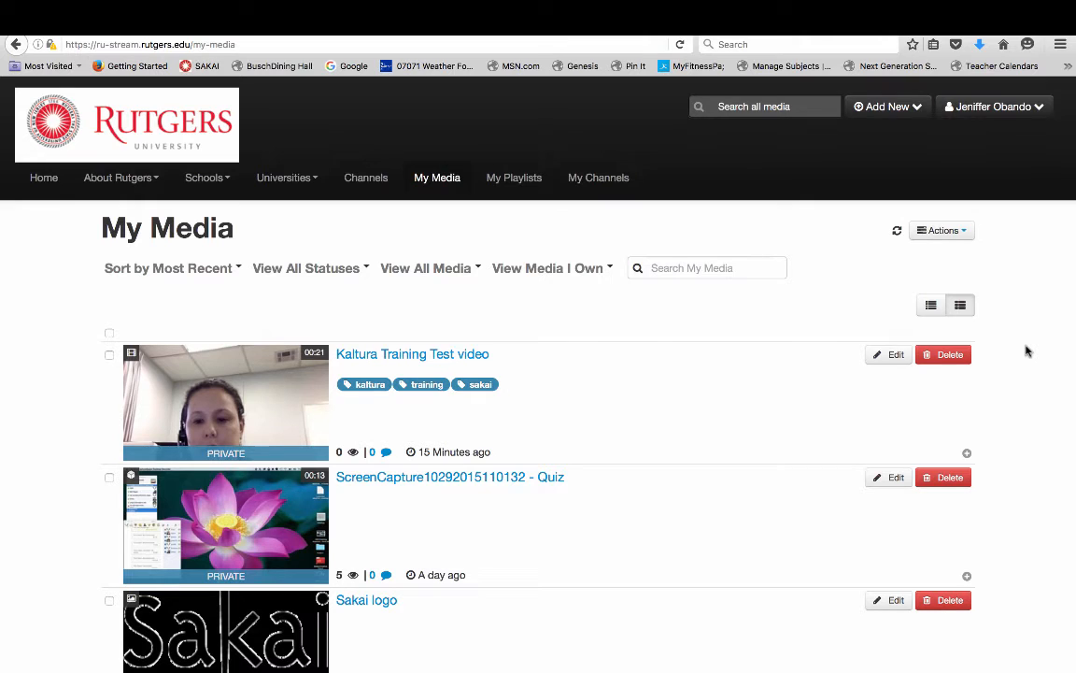
Review the Sakai logo image's details, collaboration, options and attachments settings, and return to My Media without changing anything.
{"action": "scroll", "coordinate": [1028, 350], "scroll_direction": "down", "scroll_amount": 4}
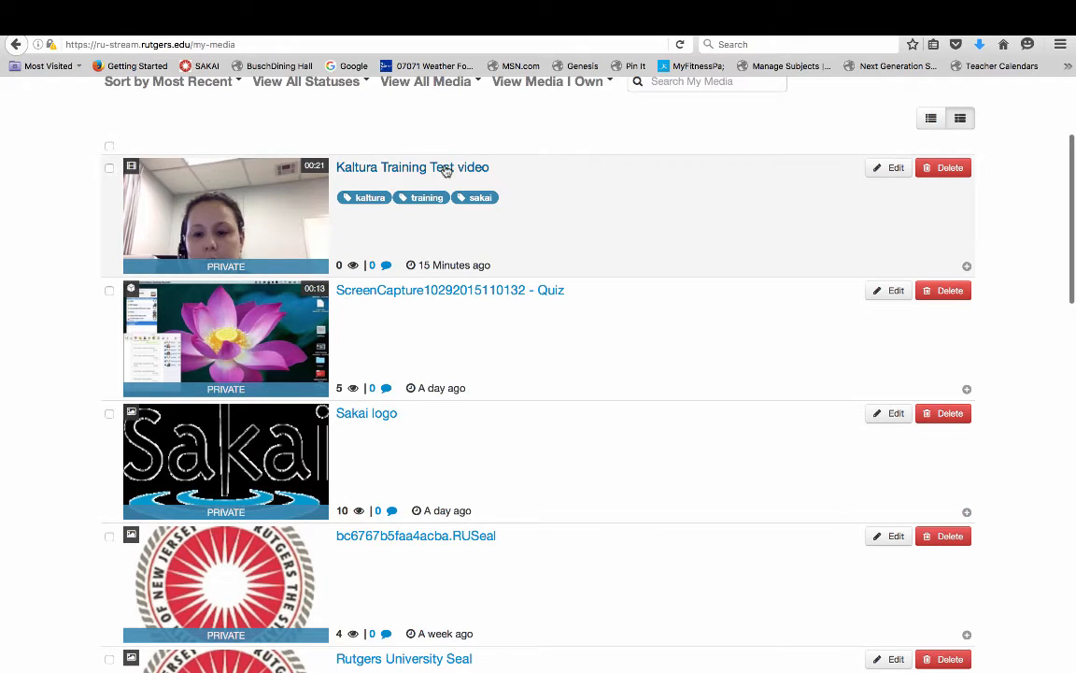
{"action": "scroll", "coordinate": [457, 376], "scroll_direction": "down", "scroll_amount": 3}
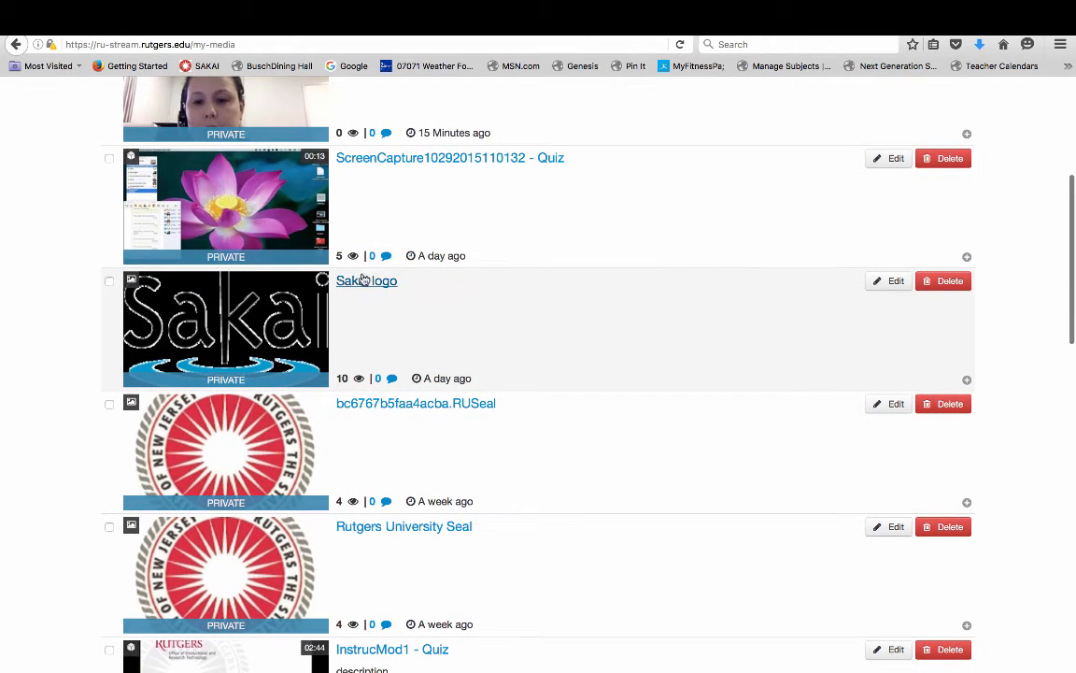
{"action": "left_click", "coordinate": [893, 283]}
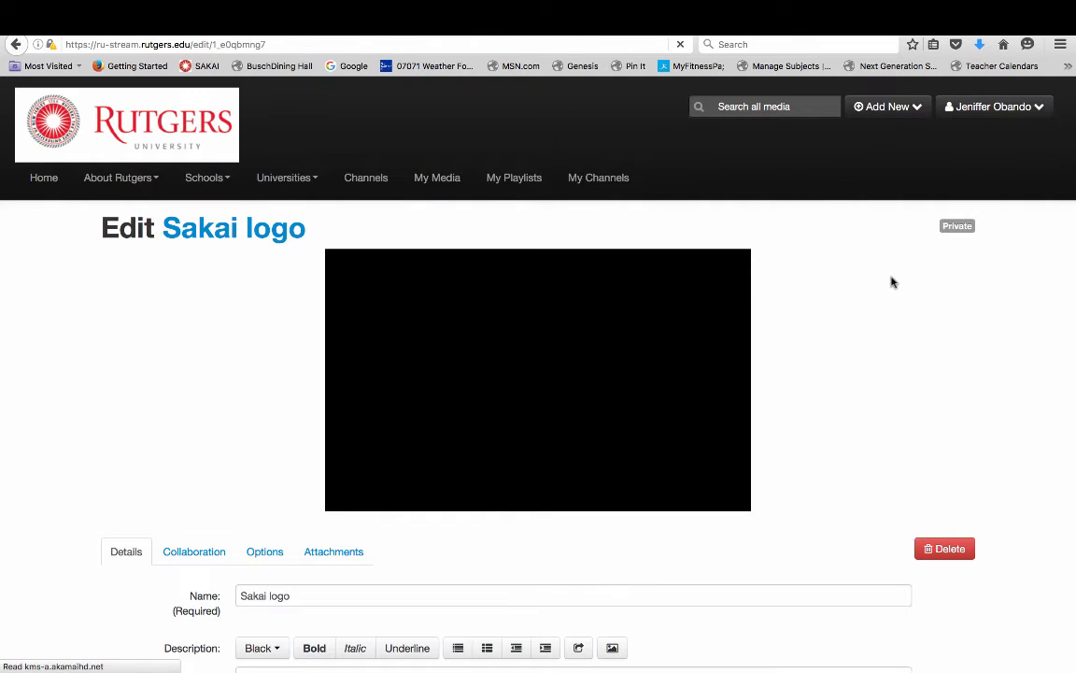
{"action": "scroll", "coordinate": [916, 368], "scroll_direction": "down", "scroll_amount": 3}
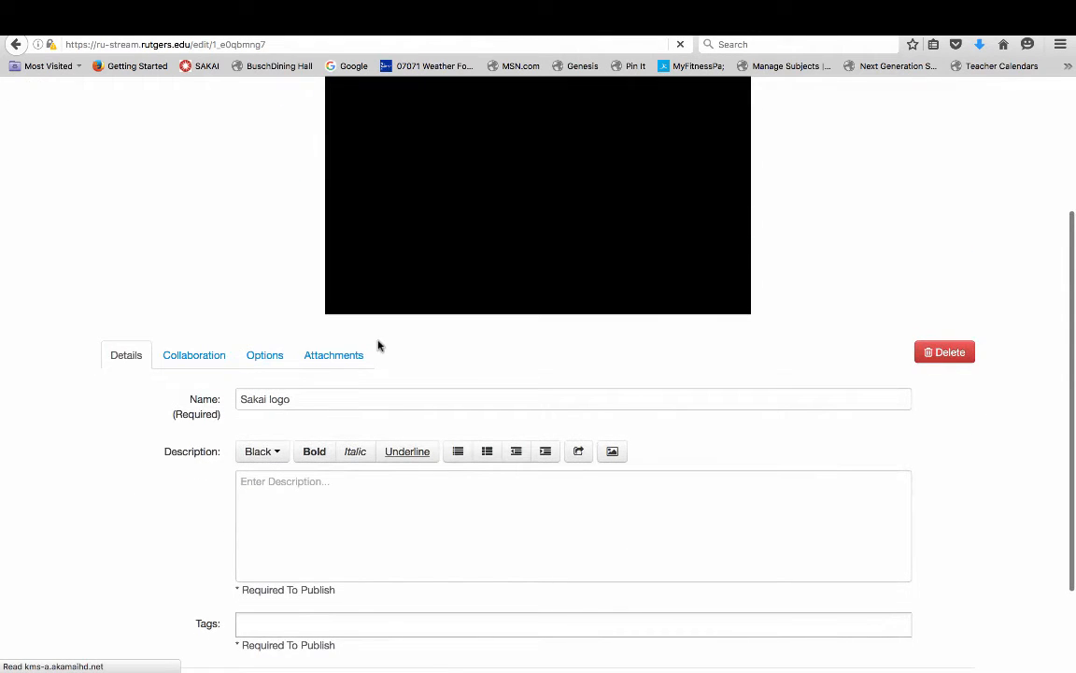
{"action": "scroll", "coordinate": [132, 395], "scroll_direction": "down", "scroll_amount": 1}
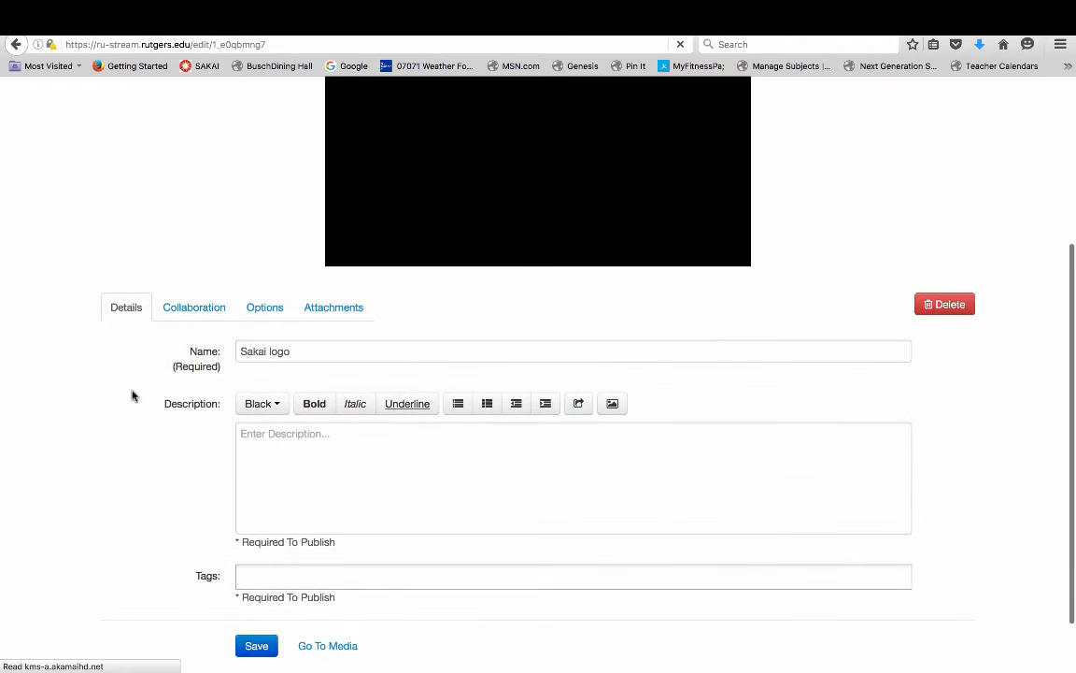
{"action": "left_click", "coordinate": [199, 311]}
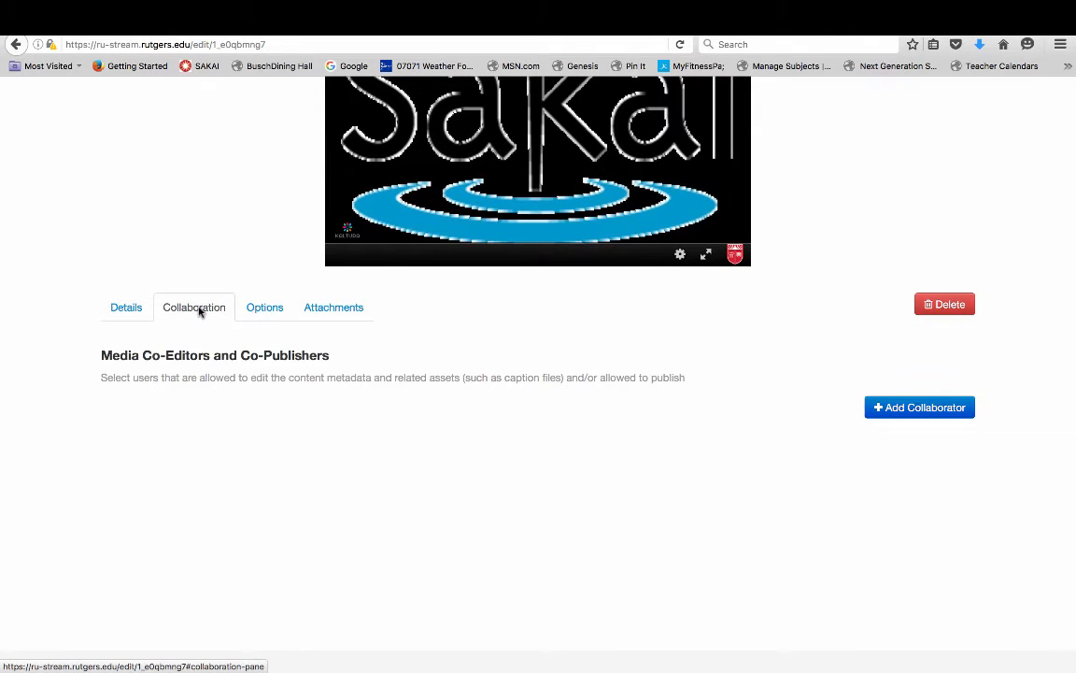
{"action": "left_click", "coordinate": [262, 307]}
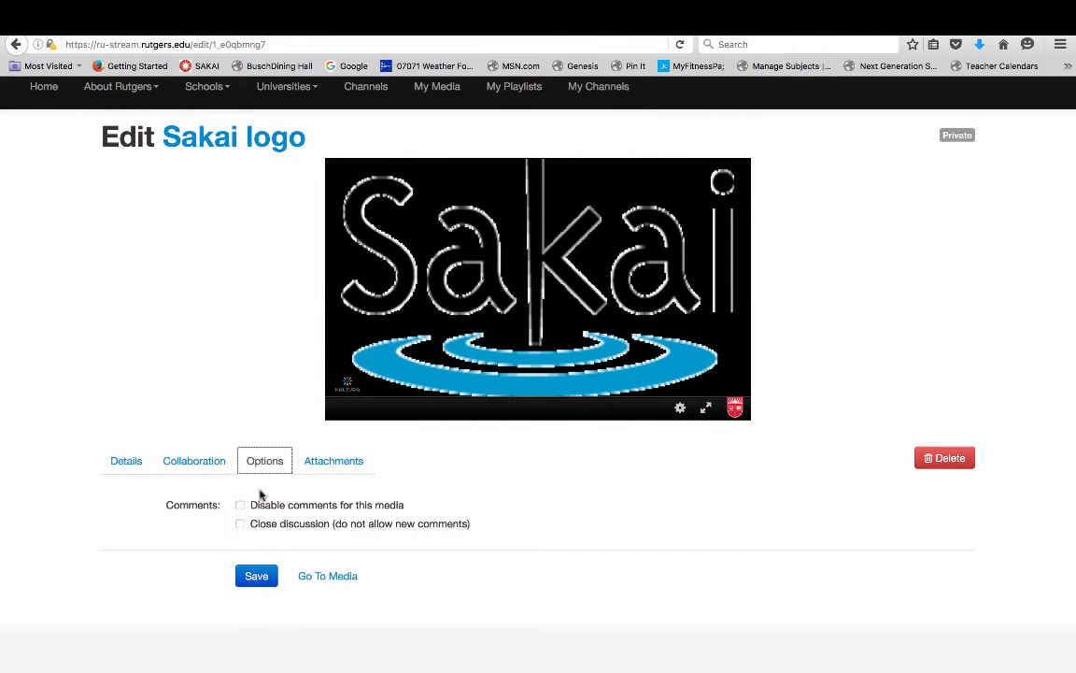
{"action": "left_click", "coordinate": [342, 463]}
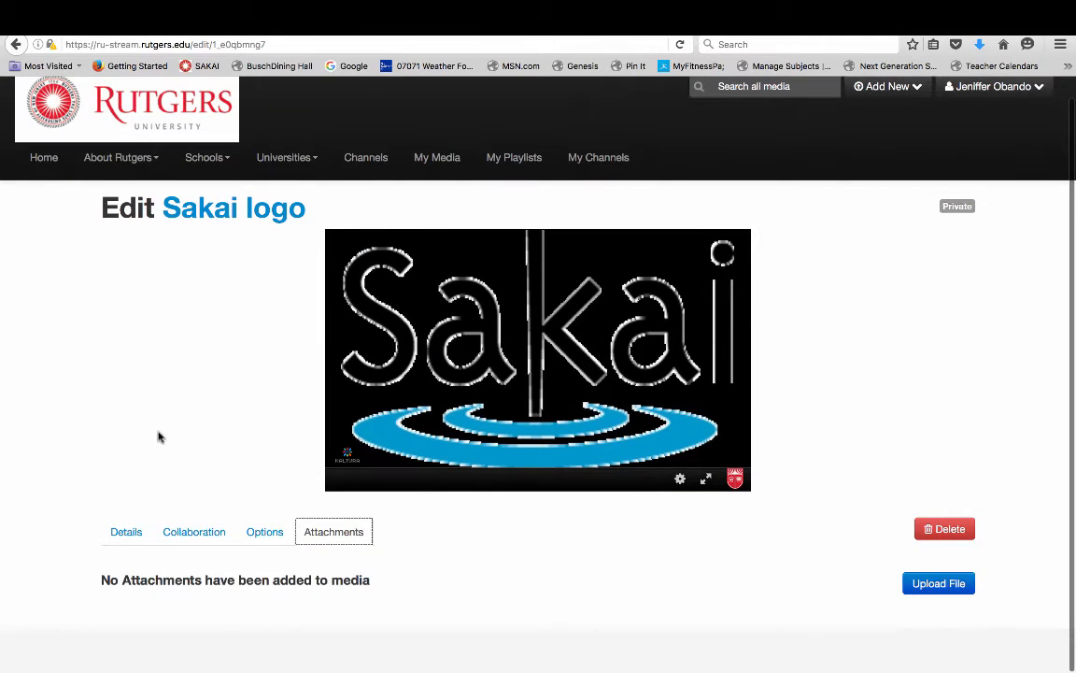
{"action": "left_click", "coordinate": [437, 167]}
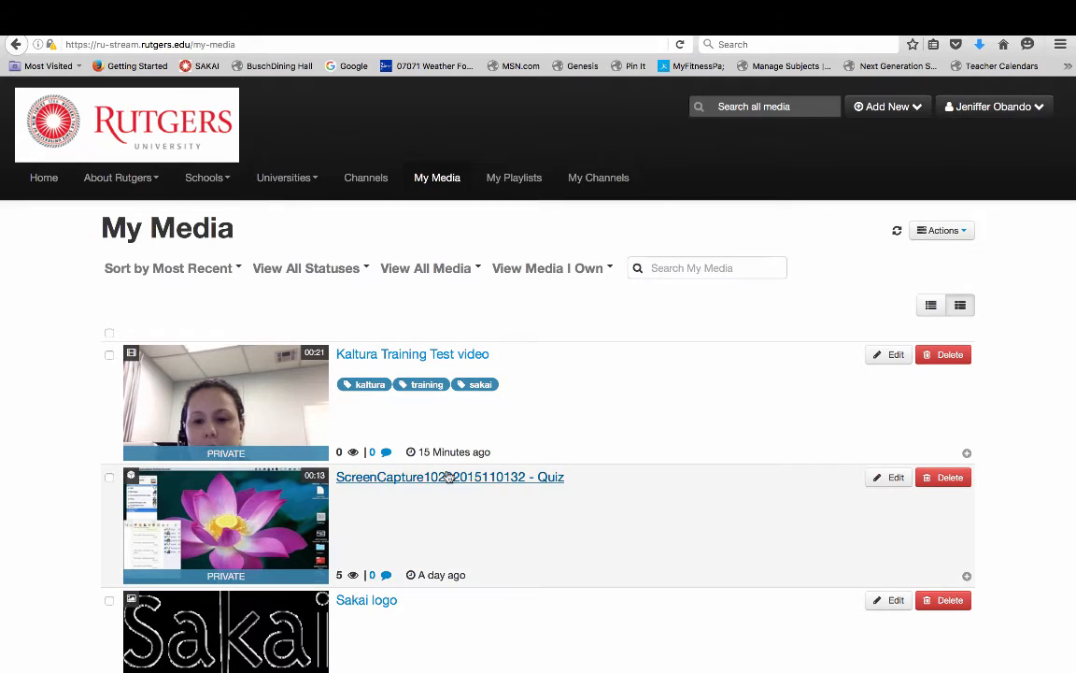
Open the Kaltura Training Test video's media page, pause playback, and examine its details, tags and comments area.
{"action": "left_click", "coordinate": [415, 362]}
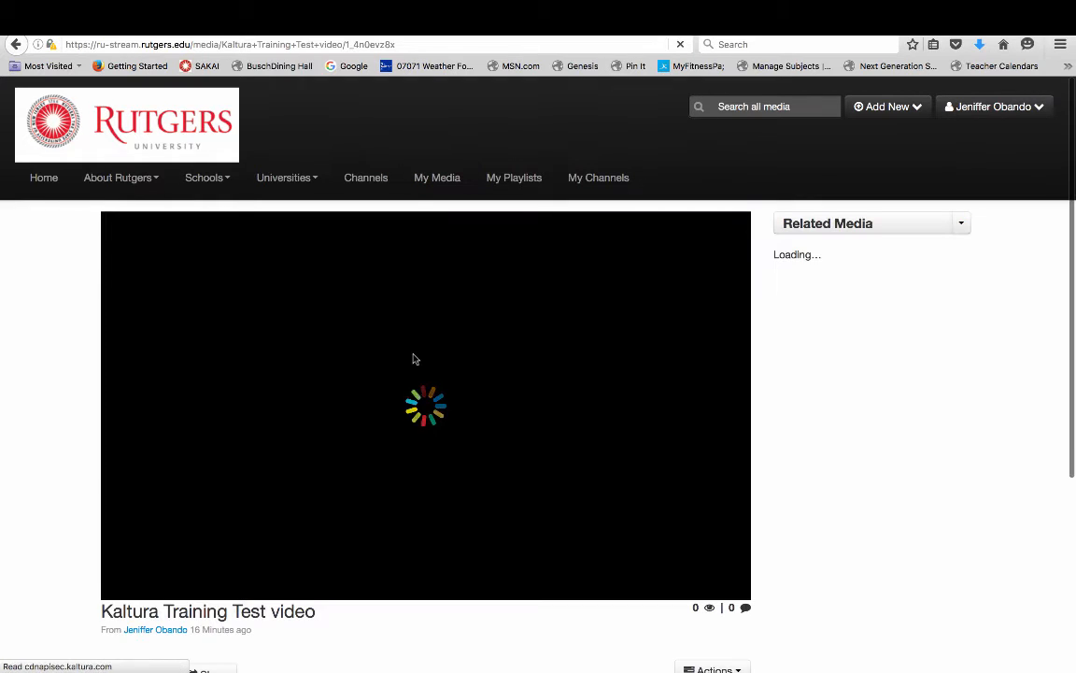
{"action": "scroll", "coordinate": [5, 332], "scroll_direction": "down", "scroll_amount": 4}
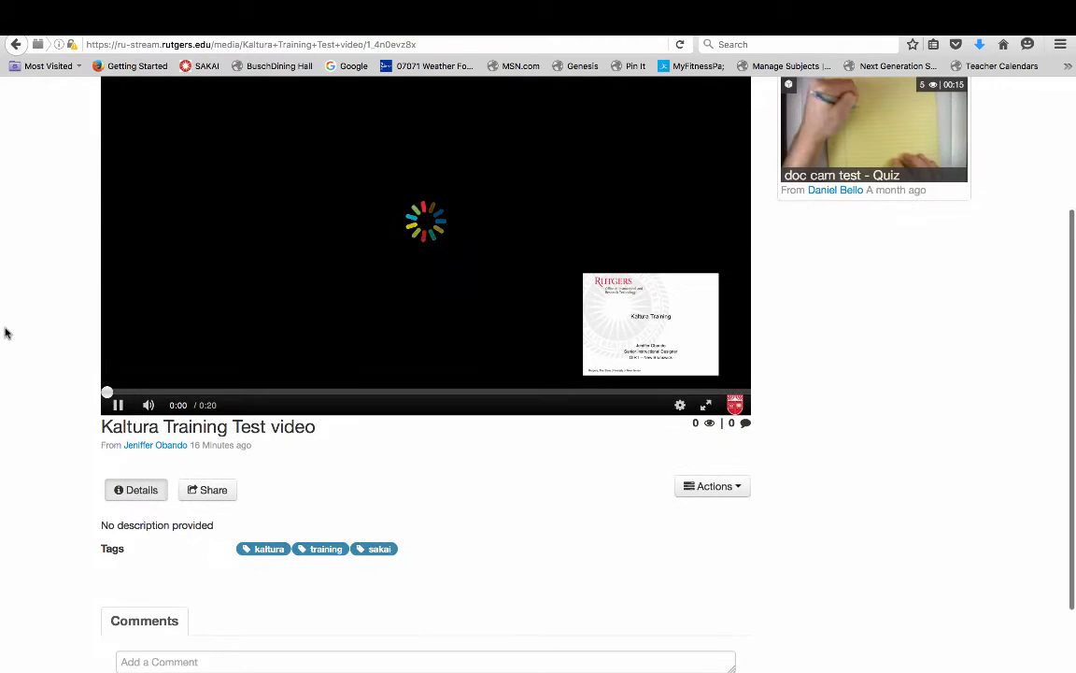
{"action": "scroll", "coordinate": [4, 332], "scroll_direction": "up", "scroll_amount": 1}
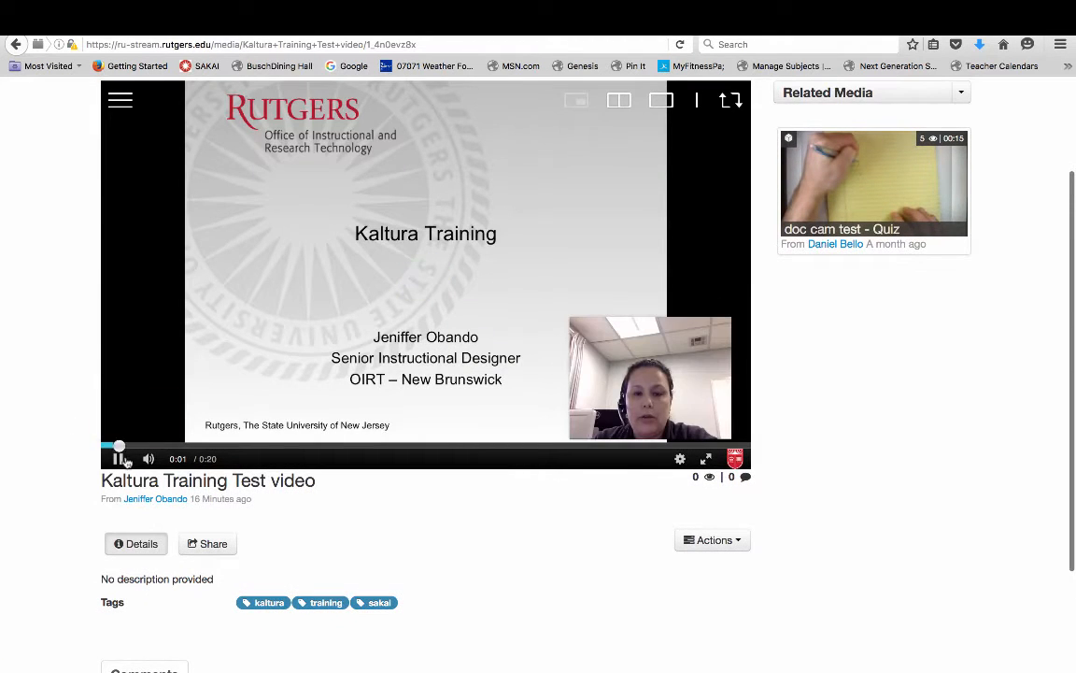
{"action": "left_click", "coordinate": [119, 459]}
{"action": "scroll", "coordinate": [10, 322], "scroll_direction": "up", "scroll_amount": 3}
{"action": "scroll", "coordinate": [10, 322], "scroll_direction": "down", "scroll_amount": 3}
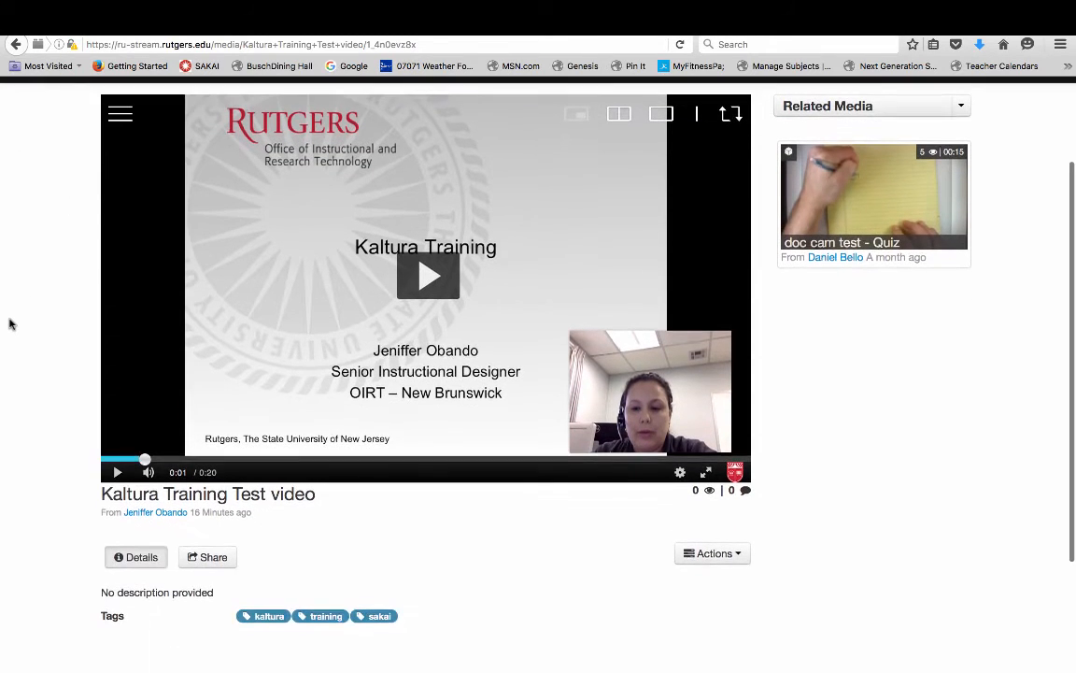
{"action": "scroll", "coordinate": [9, 323], "scroll_direction": "down", "scroll_amount": 1}
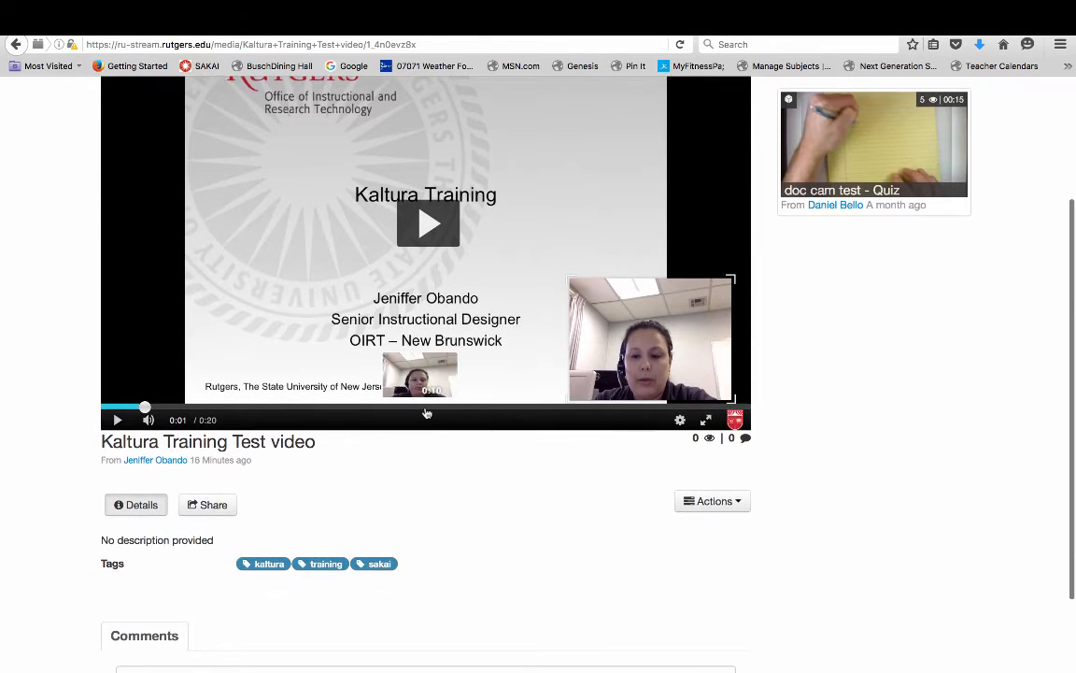
{"action": "scroll", "coordinate": [569, 458], "scroll_direction": "down", "scroll_amount": 2}
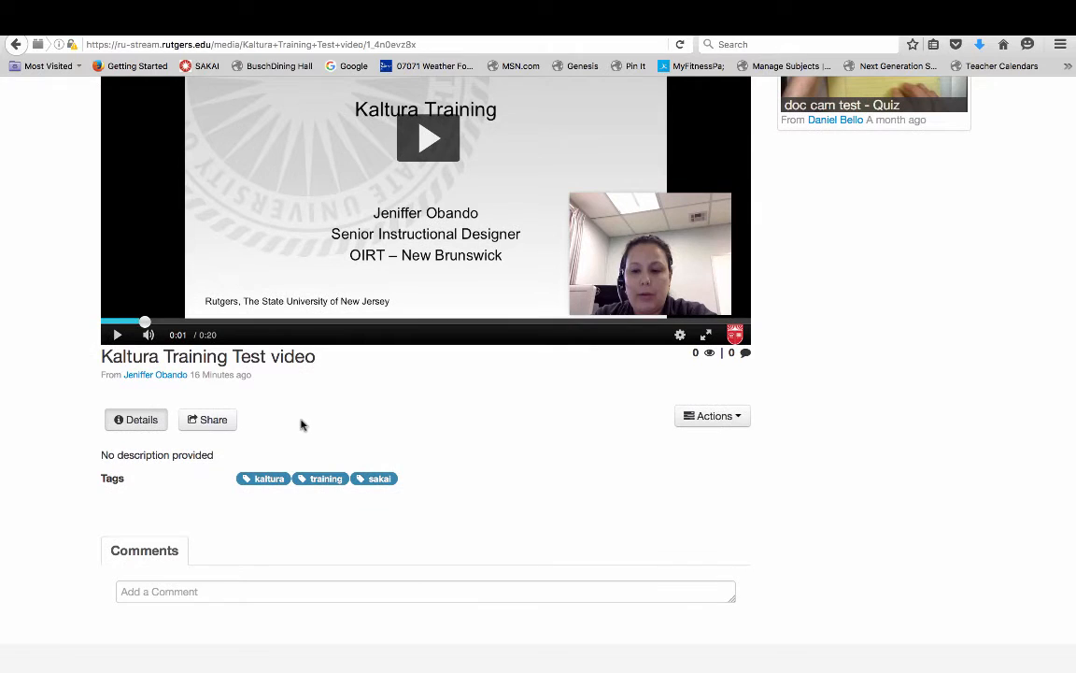
Show the video's sharing link and embed code, and set the embedded player size to 640x400.
{"action": "left_click", "coordinate": [213, 419]}
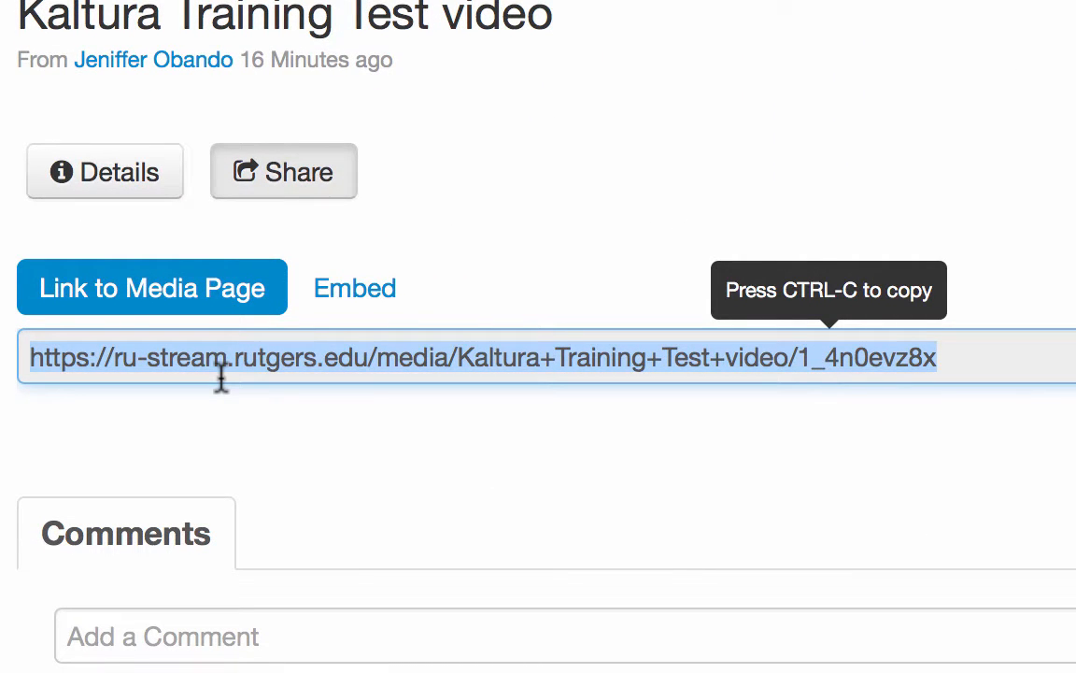
{"action": "left_click", "coordinate": [370, 308]}
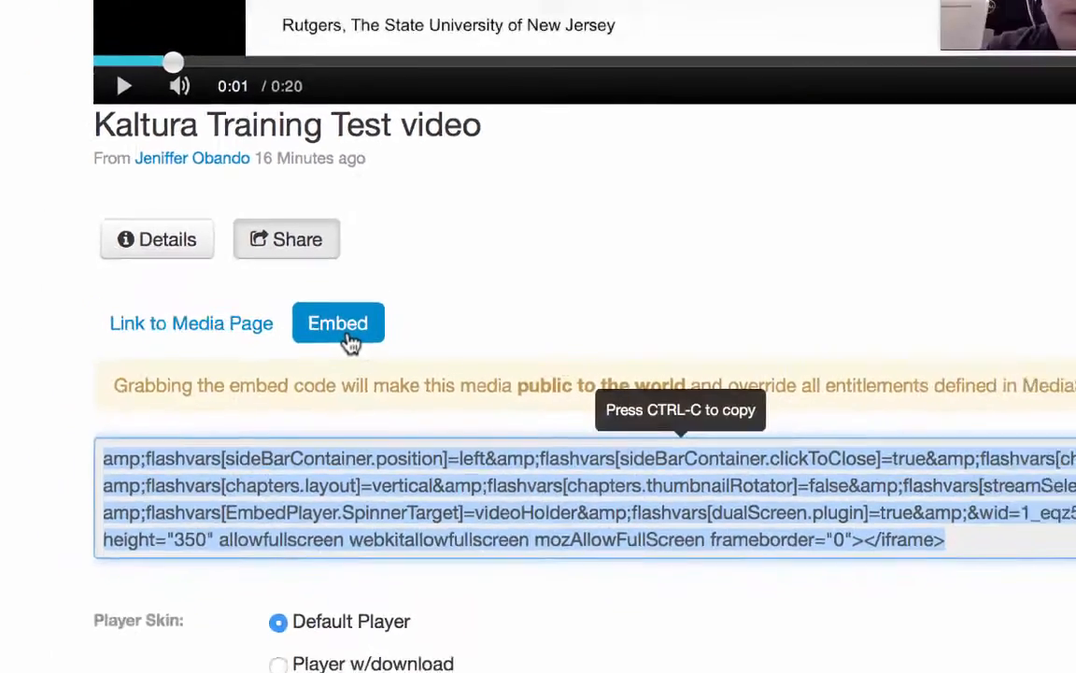
{"action": "scroll", "coordinate": [93, 362], "scroll_direction": "down", "scroll_amount": 4}
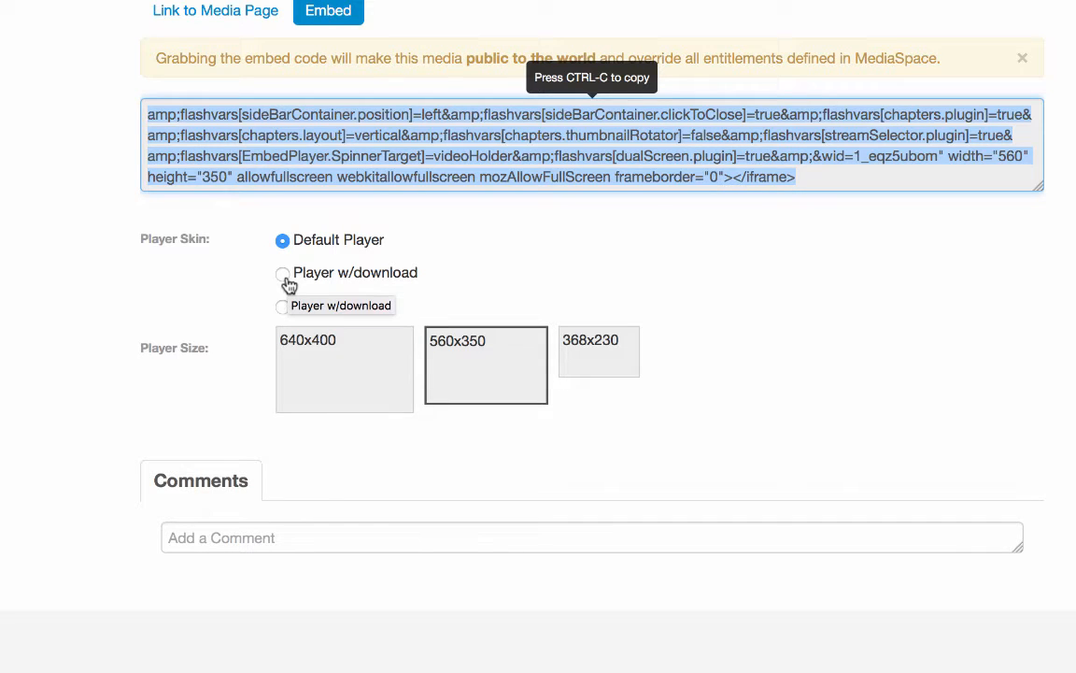
{"action": "left_click", "coordinate": [361, 380]}
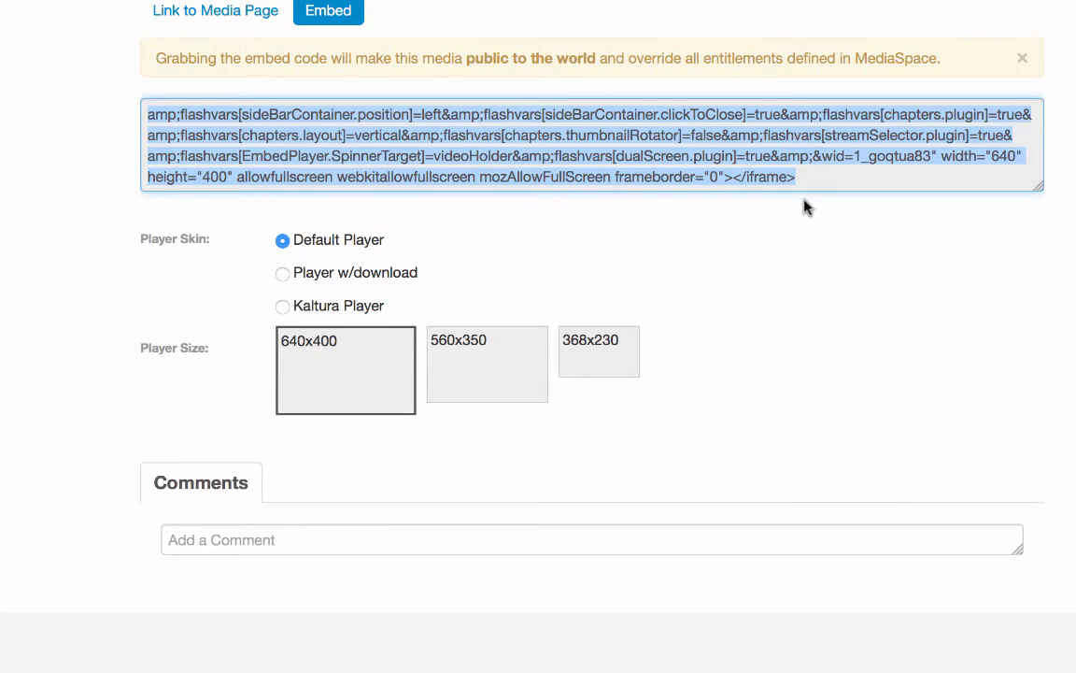
{"action": "scroll", "coordinate": [505, 381], "scroll_direction": "up", "scroll_amount": 5}
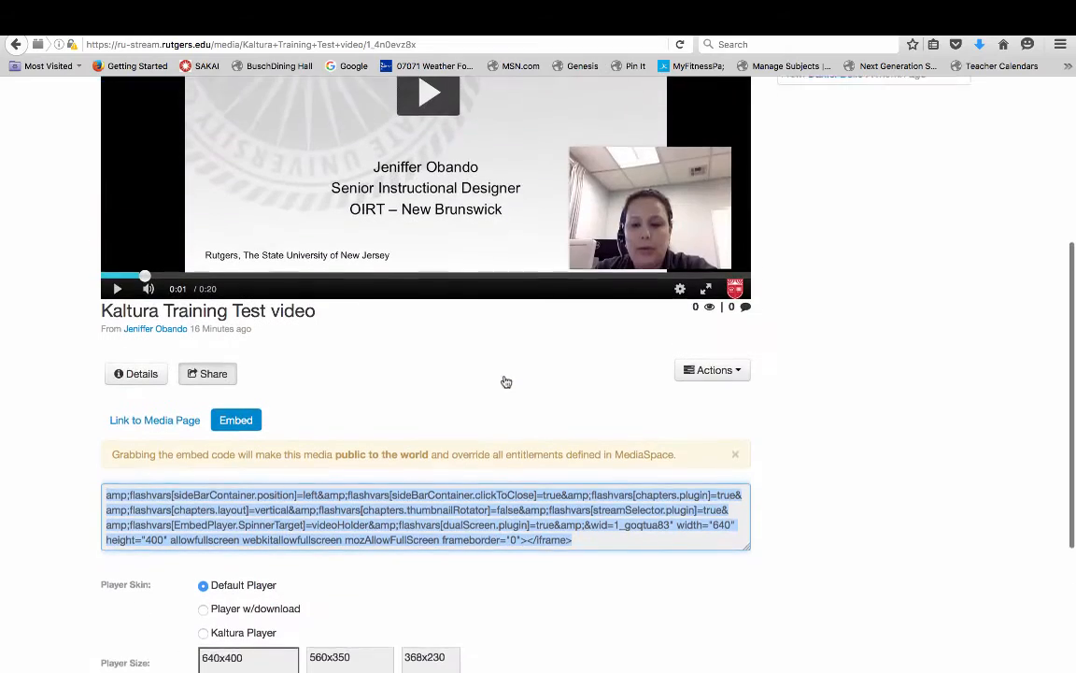
{"action": "scroll", "coordinate": [790, 383], "scroll_direction": "up", "scroll_amount": 6}
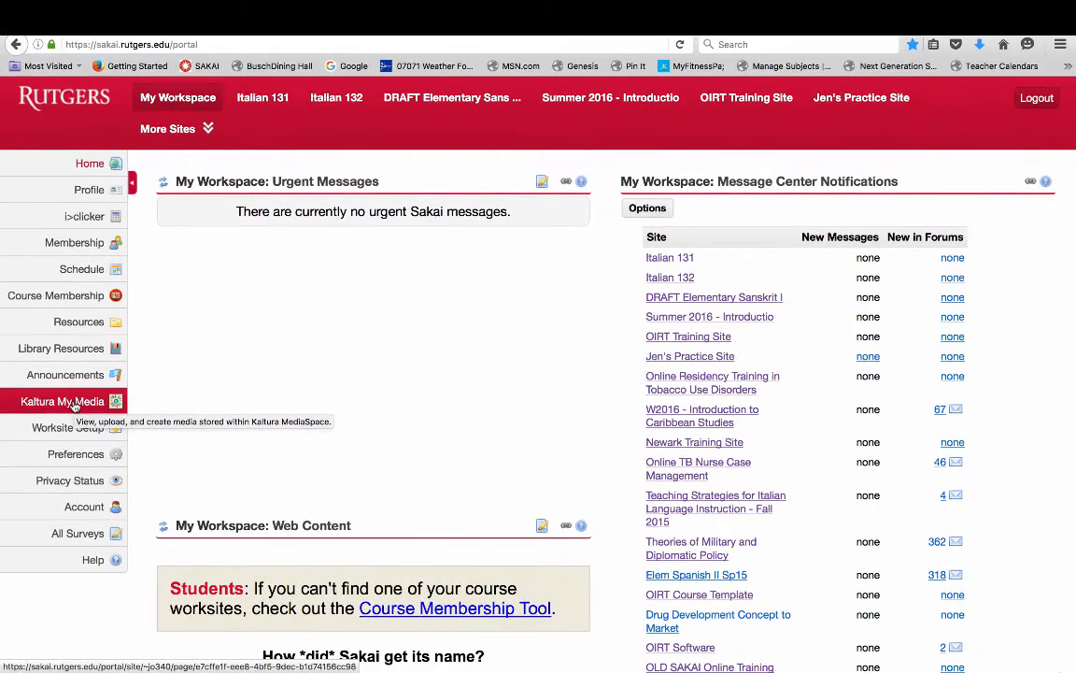
Open Kaltura My Media in the Sakai workspace and compare its media list with My Media in the Rutgers media portal.
{"action": "left_click", "coordinate": [186, 373]}
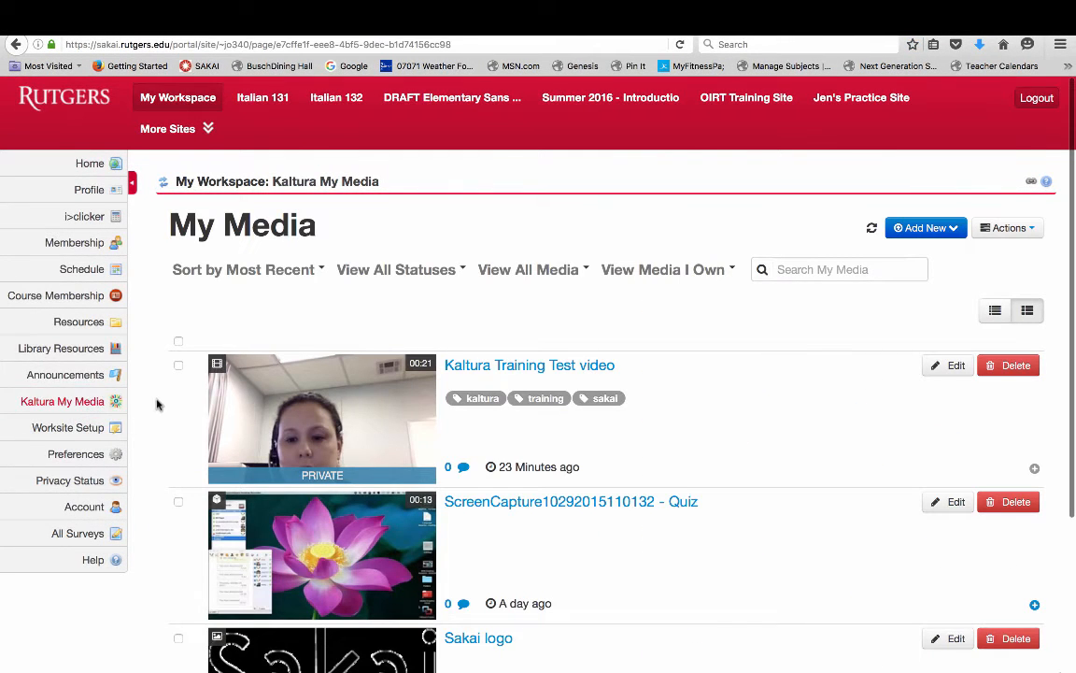
{"action": "scroll", "coordinate": [156, 407], "scroll_direction": "down", "scroll_amount": 2}
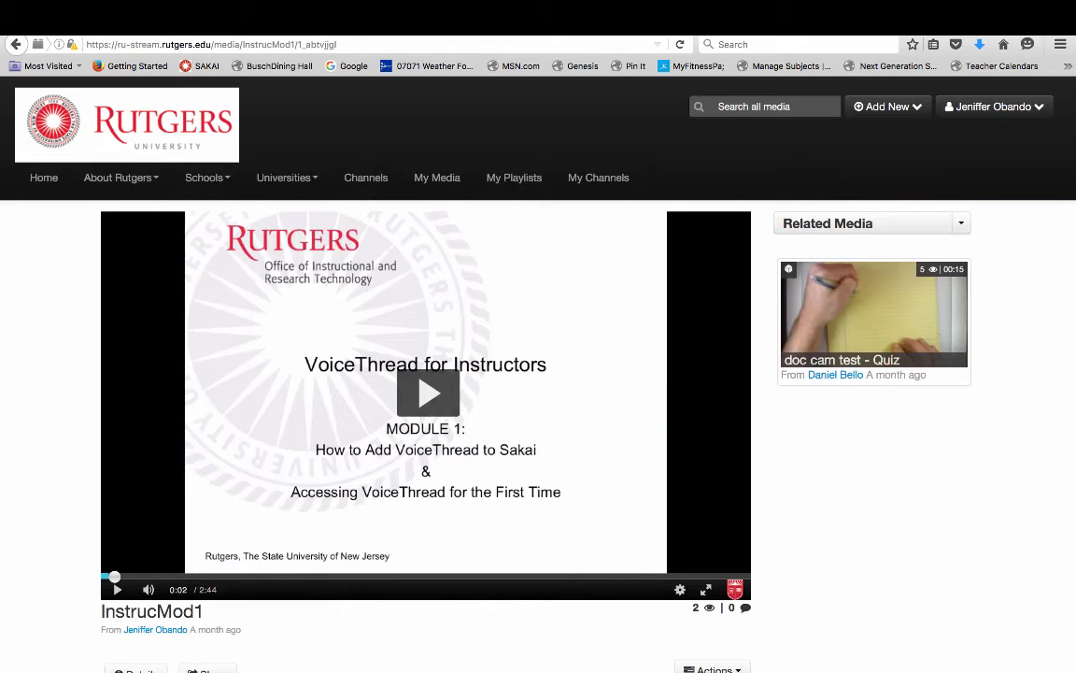
{"action": "left_click", "coordinate": [437, 178]}
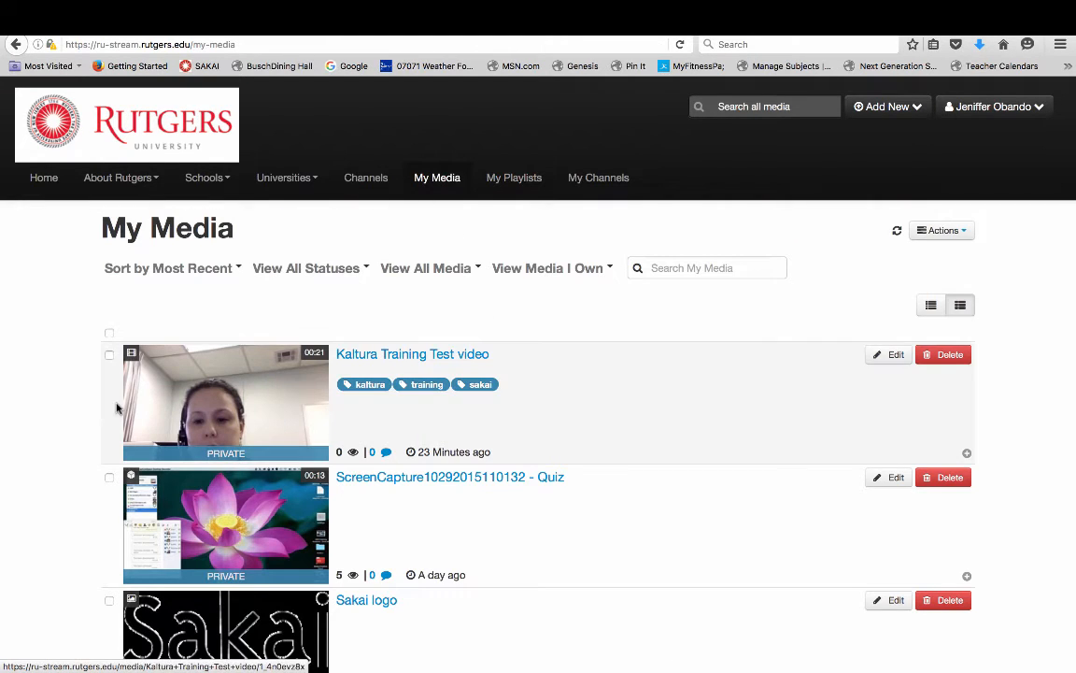
{"action": "scroll", "coordinate": [47, 391], "scroll_direction": "down", "scroll_amount": 3}
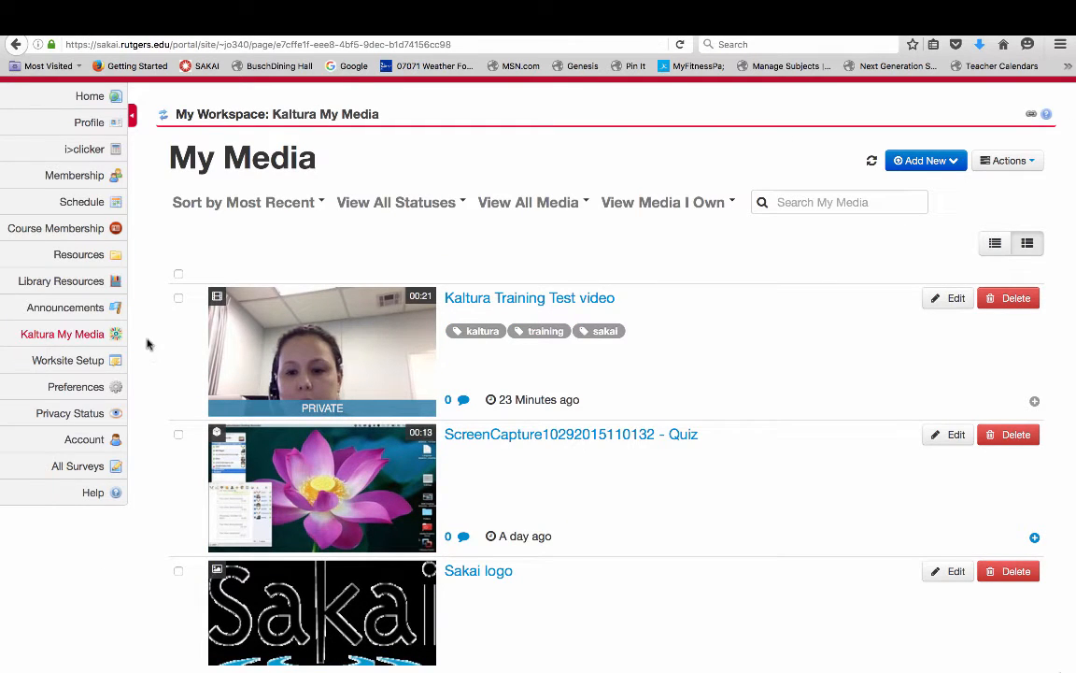
{"action": "scroll", "coordinate": [147, 345], "scroll_direction": "down", "scroll_amount": 3}
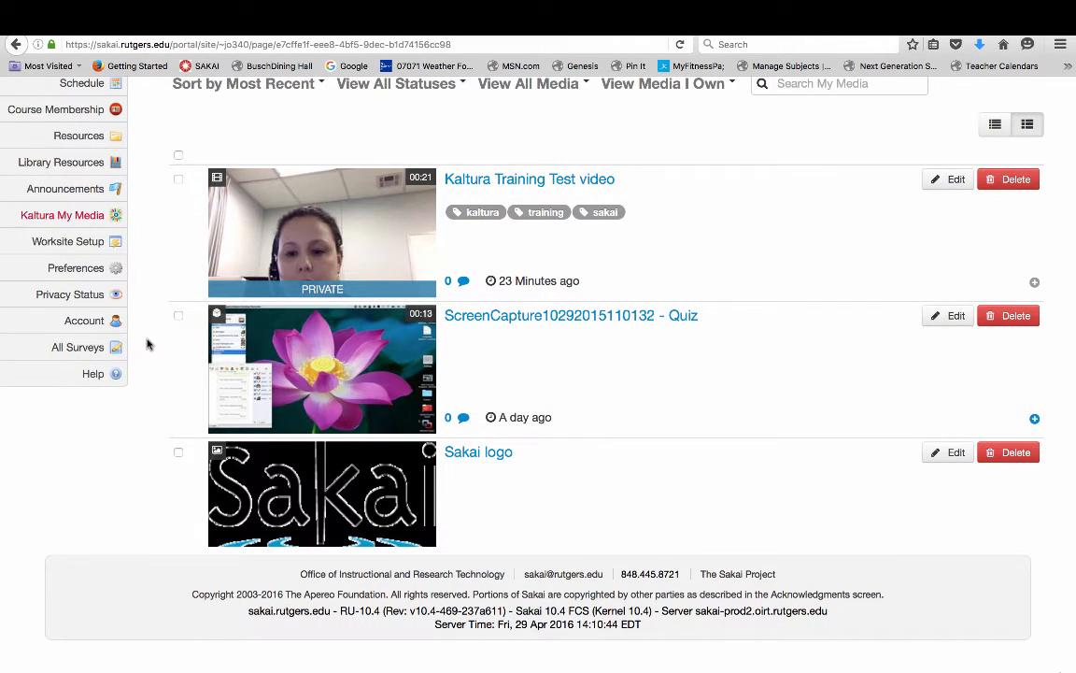
{"action": "scroll", "coordinate": [147, 340], "scroll_direction": "up", "scroll_amount": 3}
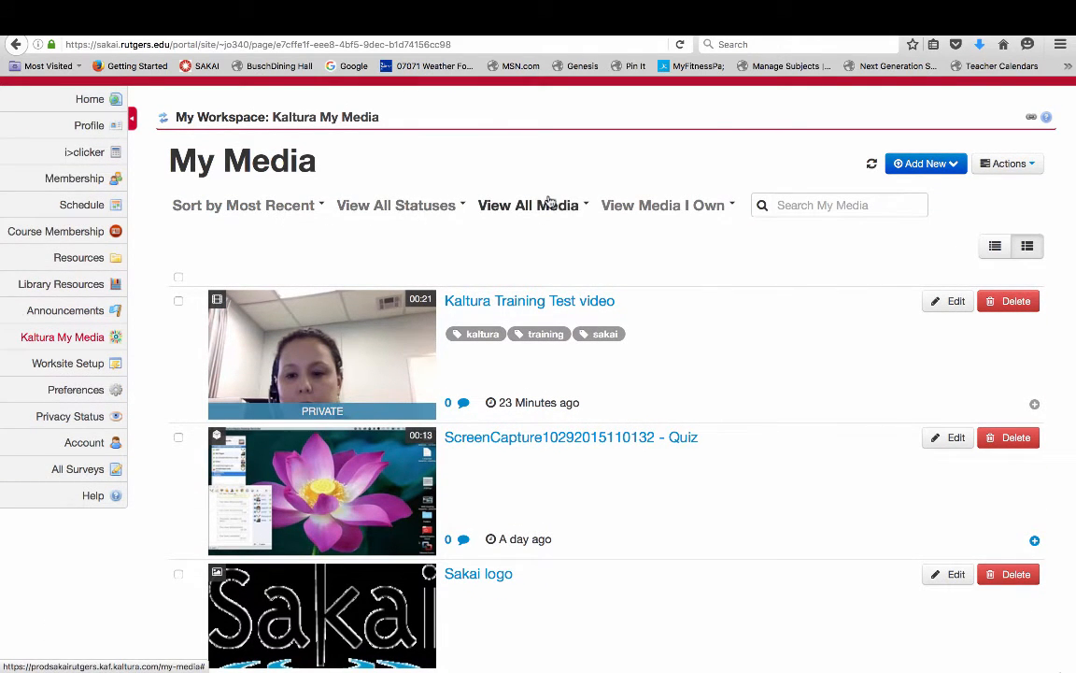
Check the ownership filter choices in Sakai's Kaltura My Media without changing the filter, and browse the full media list.
{"action": "left_click", "coordinate": [649, 209]}
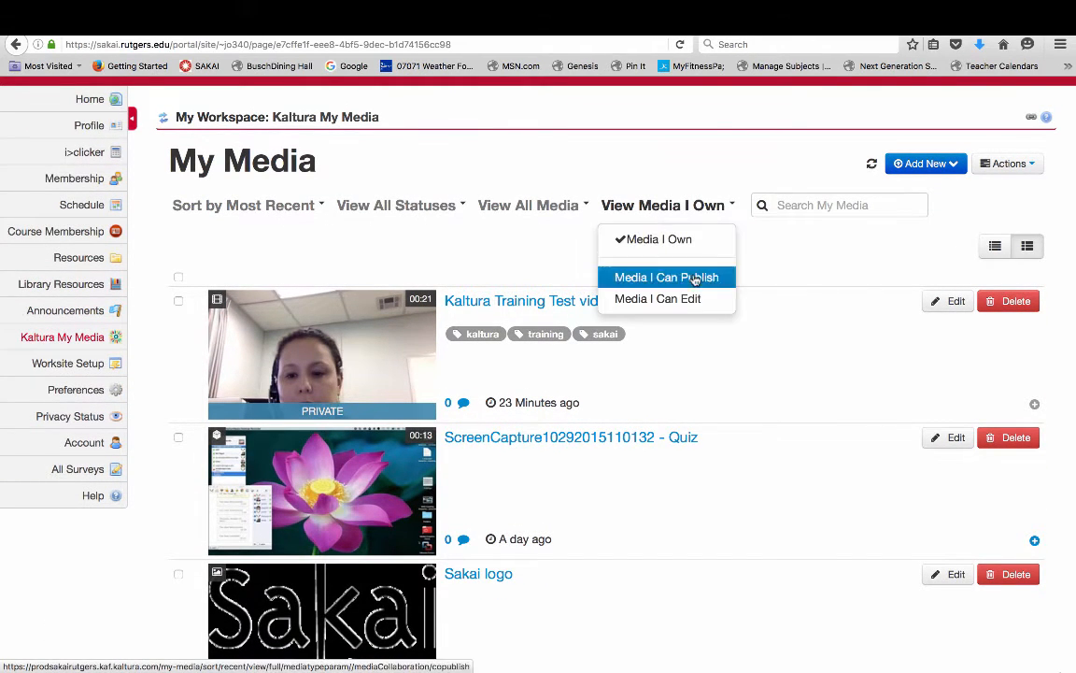
{"action": "left_click", "coordinate": [757, 282]}
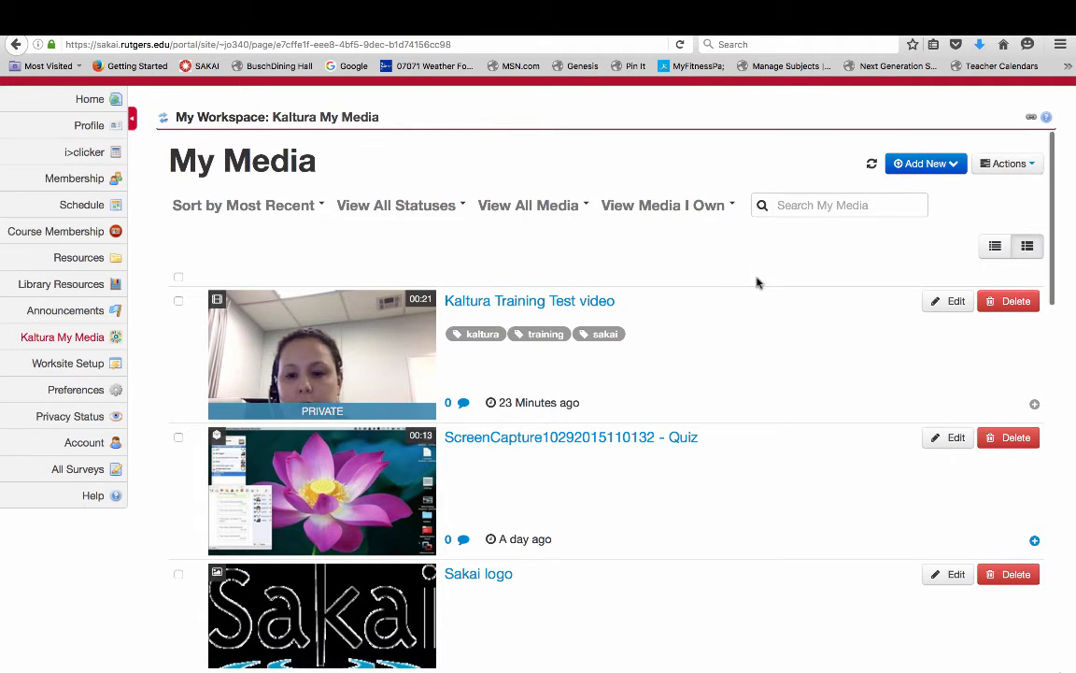
{"action": "scroll", "coordinate": [757, 282], "scroll_direction": "down", "scroll_amount": 3}
{"action": "scroll", "coordinate": [757, 282], "scroll_direction": "down", "scroll_amount": 2}
{"action": "scroll", "coordinate": [757, 282], "scroll_direction": "down", "scroll_amount": 15}
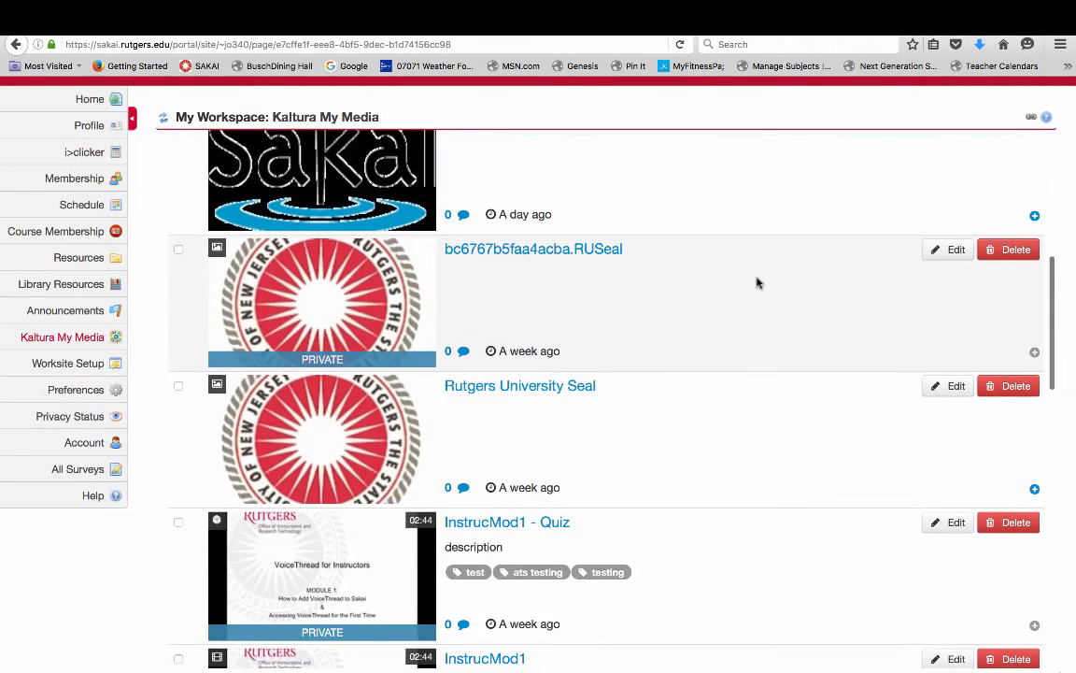
{"action": "scroll", "coordinate": [757, 282], "scroll_direction": "up", "scroll_amount": 20}
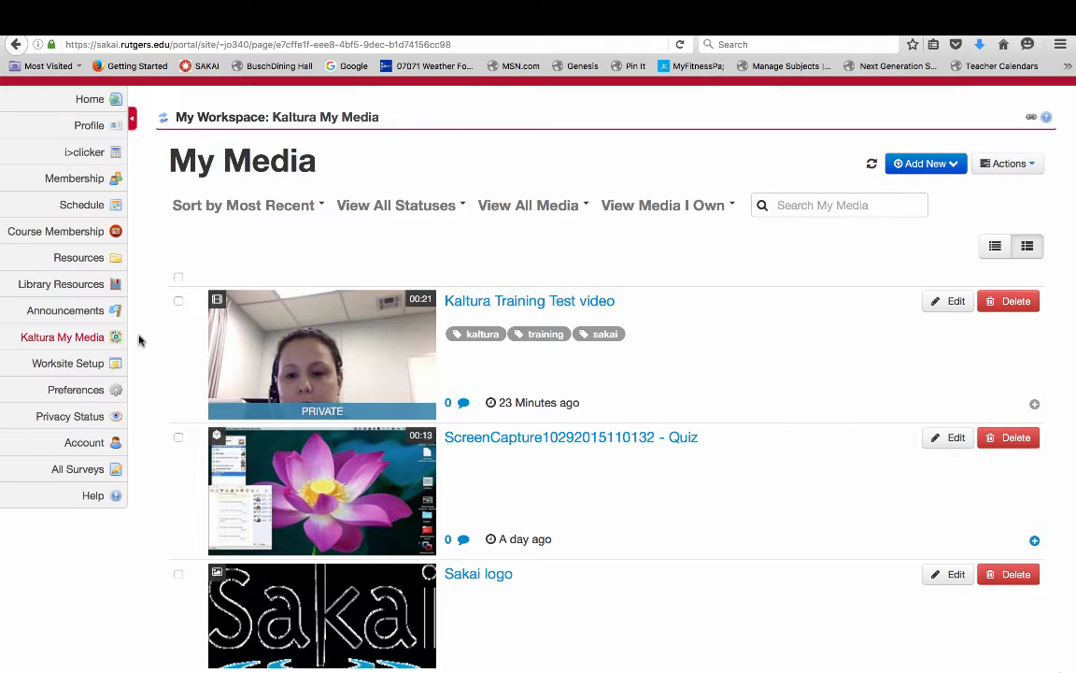
Filter Sakai's My Media list by Media I Can Publish, and restore the filter to Media I Own.
{"action": "scroll", "coordinate": [156, 402], "scroll_direction": "up", "scroll_amount": 2}
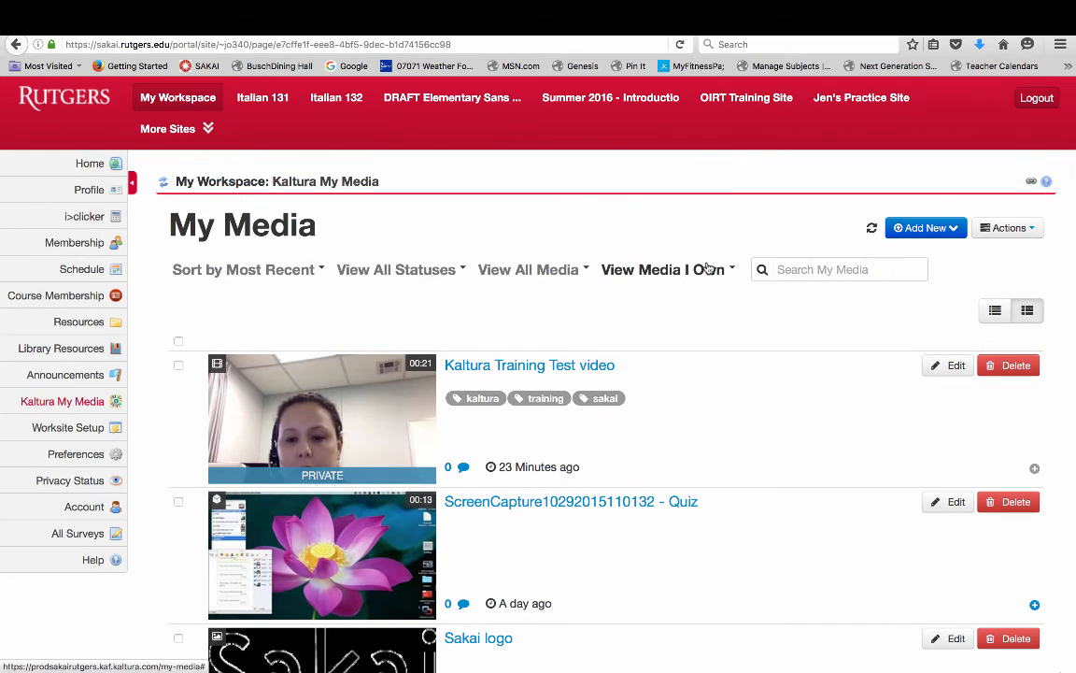
{"action": "left_click", "coordinate": [708, 269]}
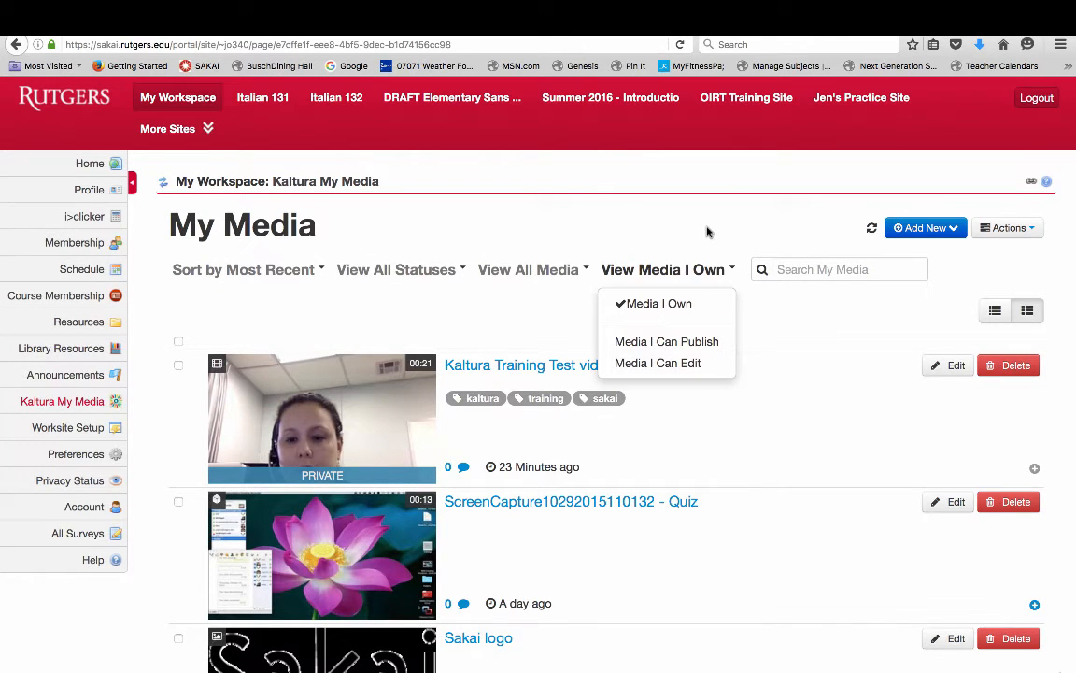
{"action": "left_click", "coordinate": [688, 342]}
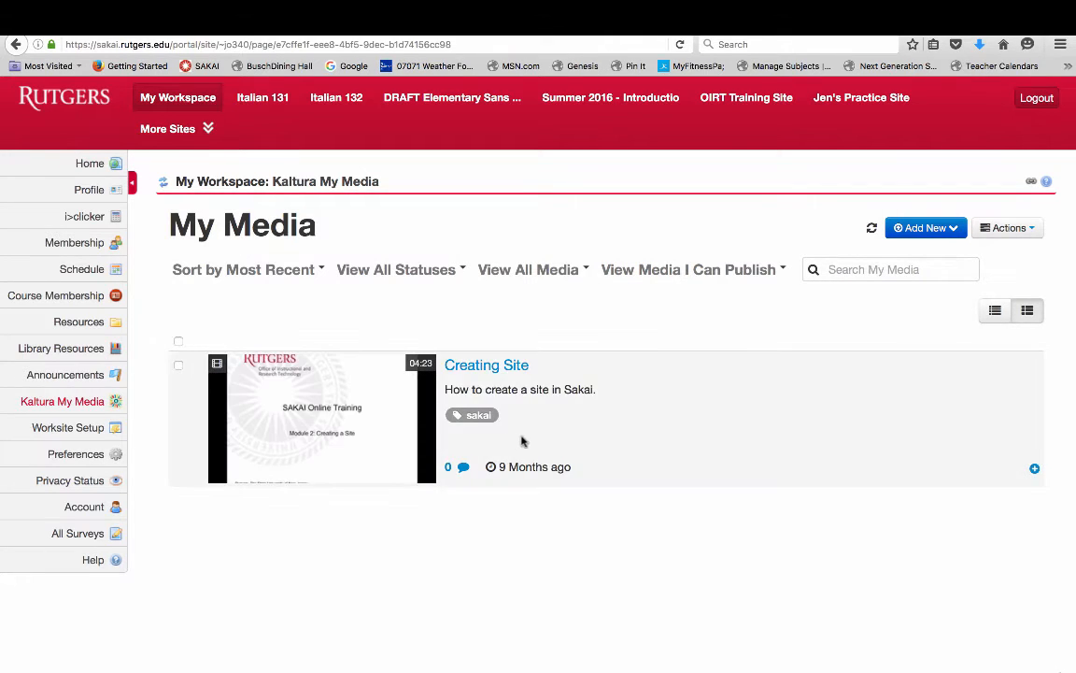
{"action": "left_click", "coordinate": [729, 270]}
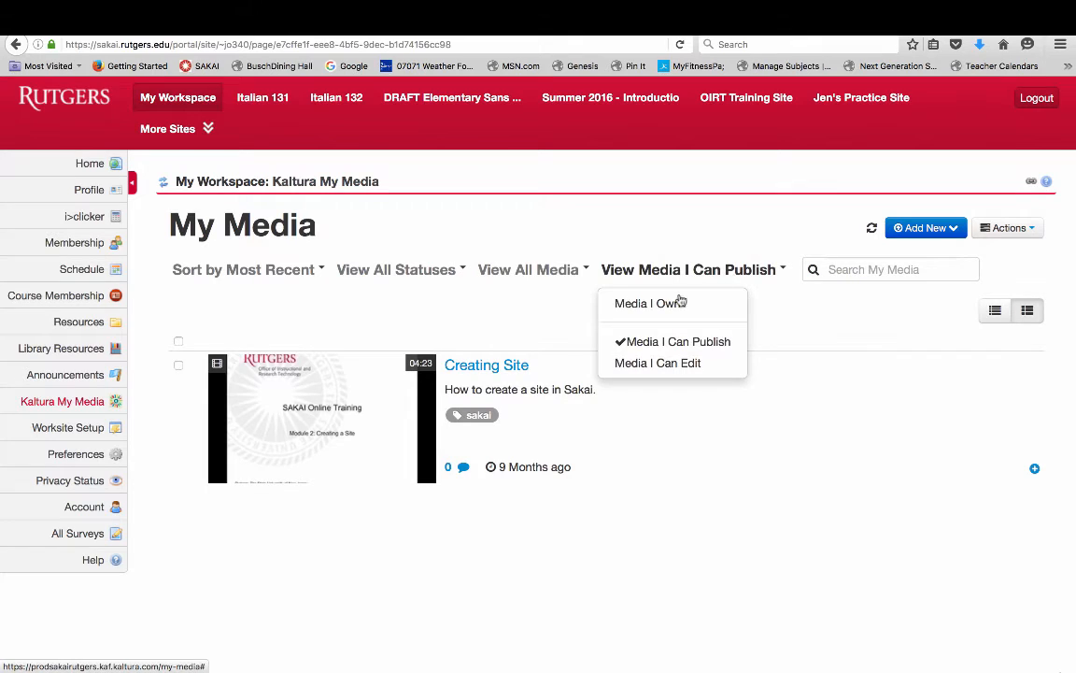
{"action": "left_click", "coordinate": [645, 303]}
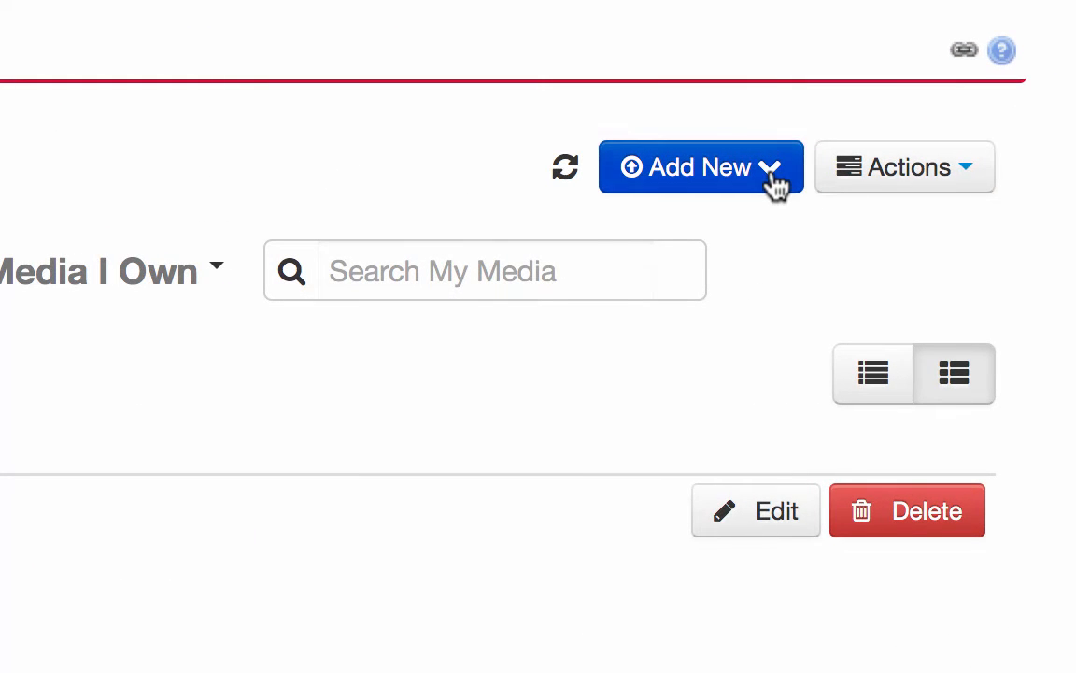
Launch the CaptureSpace recorder through the Create Recording option, and return to Sakai's My Media list without recording.
{"action": "left_click", "coordinate": [771, 178]}
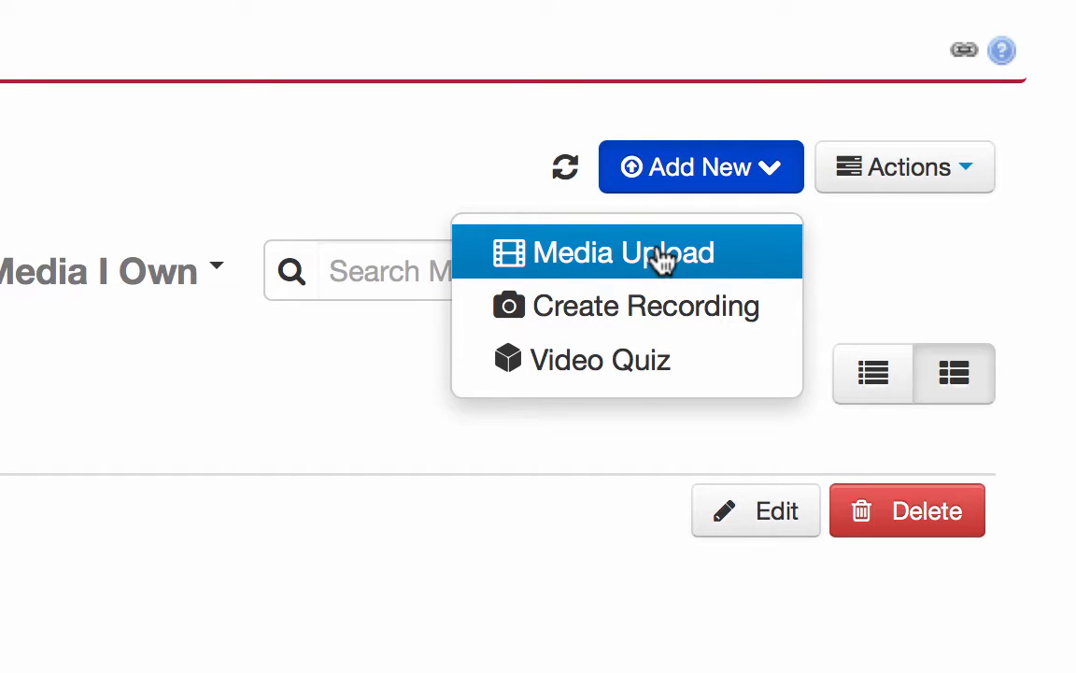
{"action": "left_click", "coordinate": [716, 326]}
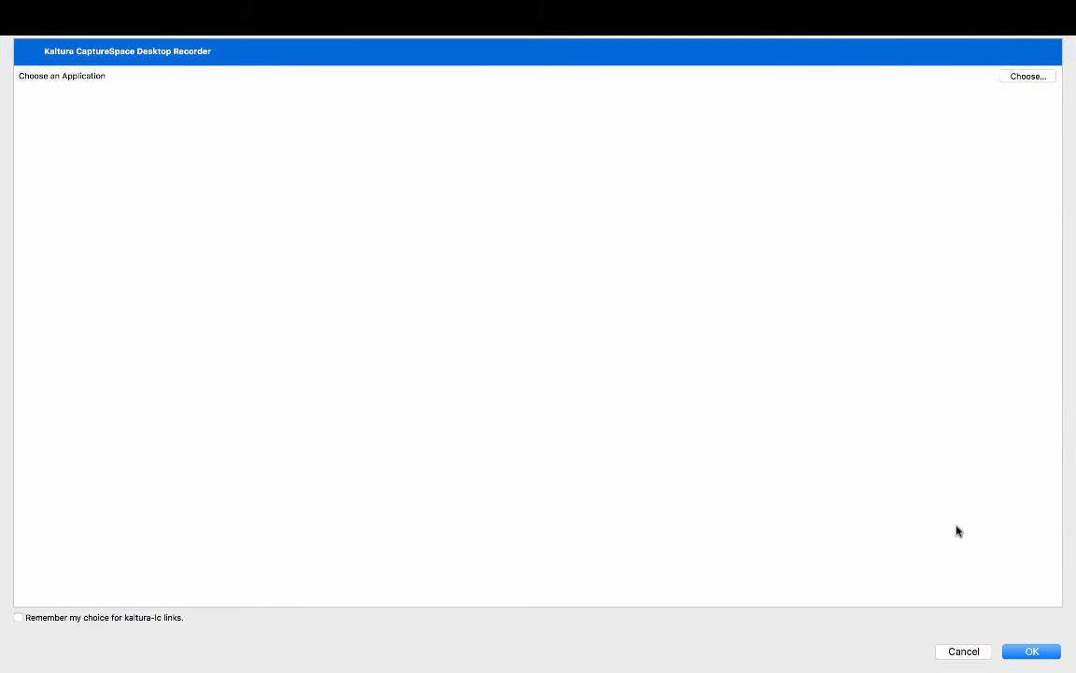
{"action": "left_click", "coordinate": [1039, 654]}
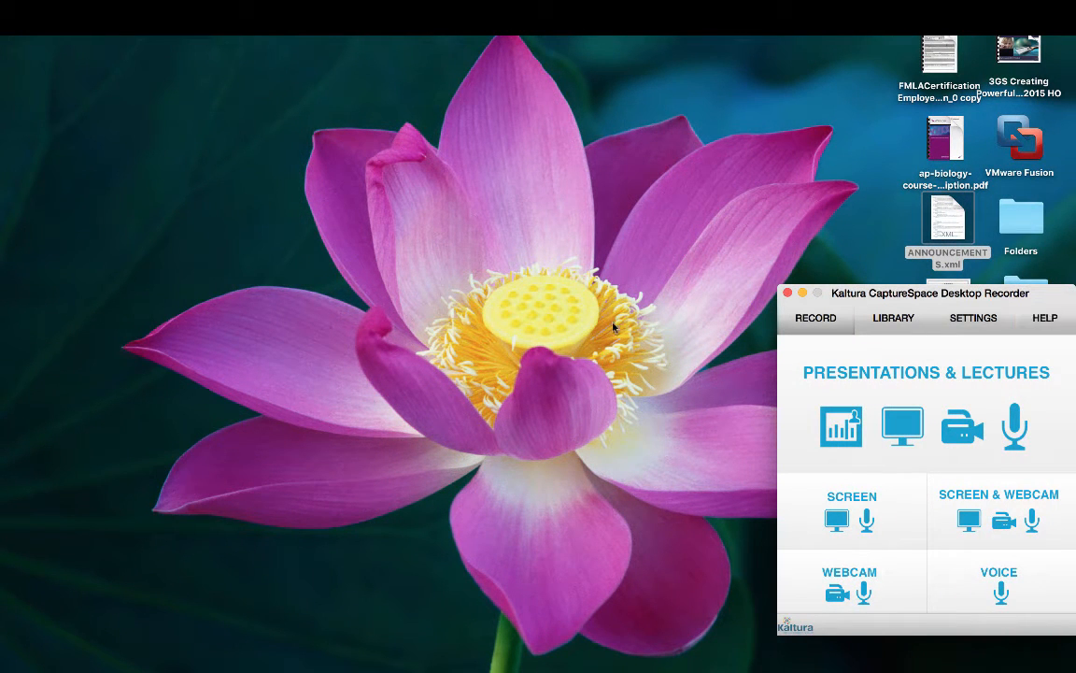
{"action": "key", "text": "ctrl+Right"}
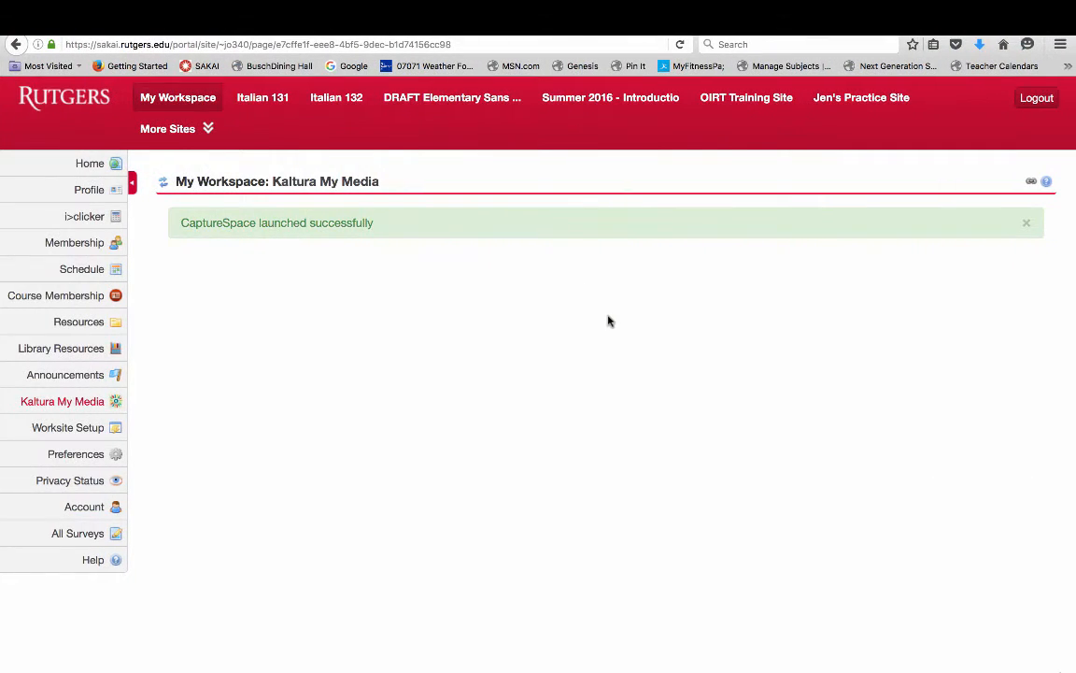
{"action": "left_click", "coordinate": [162, 182]}
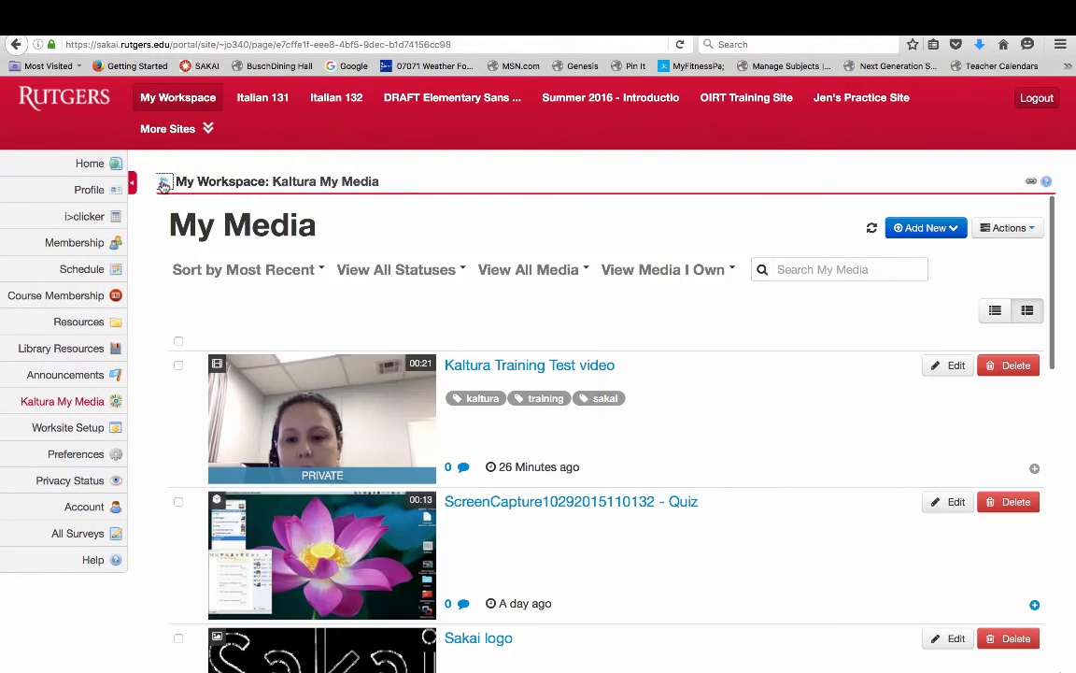
Open the Media Upload page, browse the local files without choosing one, and return to the My Media list.
{"action": "left_click", "coordinate": [953, 227]}
{"action": "left_click", "coordinate": [866, 261]}
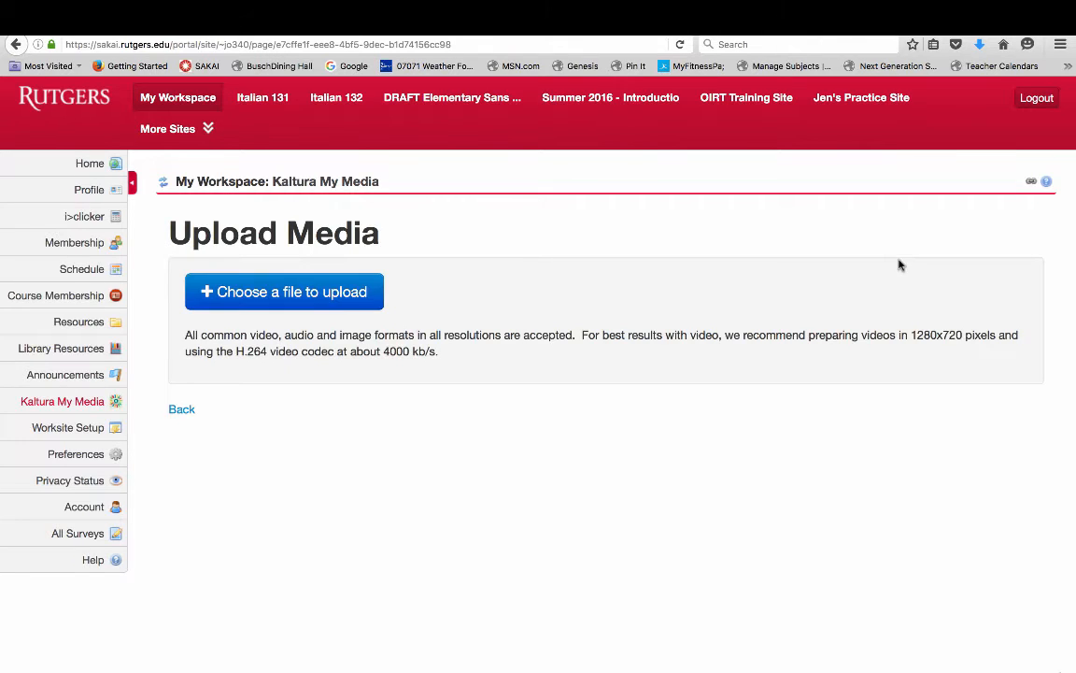
{"action": "left_click", "coordinate": [232, 271]}
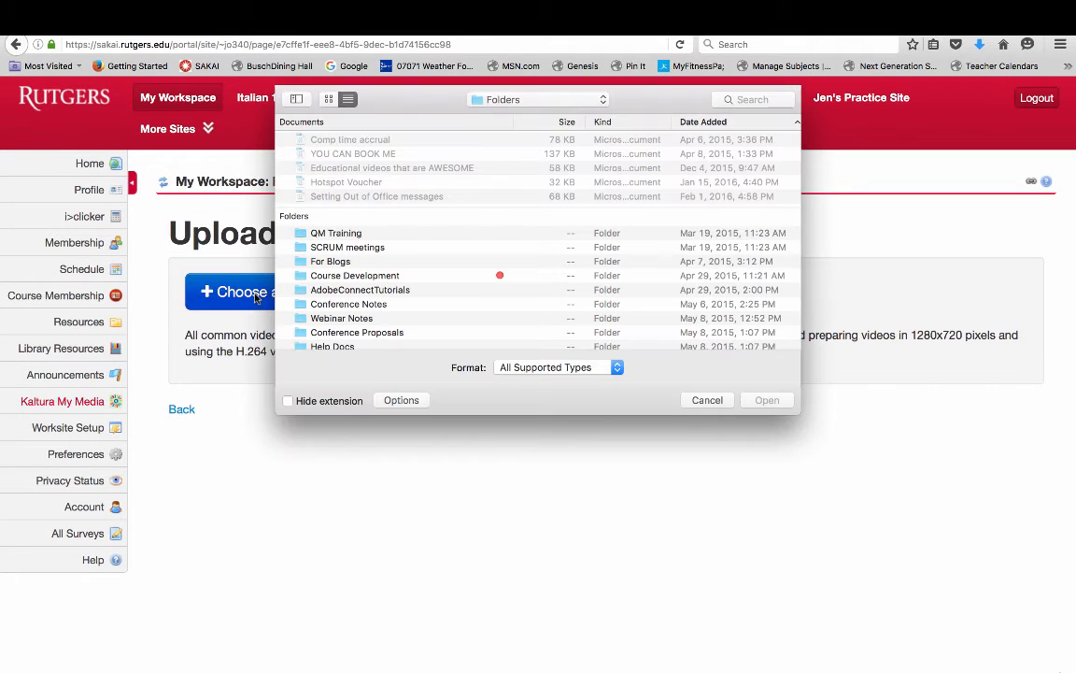
{"action": "scroll", "coordinate": [433, 257], "scroll_direction": "down", "scroll_amount": 10}
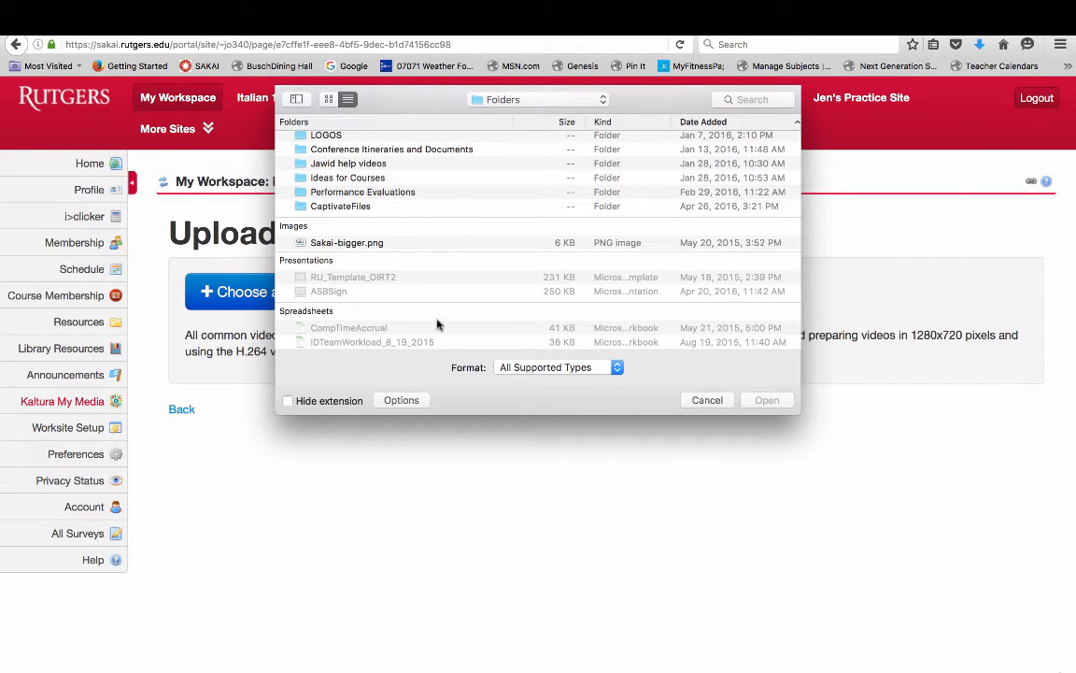
{"action": "left_click", "coordinate": [719, 402]}
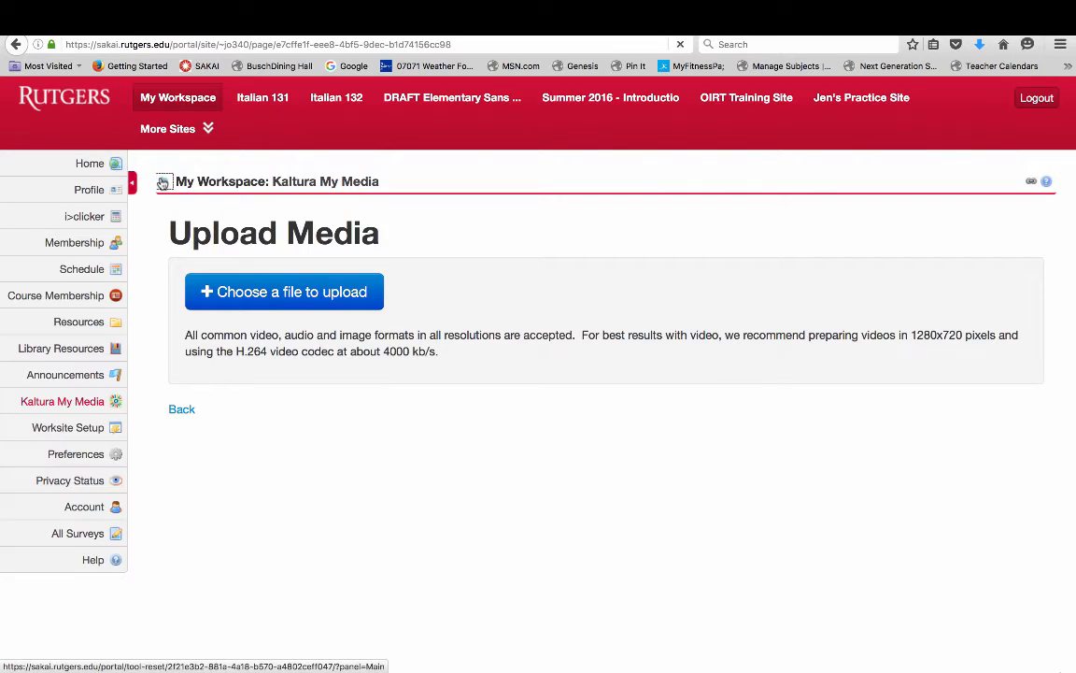
{"action": "left_click", "coordinate": [163, 183]}
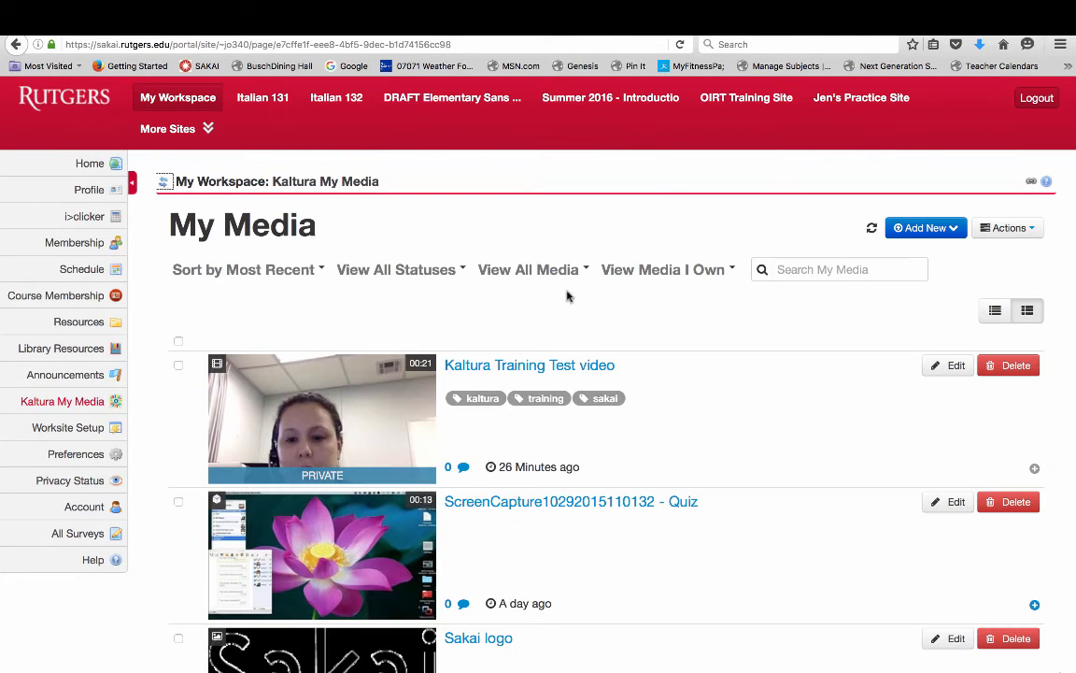
Start a new recording from Sakai's My Media by launching the CaptureSpace Desktop Recorder.
{"action": "left_click", "coordinate": [937, 232]}
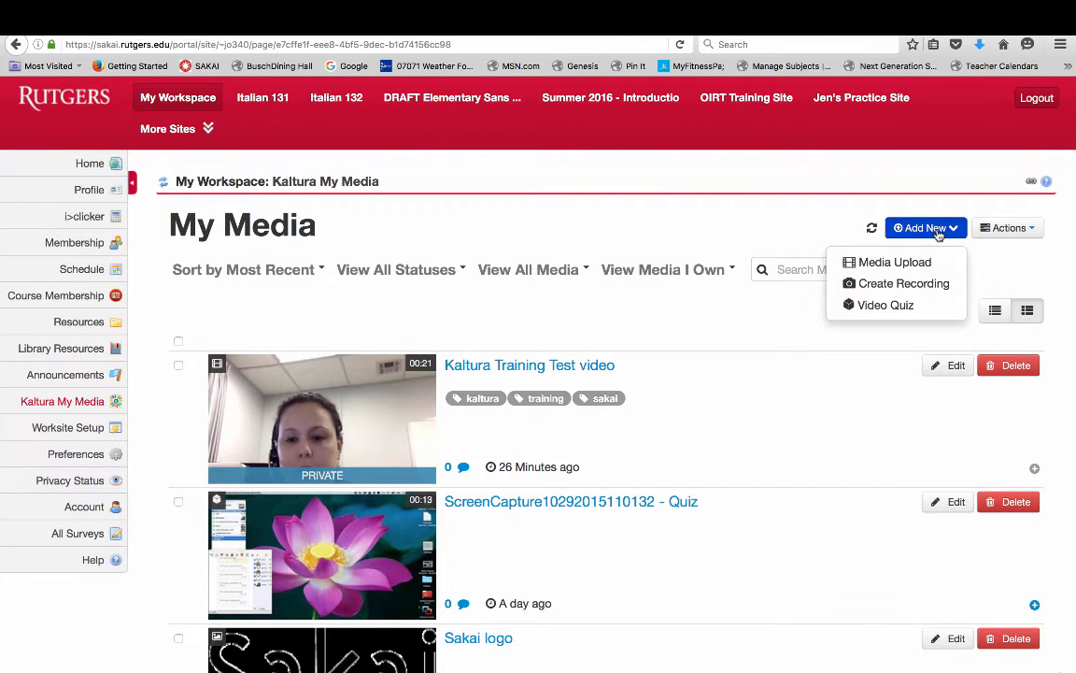
{"action": "left_click", "coordinate": [811, 206]}
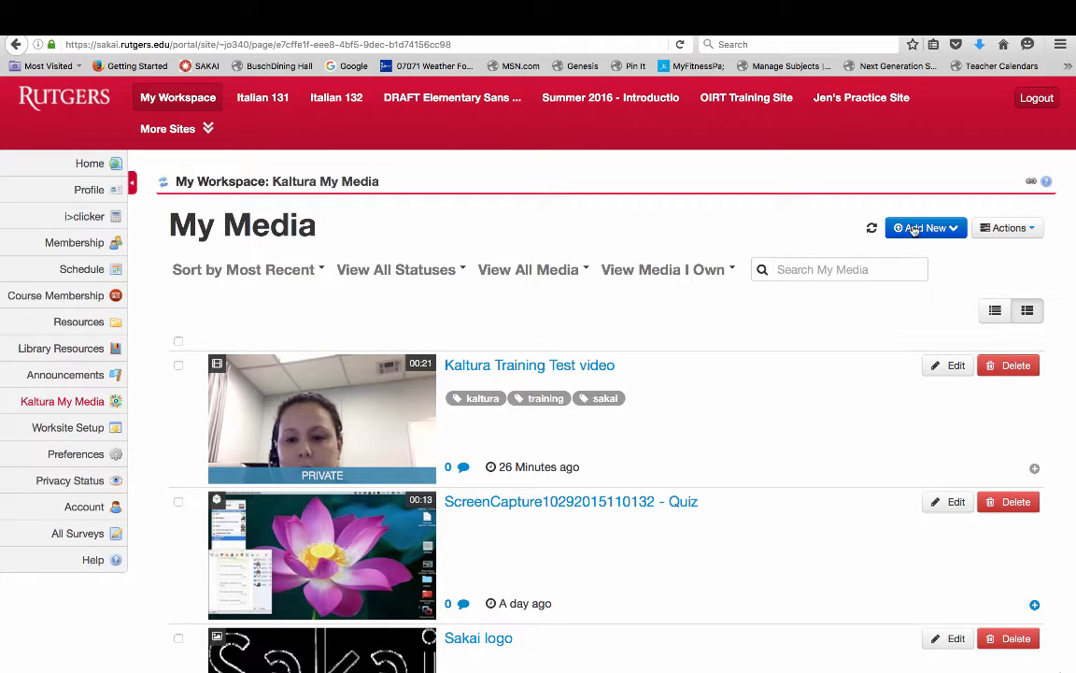
{"action": "left_click", "coordinate": [920, 228]}
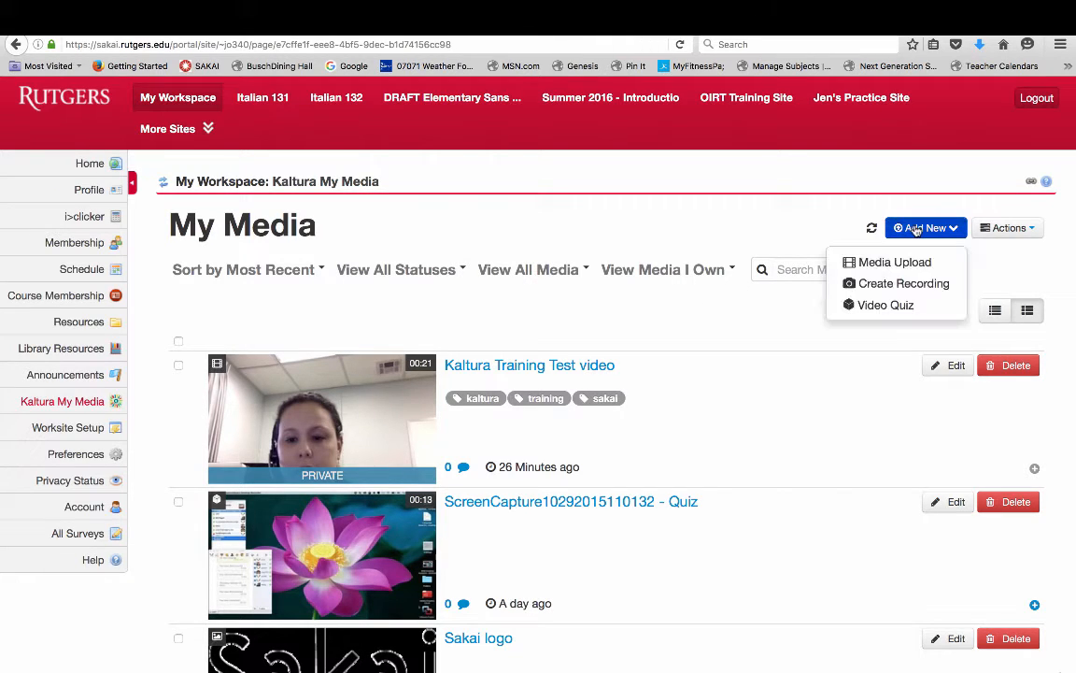
{"action": "left_click", "coordinate": [915, 284]}
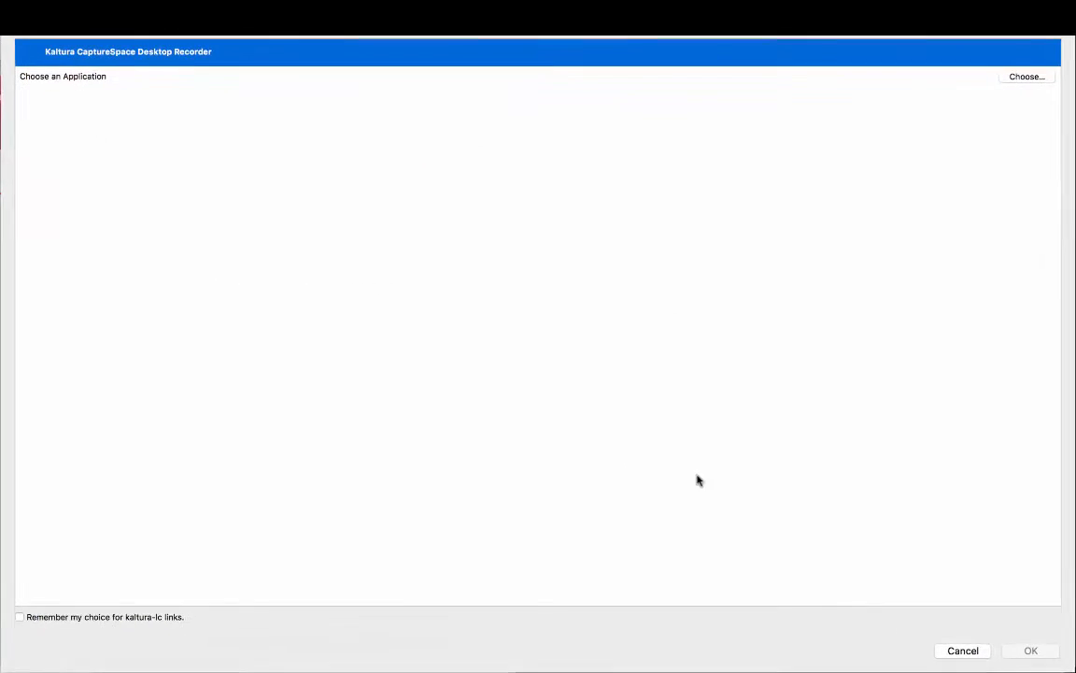
{"action": "left_click", "coordinate": [608, 428]}
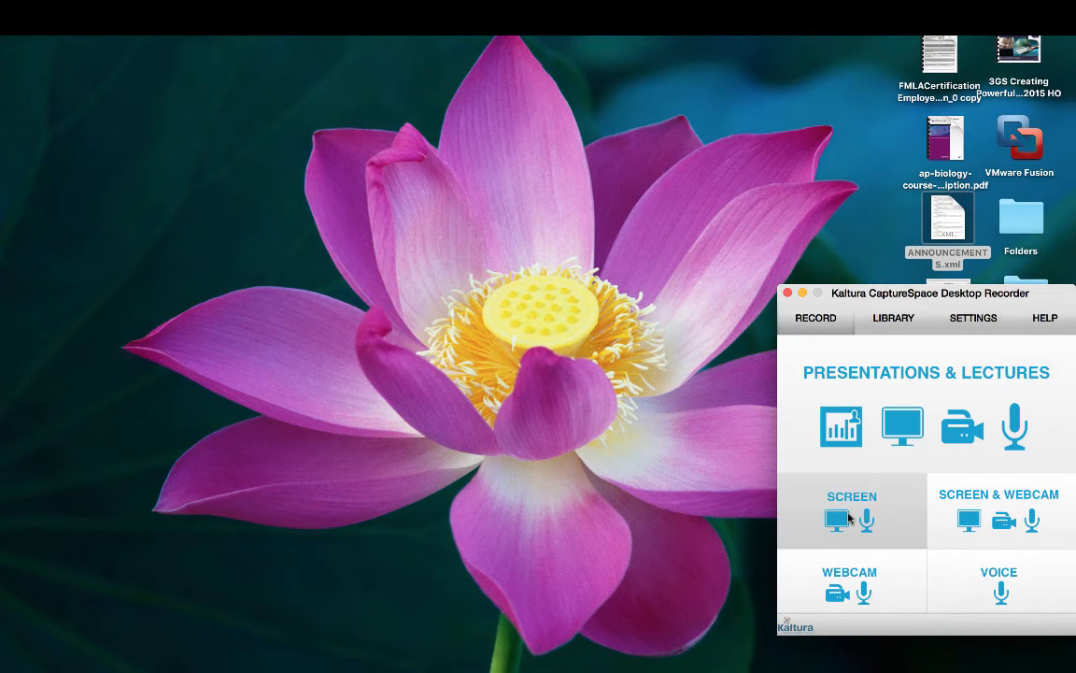
Record a voice-only clip about 13 seconds long, finish it, and accept the preview without trimming or chopping.
{"action": "left_click", "coordinate": [994, 587]}
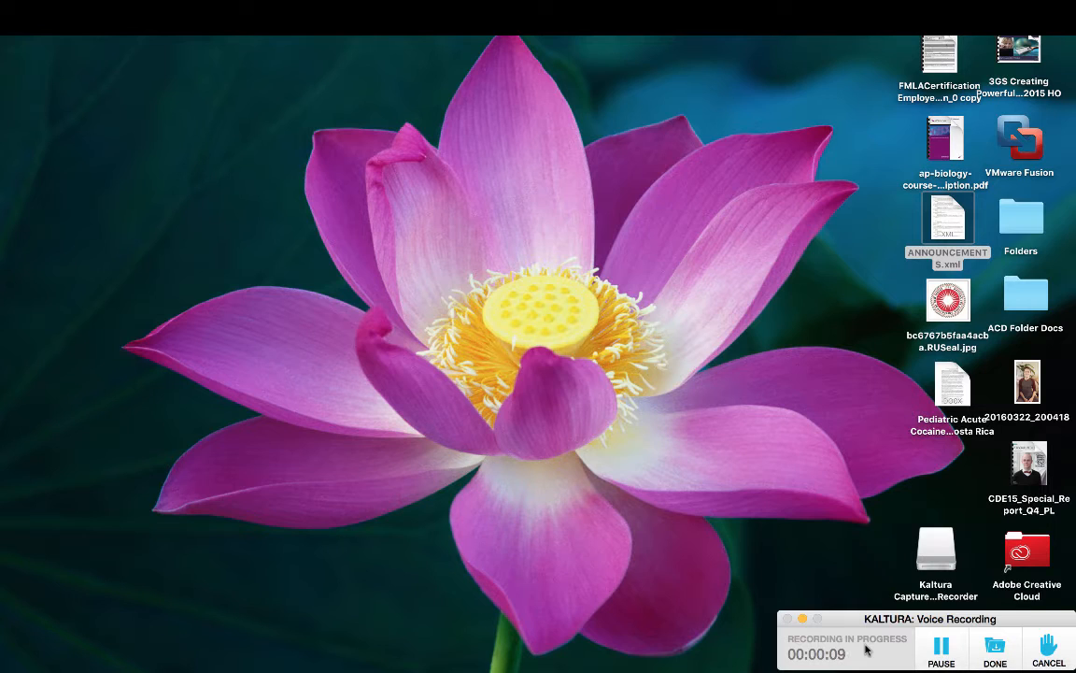
{"action": "left_click", "coordinate": [959, 638]}
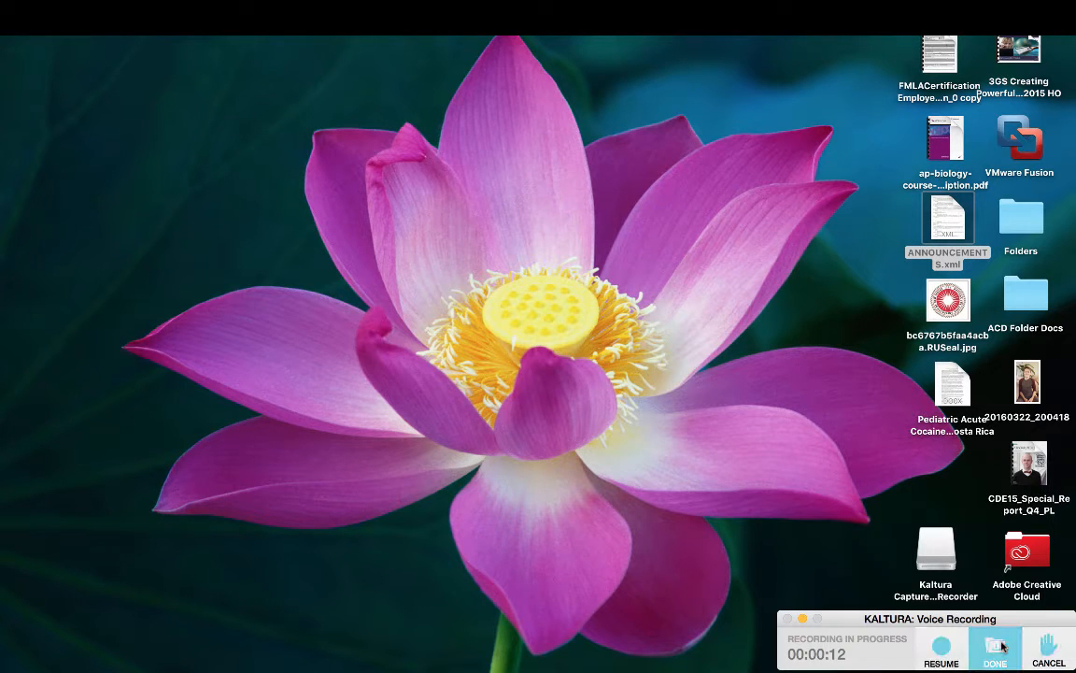
{"action": "left_click", "coordinate": [997, 647]}
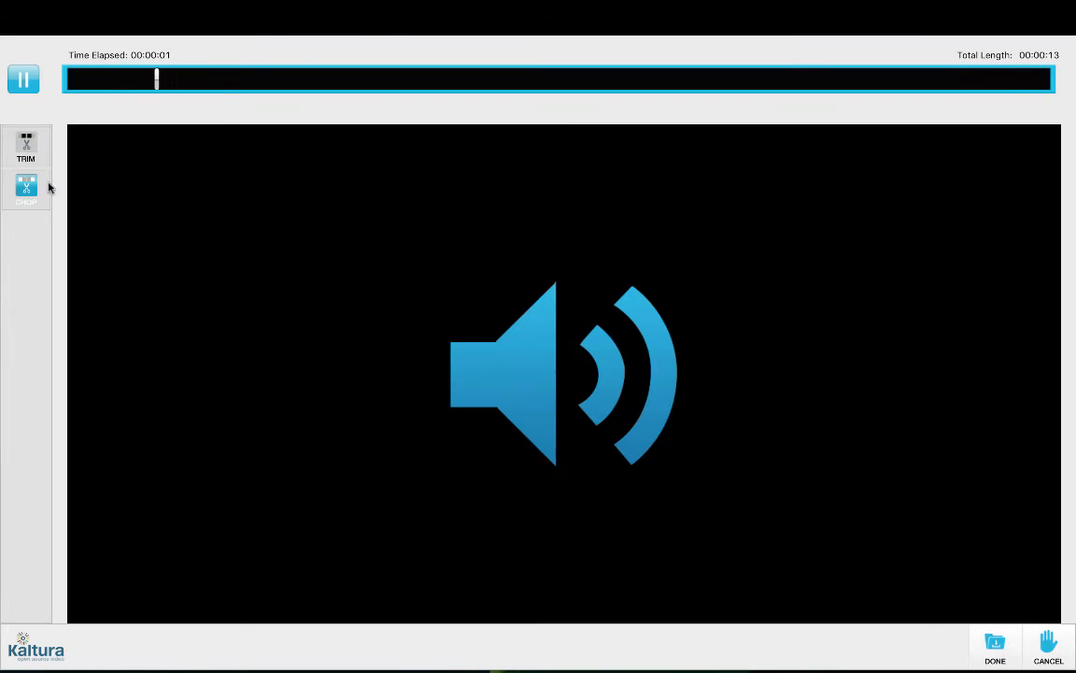
{"action": "left_click", "coordinate": [24, 79]}
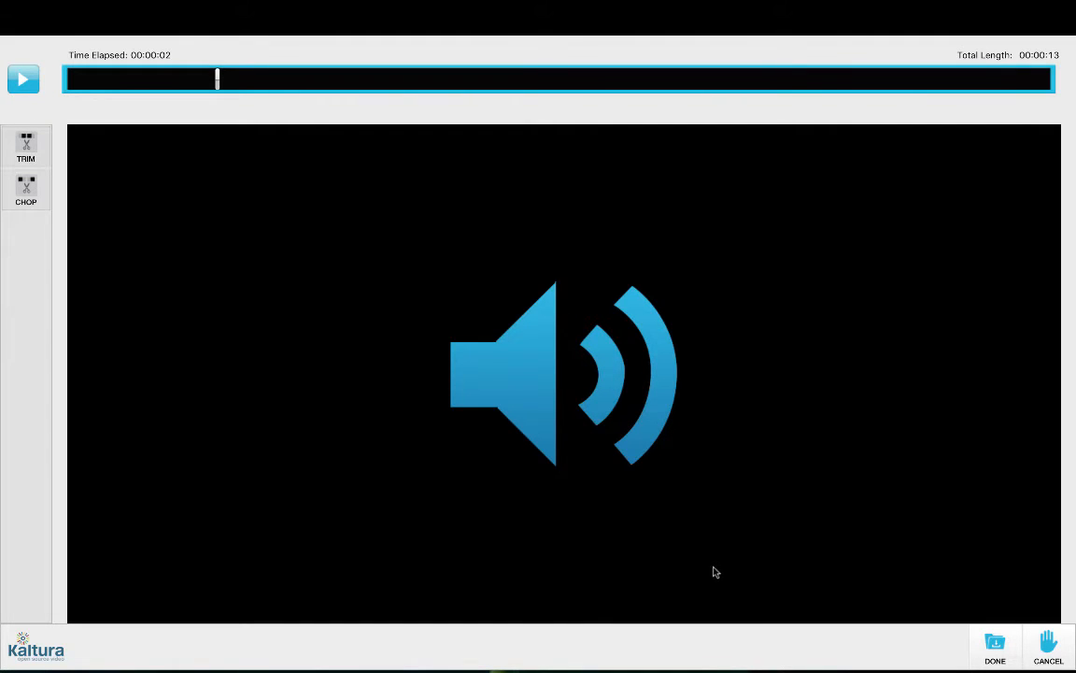
{"action": "left_click", "coordinate": [1003, 647]}
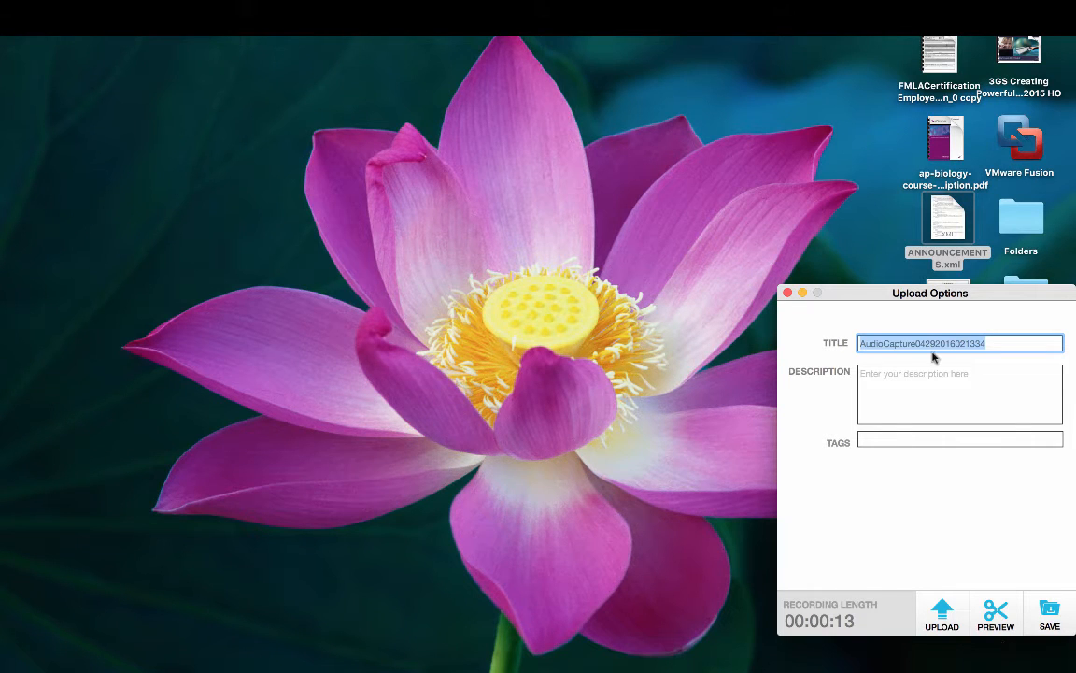
Title the voice recording VoiceTest, upload it, and close the upload confirmation.
{"action": "type", "text": "VoiceTest"}
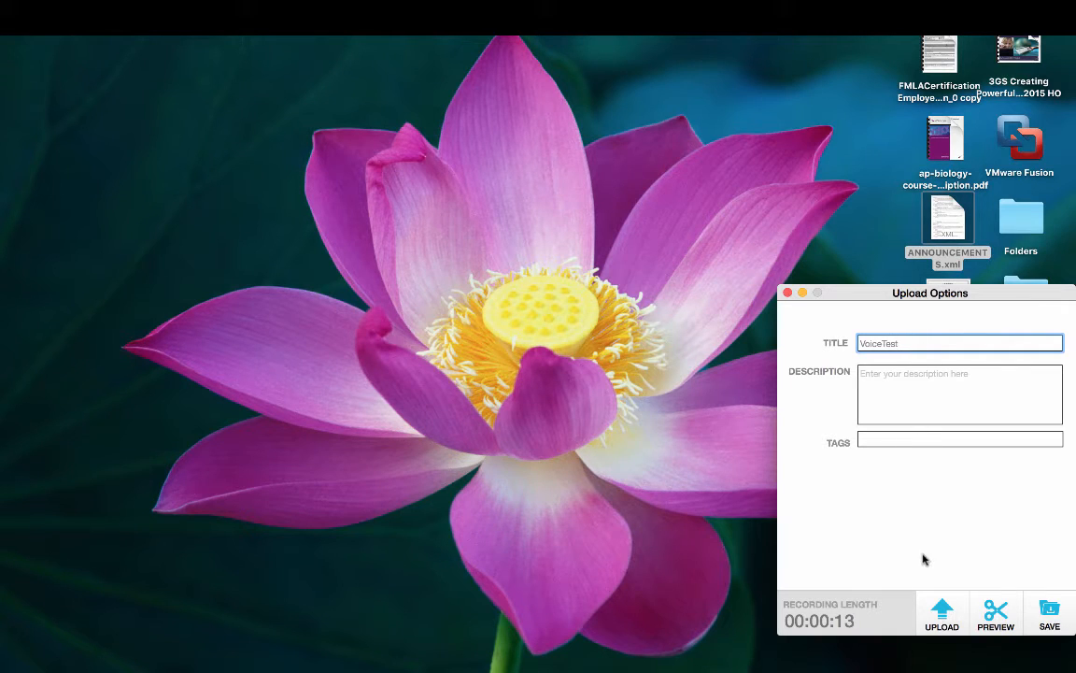
{"action": "left_click", "coordinate": [952, 616]}
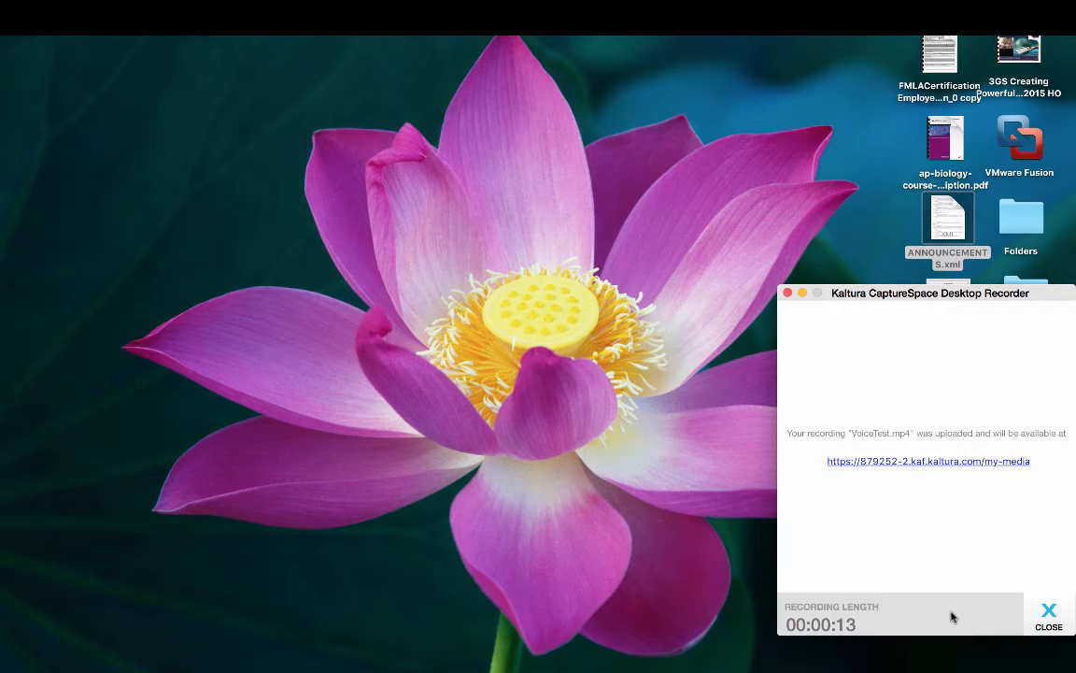
{"action": "left_click", "coordinate": [1047, 617]}
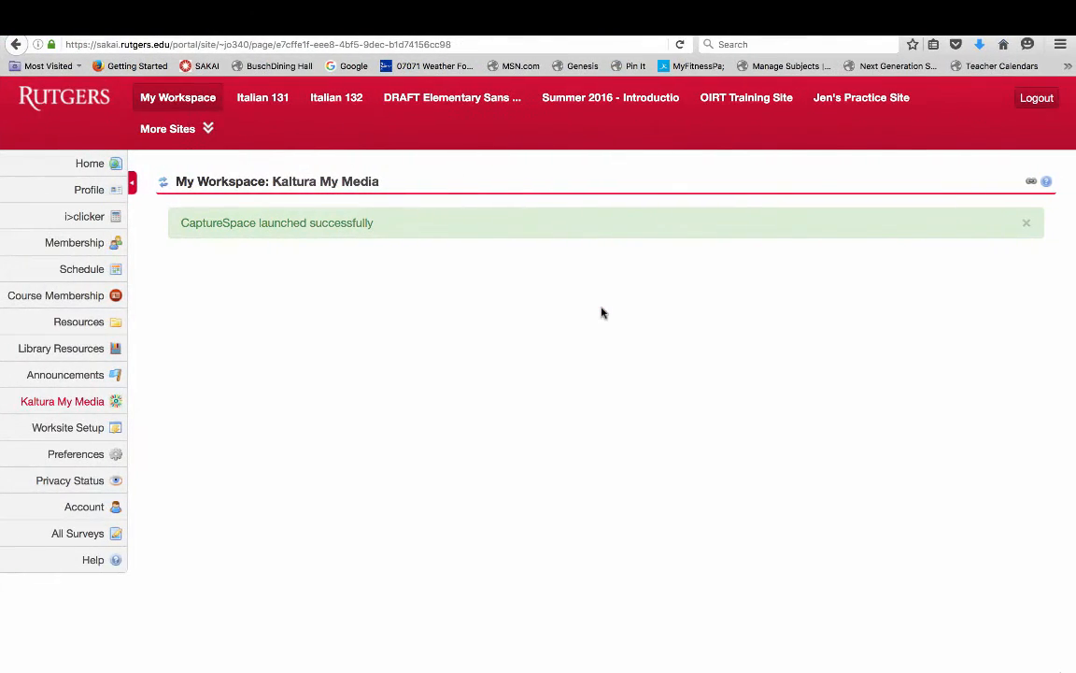
Return to Sakai's My Media, refresh the media library, and check the list for the VoiceTest recording.
{"action": "left_click", "coordinate": [163, 183]}
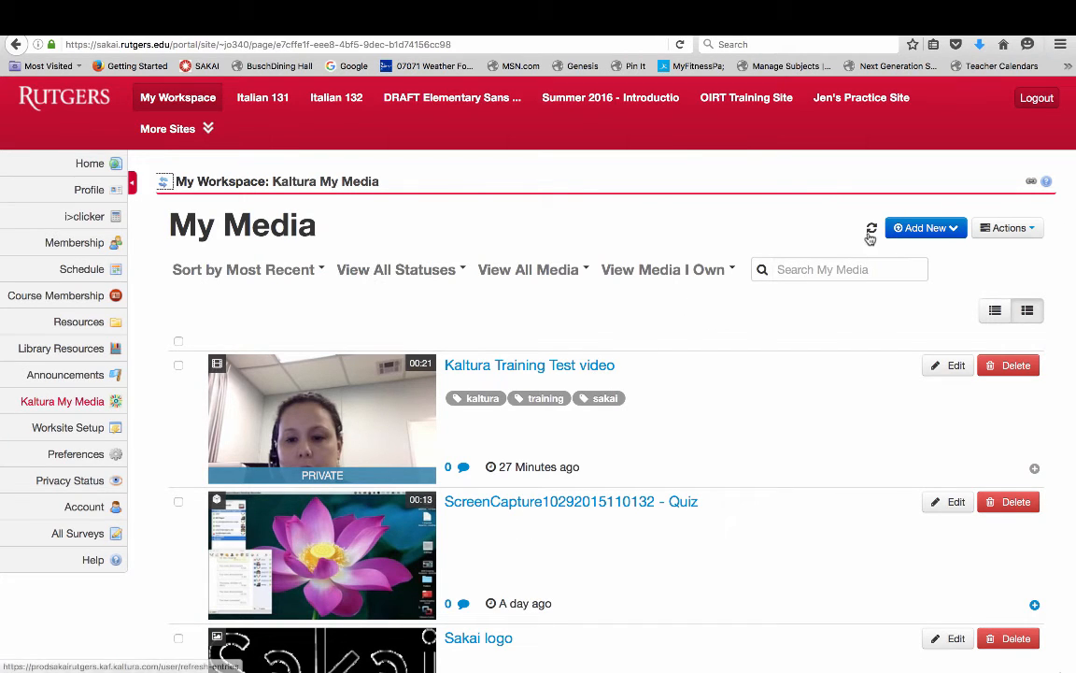
{"action": "left_click", "coordinate": [870, 234]}
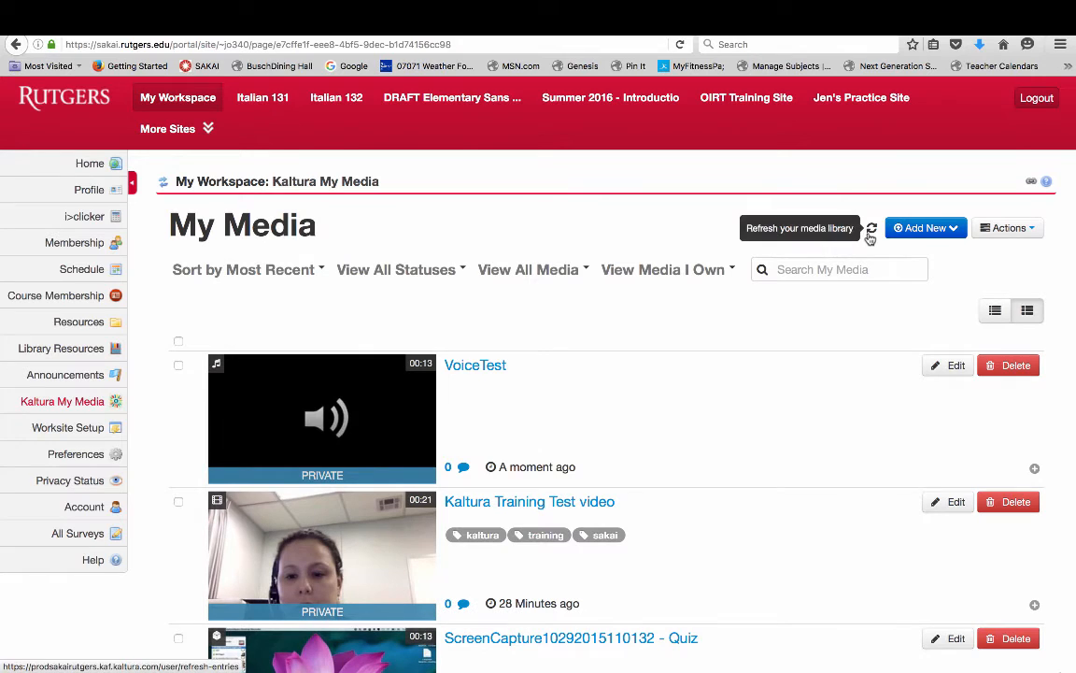
{"action": "scroll", "coordinate": [144, 389], "scroll_direction": "down", "scroll_amount": 4}
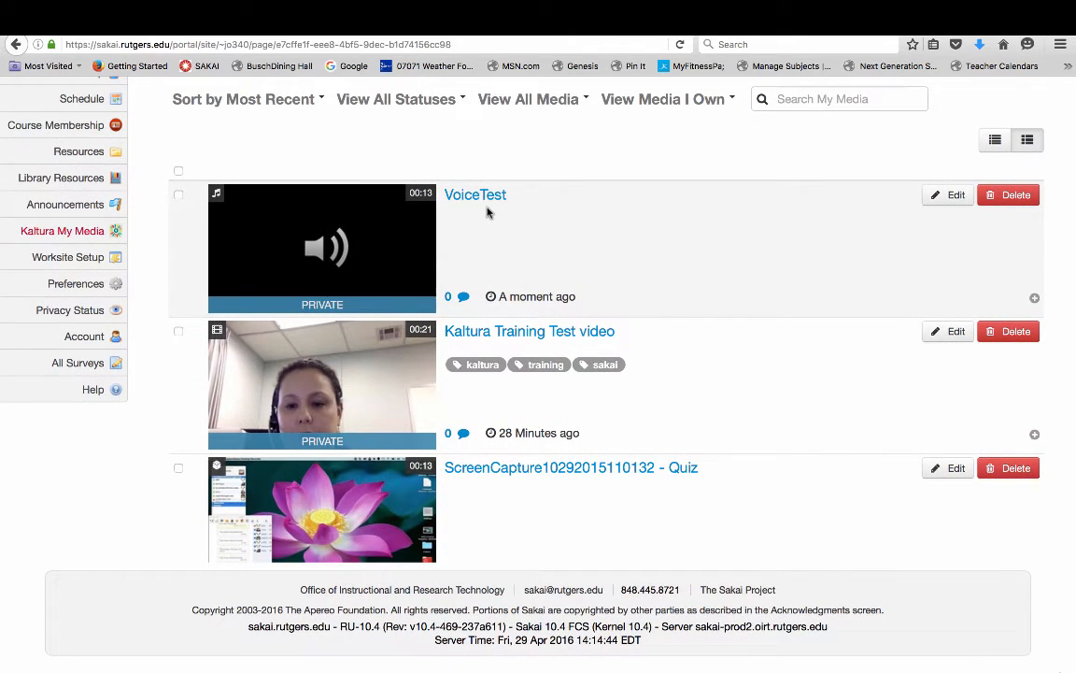
{"action": "scroll", "coordinate": [663, 221], "scroll_direction": "up", "scroll_amount": 2}
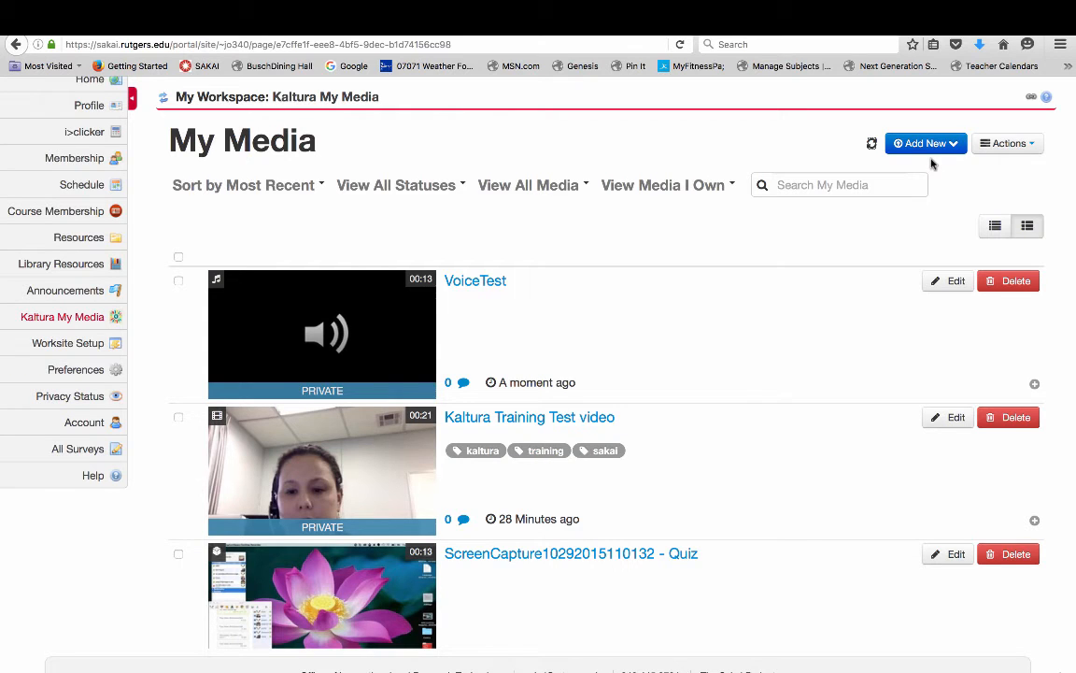
{"action": "scroll", "coordinate": [658, 221], "scroll_direction": "up", "scroll_amount": 2}
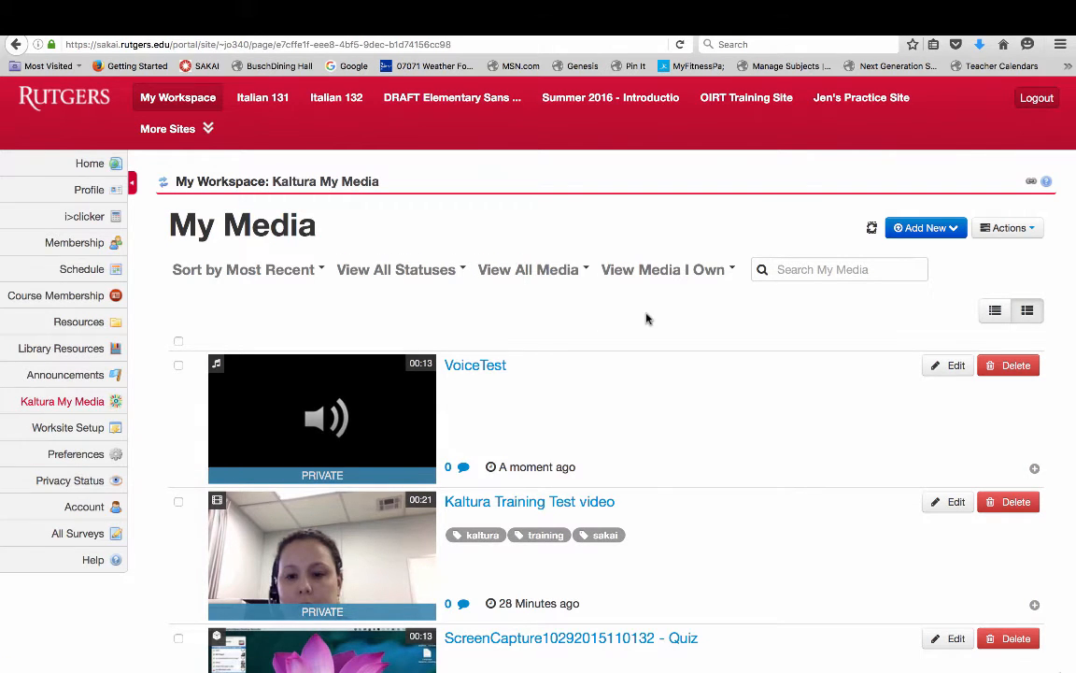
Open the tool selection for the OIRT Training Site and expand its Content Sharing Tools.
{"action": "left_click", "coordinate": [747, 101]}
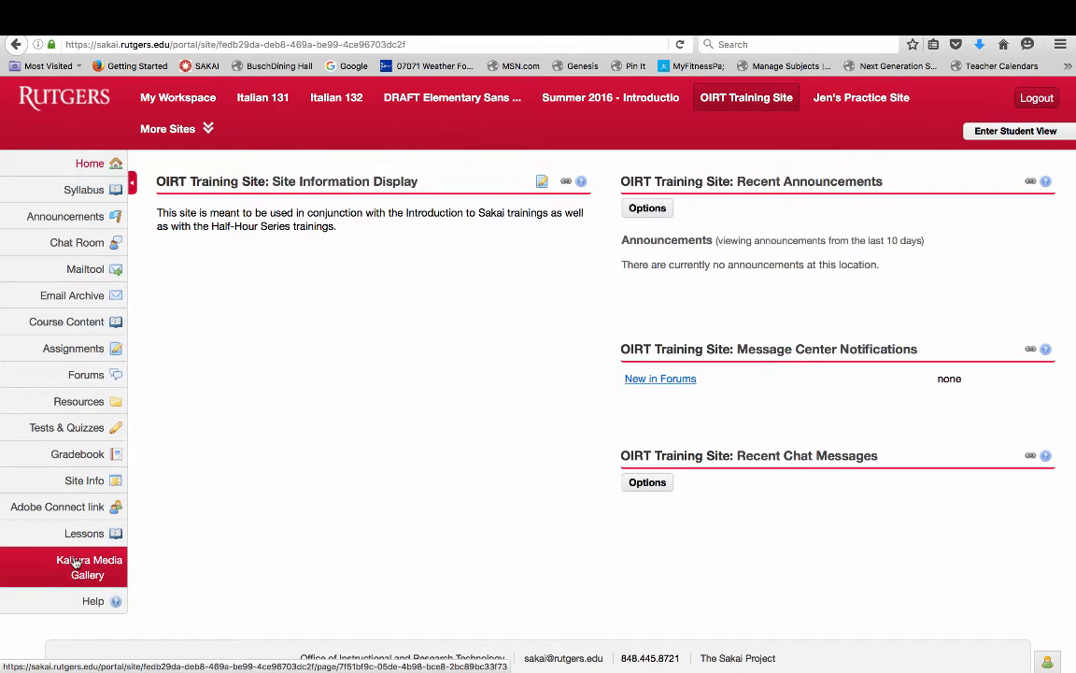
{"action": "left_click", "coordinate": [85, 490]}
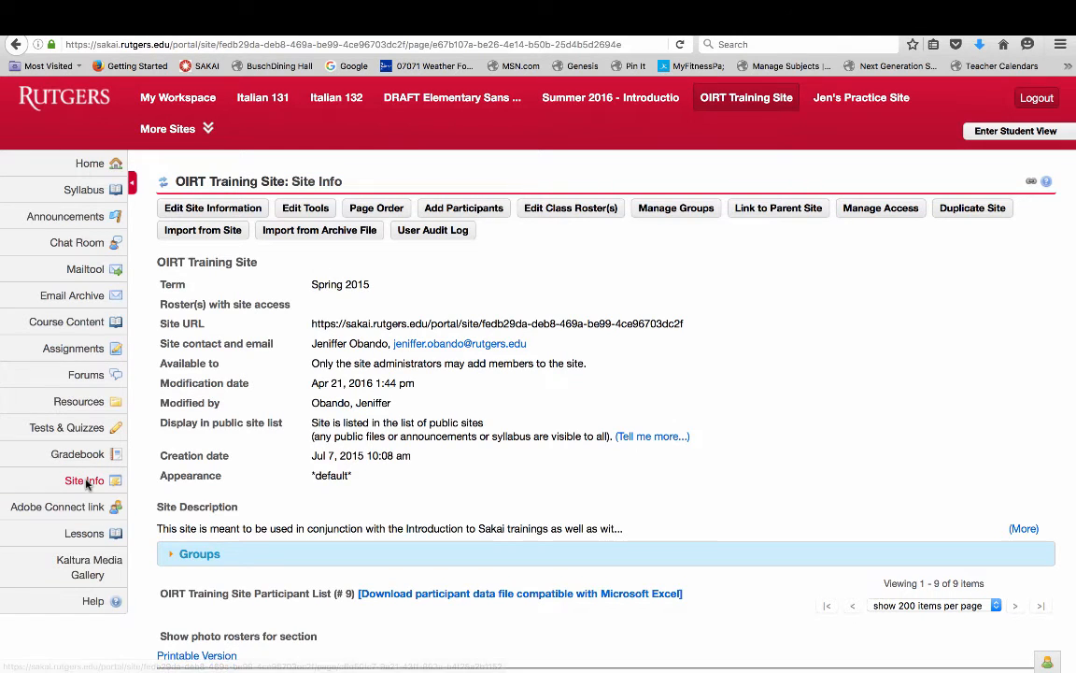
{"action": "left_click", "coordinate": [303, 209]}
{"action": "scroll", "coordinate": [155, 312], "scroll_direction": "down", "scroll_amount": 3}
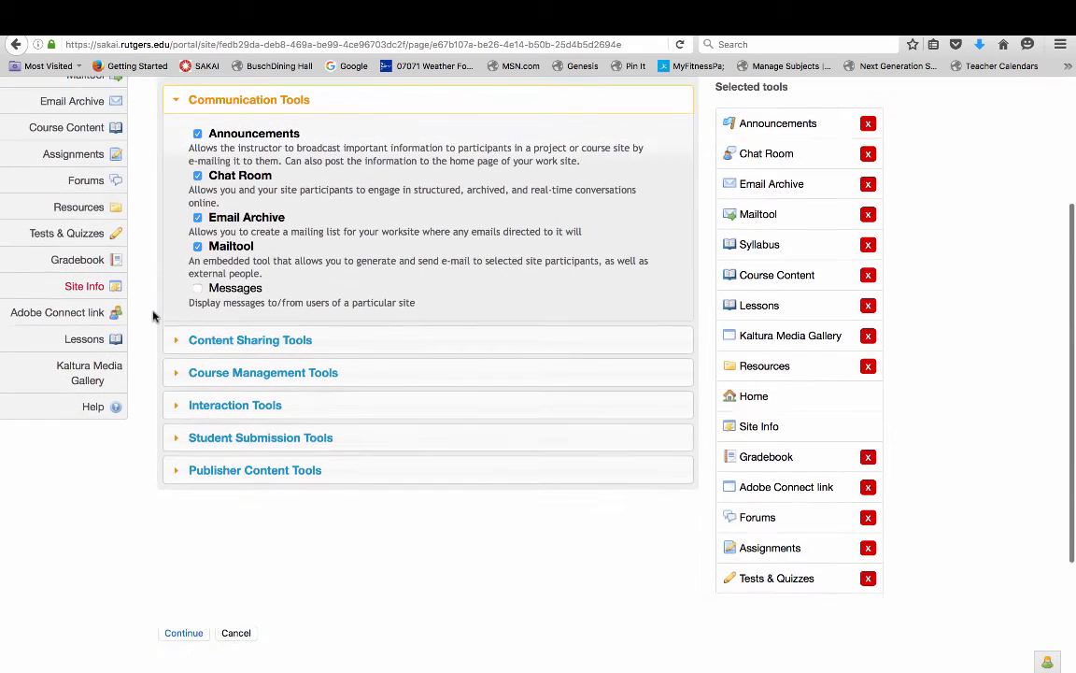
{"action": "left_click", "coordinate": [190, 340]}
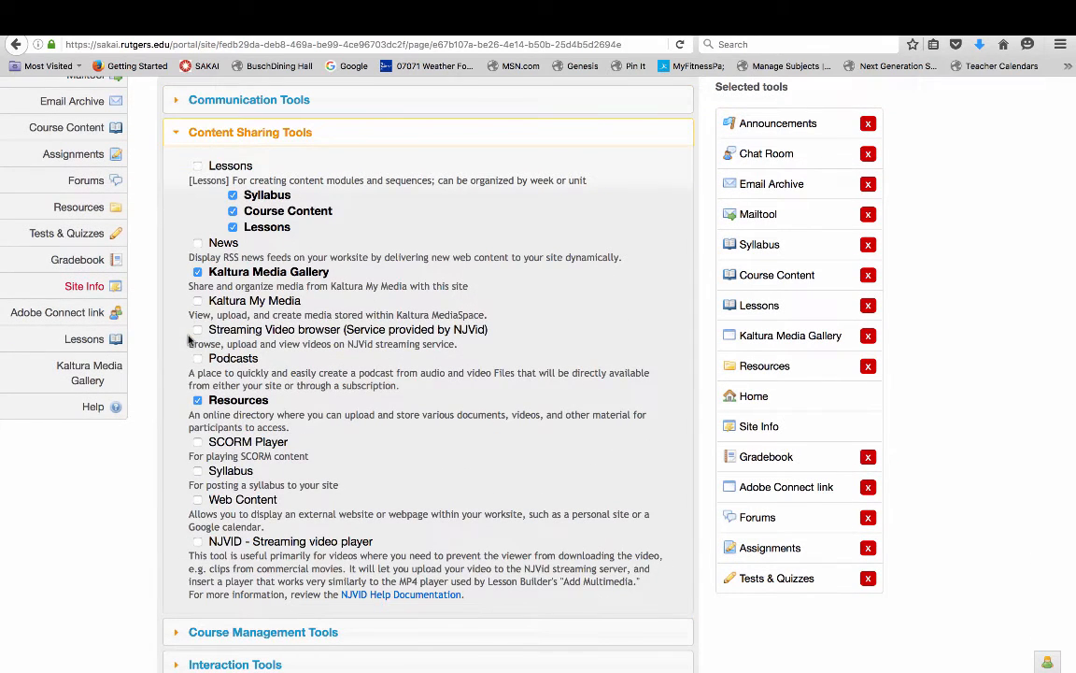
Keep Kaltura Media Gallery selected, add Kaltura My Media to the site's tools, and confirm the tool changes.
{"action": "left_click", "coordinate": [197, 272]}
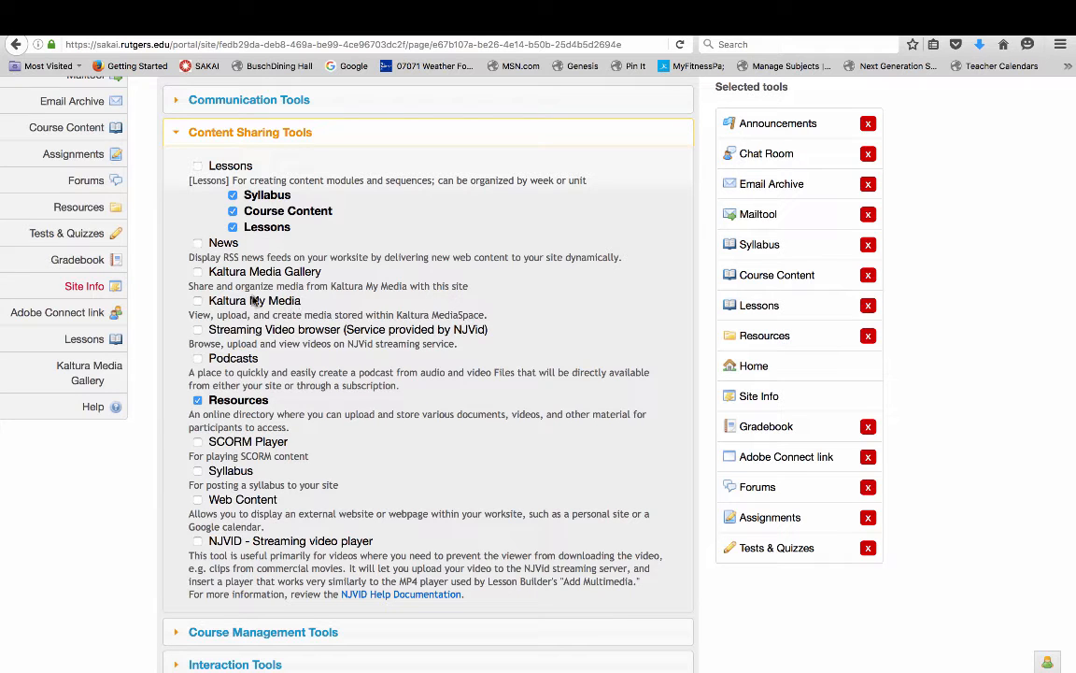
{"action": "left_click", "coordinate": [198, 272]}
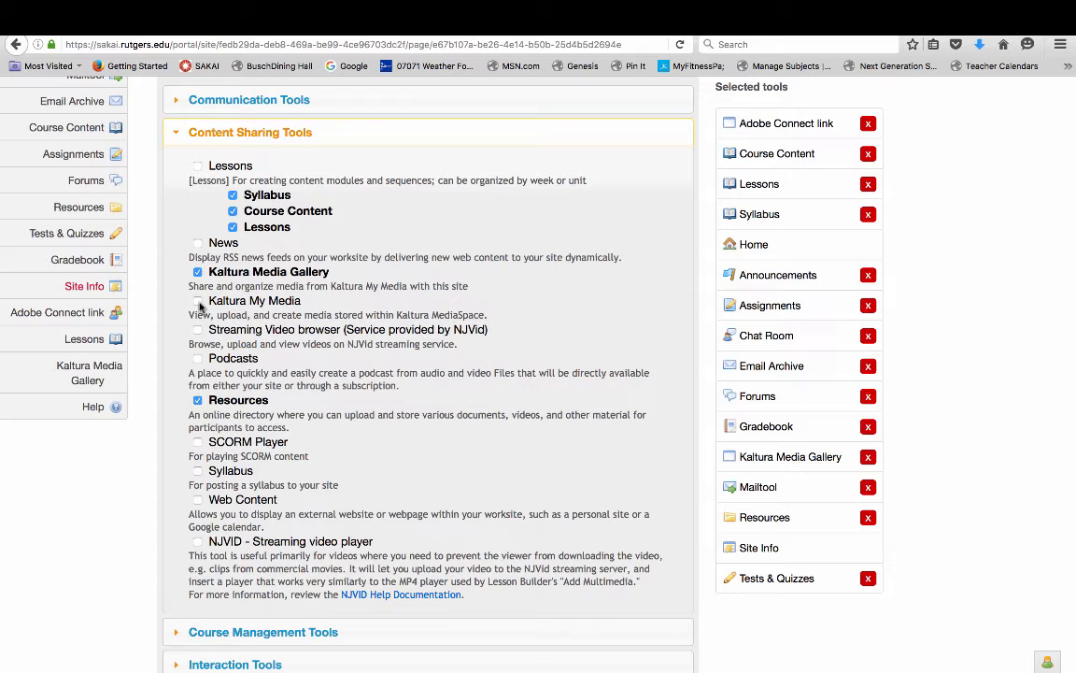
{"action": "left_click", "coordinate": [198, 301]}
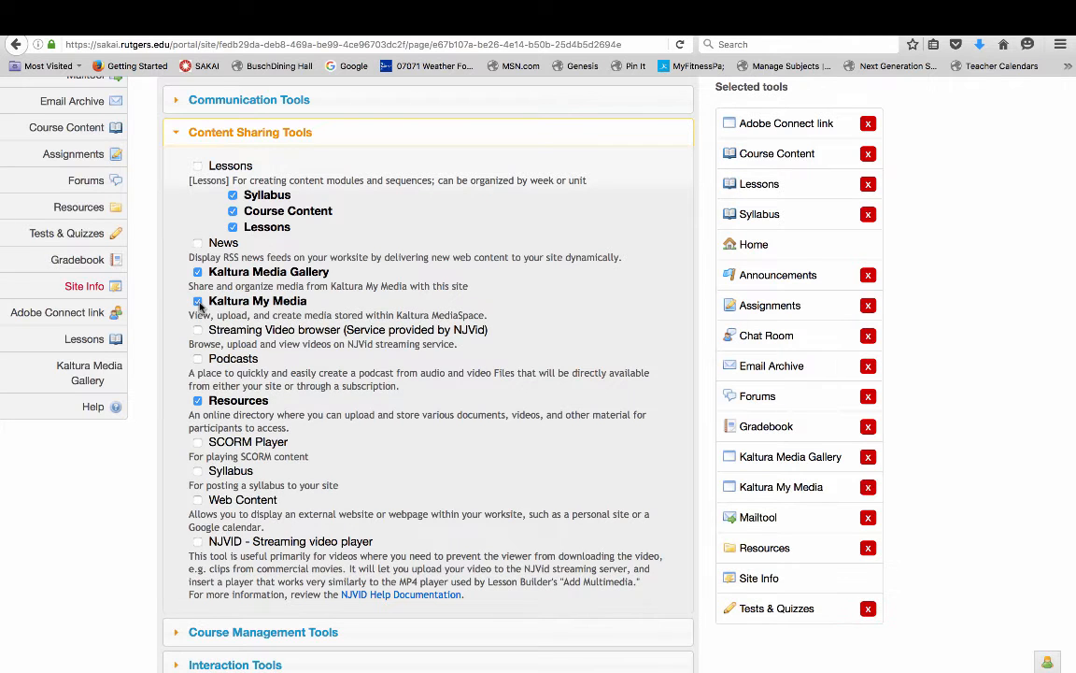
{"action": "scroll", "coordinate": [198, 302], "scroll_direction": "down", "scroll_amount": 6}
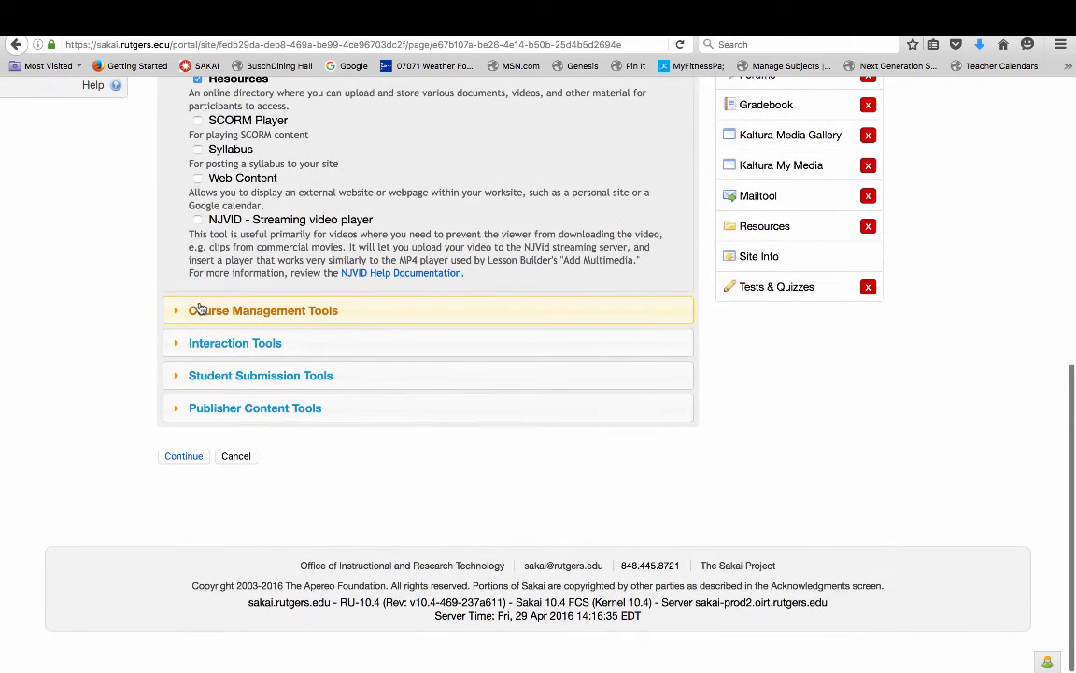
{"action": "left_click", "coordinate": [185, 456]}
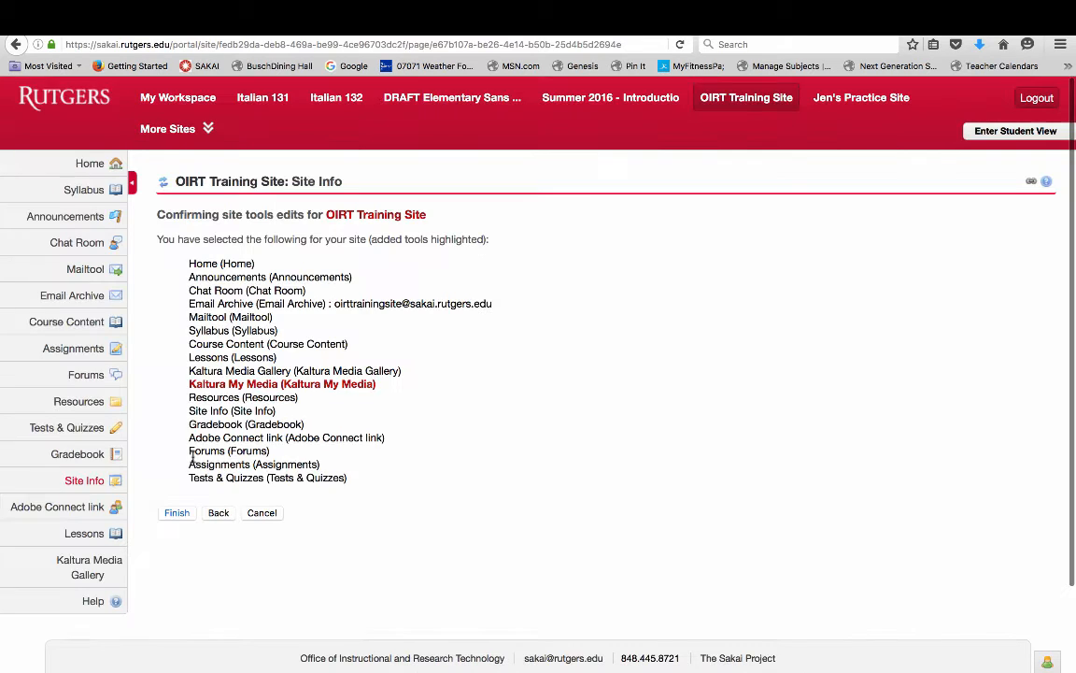
{"action": "left_click", "coordinate": [182, 513]}
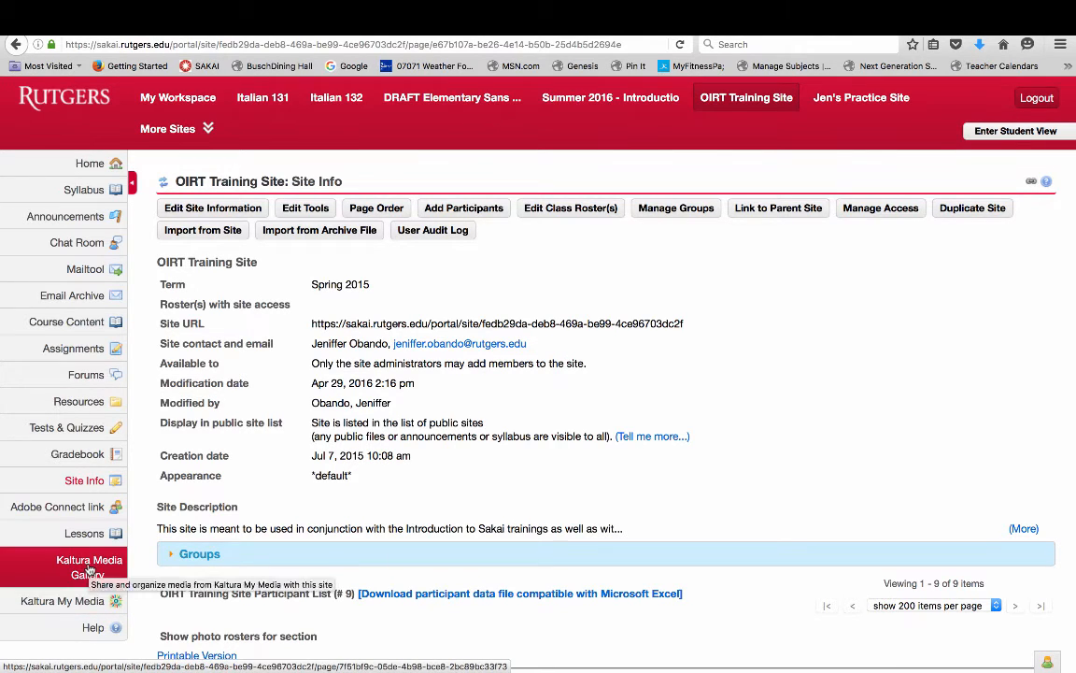
Open Kaltura My Media within the OIRT Training Site and look through its media list.
{"action": "left_click", "coordinate": [82, 601]}
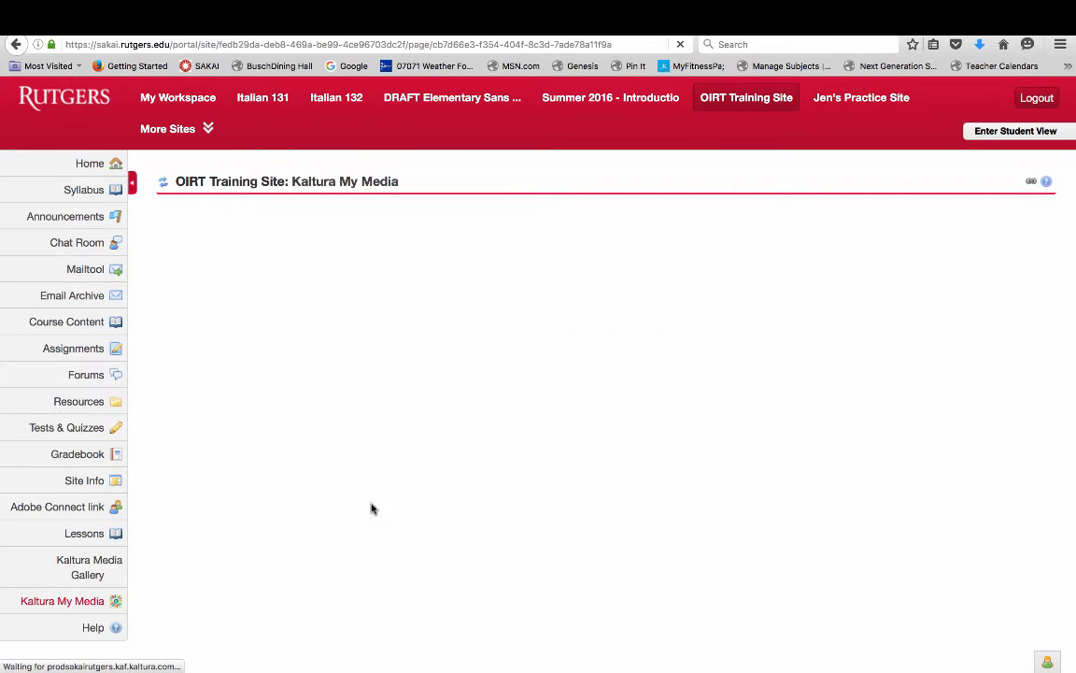
{"action": "scroll", "coordinate": [159, 403], "scroll_direction": "down", "scroll_amount": 2}
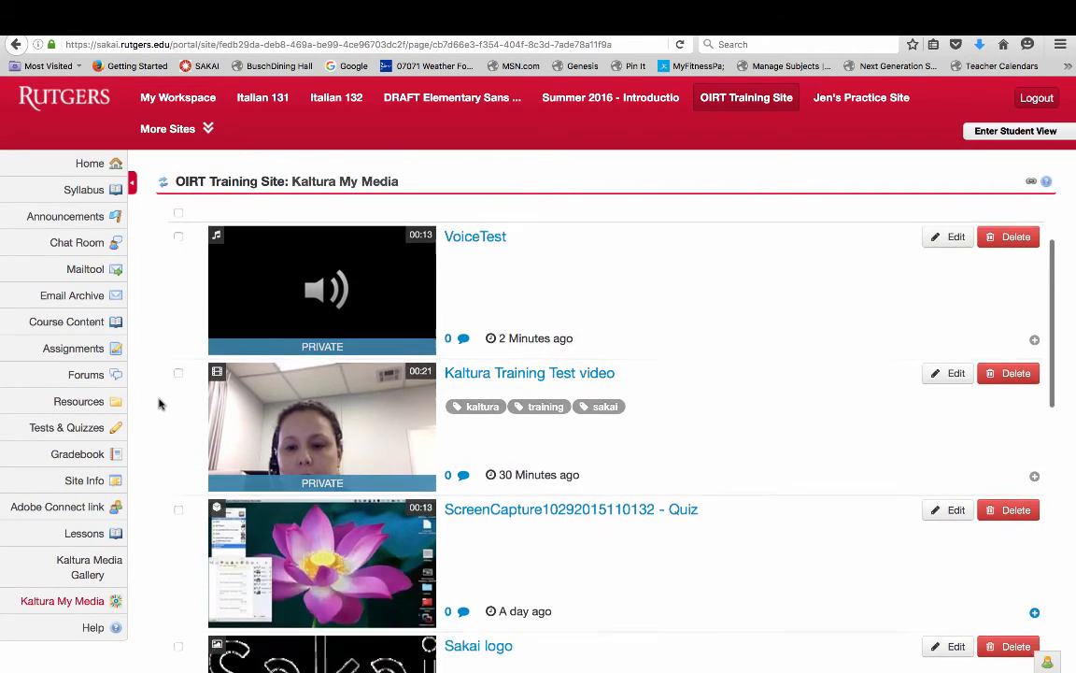
{"action": "scroll", "coordinate": [158, 404], "scroll_direction": "down", "scroll_amount": 3}
{"action": "scroll", "coordinate": [159, 403], "scroll_direction": "up", "scroll_amount": 5}
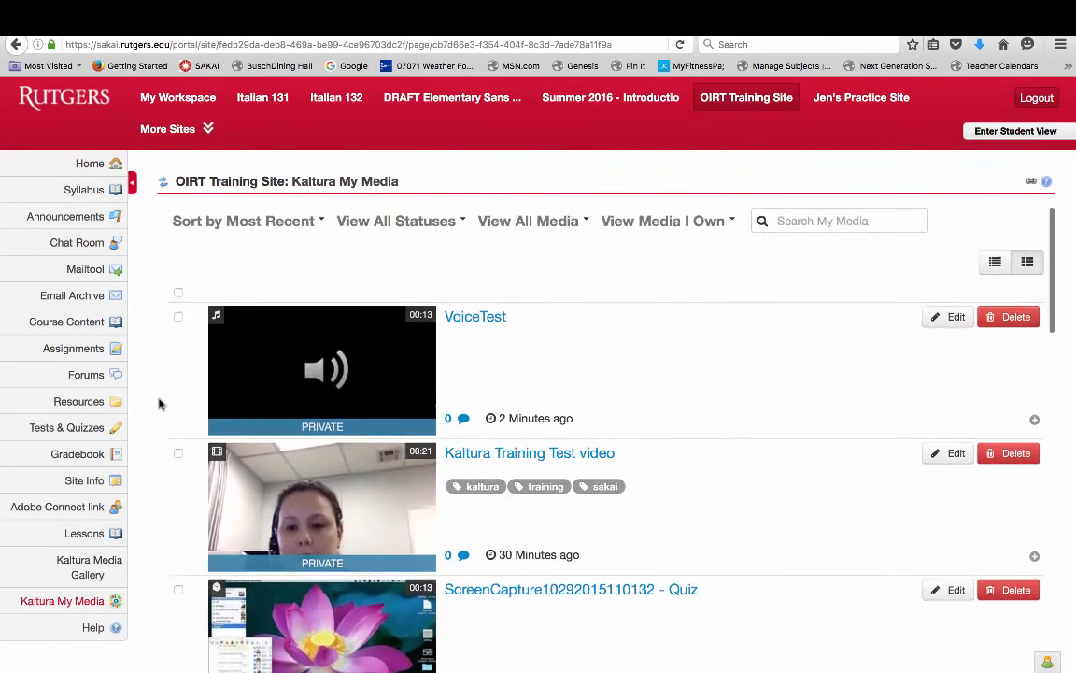
{"action": "scroll", "coordinate": [159, 404], "scroll_direction": "up", "scroll_amount": 2}
Open the site's Kaltura Media Gallery, start adding media, and browse the available My Media items.
{"action": "left_click", "coordinate": [78, 572]}
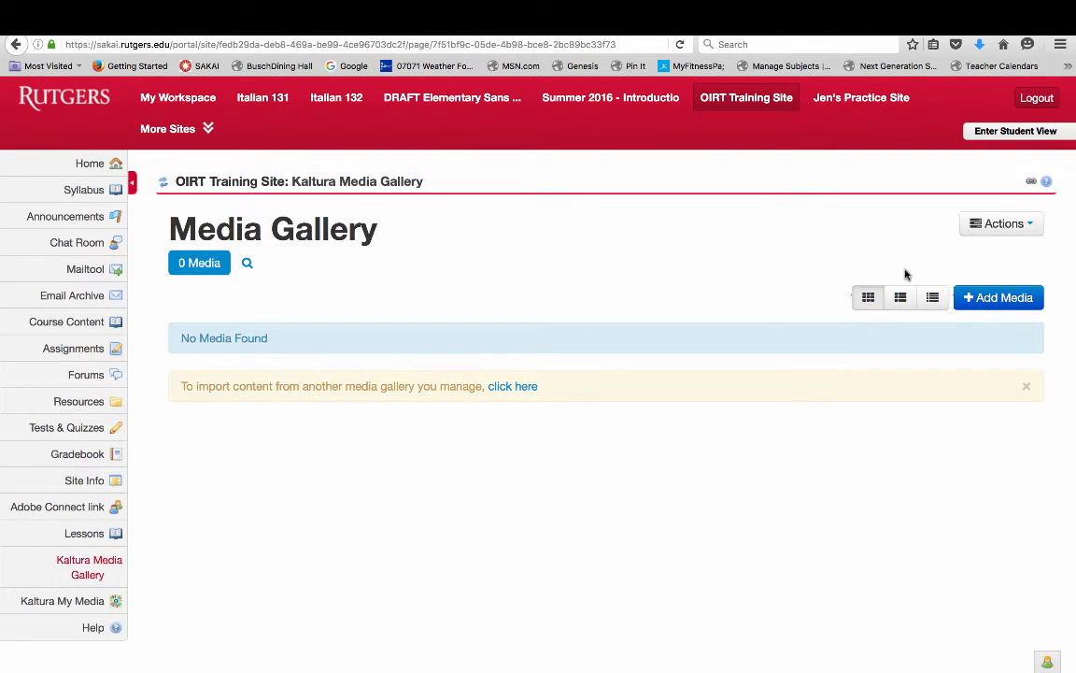
{"action": "left_click", "coordinate": [985, 299]}
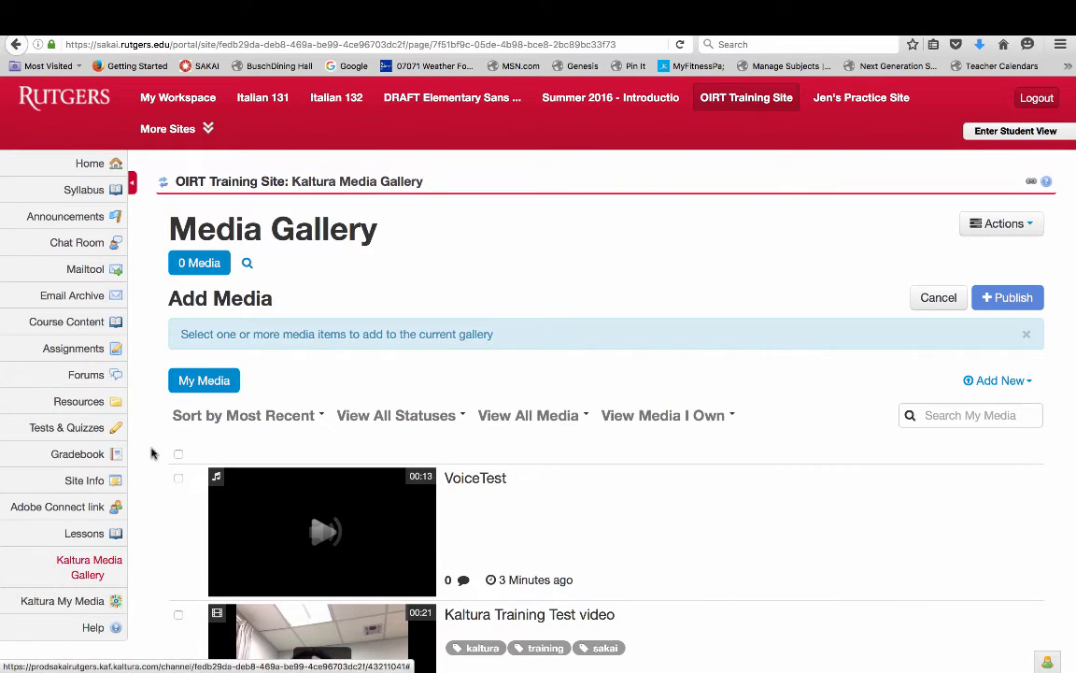
{"action": "scroll", "coordinate": [151, 452], "scroll_direction": "down", "scroll_amount": 4}
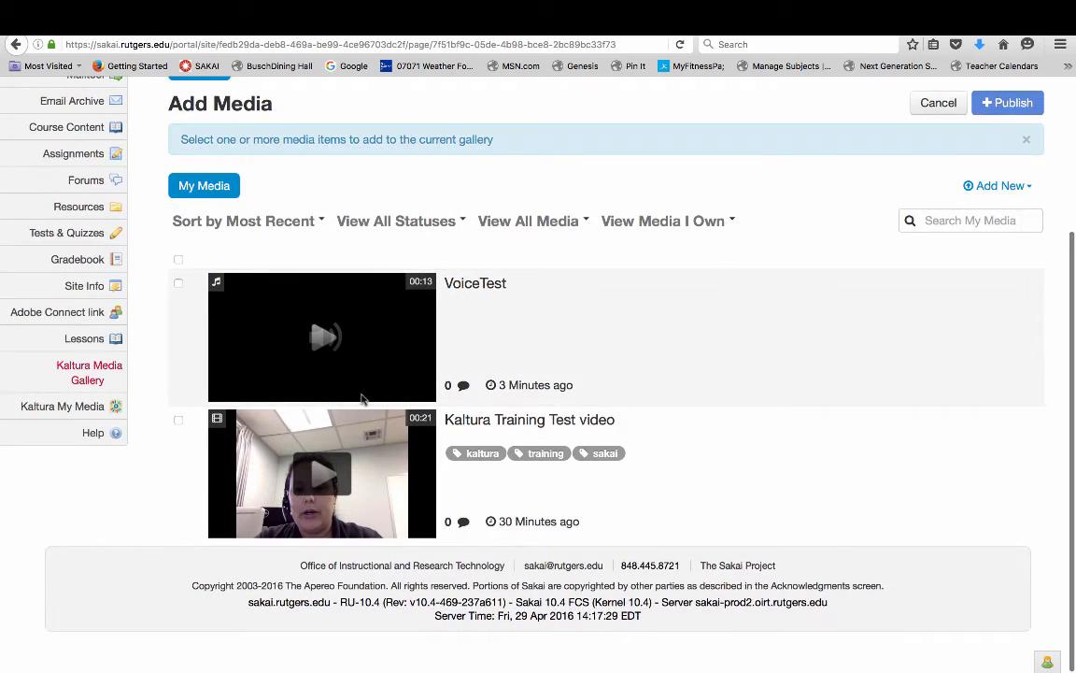
{"action": "scroll", "coordinate": [360, 401], "scroll_direction": "down", "scroll_amount": 5}
{"action": "scroll", "coordinate": [362, 399], "scroll_direction": "up", "scroll_amount": 5}
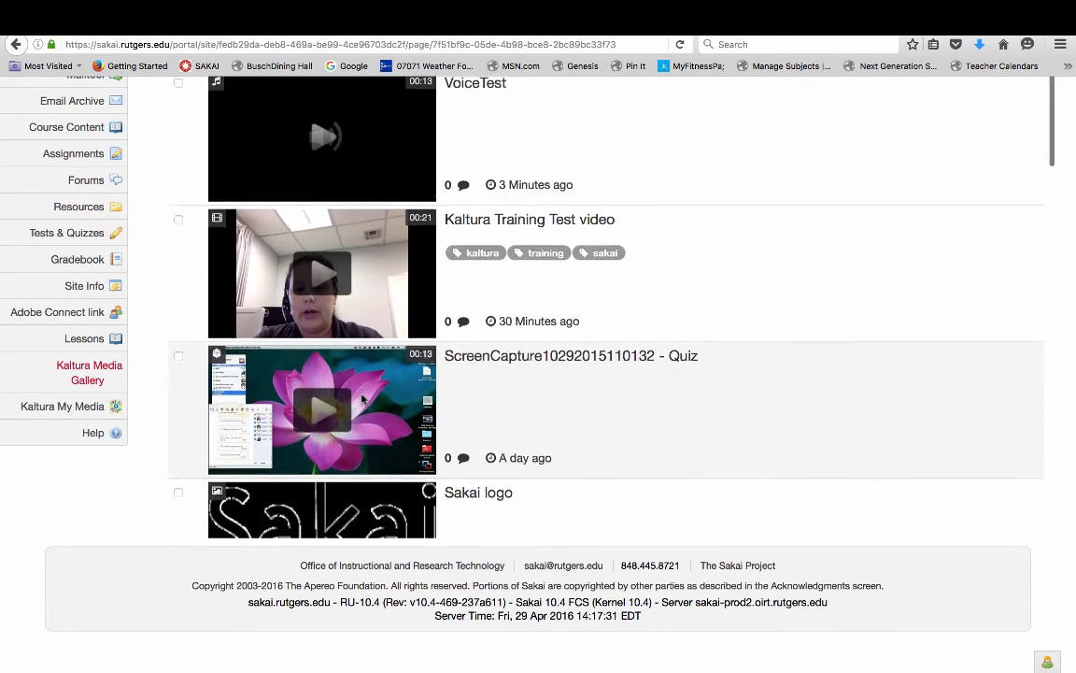
{"action": "scroll", "coordinate": [363, 399], "scroll_direction": "down", "scroll_amount": 1}
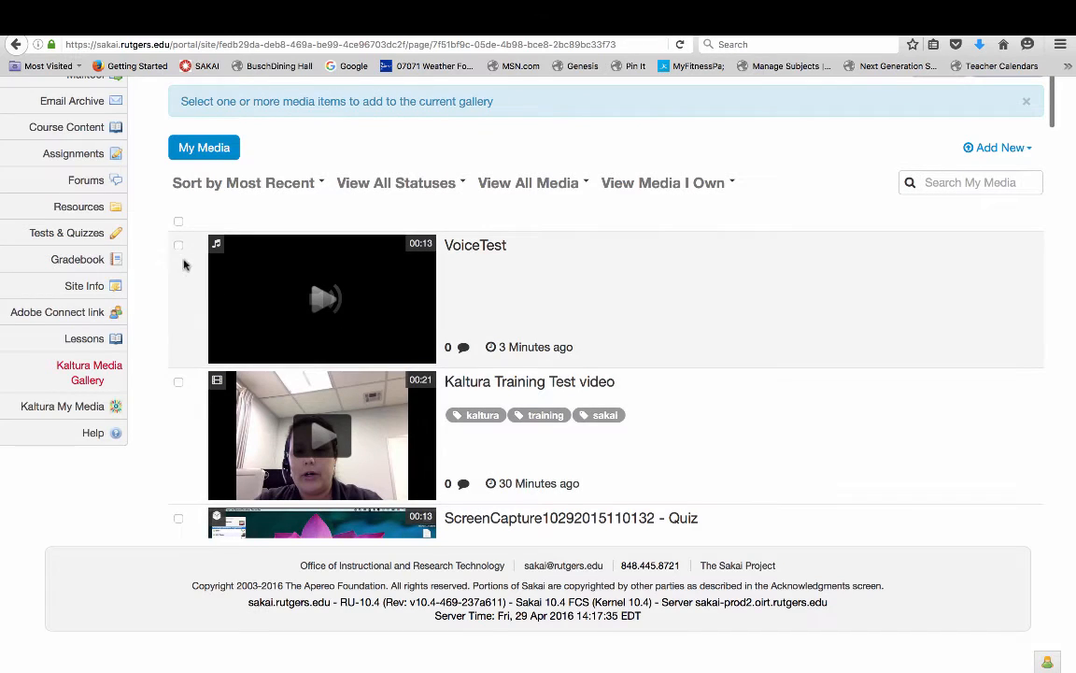
Select VoiceTest, Kaltura Training Test video and Sakai logo, and publish them to the site's Media Gallery.
{"action": "left_click", "coordinate": [177, 247]}
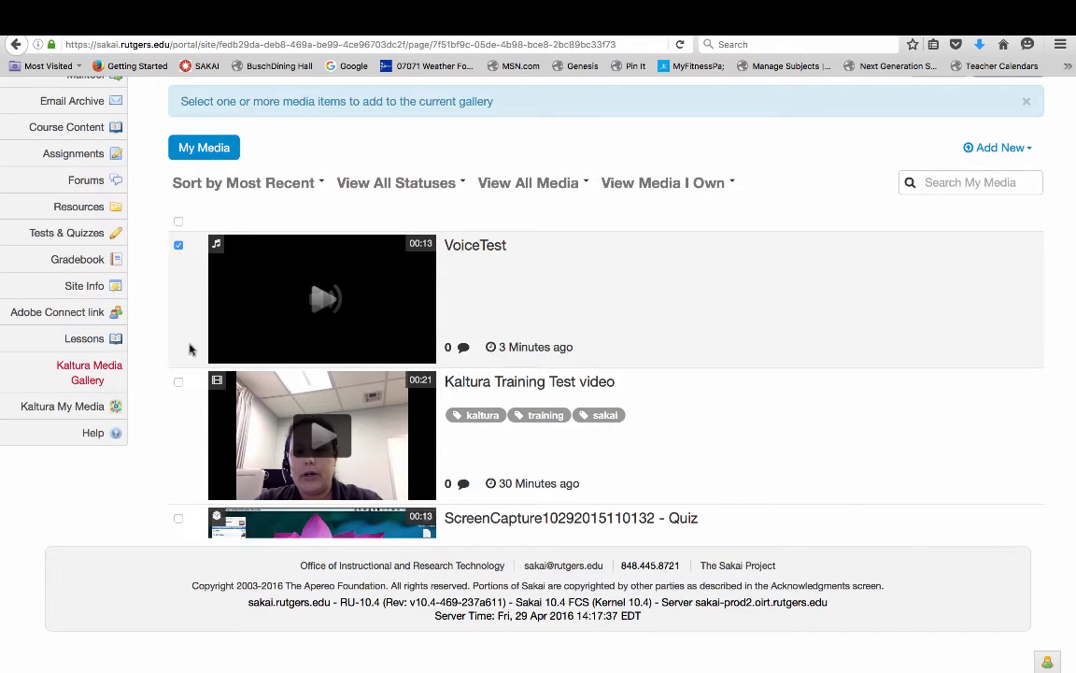
{"action": "left_click", "coordinate": [179, 382]}
{"action": "scroll", "coordinate": [182, 385], "scroll_direction": "down", "scroll_amount": 1}
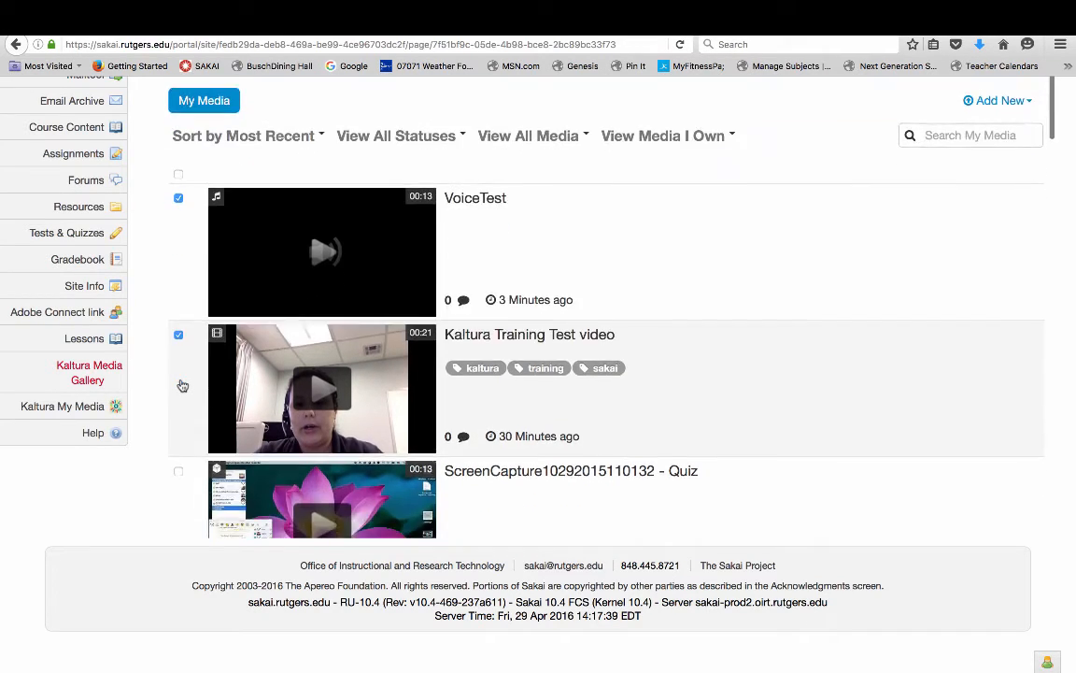
{"action": "scroll", "coordinate": [181, 385], "scroll_direction": "down", "scroll_amount": 4}
{"action": "scroll", "coordinate": [181, 383], "scroll_direction": "down", "scroll_amount": 2}
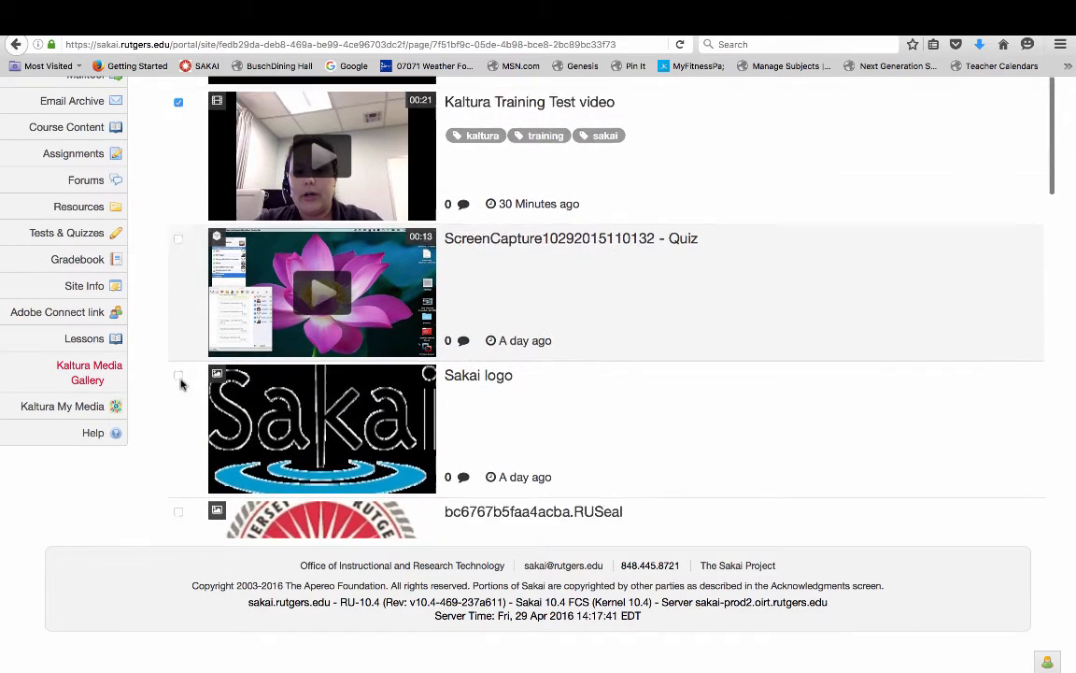
{"action": "left_click", "coordinate": [178, 332]}
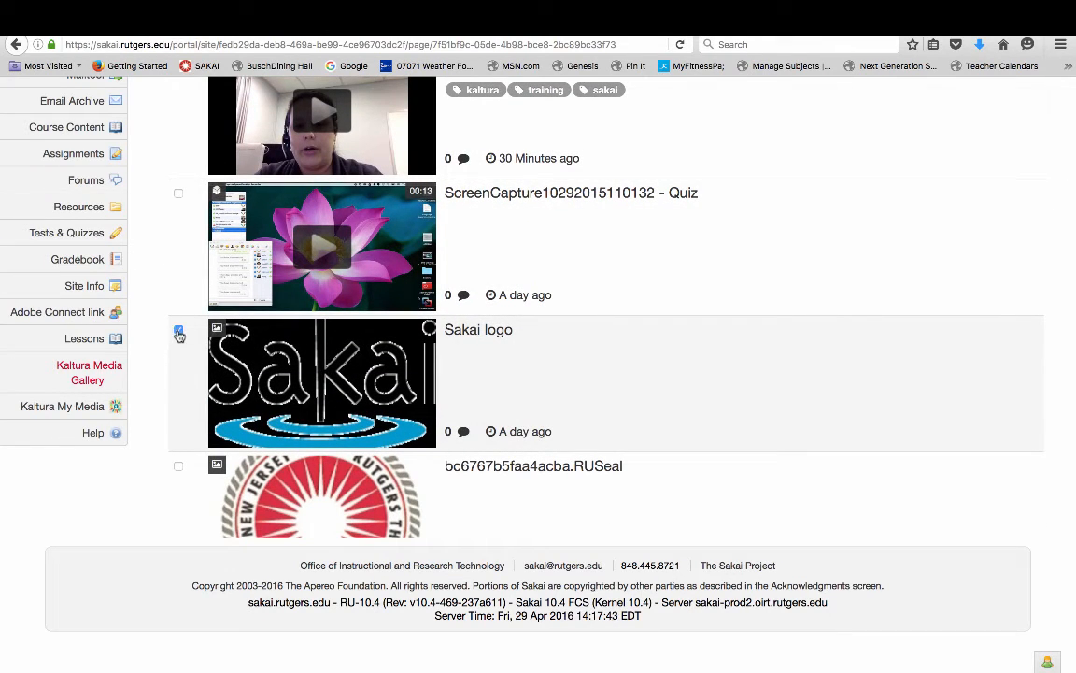
{"action": "scroll", "coordinate": [147, 298], "scroll_direction": "up", "scroll_amount": 4}
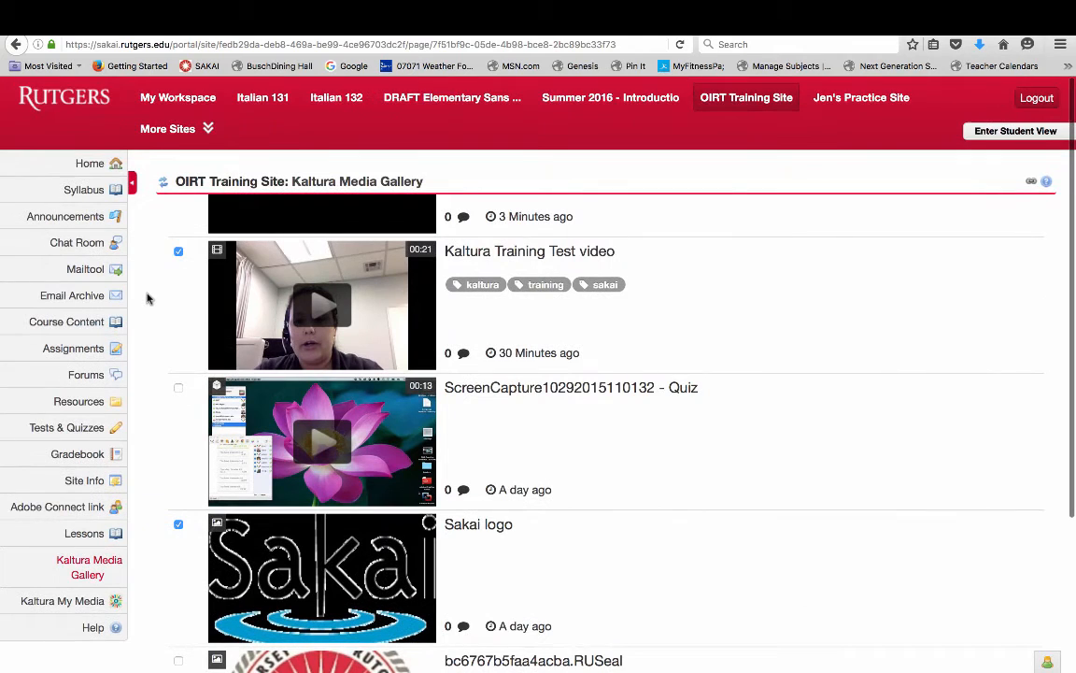
{"action": "scroll", "coordinate": [418, 265], "scroll_direction": "up", "scroll_amount": 8}
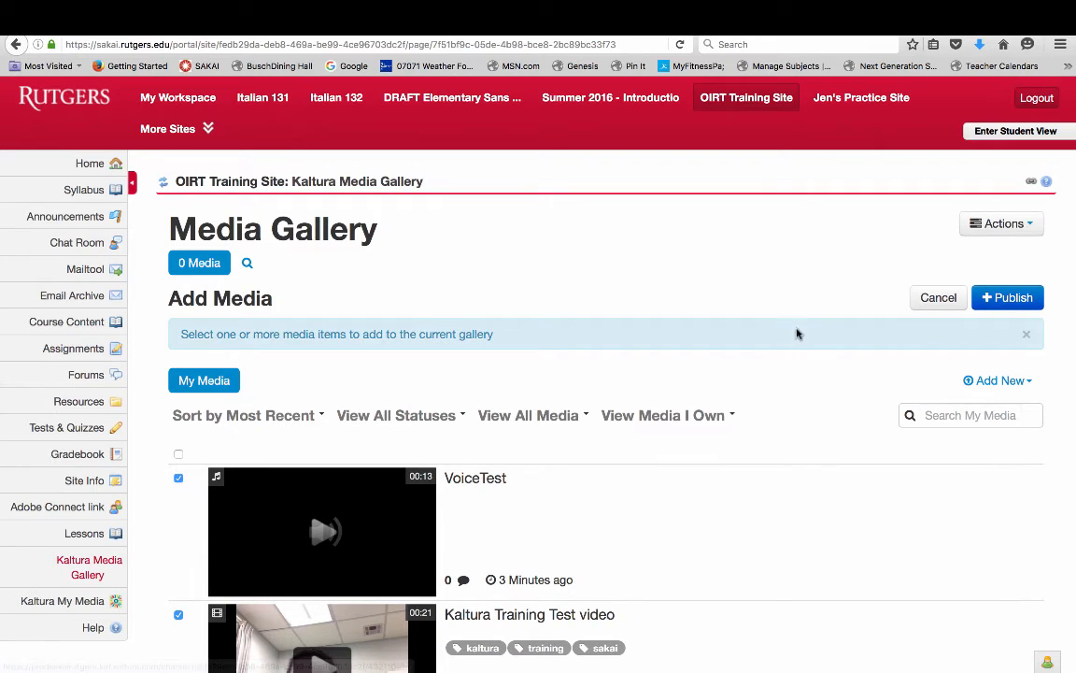
{"action": "left_click", "coordinate": [1025, 301]}
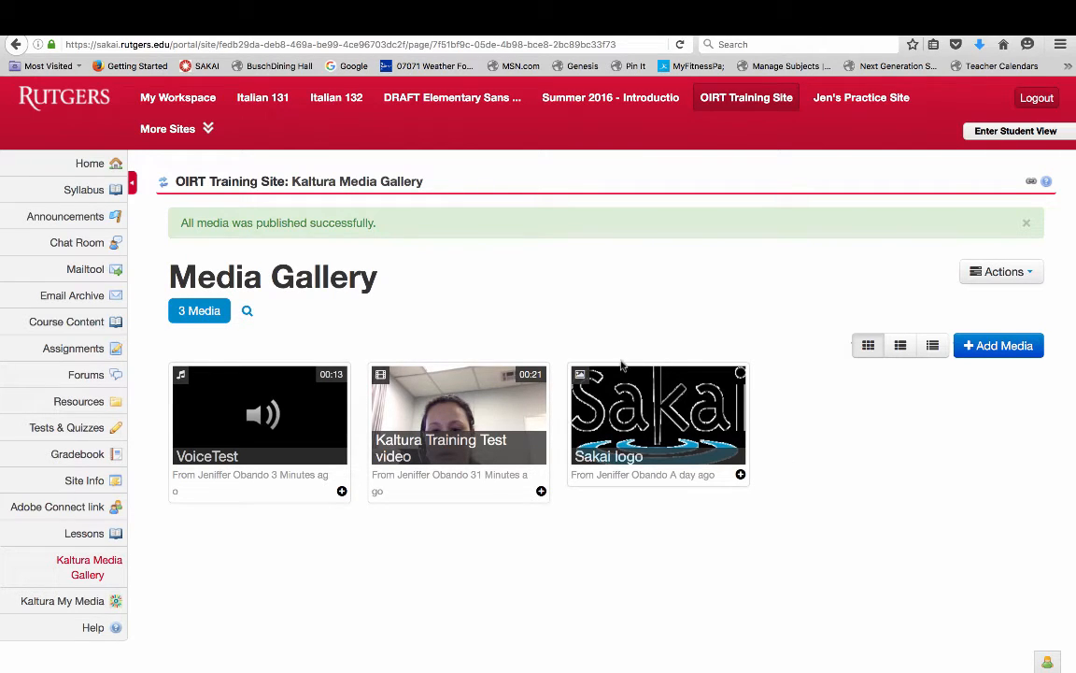
View the Sakai logo item in the gallery, examine its details, comments area and available actions, and return to the gallery.
{"action": "left_click", "coordinate": [658, 401]}
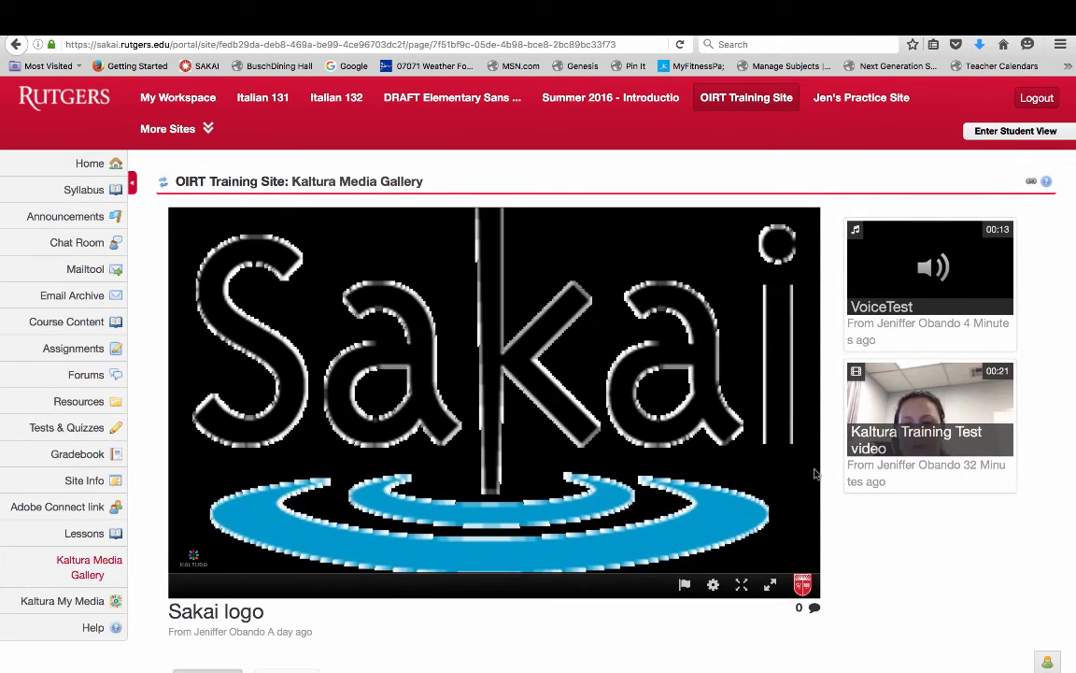
{"action": "scroll", "coordinate": [838, 488], "scroll_direction": "down", "scroll_amount": 3}
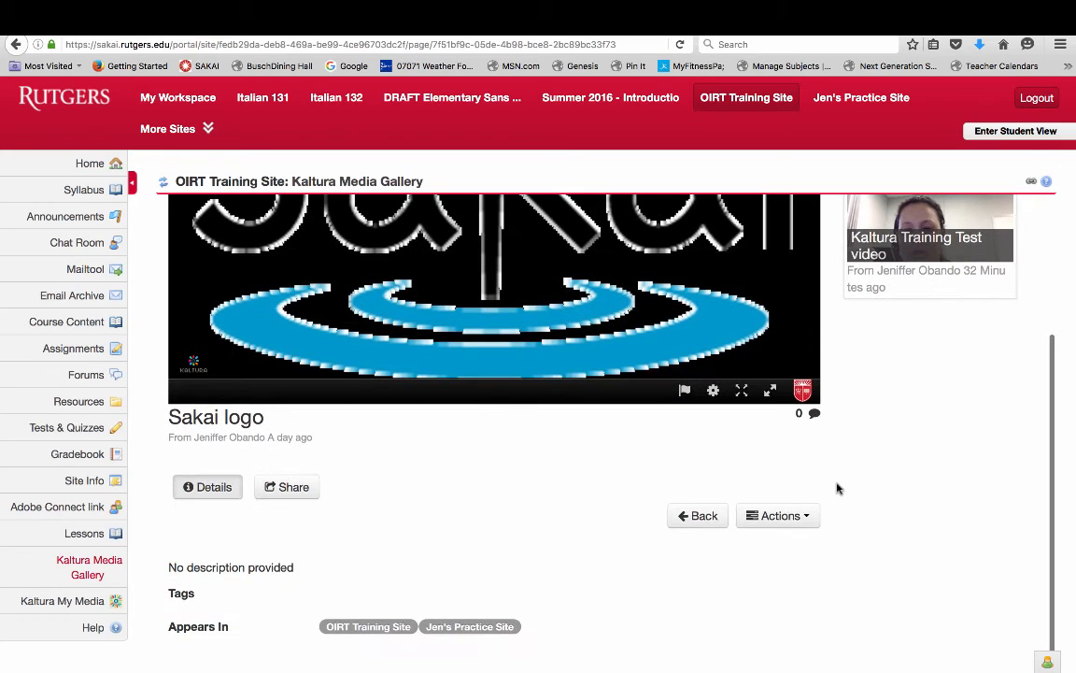
{"action": "scroll", "coordinate": [838, 487], "scroll_direction": "down", "scroll_amount": 1}
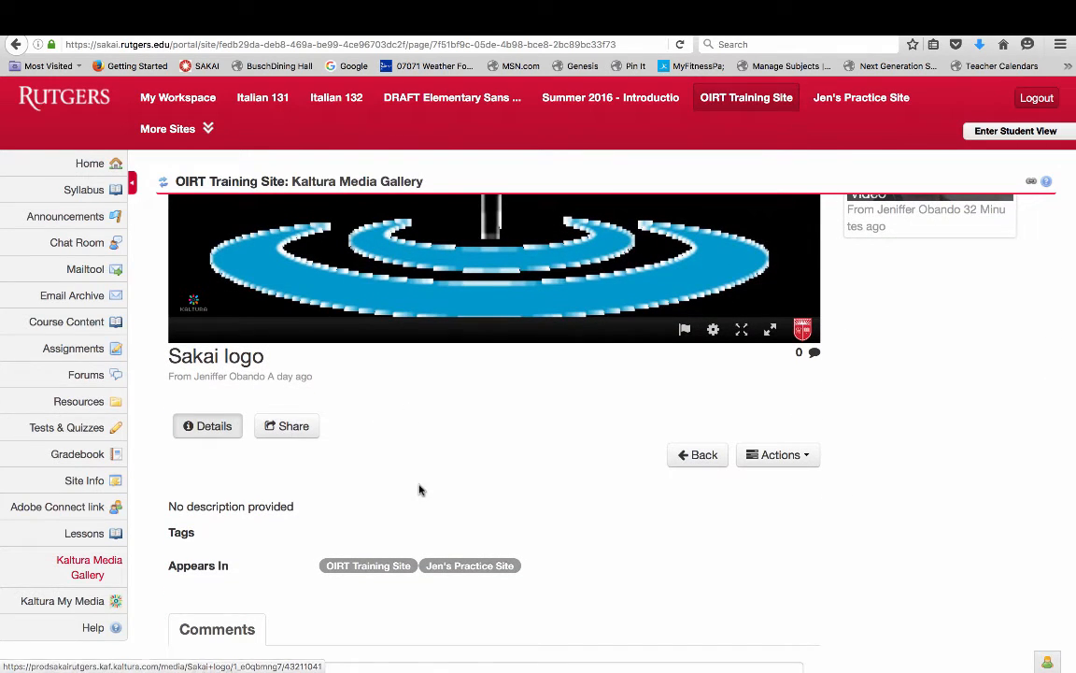
{"action": "scroll", "coordinate": [420, 486], "scroll_direction": "down", "scroll_amount": 3}
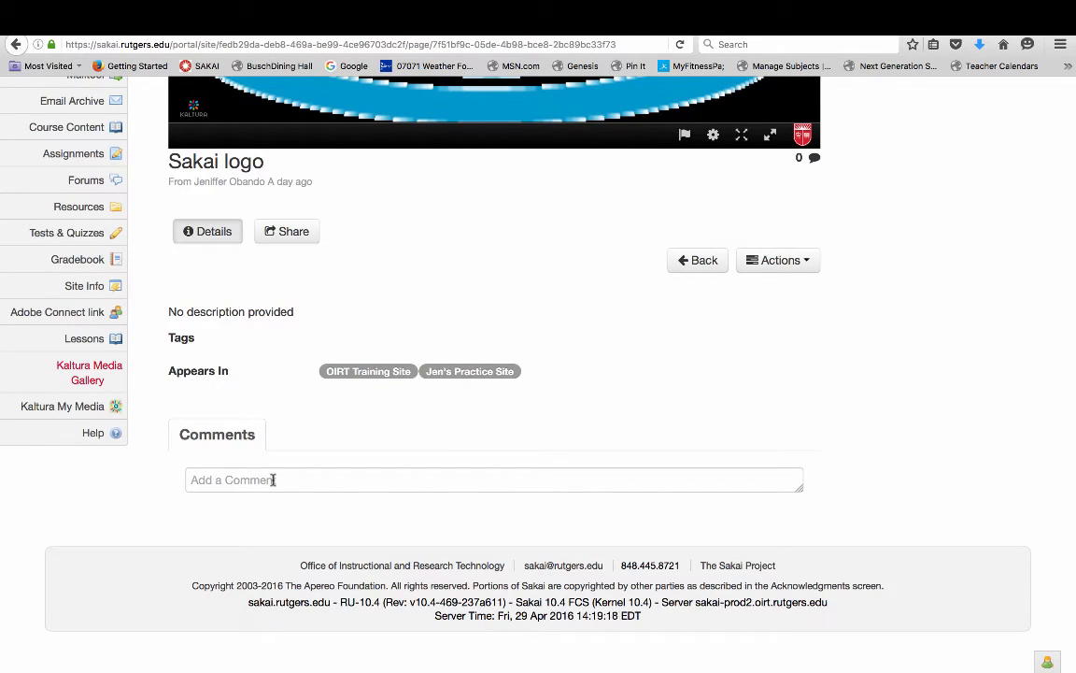
{"action": "left_click", "coordinate": [809, 262]}
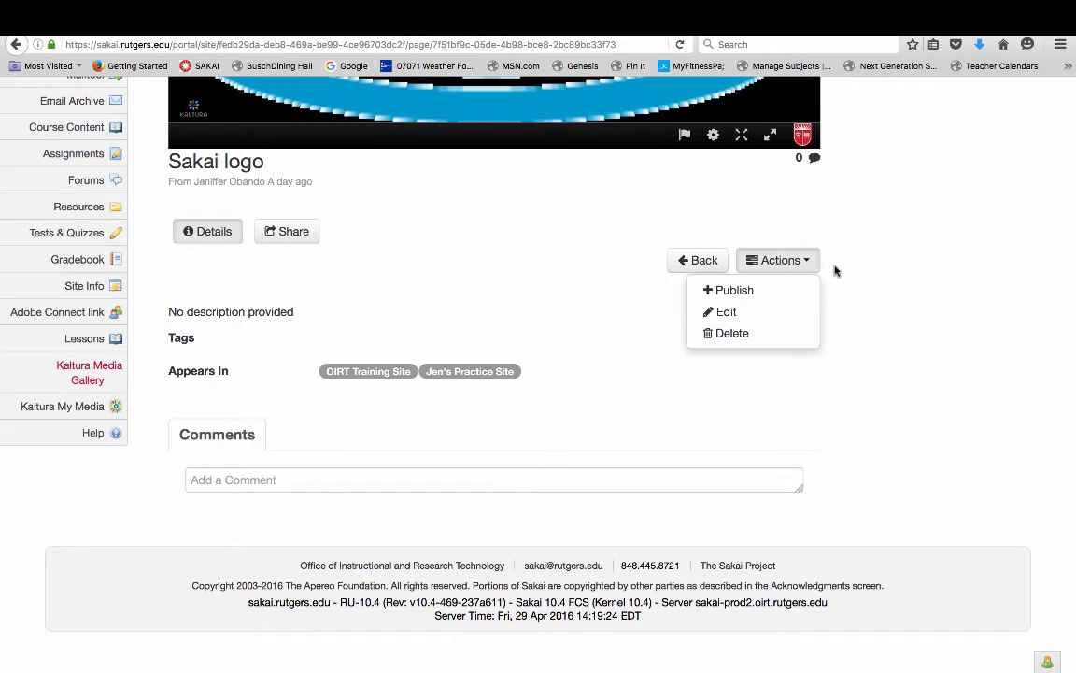
{"action": "left_click", "coordinate": [641, 236]}
{"action": "scroll", "coordinate": [641, 236], "scroll_direction": "up", "scroll_amount": 5}
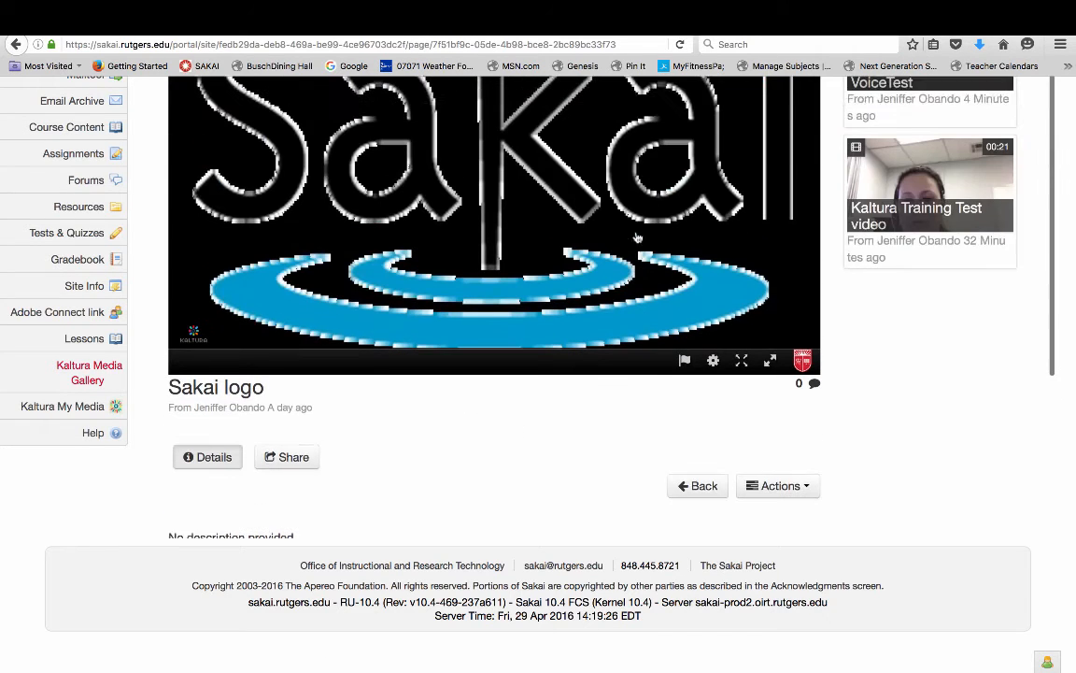
{"action": "scroll", "coordinate": [558, 329], "scroll_direction": "up", "scroll_amount": 3}
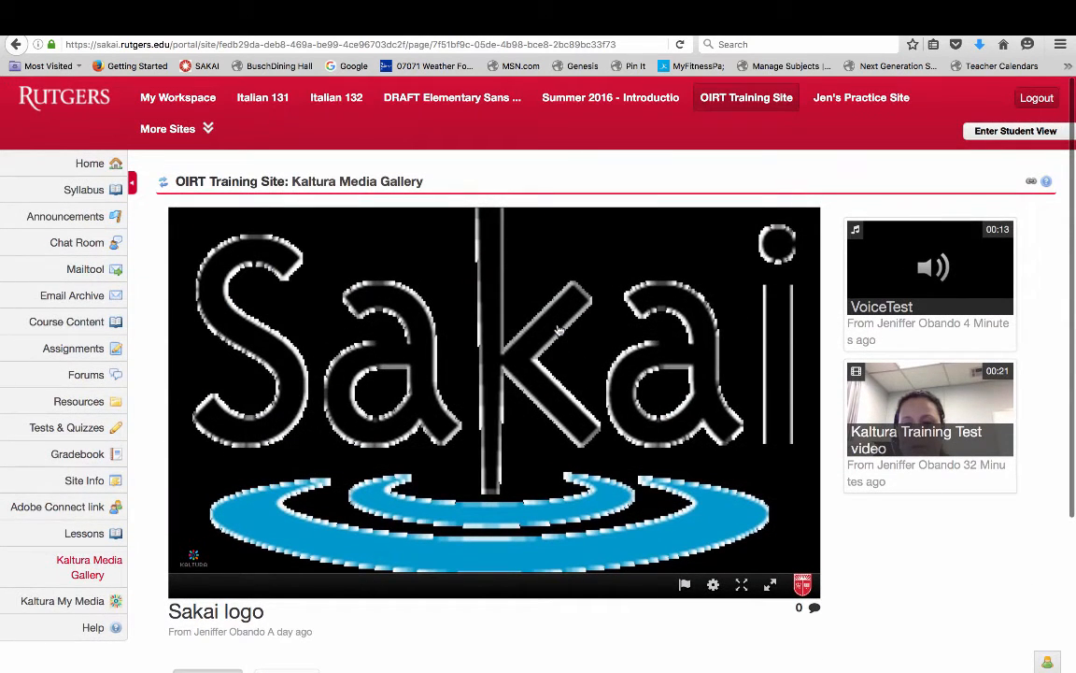
{"action": "left_click", "coordinate": [163, 184]}
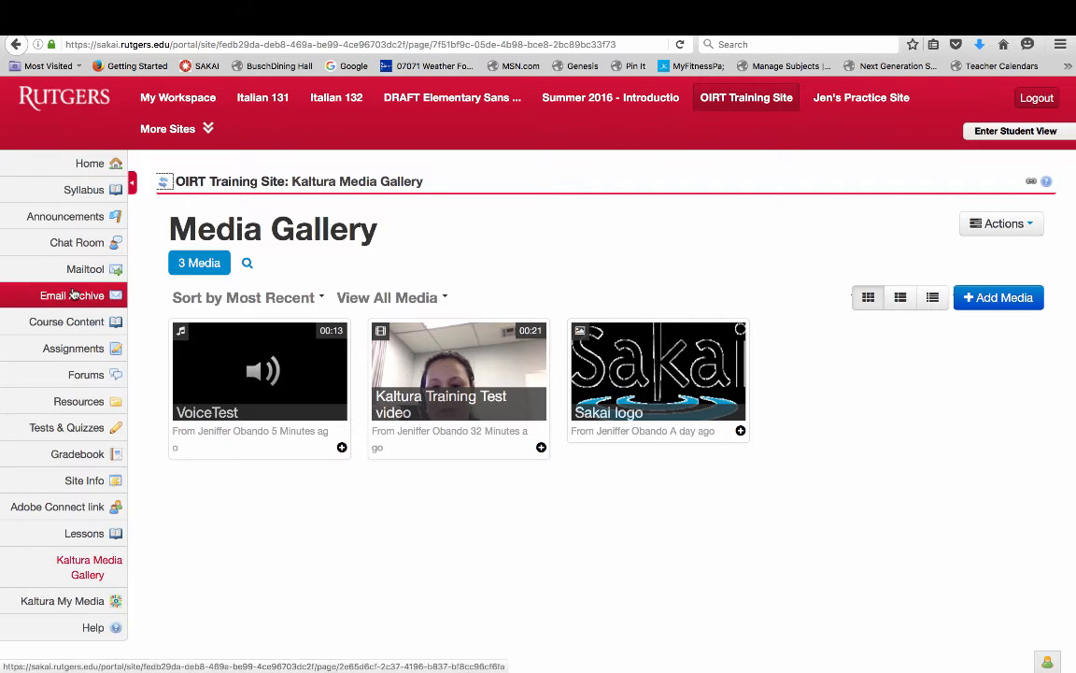
Open Kaltura My Media in the OIRT Training Site and select the Rutgers University Seal image.
{"action": "left_click", "coordinate": [84, 603]}
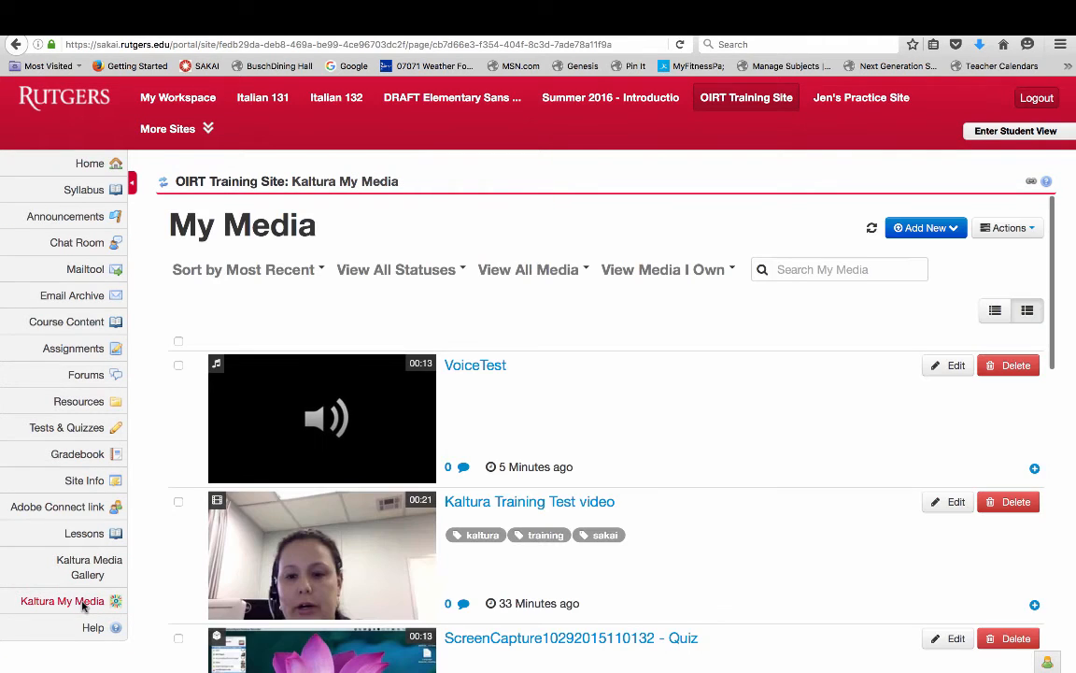
{"action": "scroll", "coordinate": [155, 421], "scroll_direction": "down", "scroll_amount": 3}
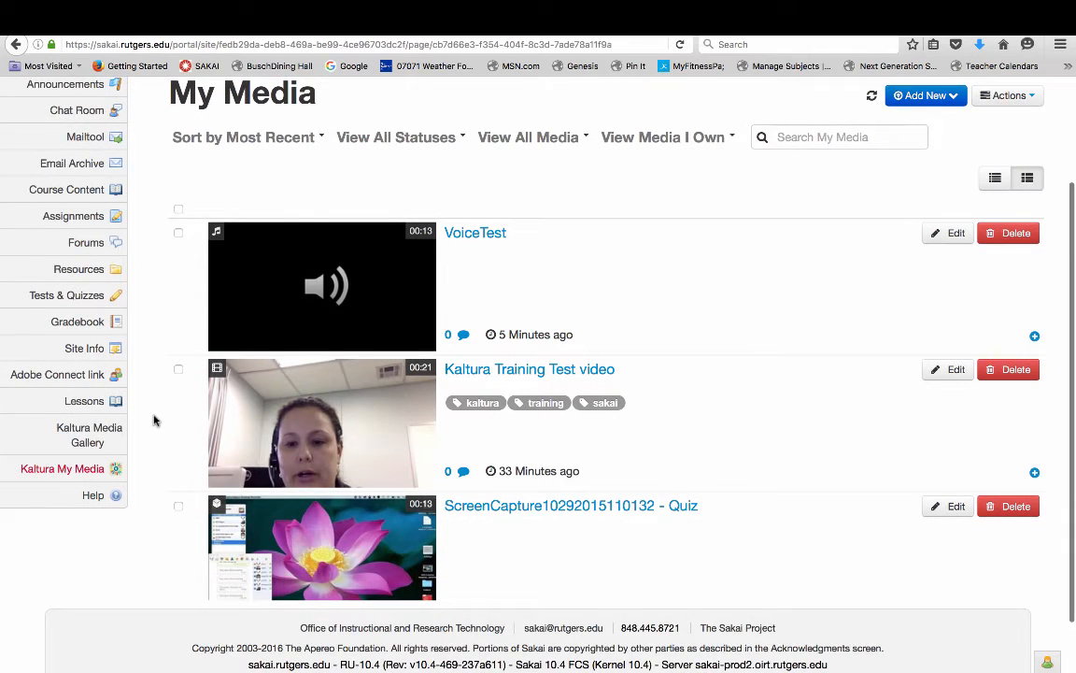
{"action": "scroll", "coordinate": [155, 421], "scroll_direction": "down", "scroll_amount": 2}
{"action": "scroll", "coordinate": [368, 384], "scroll_direction": "down", "scroll_amount": 7}
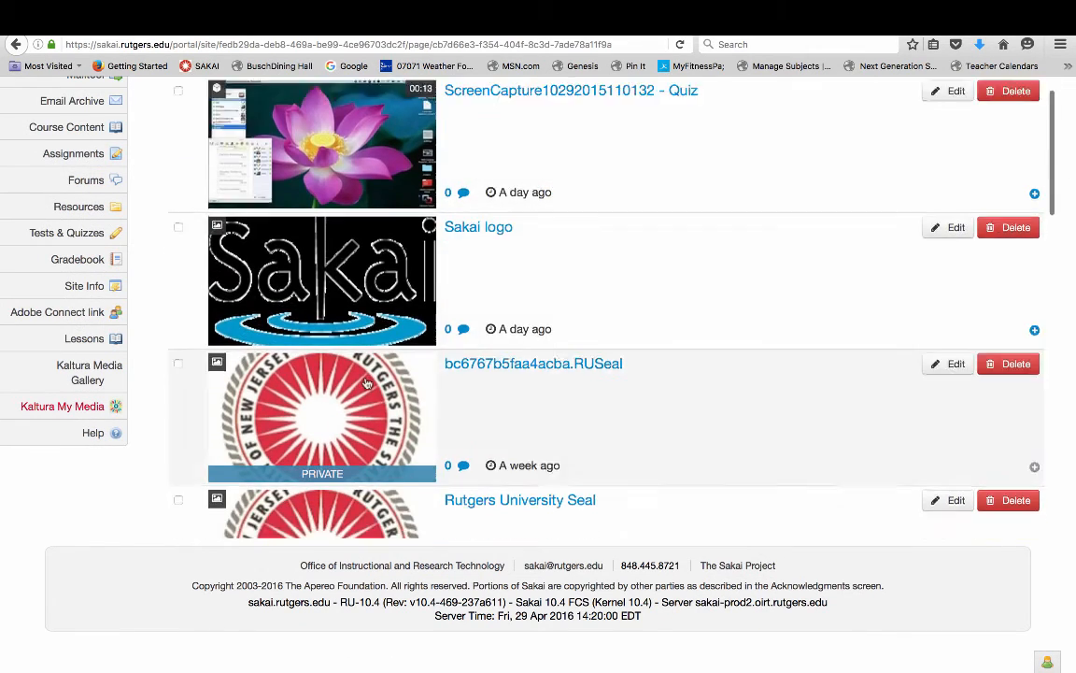
{"action": "scroll", "coordinate": [367, 384], "scroll_direction": "down", "scroll_amount": 4}
{"action": "scroll", "coordinate": [367, 384], "scroll_direction": "up", "scroll_amount": 1}
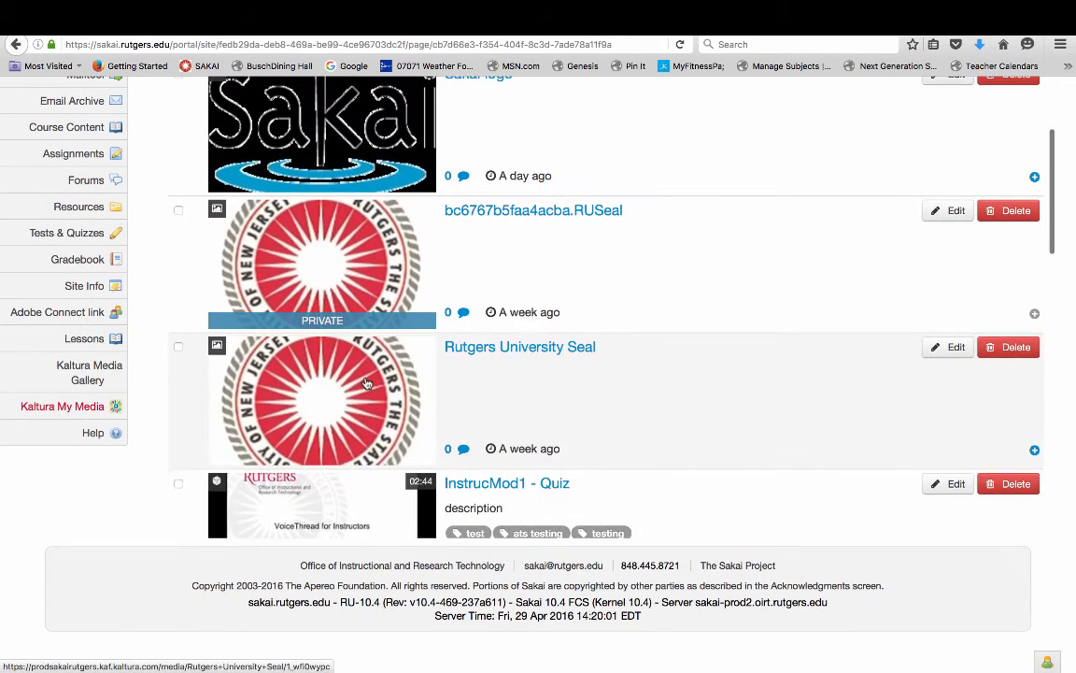
{"action": "left_click", "coordinate": [179, 351]}
{"action": "scroll", "coordinate": [144, 328], "scroll_direction": "up", "scroll_amount": 4}
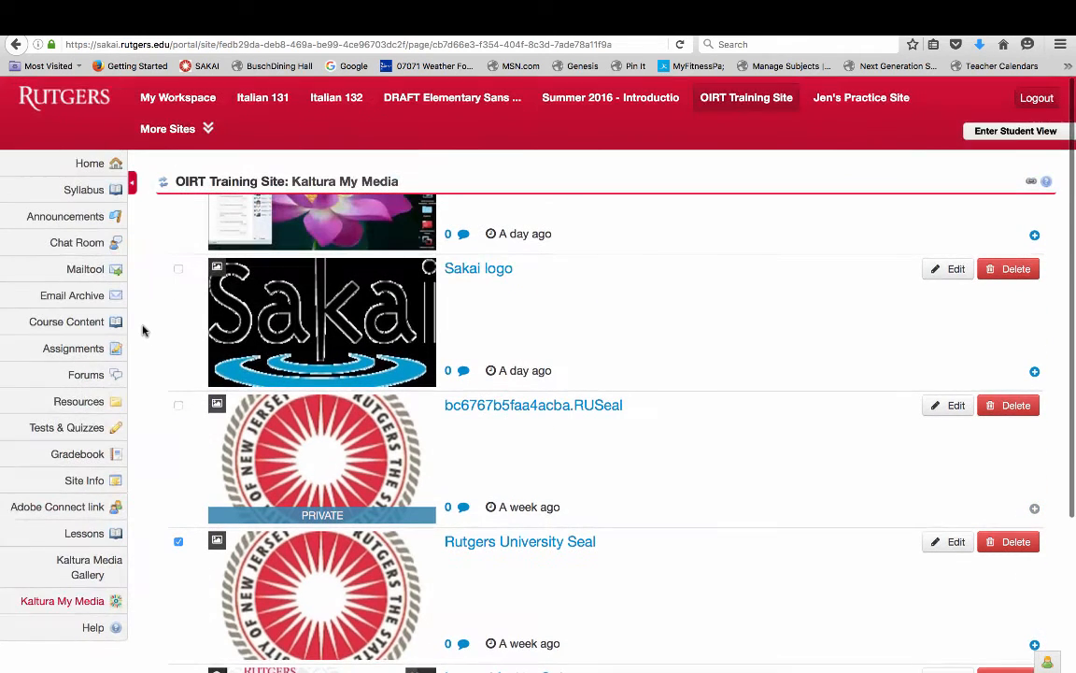
Open the publishing options for the selected image and compare the Private and Published settings, leaving Published chosen.
{"action": "scroll", "coordinate": [346, 318], "scroll_direction": "up", "scroll_amount": 10}
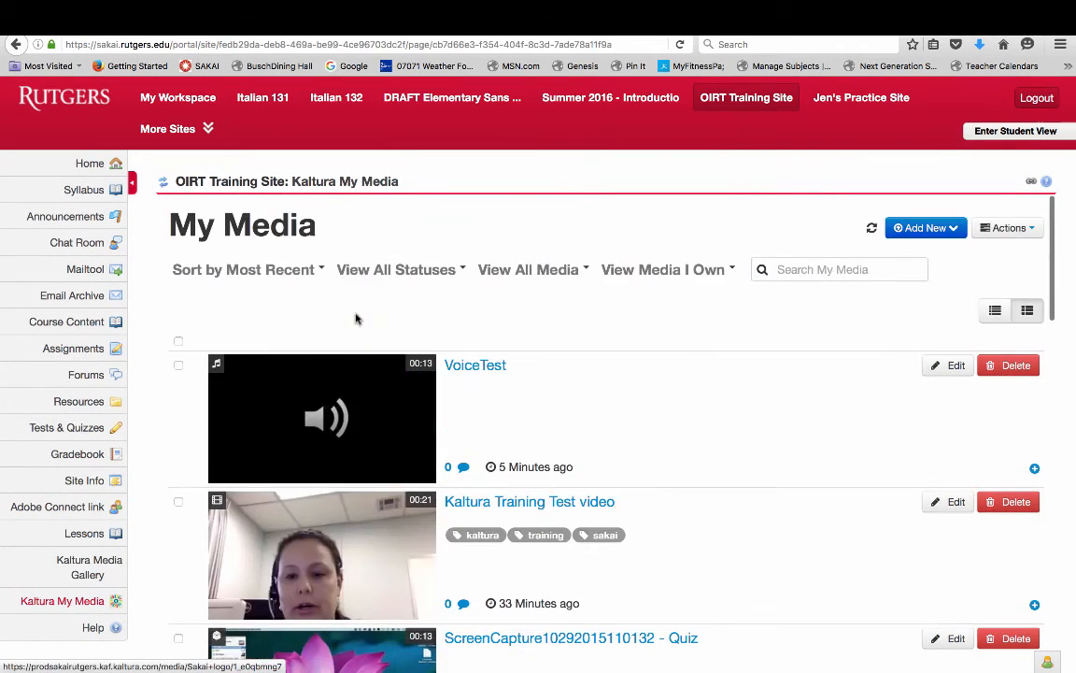
{"action": "left_click", "coordinate": [1000, 228]}
{"action": "left_click", "coordinate": [955, 262]}
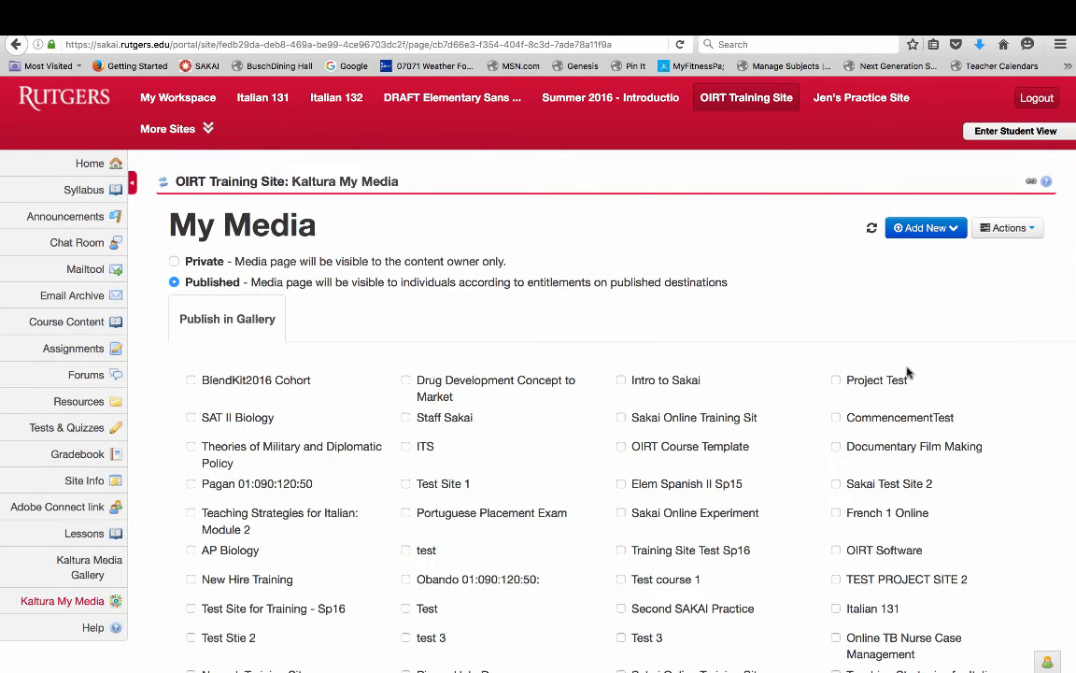
{"action": "scroll", "coordinate": [145, 297], "scroll_direction": "down", "scroll_amount": 1}
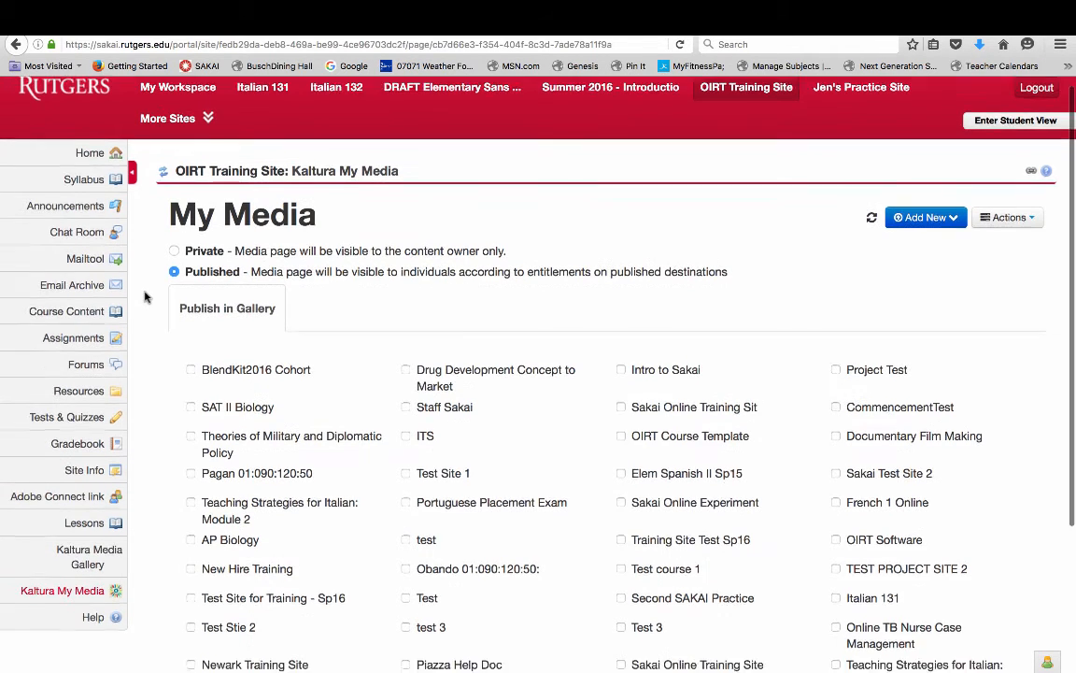
{"action": "scroll", "coordinate": [145, 297], "scroll_direction": "down", "scroll_amount": 1}
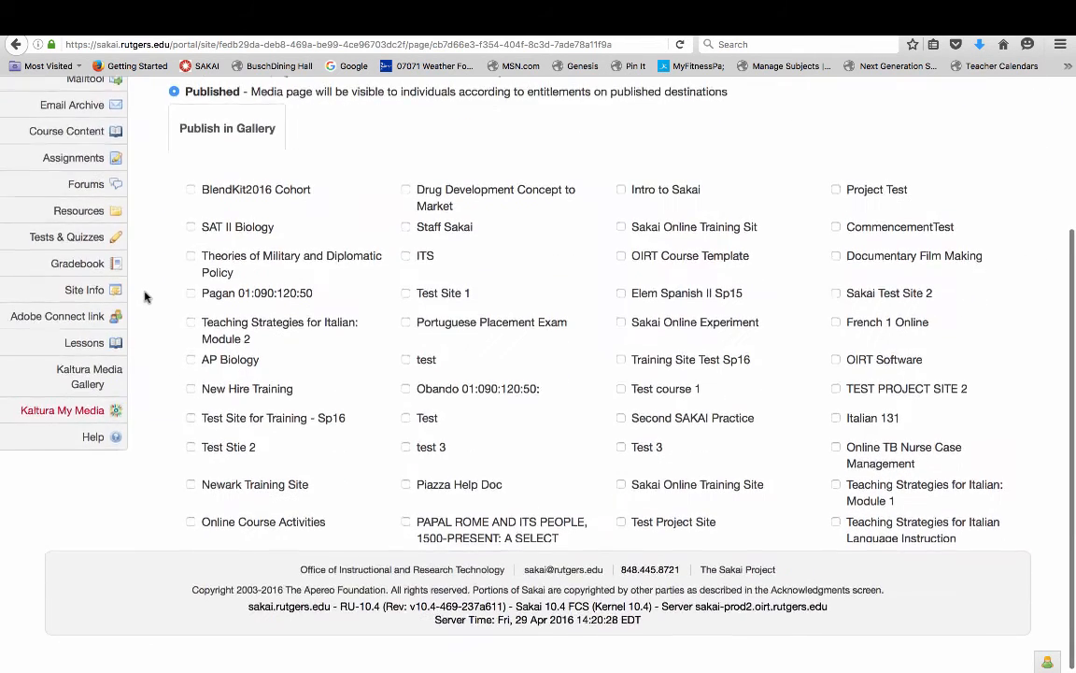
{"action": "scroll", "coordinate": [145, 297], "scroll_direction": "up", "scroll_amount": 1}
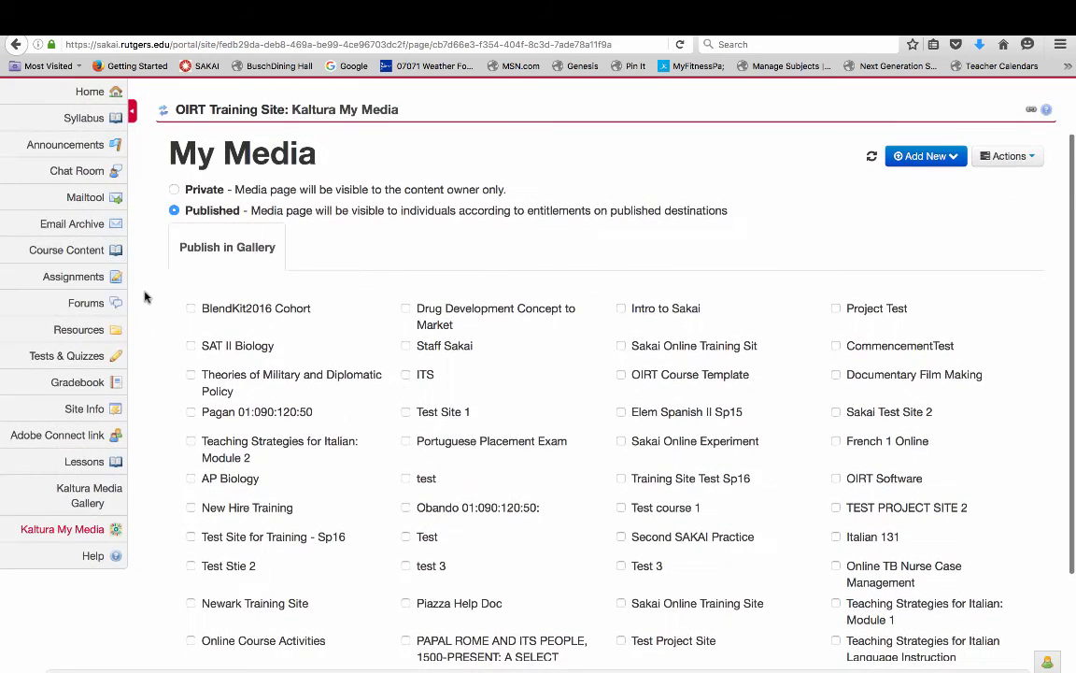
{"action": "left_click", "coordinate": [174, 190]}
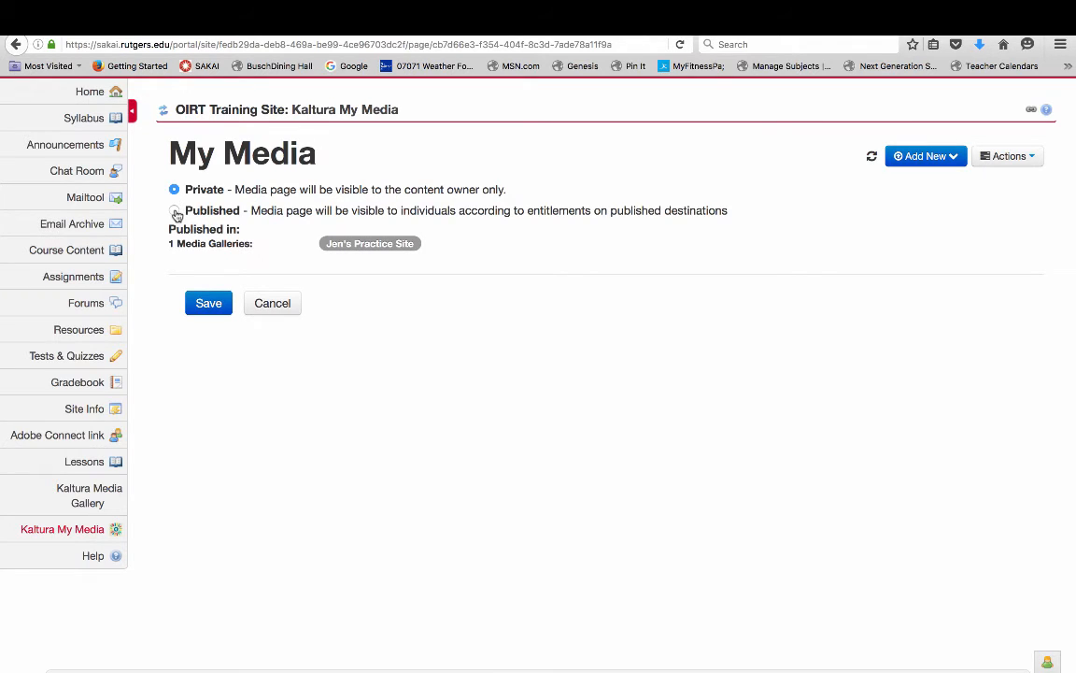
{"action": "left_click", "coordinate": [175, 213]}
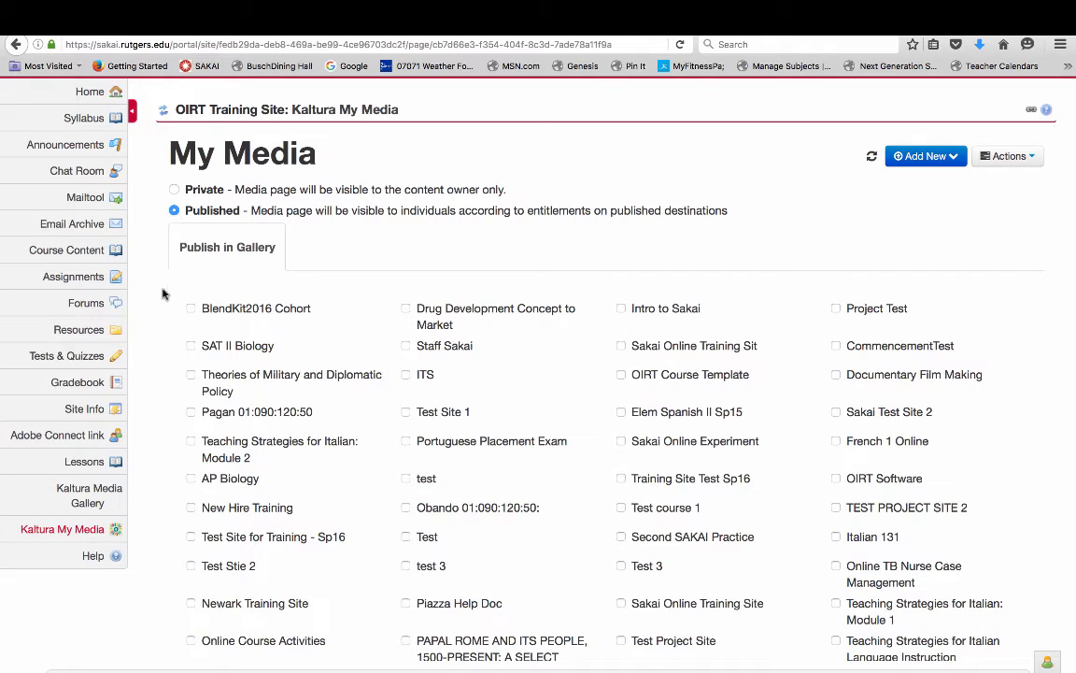
Choose the SAT II Biology and AP Biology galleries as publishing destinations and review where the image is published.
{"action": "scroll", "coordinate": [163, 303], "scroll_direction": "down", "scroll_amount": 2}
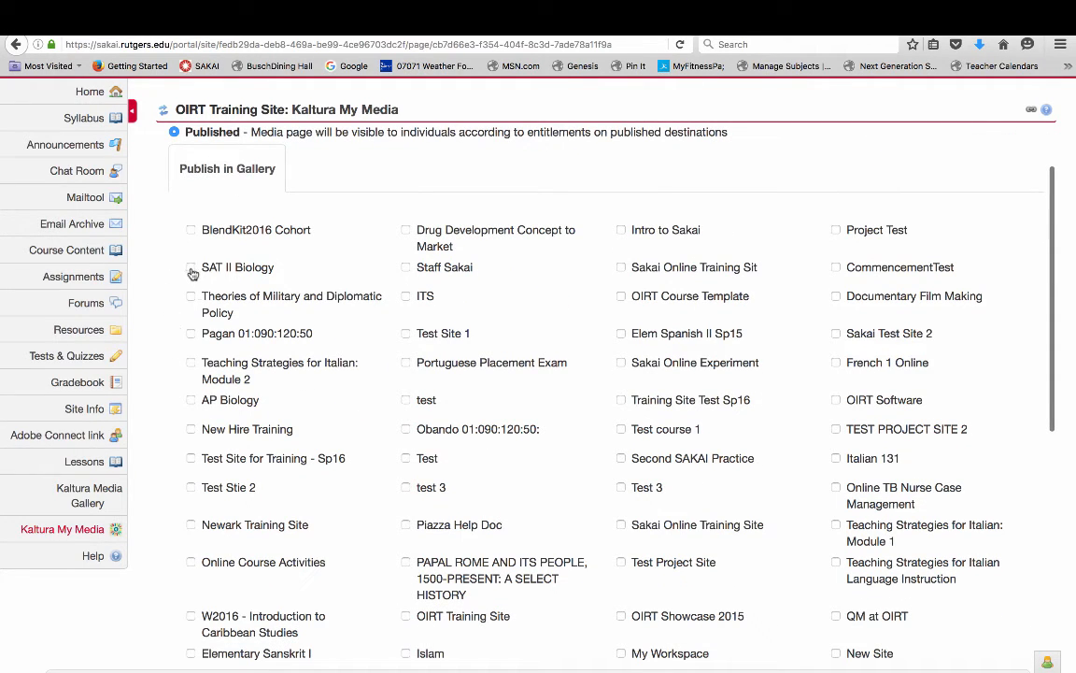
{"action": "left_click", "coordinate": [191, 268]}
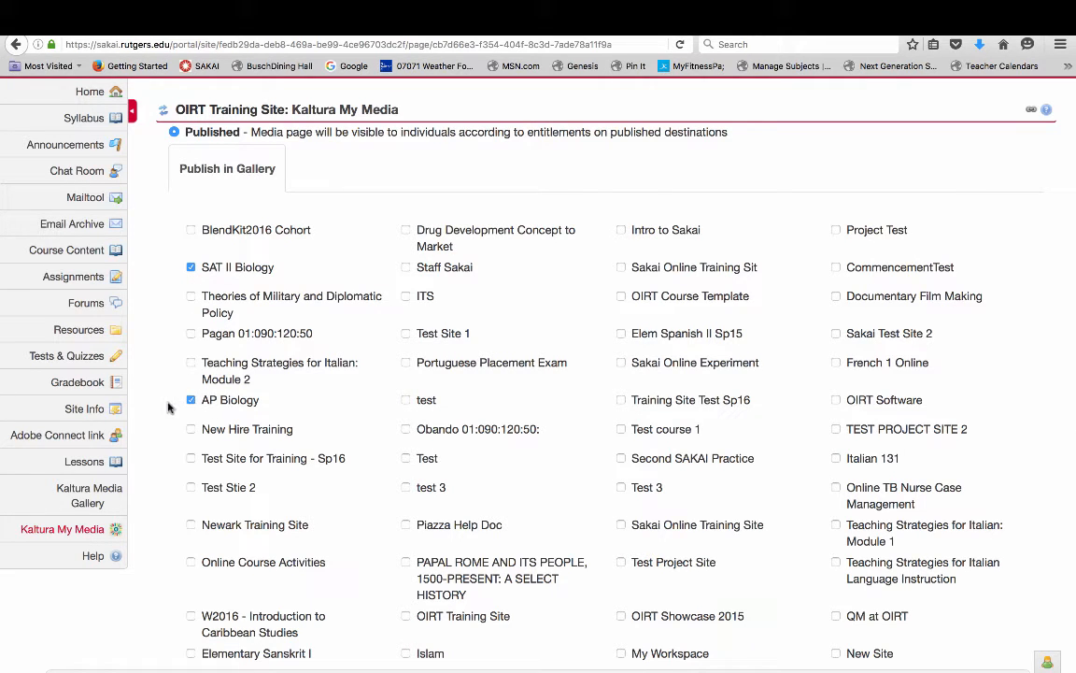
{"action": "scroll", "coordinate": [169, 407], "scroll_direction": "down", "scroll_amount": 10}
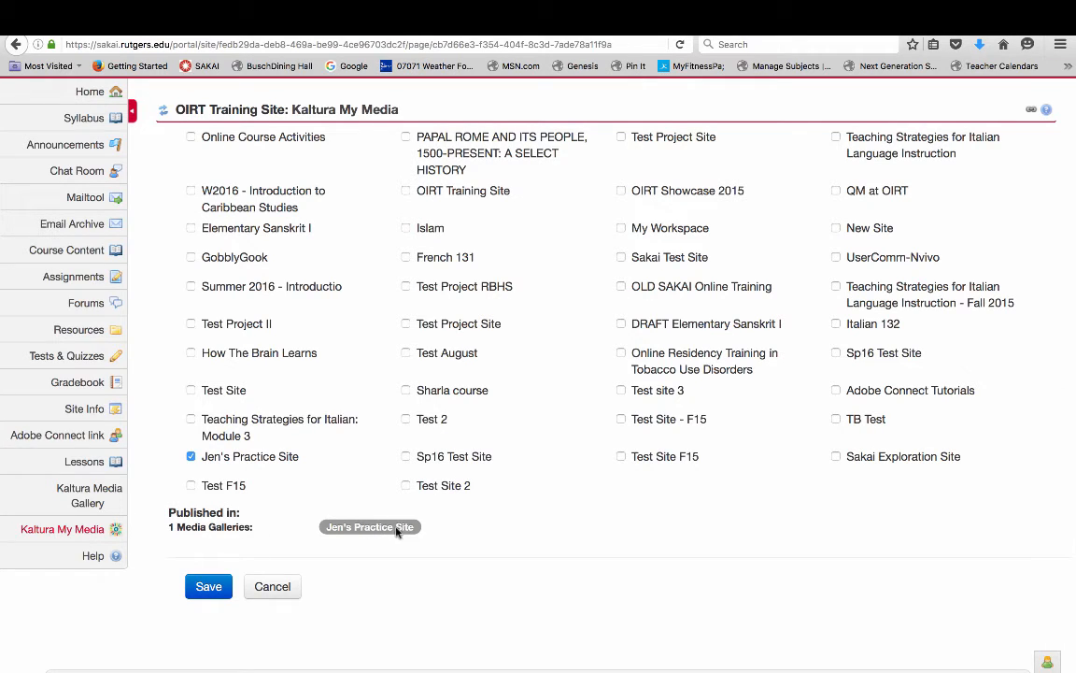
Save the gallery publication settings for the selected media and review the Publish in Gallery page.
{"action": "left_click", "coordinate": [210, 587]}
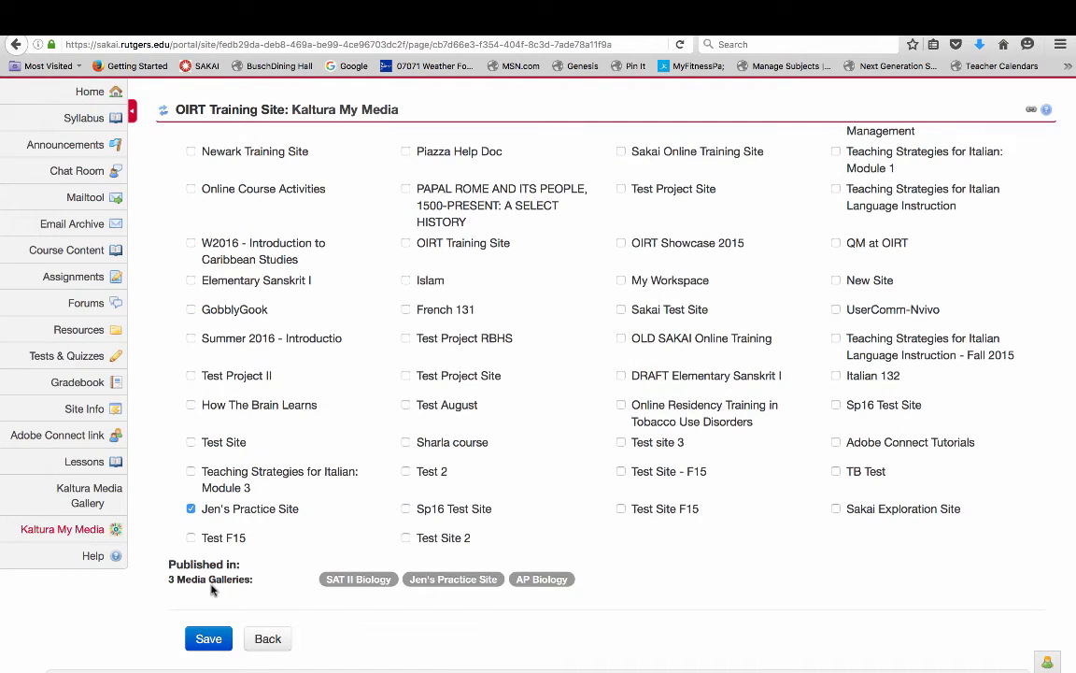
{"action": "scroll", "coordinate": [212, 589], "scroll_direction": "up", "scroll_amount": 5}
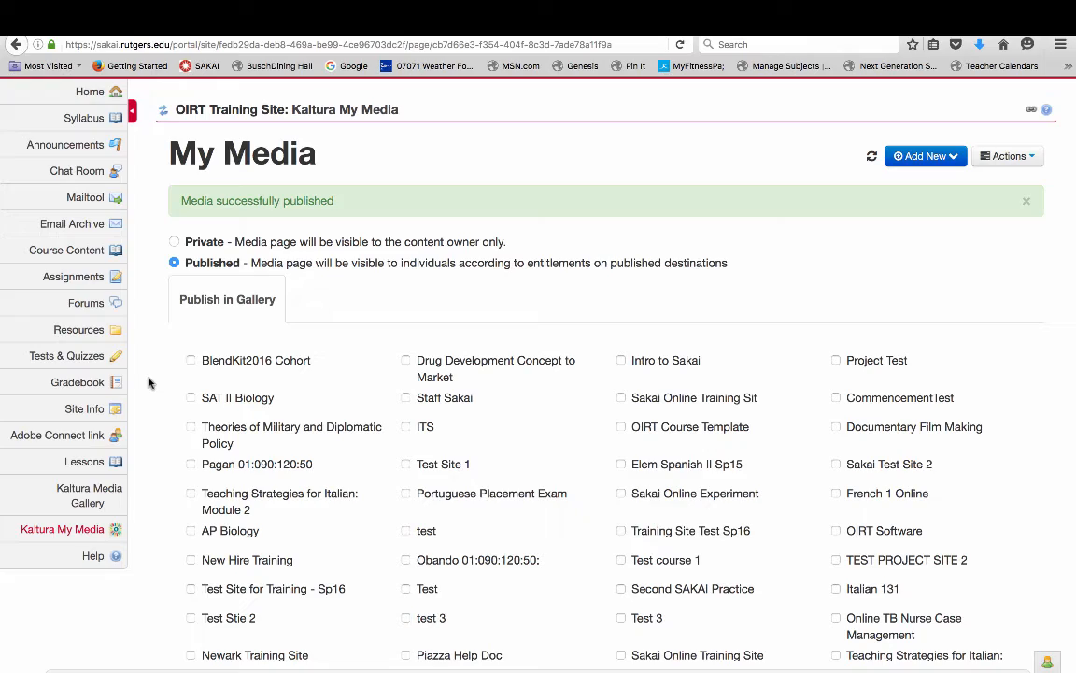
{"action": "scroll", "coordinate": [147, 382], "scroll_direction": "down", "scroll_amount": 5}
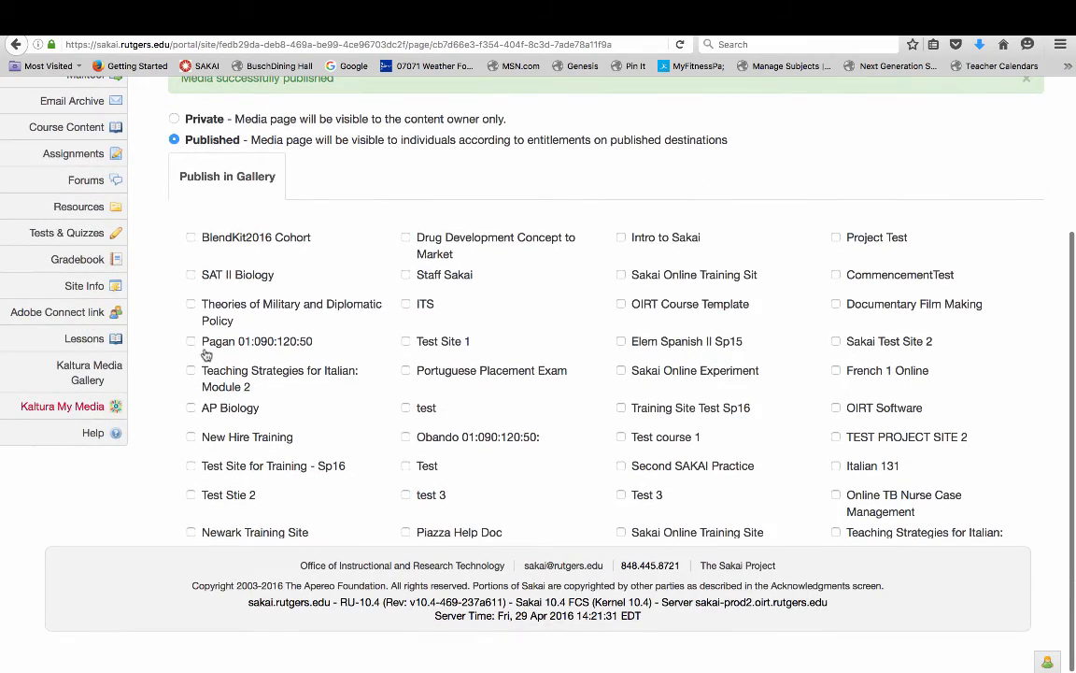
{"action": "scroll", "coordinate": [243, 346], "scroll_direction": "down", "scroll_amount": 3}
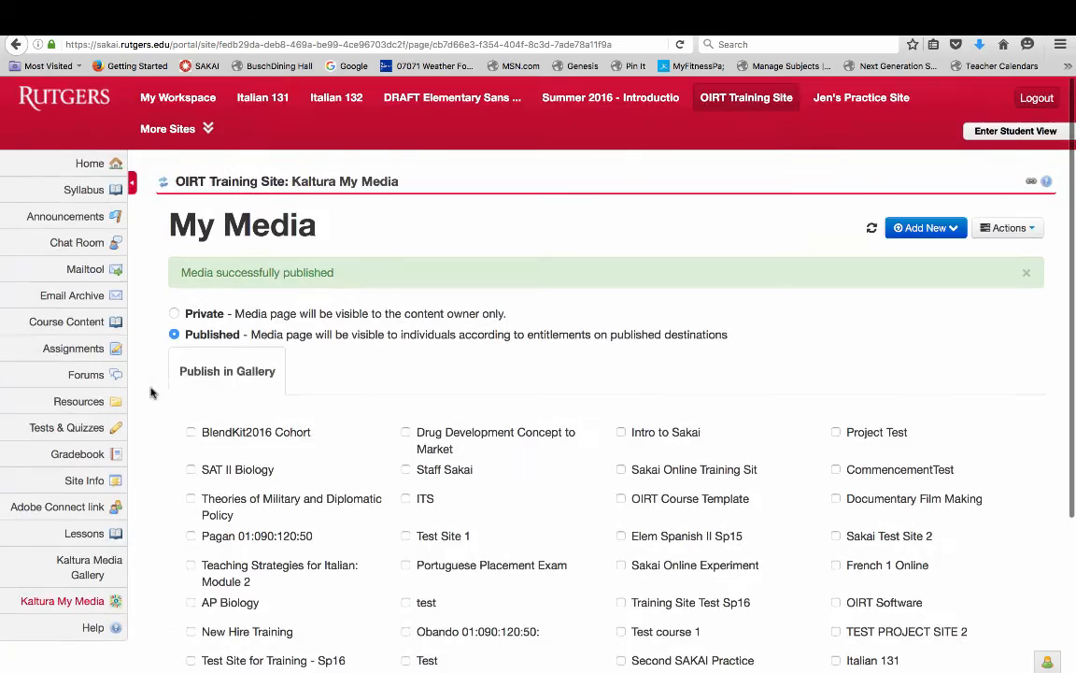
{"action": "scroll", "coordinate": [152, 392], "scroll_direction": "down", "scroll_amount": 4}
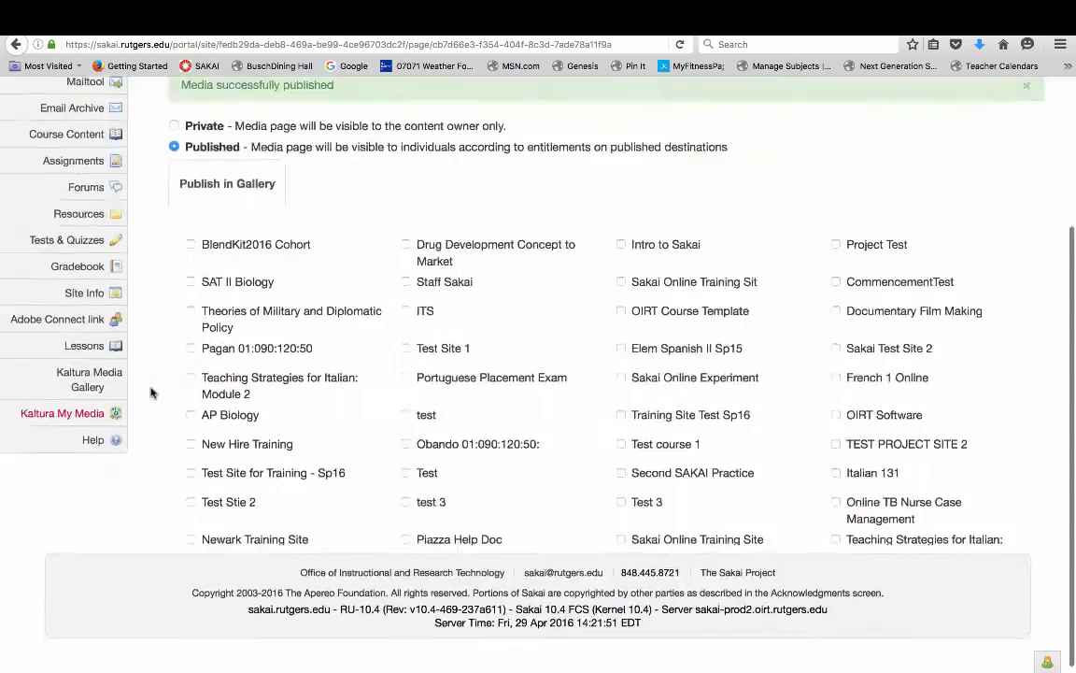
{"action": "scroll", "coordinate": [150, 393], "scroll_direction": "up", "scroll_amount": 5}
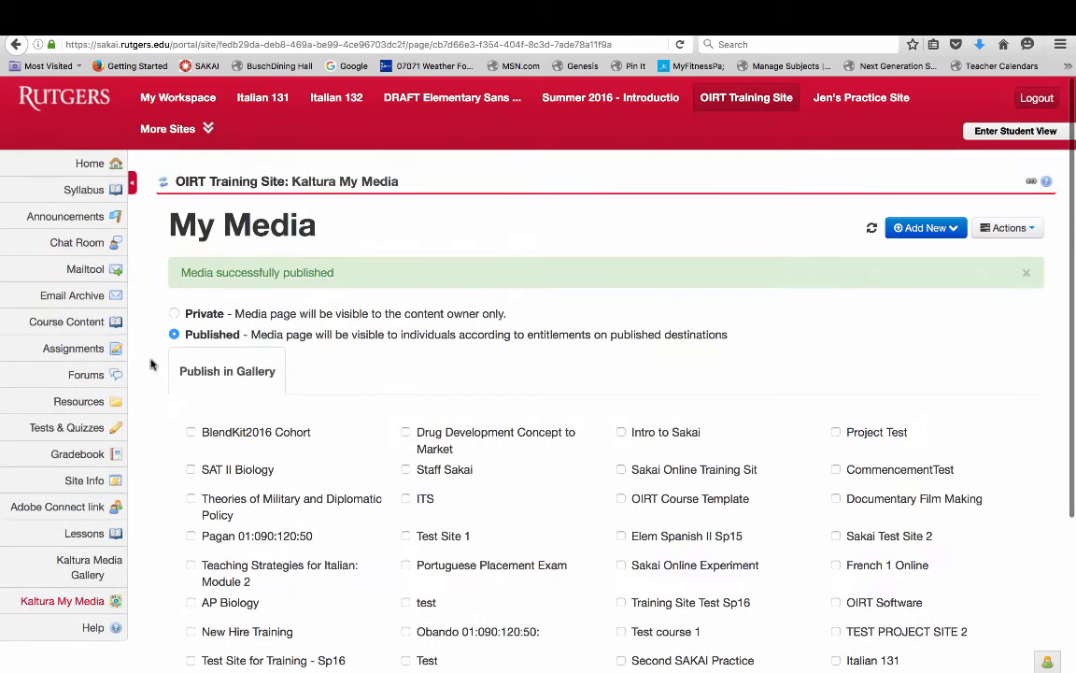
In My Workspace, set VoiceTest, Kaltura Training Test video and Sakai logo to Private and confirm un-publishing them from all Media Galleries.
{"action": "left_click", "coordinate": [178, 99]}
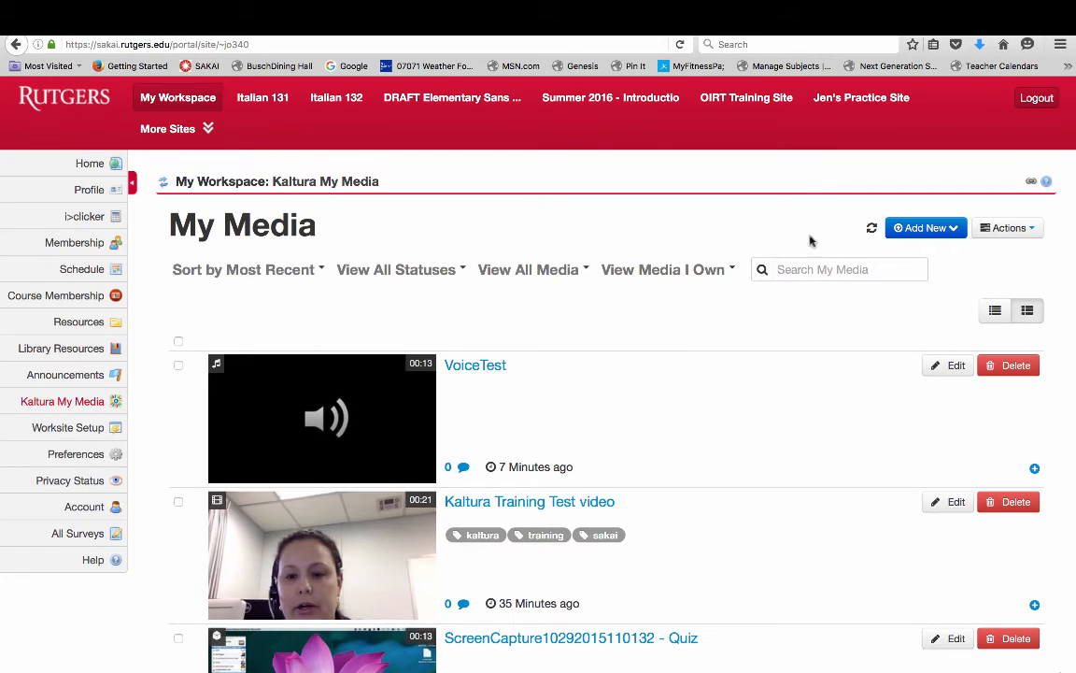
{"action": "scroll", "coordinate": [309, 485], "scroll_direction": "down", "scroll_amount": 3}
{"action": "scroll", "coordinate": [309, 484], "scroll_direction": "up", "scroll_amount": 3}
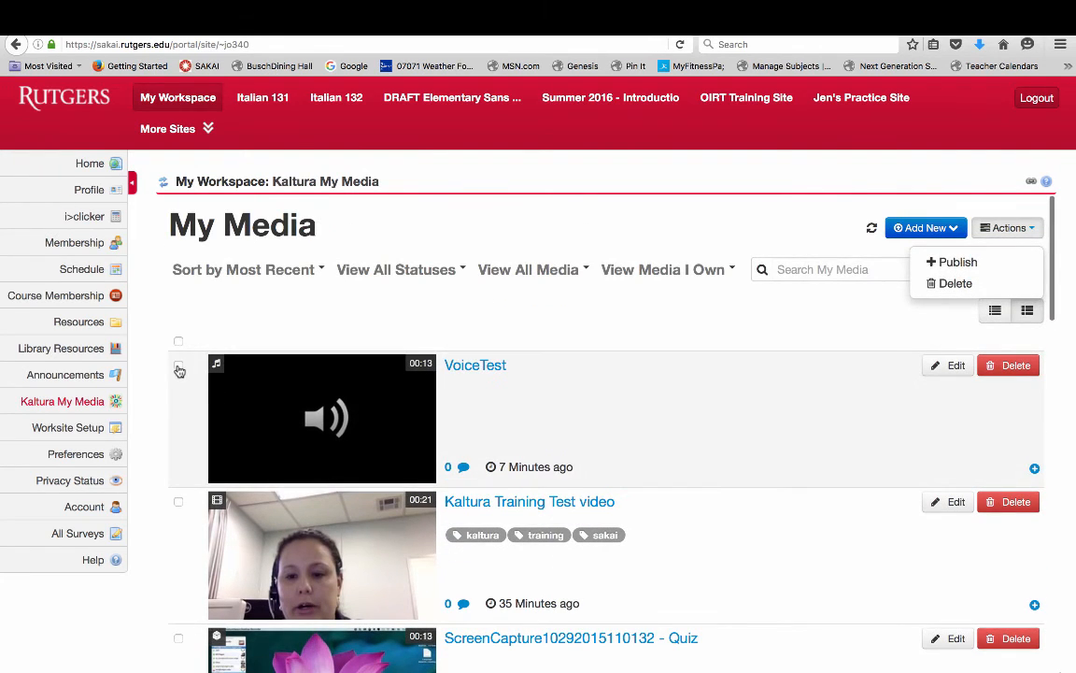
{"action": "left_click", "coordinate": [179, 365]}
{"action": "left_click", "coordinate": [182, 504]}
{"action": "scroll", "coordinate": [180, 504], "scroll_direction": "down", "scroll_amount": 5}
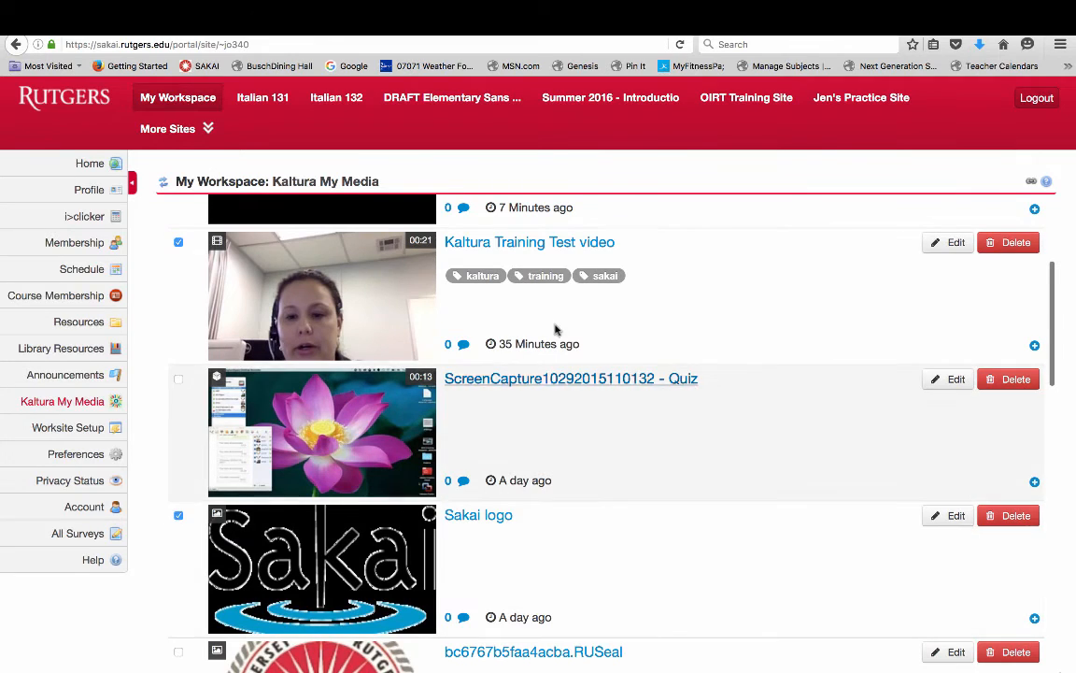
{"action": "scroll", "coordinate": [557, 329], "scroll_direction": "up", "scroll_amount": 5}
{"action": "left_click", "coordinate": [1009, 228]}
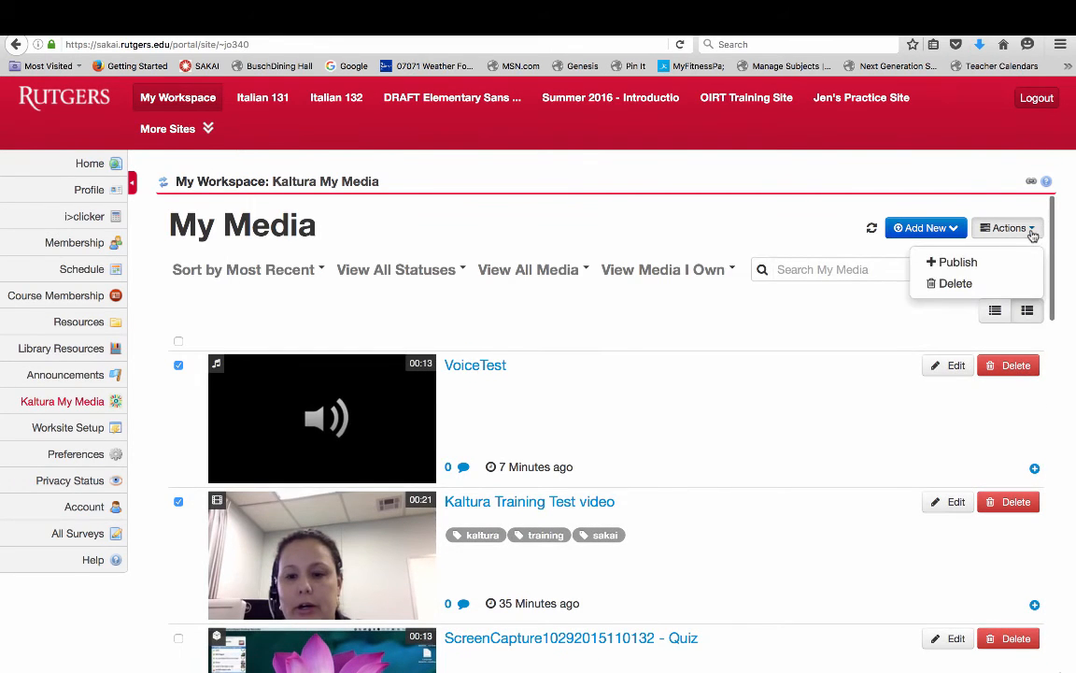
{"action": "left_click", "coordinate": [965, 263]}
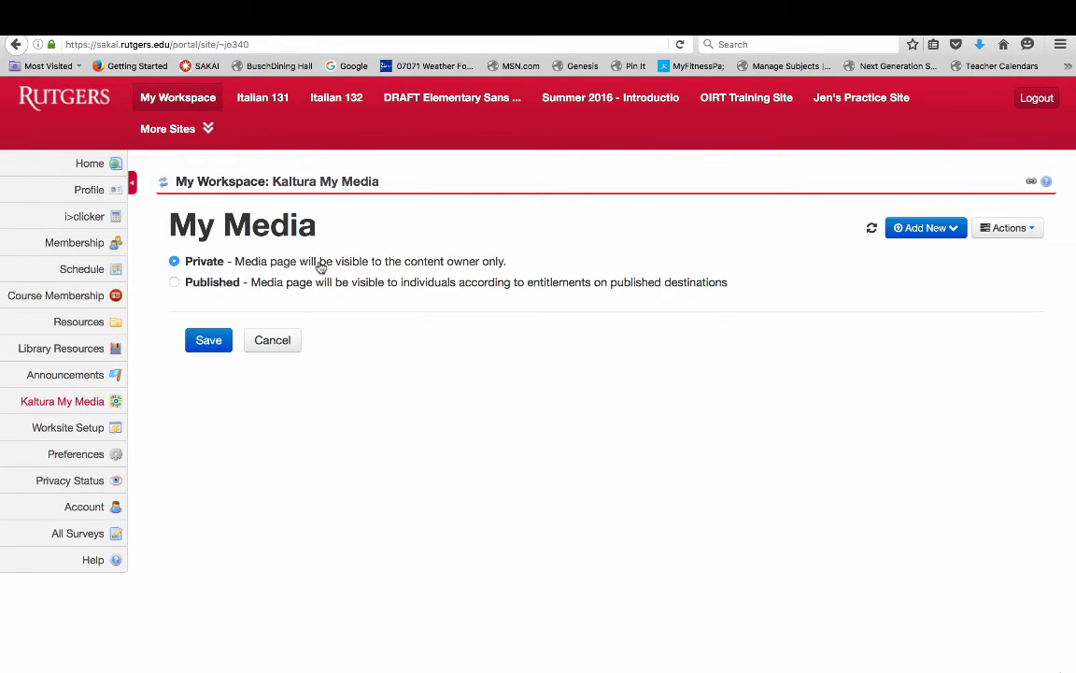
{"action": "left_click", "coordinate": [208, 342]}
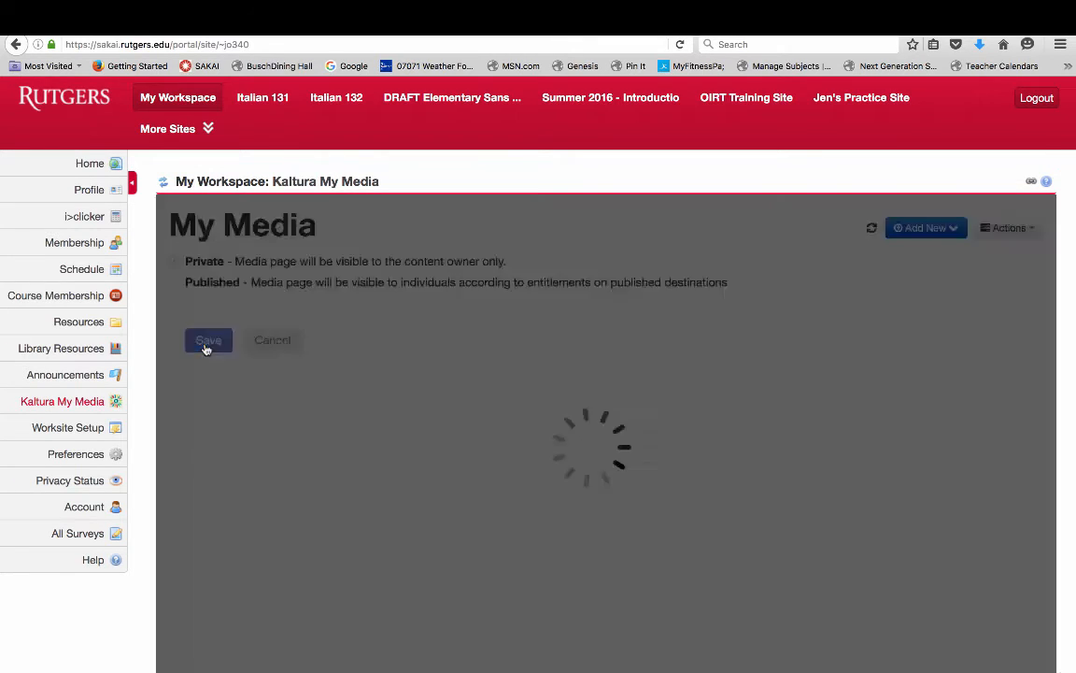
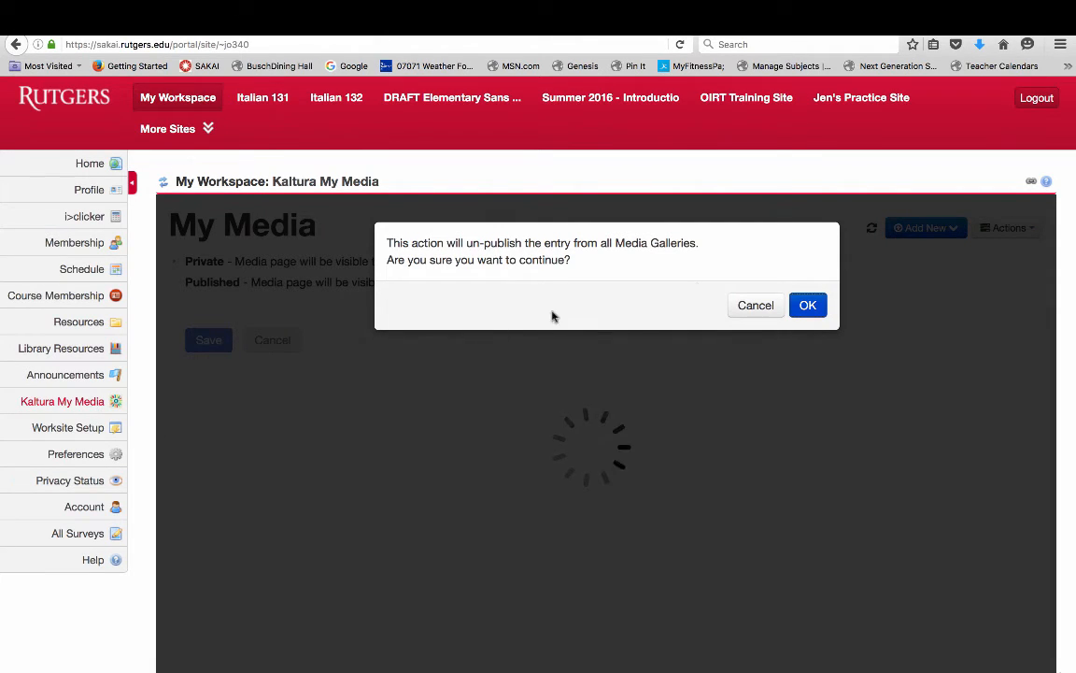
{"action": "left_click", "coordinate": [809, 307]}
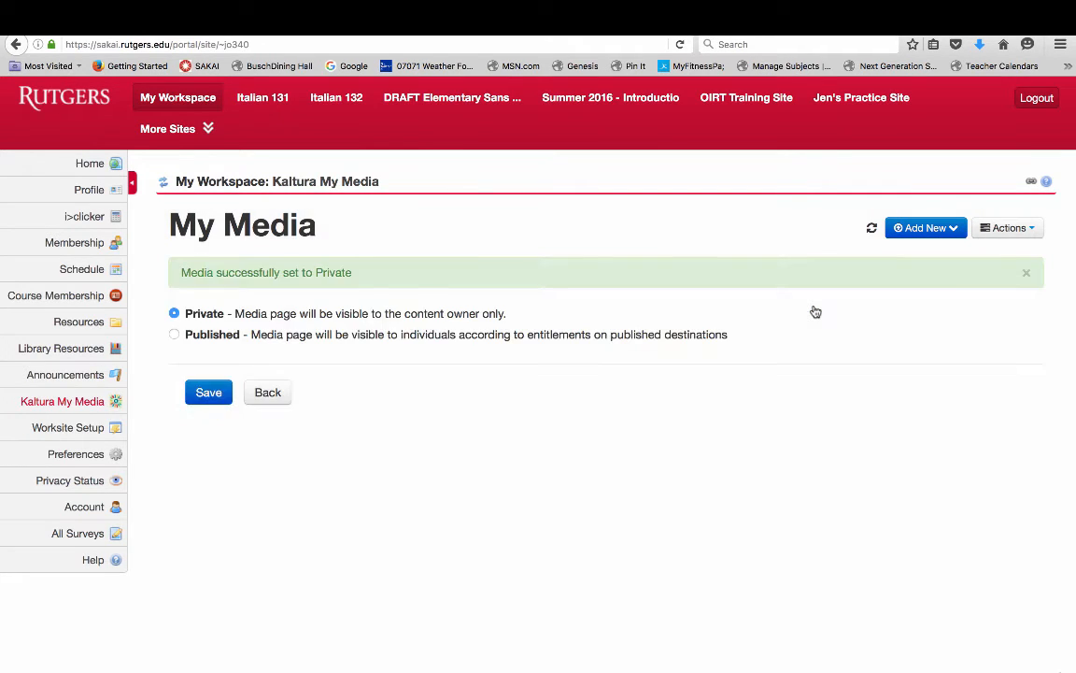
Publish VoiceTest, Kaltura Training Test video and Sakai logo to the OIRT Training Site's Kaltura Media Gallery.
{"action": "left_click", "coordinate": [766, 103]}
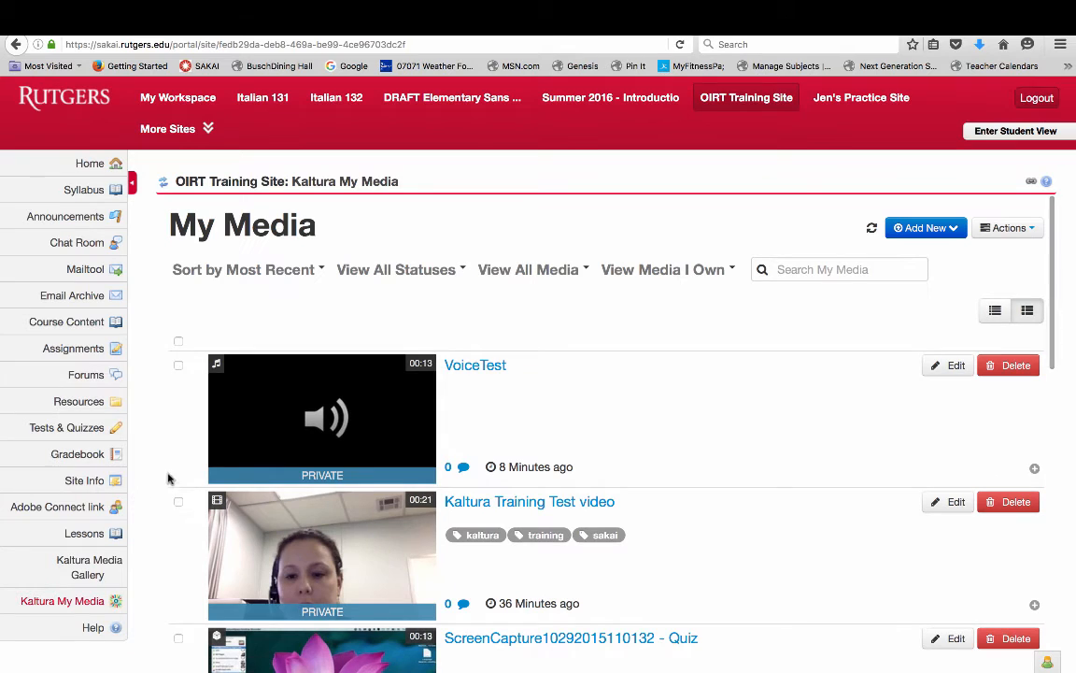
{"action": "left_click", "coordinate": [93, 581]}
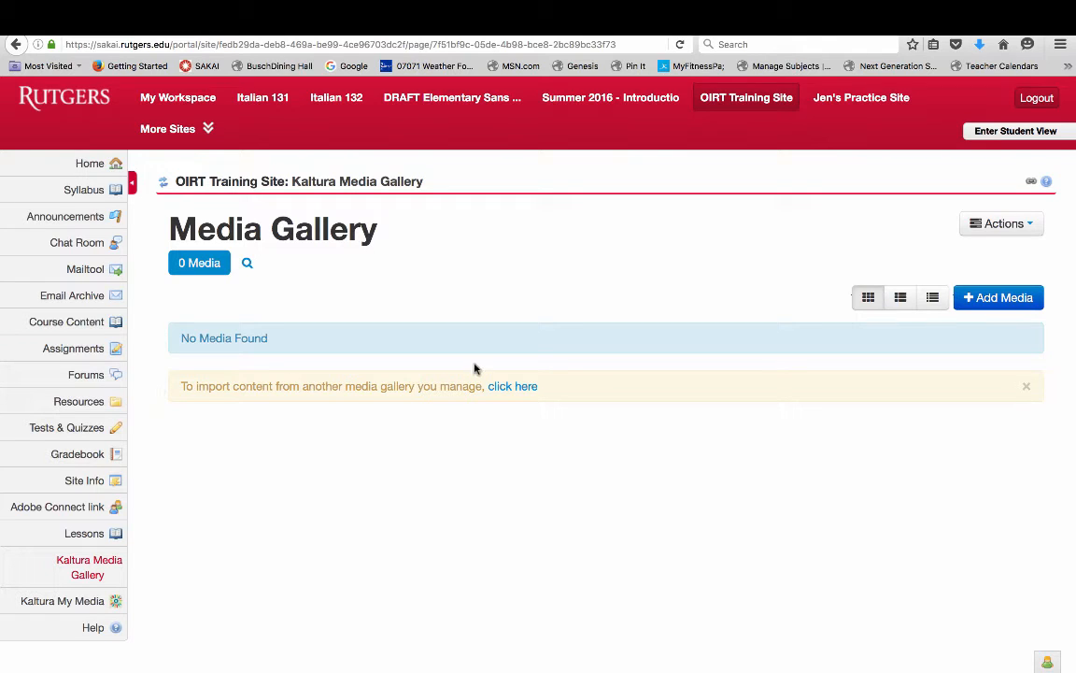
{"action": "left_click", "coordinate": [1008, 299]}
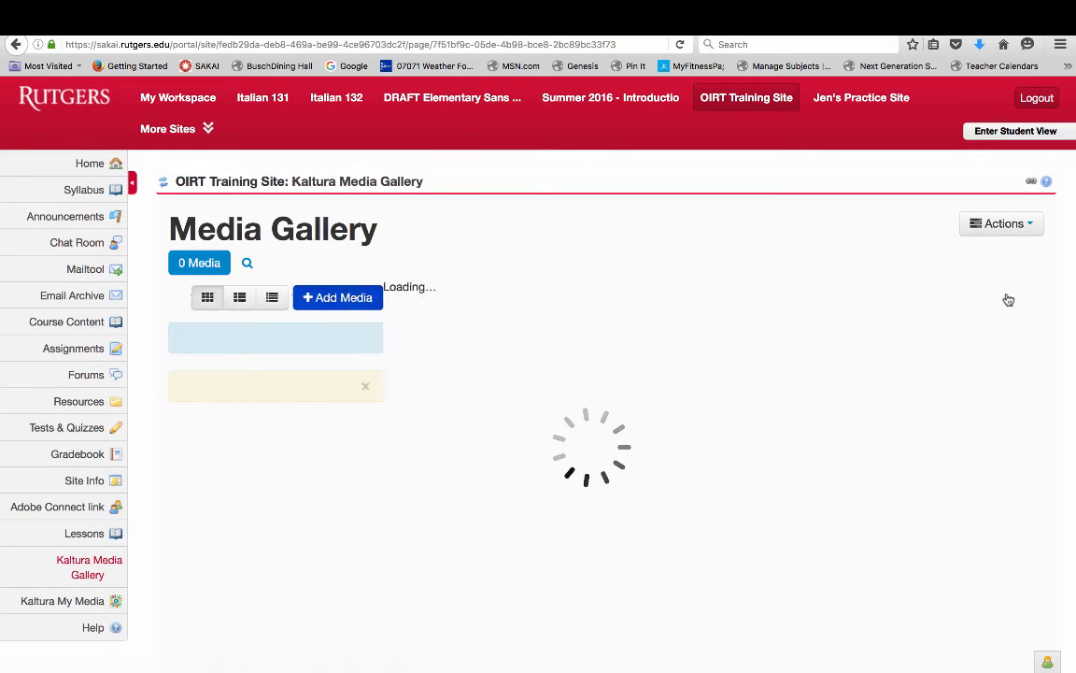
{"action": "scroll", "coordinate": [138, 400], "scroll_direction": "down", "scroll_amount": 5}
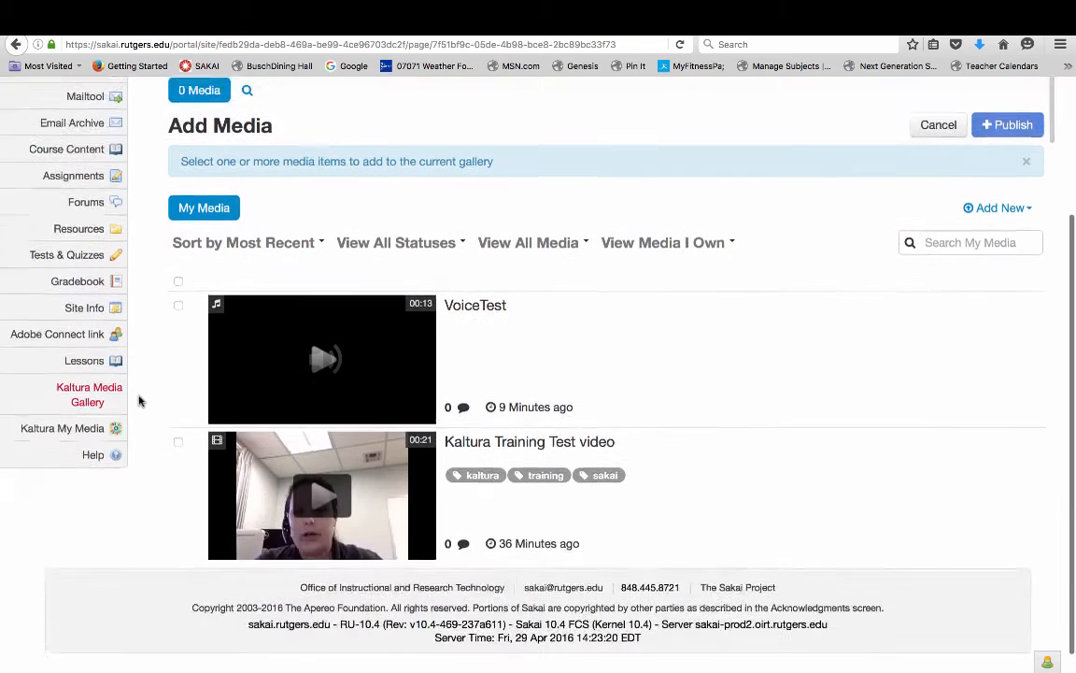
{"action": "left_click", "coordinate": [178, 296]}
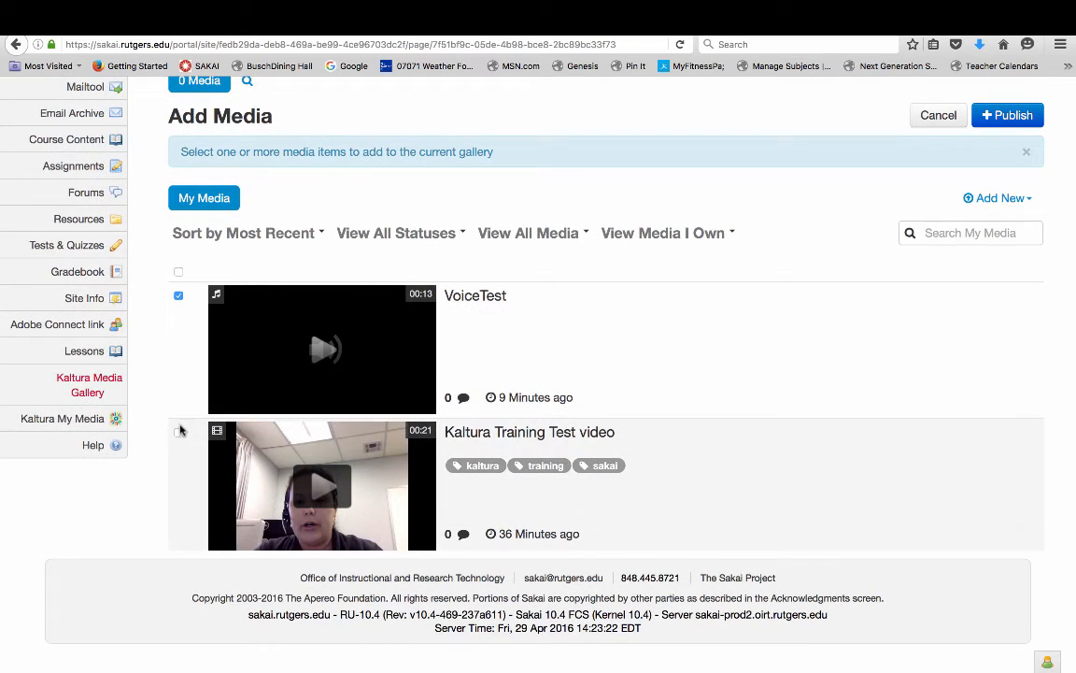
{"action": "left_click", "coordinate": [178, 432]}
{"action": "scroll", "coordinate": [156, 414], "scroll_direction": "down", "scroll_amount": 1}
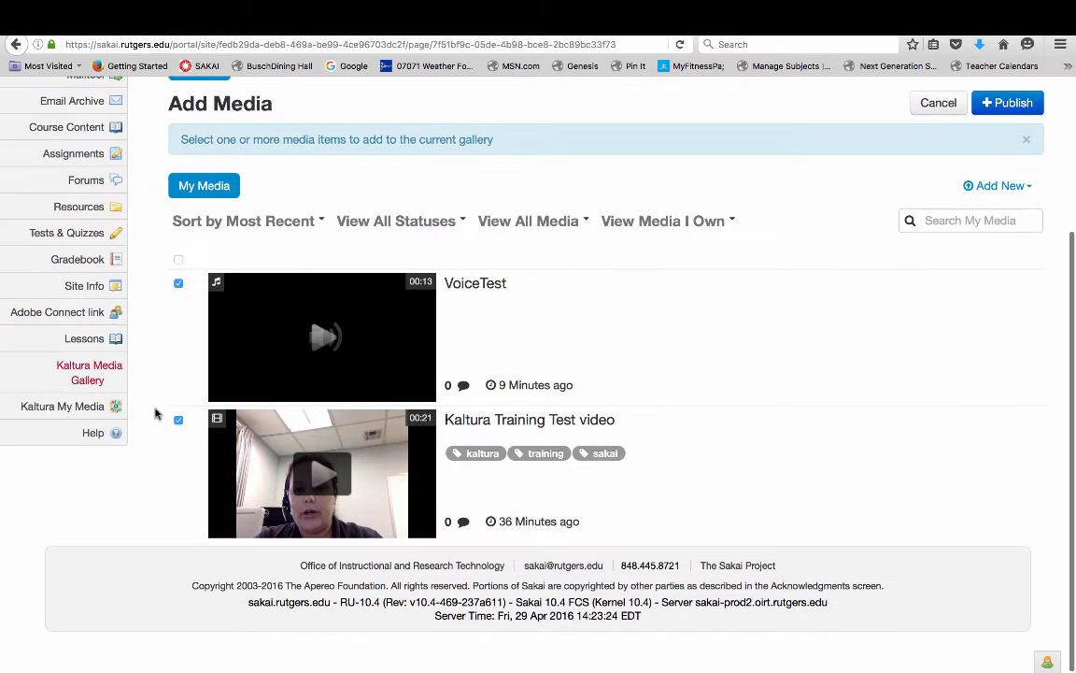
{"action": "scroll", "coordinate": [319, 428], "scroll_direction": "down", "scroll_amount": 5}
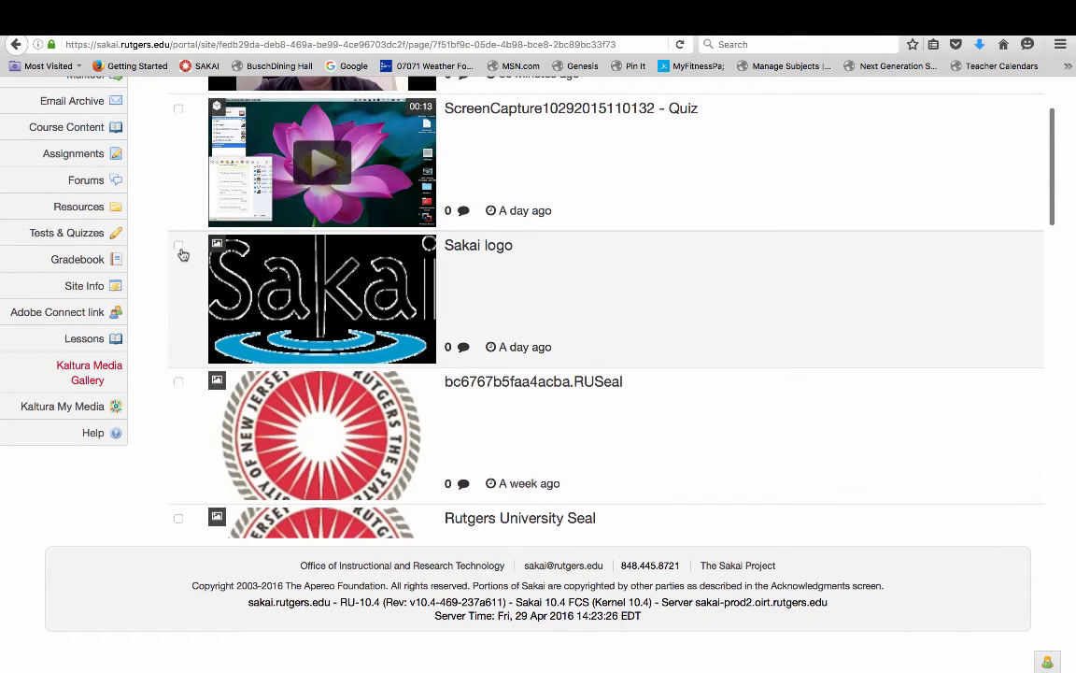
{"action": "left_click", "coordinate": [179, 245]}
{"action": "scroll", "coordinate": [156, 244], "scroll_direction": "up", "scroll_amount": 4}
{"action": "scroll", "coordinate": [236, 246], "scroll_direction": "up", "scroll_amount": 5}
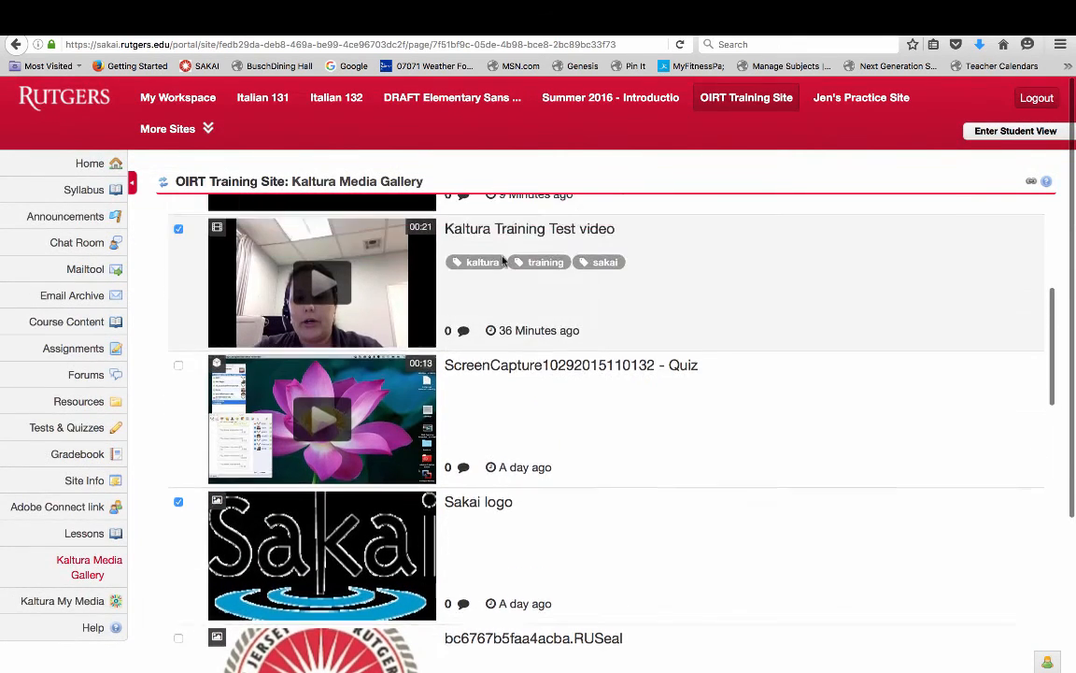
{"action": "left_click", "coordinate": [1011, 299]}
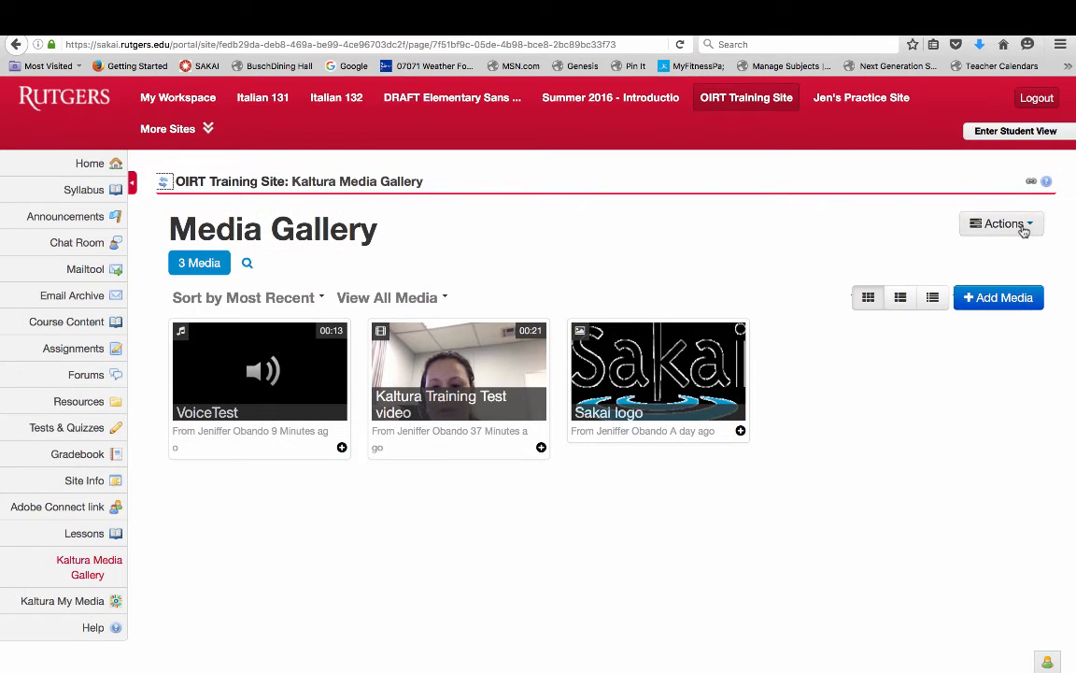
Open the Media Gallery for editing and review its description, tags, moderation and comment options.
{"action": "left_click", "coordinate": [1024, 225]}
{"action": "left_click", "coordinate": [793, 281]}
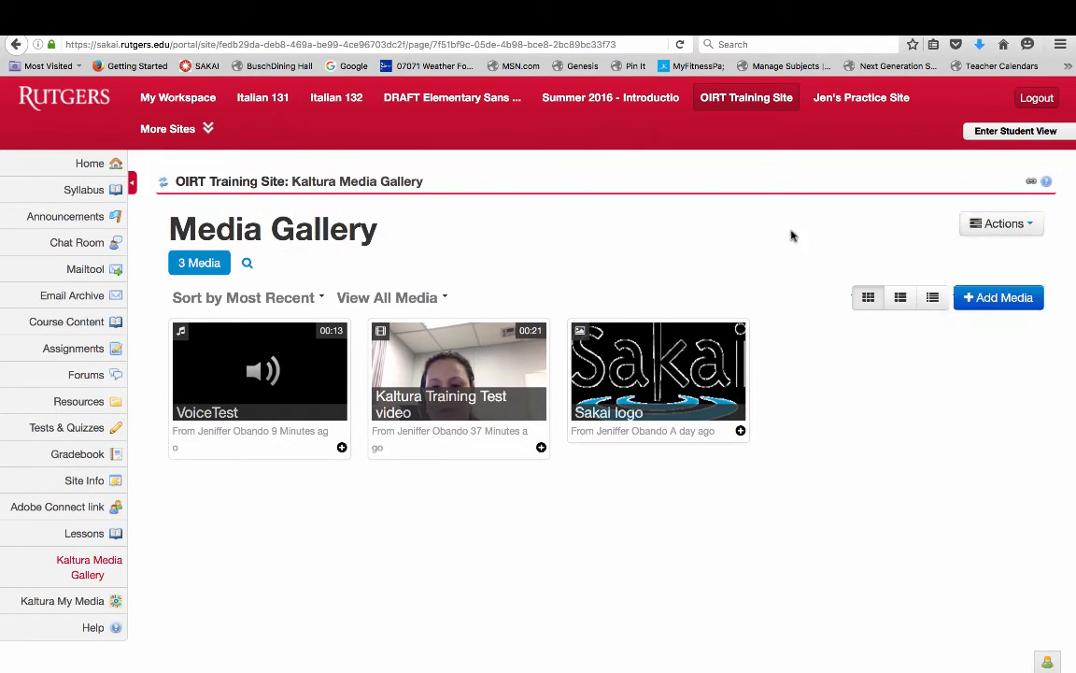
{"action": "left_click", "coordinate": [1013, 229]}
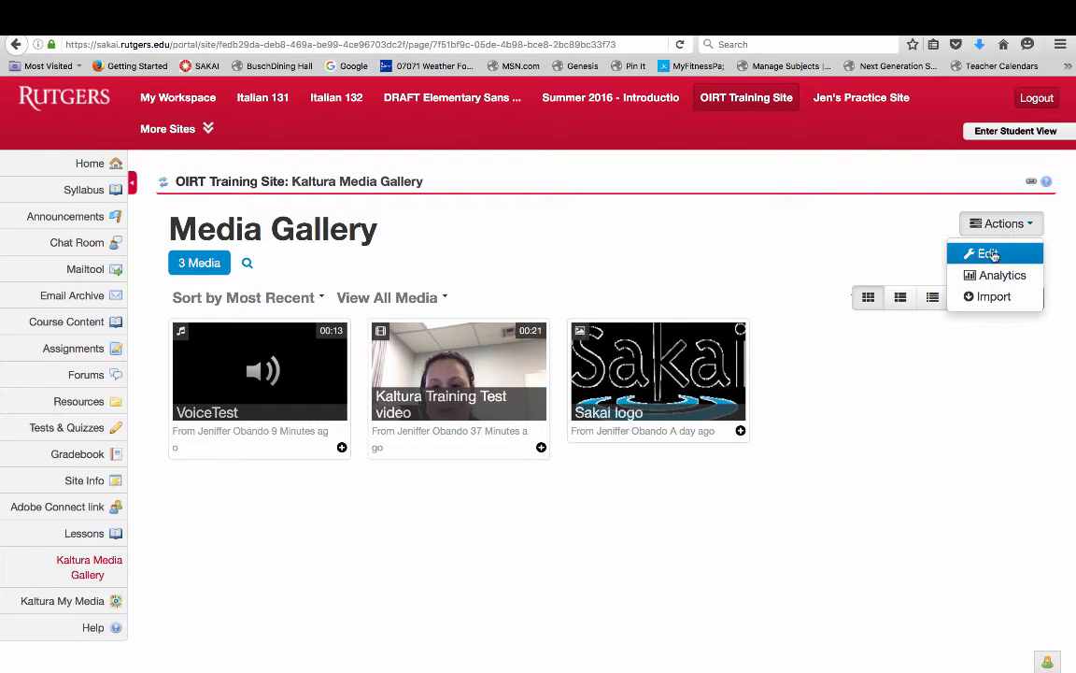
{"action": "left_click", "coordinate": [992, 254]}
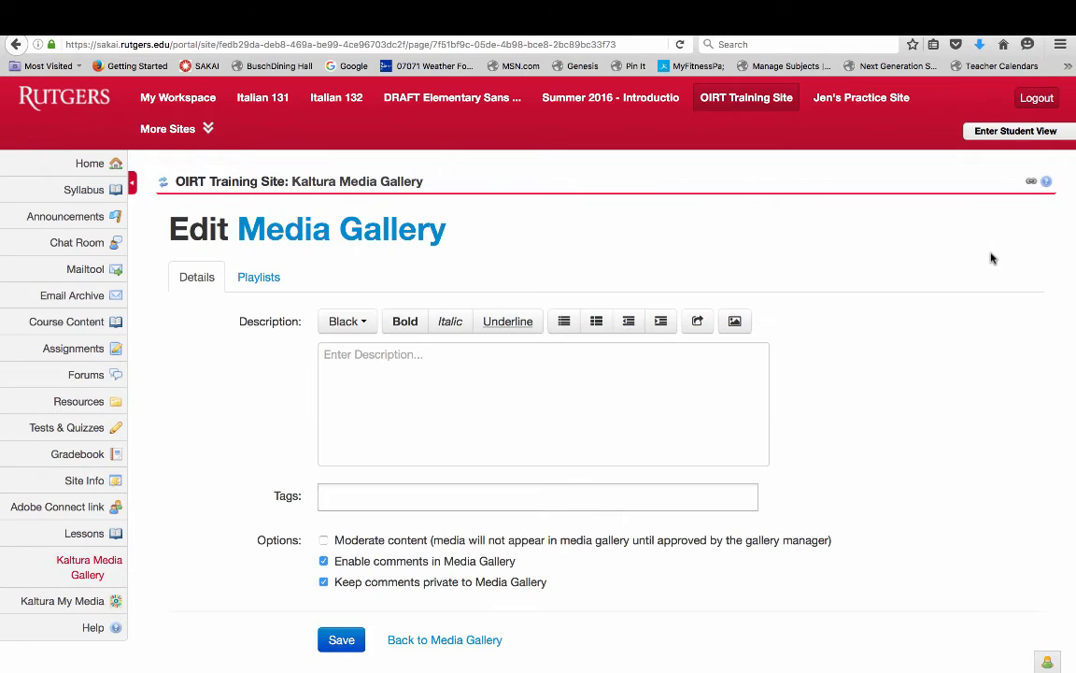
{"action": "scroll", "coordinate": [927, 472], "scroll_direction": "down", "scroll_amount": 2}
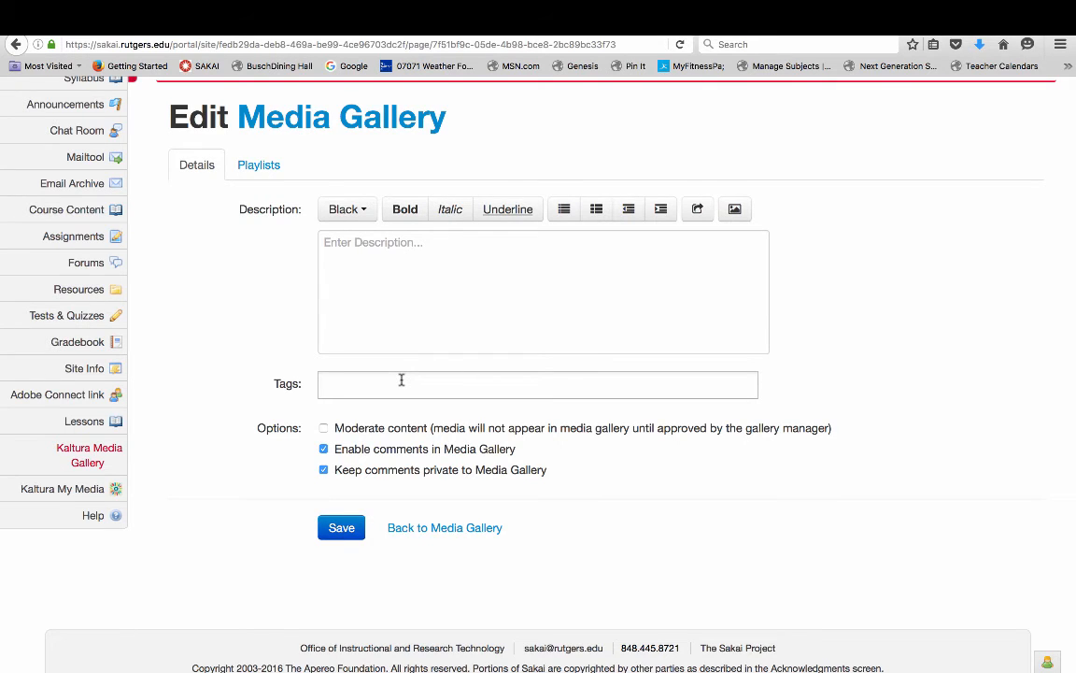
{"action": "scroll", "coordinate": [596, 480], "scroll_direction": "down", "scroll_amount": 2}
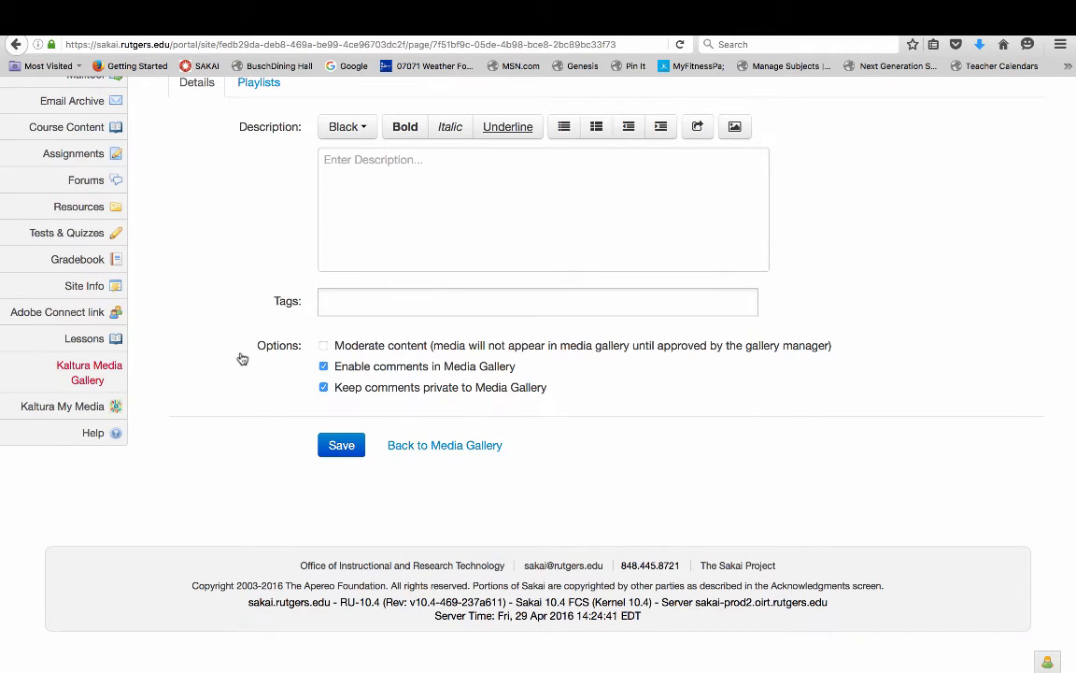
{"action": "scroll", "coordinate": [211, 313], "scroll_direction": "up", "scroll_amount": 3}
{"action": "scroll", "coordinate": [212, 313], "scroll_direction": "up", "scroll_amount": 1}
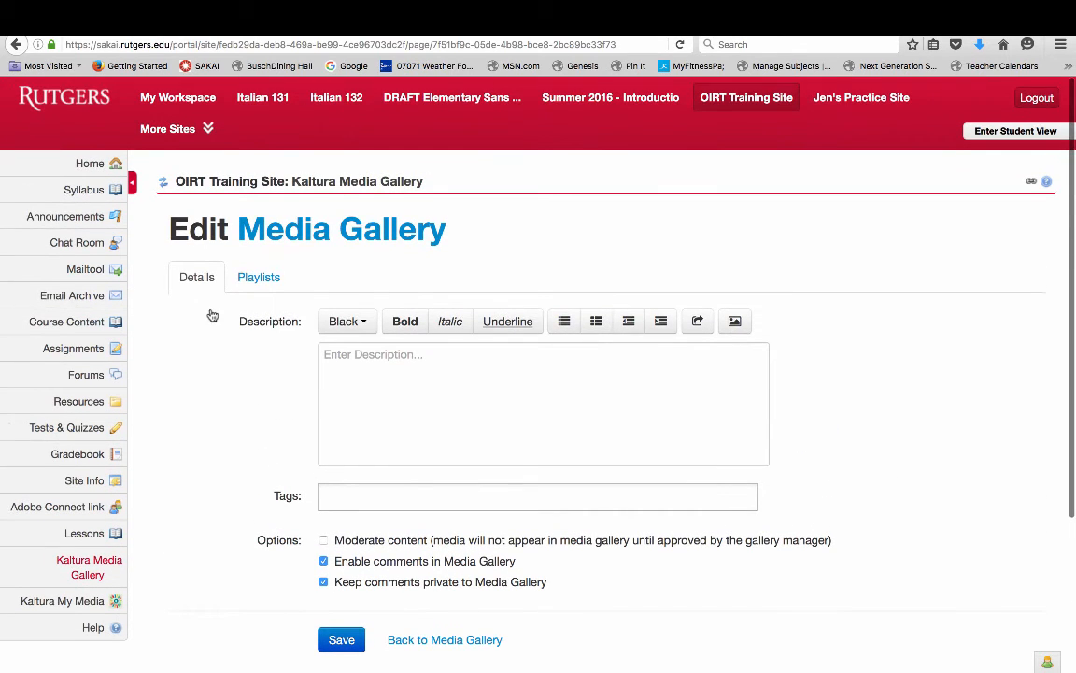
Start a manual playlist in the Media Gallery titled "Kaltura playlist" and open its media selection.
{"action": "left_click", "coordinate": [259, 279]}
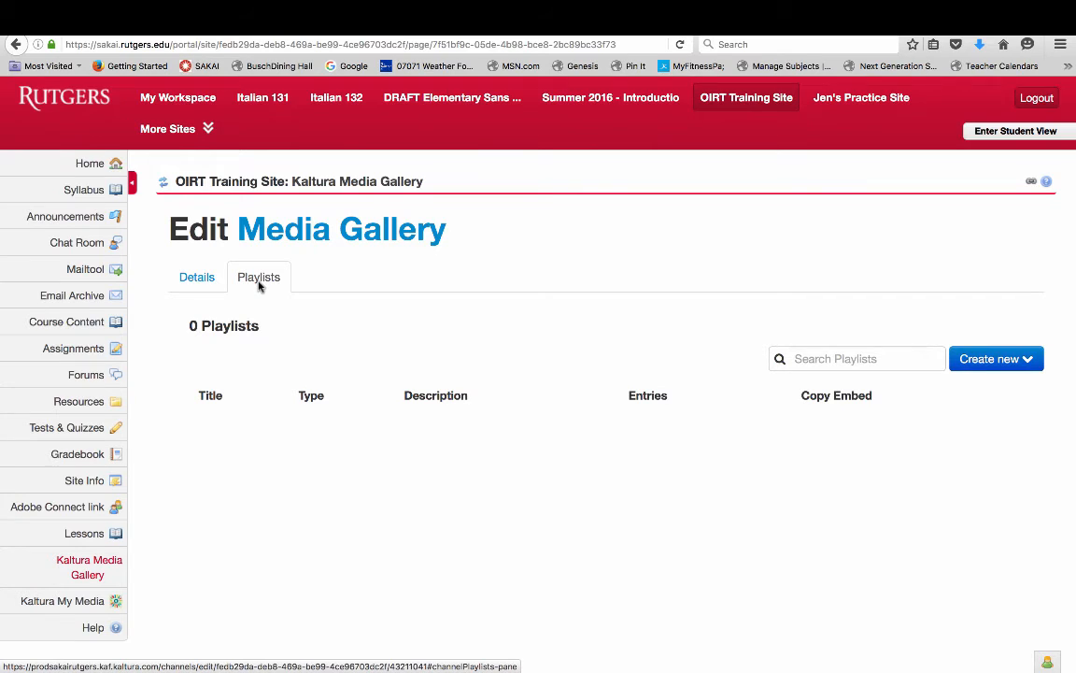
{"action": "scroll", "coordinate": [260, 285], "scroll_direction": "down", "scroll_amount": 1}
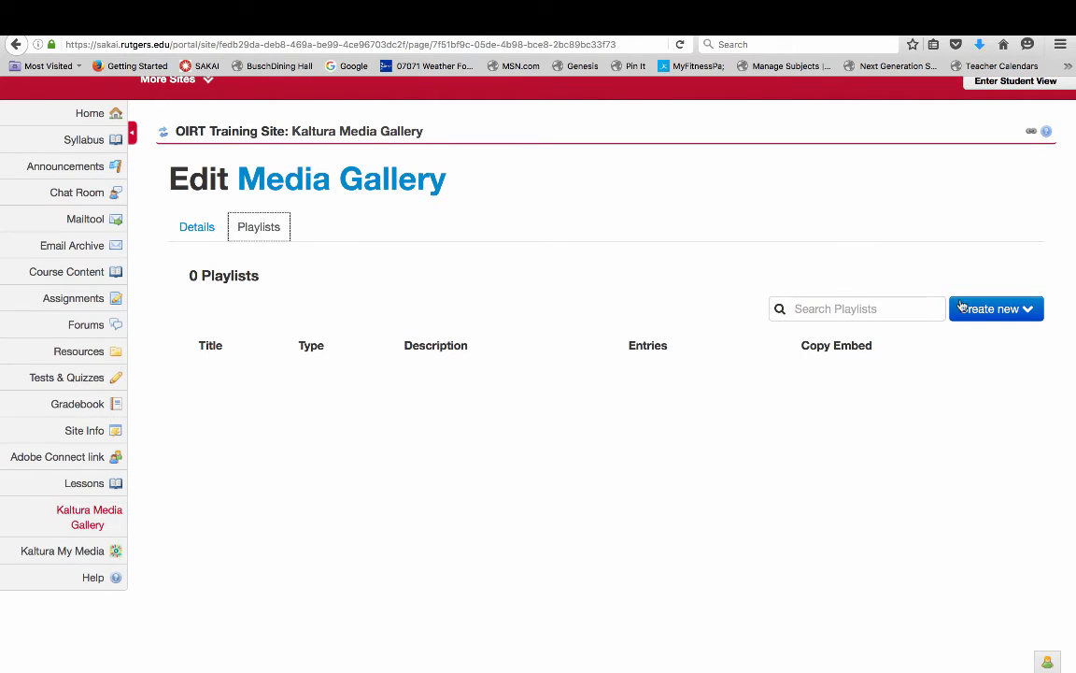
{"action": "left_click", "coordinate": [991, 311]}
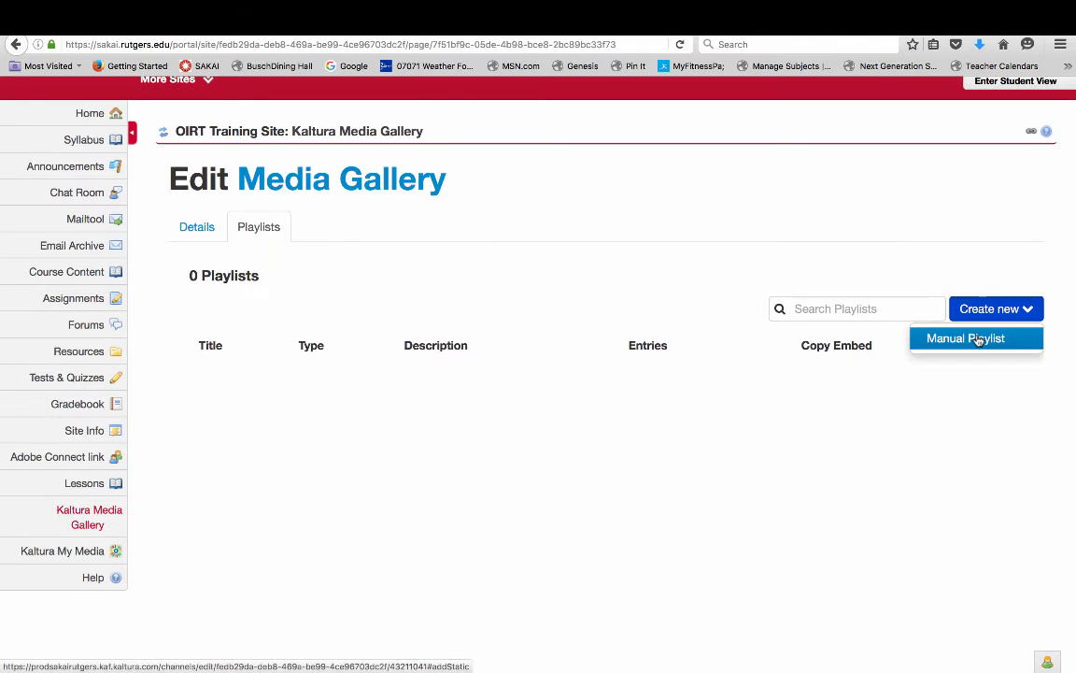
{"action": "left_click", "coordinate": [978, 340]}
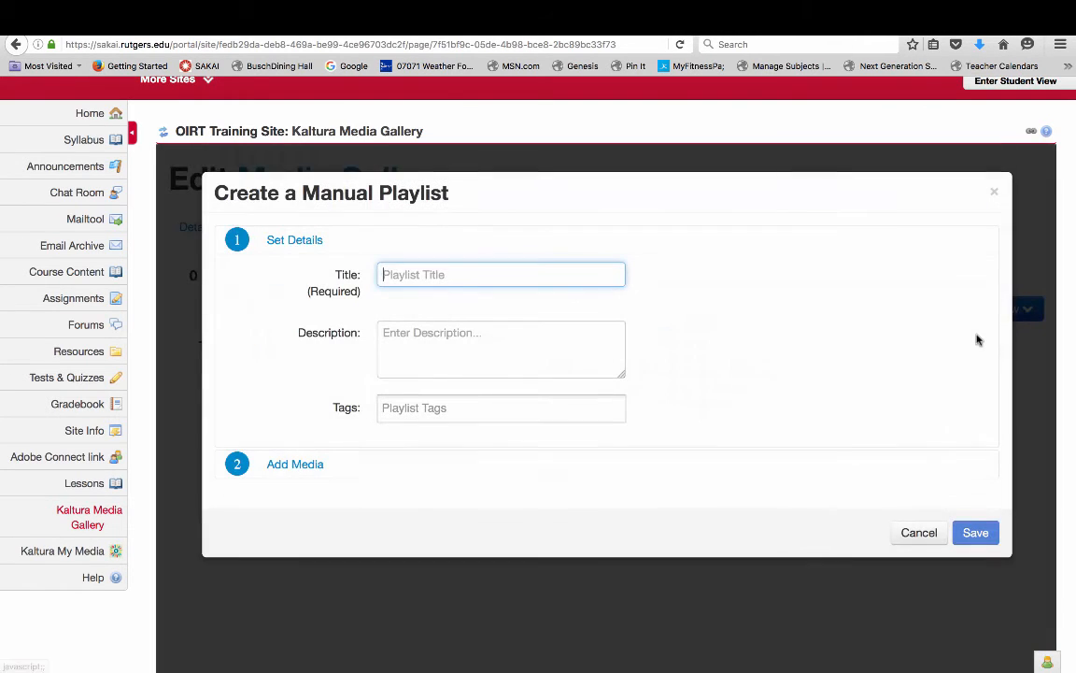
{"action": "type", "text": "Ka"}
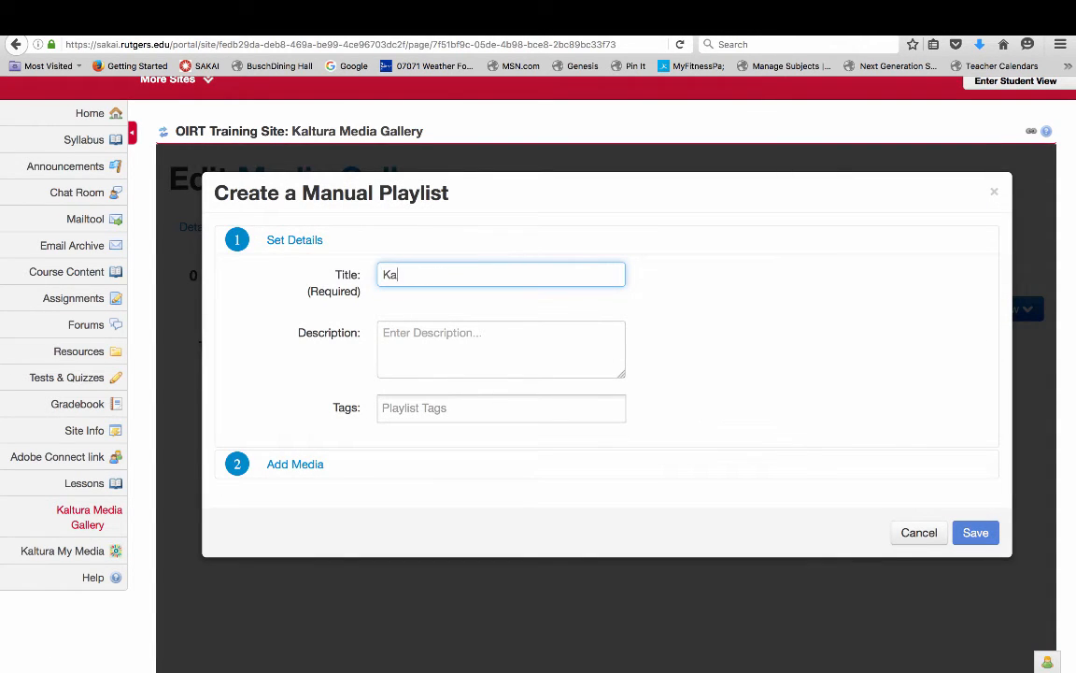
{"action": "type", "text": "ltura playlist"}
{"action": "left_click", "coordinate": [292, 465]}
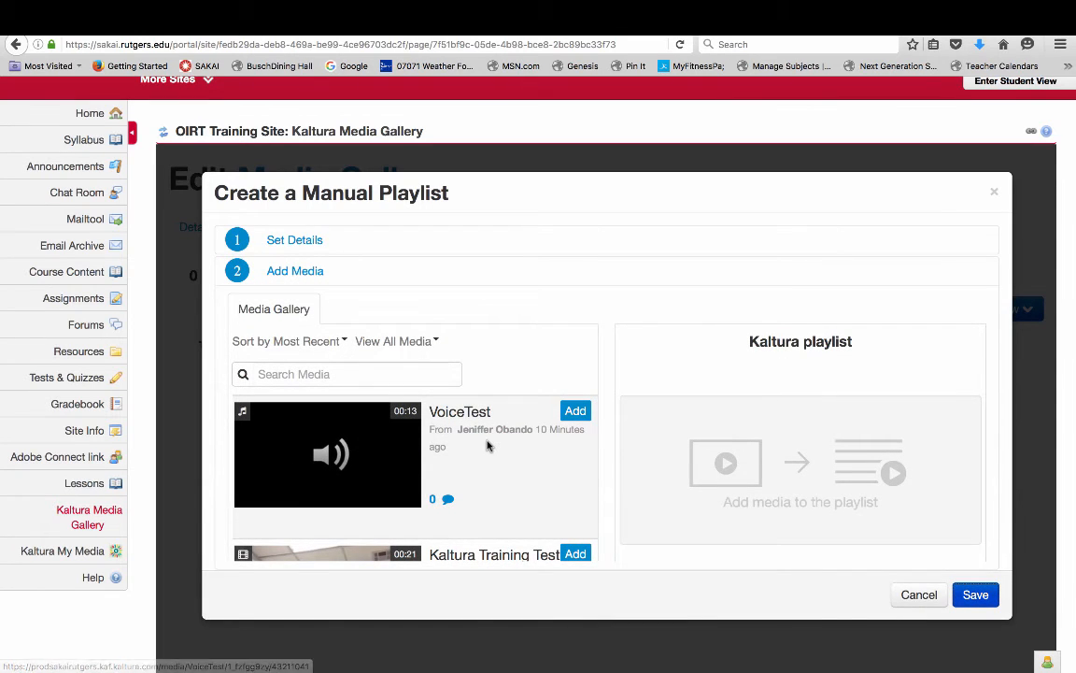
Add VoiceTest and Sakai logo from the Media Gallery to the manual playlist.
{"action": "scroll", "coordinate": [486, 446], "scroll_direction": "down", "scroll_amount": 1}
{"action": "scroll", "coordinate": [486, 446], "scroll_direction": "up", "scroll_amount": 1}
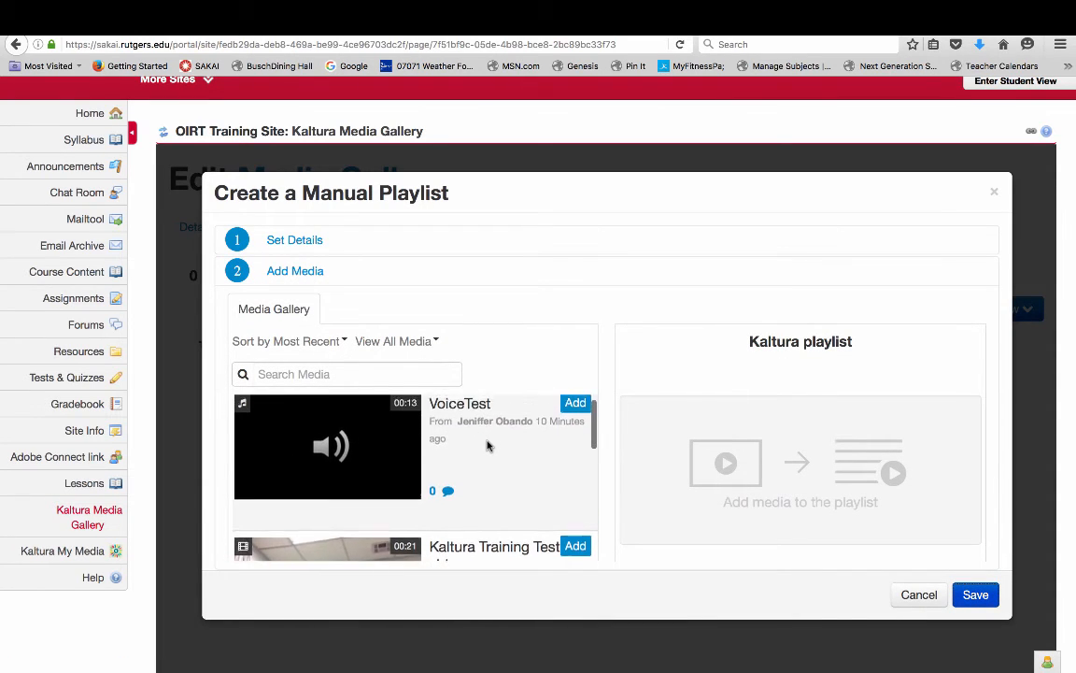
{"action": "left_click", "coordinate": [575, 412]}
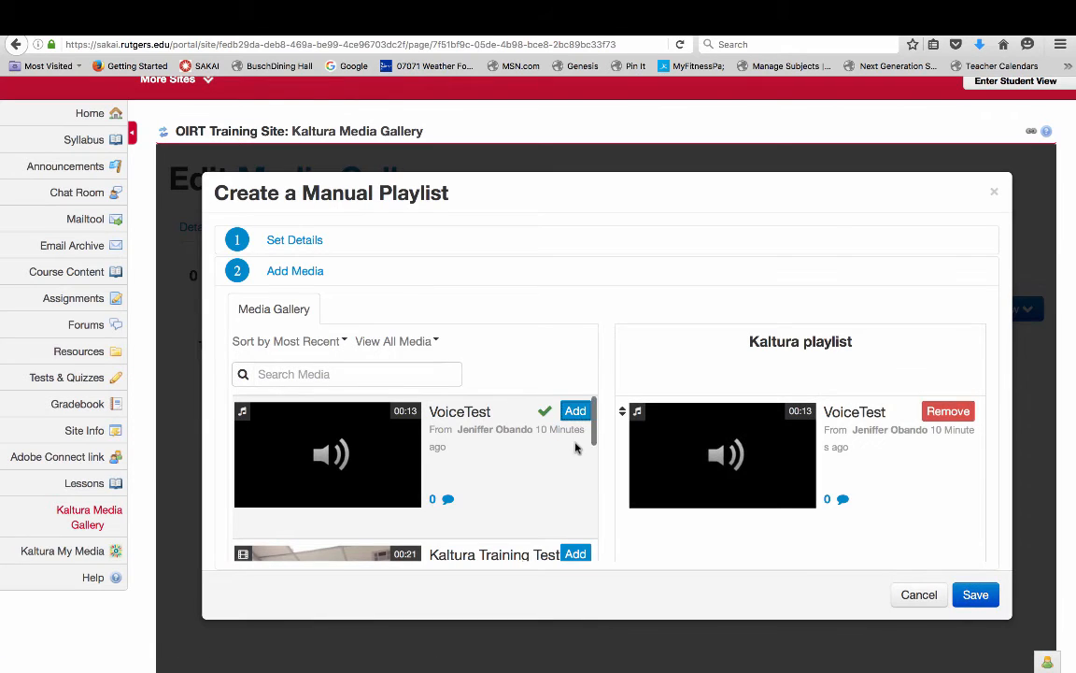
{"action": "scroll", "coordinate": [576, 447], "scroll_direction": "down", "scroll_amount": 3}
{"action": "scroll", "coordinate": [576, 448], "scroll_direction": "down", "scroll_amount": 5}
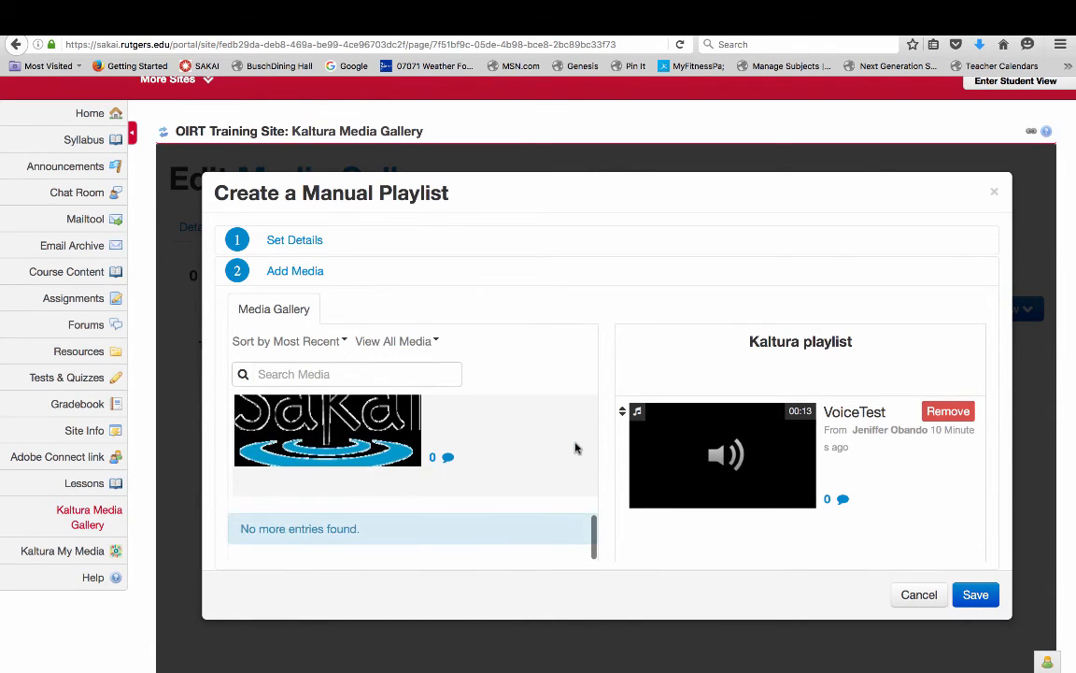
{"action": "scroll", "coordinate": [576, 448], "scroll_direction": "up", "scroll_amount": 3}
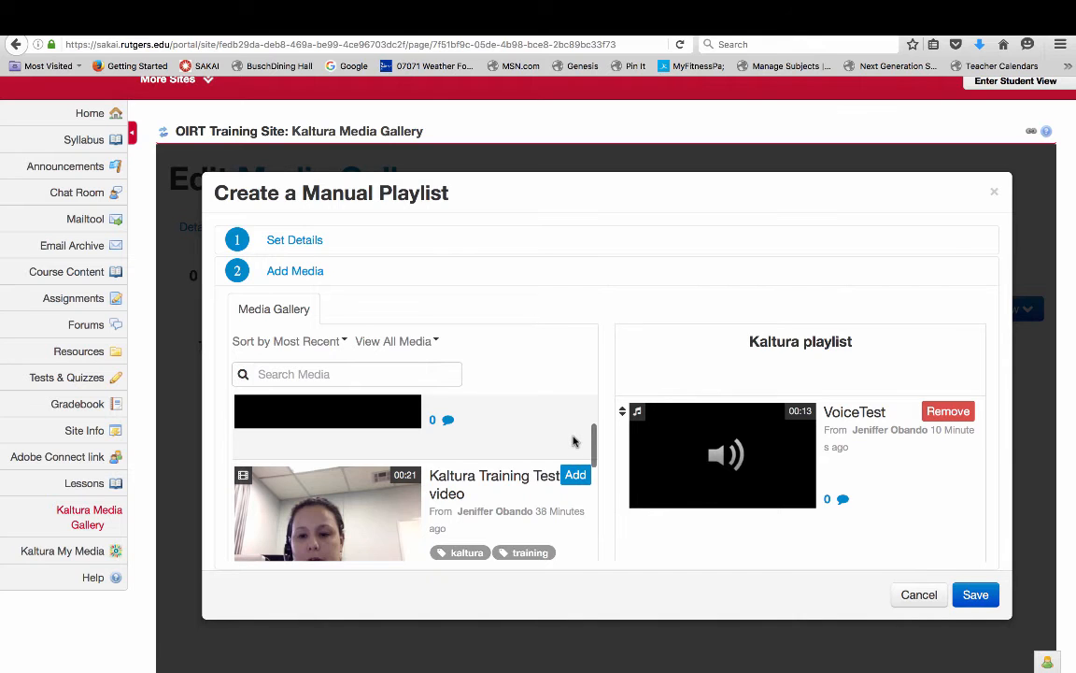
{"action": "scroll", "coordinate": [573, 439], "scroll_direction": "up", "scroll_amount": 2}
{"action": "scroll", "coordinate": [573, 439], "scroll_direction": "down", "scroll_amount": 2}
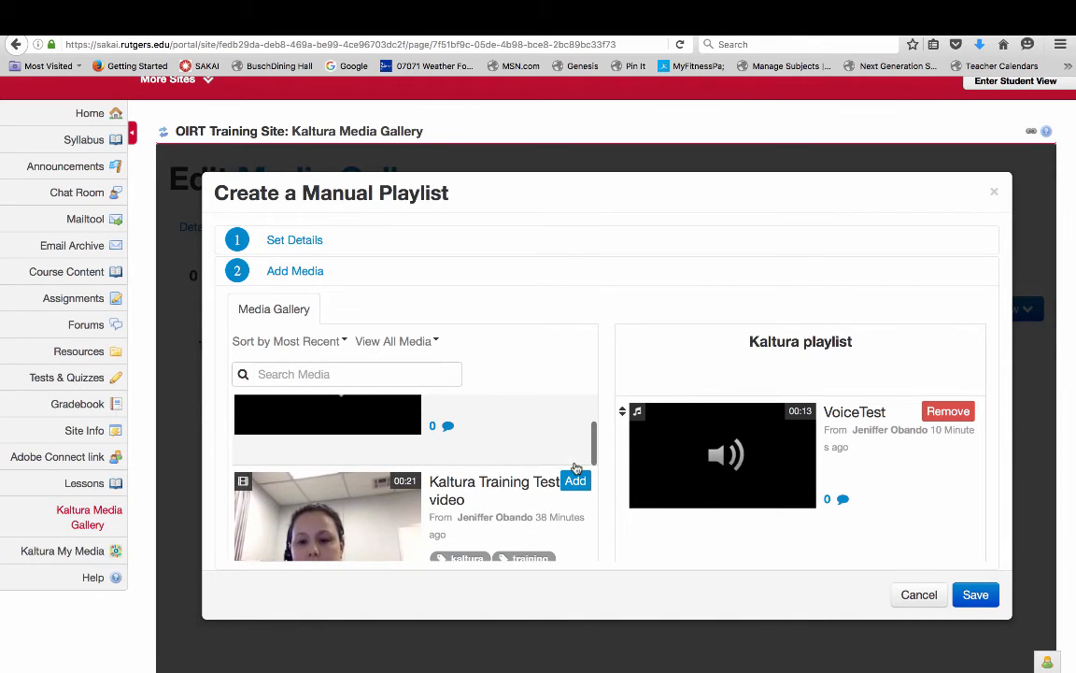
{"action": "scroll", "coordinate": [575, 467], "scroll_direction": "down", "scroll_amount": 4}
{"action": "left_click", "coordinate": [573, 447]}
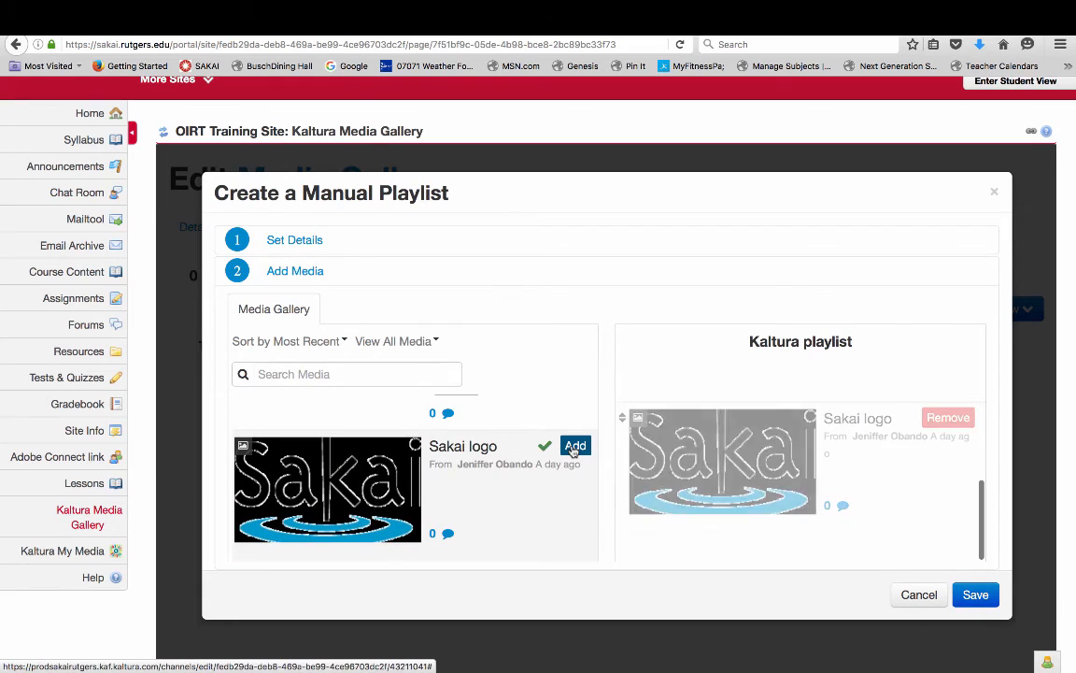
Review the media added to Kaltura playlist and save the playlist.
{"action": "scroll", "coordinate": [813, 414], "scroll_direction": "up", "scroll_amount": 2}
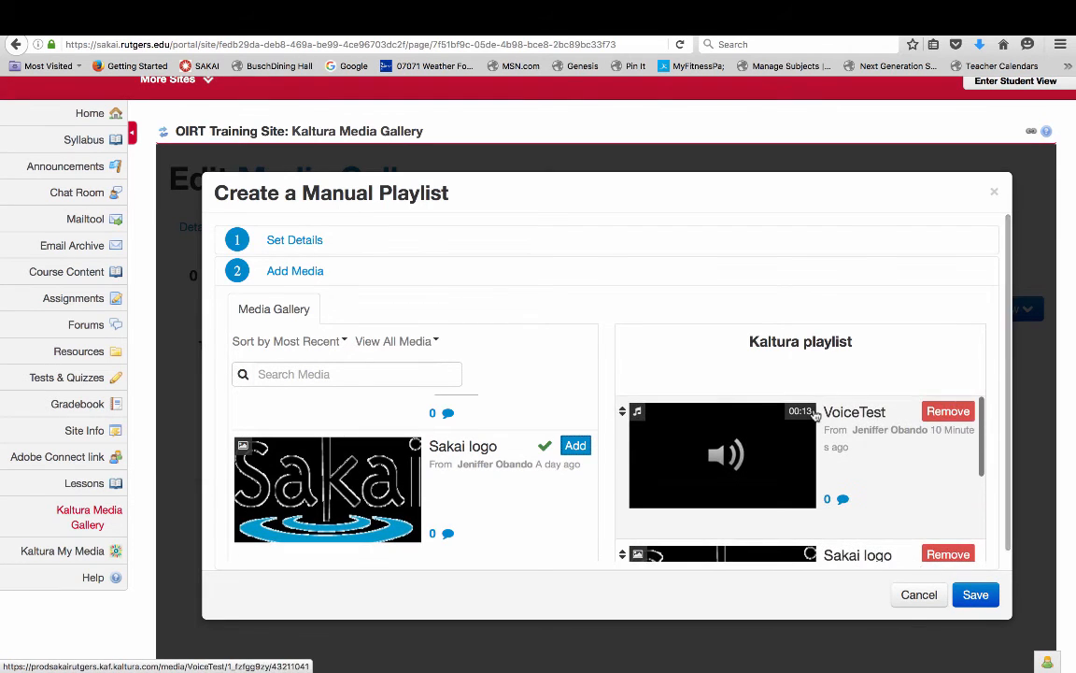
{"action": "scroll", "coordinate": [879, 420], "scroll_direction": "down", "scroll_amount": 2}
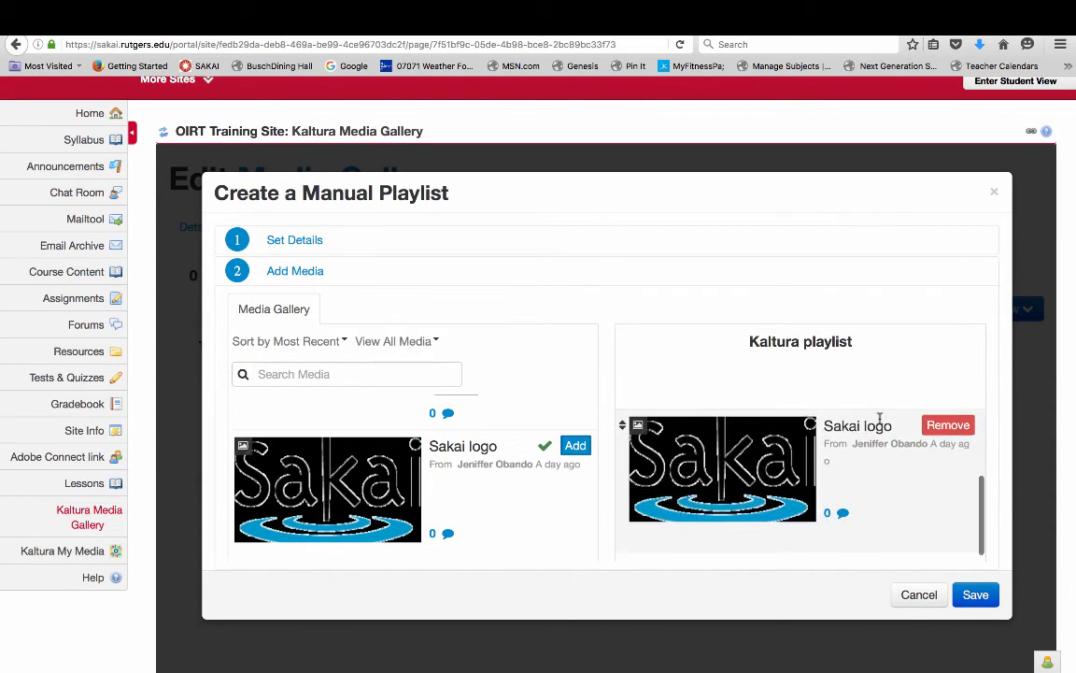
{"action": "scroll", "coordinate": [876, 439], "scroll_direction": "up", "scroll_amount": 1}
{"action": "scroll", "coordinate": [871, 457], "scroll_direction": "down", "scroll_amount": 1}
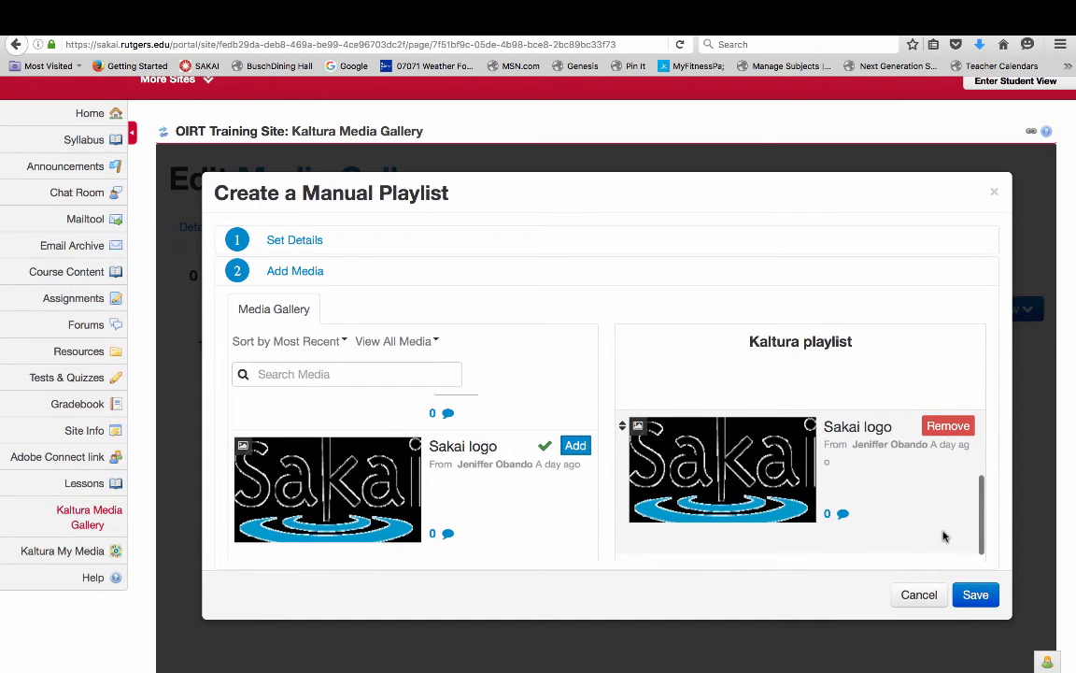
{"action": "left_click", "coordinate": [984, 600]}
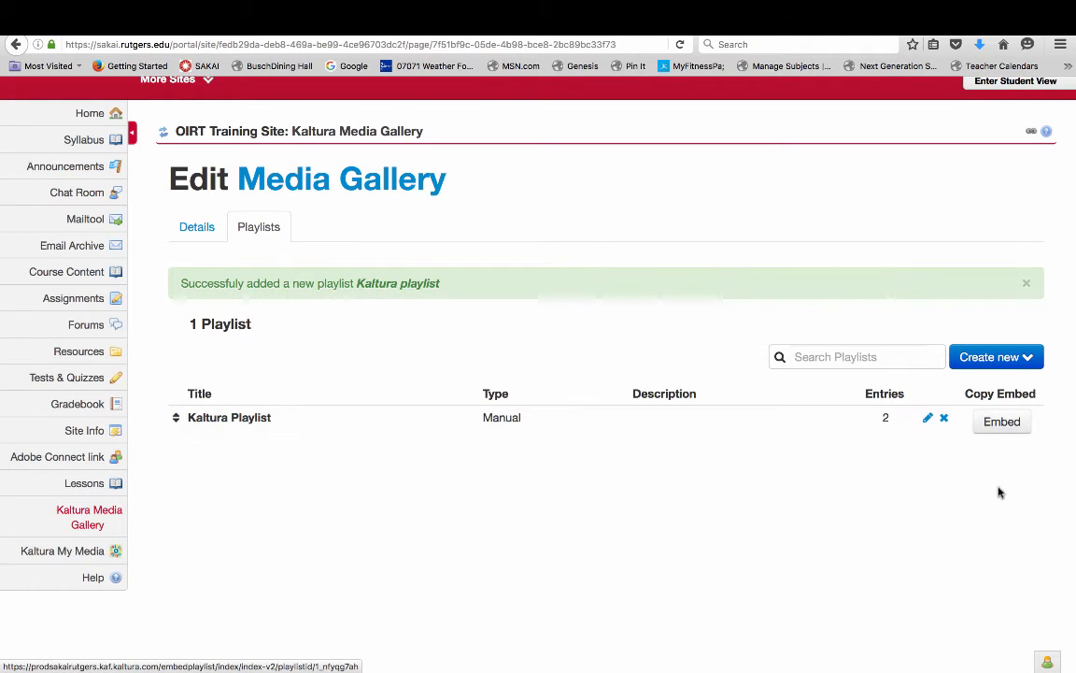
Copy the Kaltura Playlist's embed code with the Horizontal (740px x 330px) layout and close the embed window.
{"action": "left_click", "coordinate": [999, 422]}
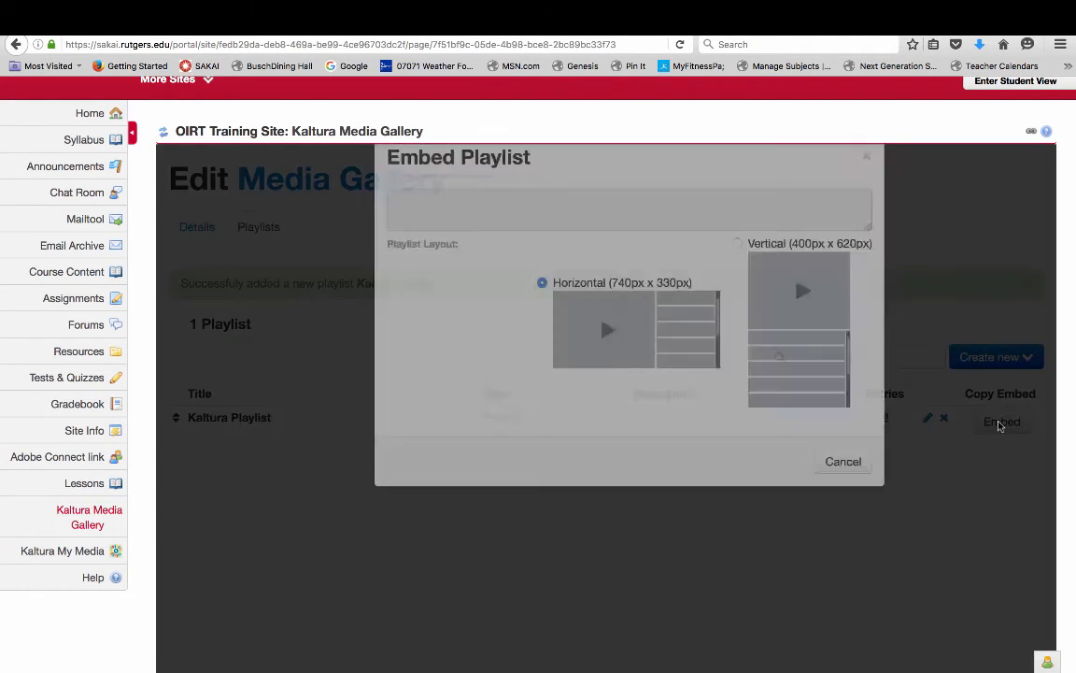
{"action": "left_click", "coordinate": [633, 243]}
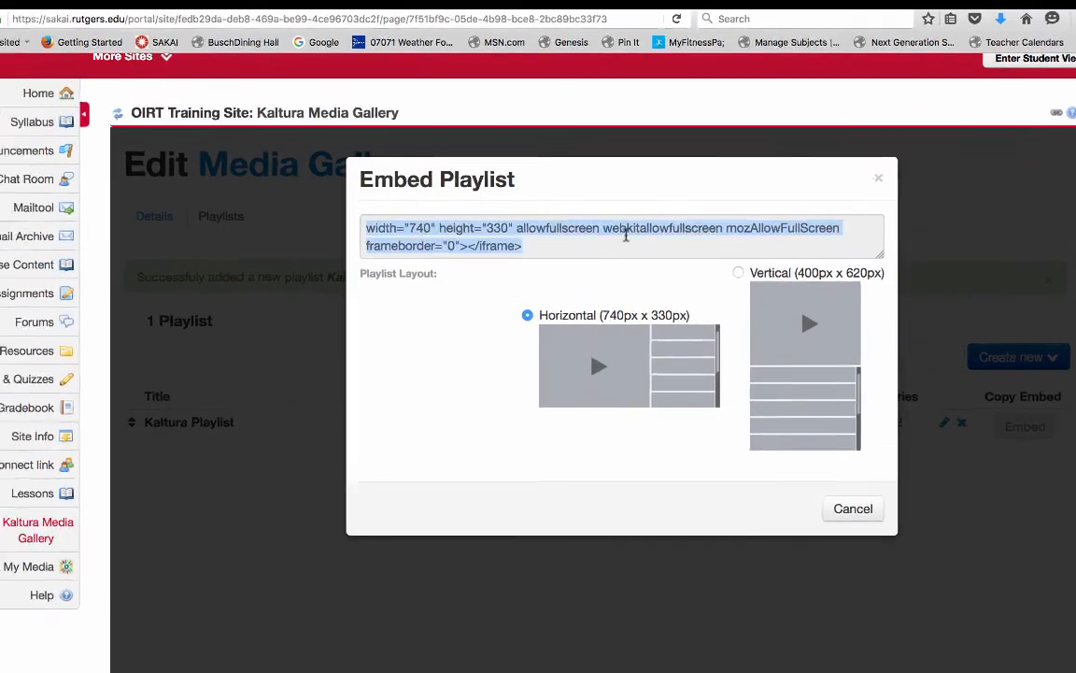
{"action": "left_click", "coordinate": [633, 243]}
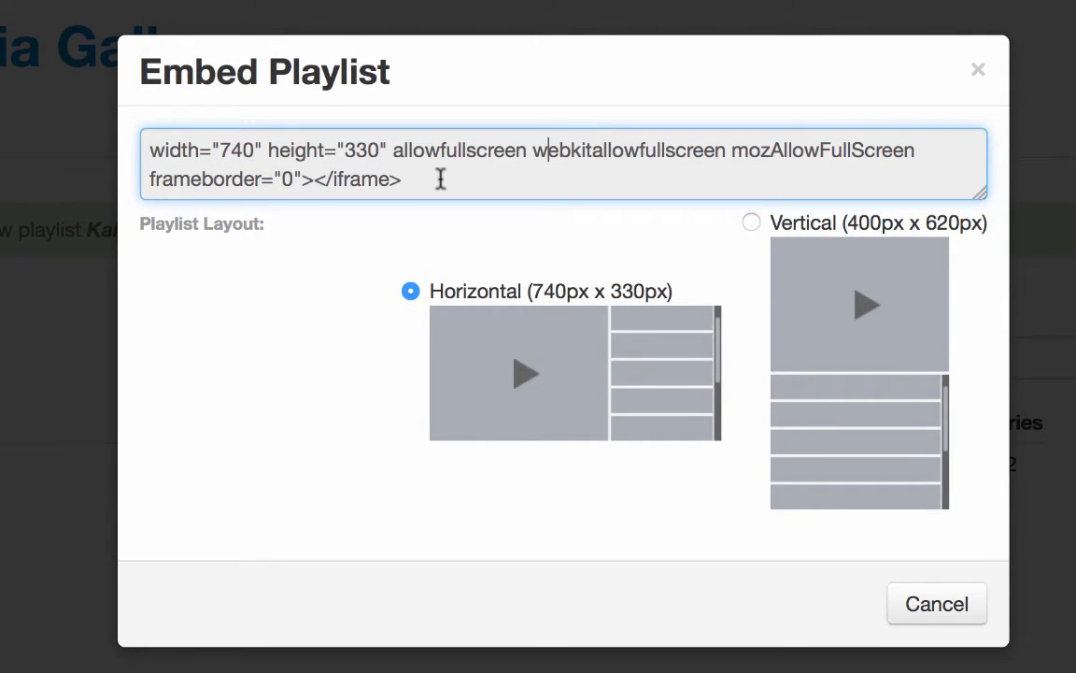
{"action": "key", "text": "shift+Left"}
{"action": "left_click", "coordinate": [465, 179]}
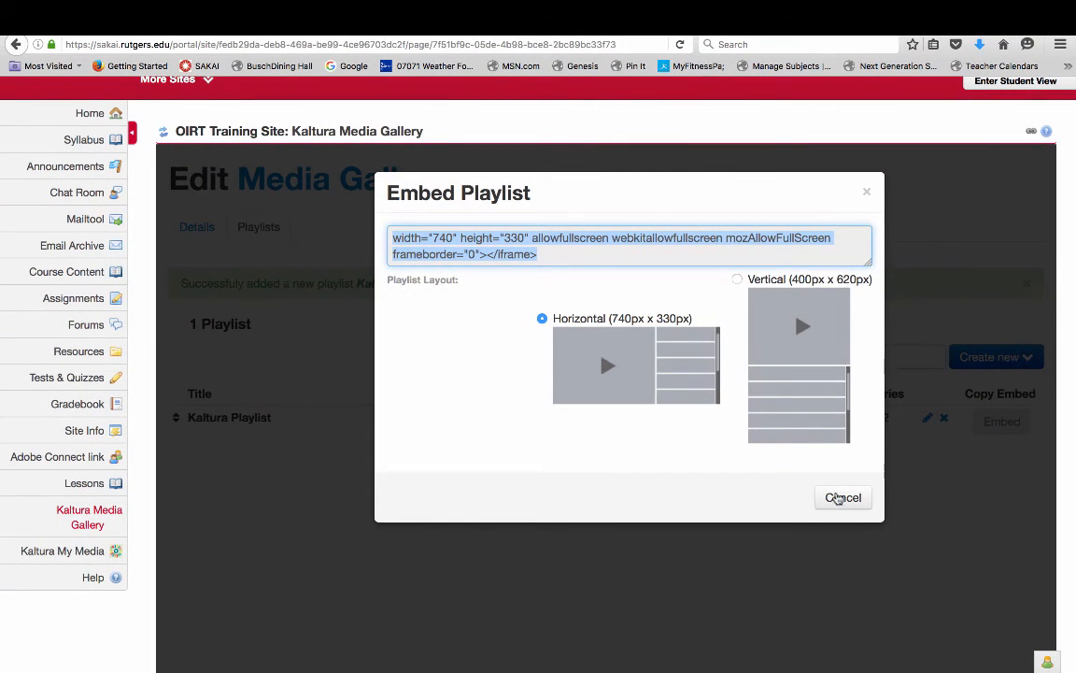
{"action": "left_click", "coordinate": [840, 498]}
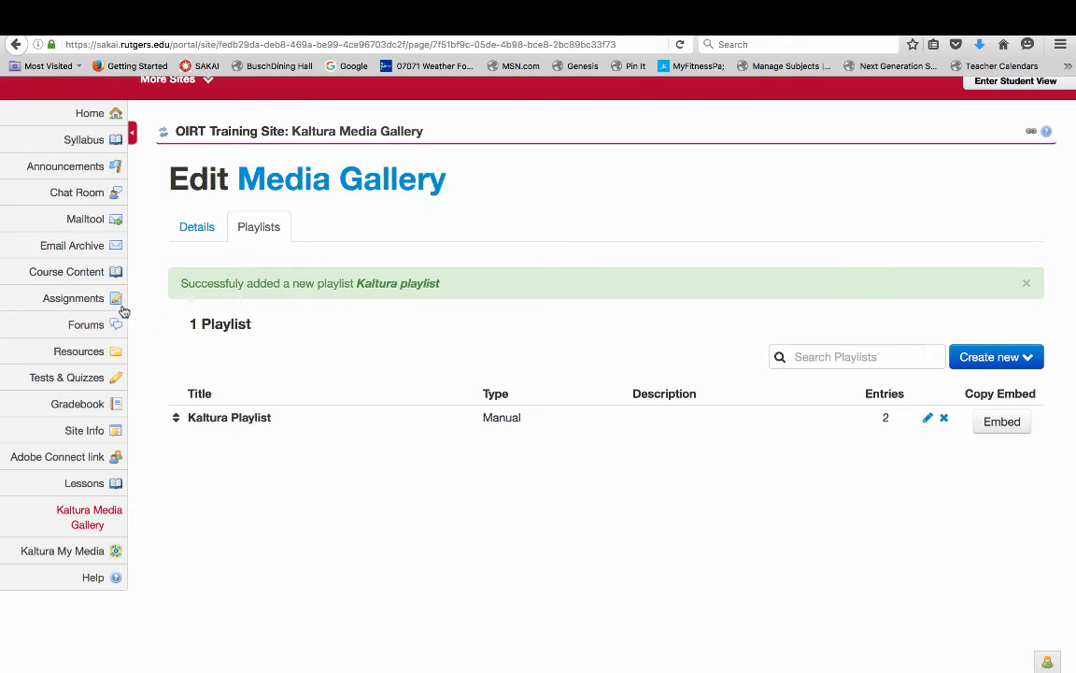
Embed the playlist on the Course Content page Weekly Modules using the copied embed code and save it.
{"action": "left_click", "coordinate": [82, 275]}
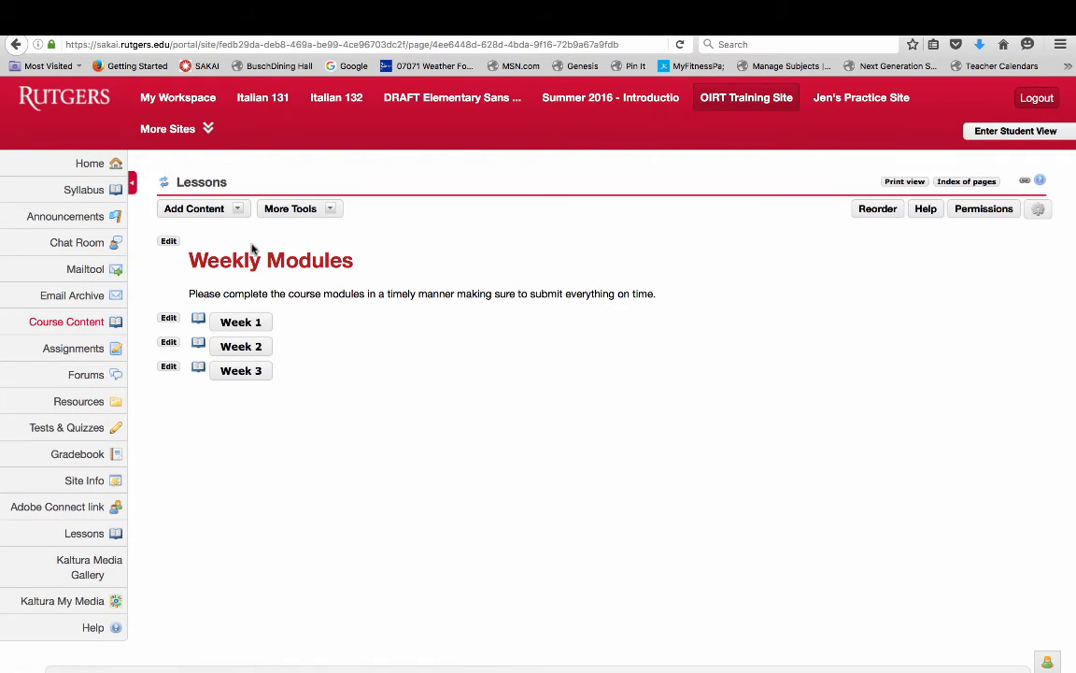
{"action": "left_click", "coordinate": [237, 209]}
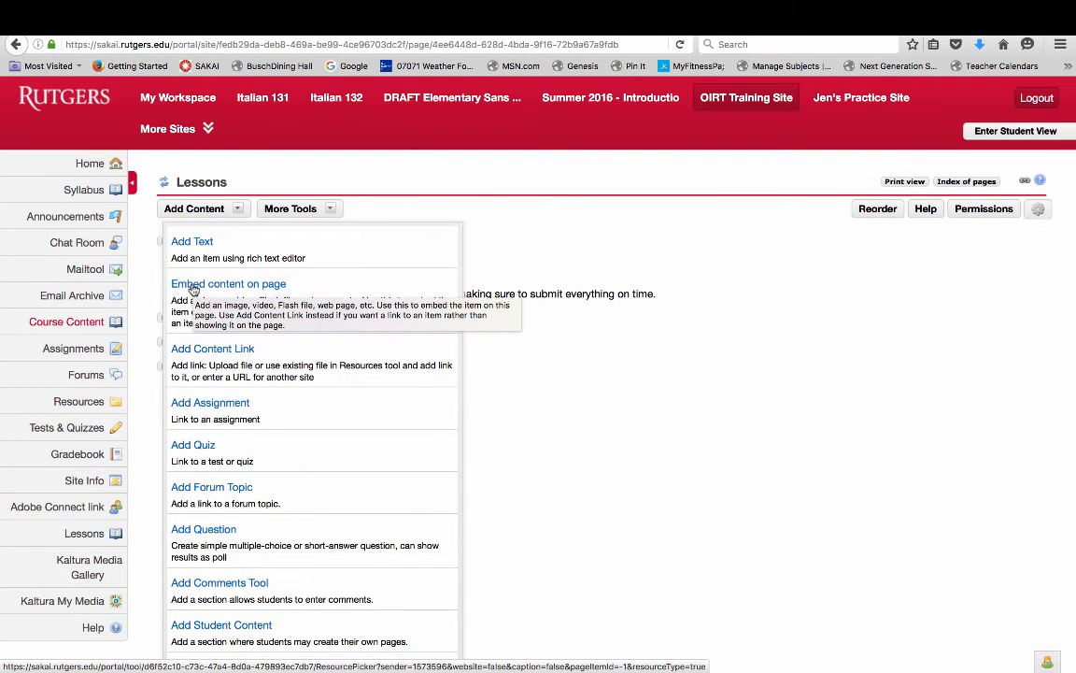
{"action": "left_click", "coordinate": [192, 284]}
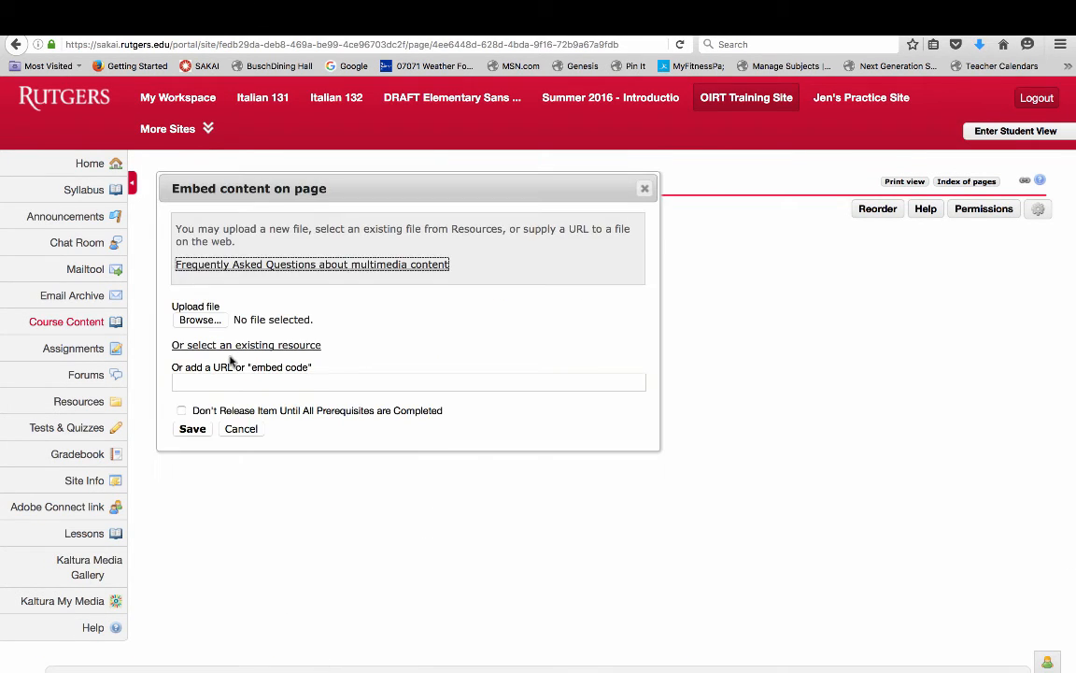
{"action": "left_click", "coordinate": [275, 378]}
{"action": "key", "text": "super+v"}
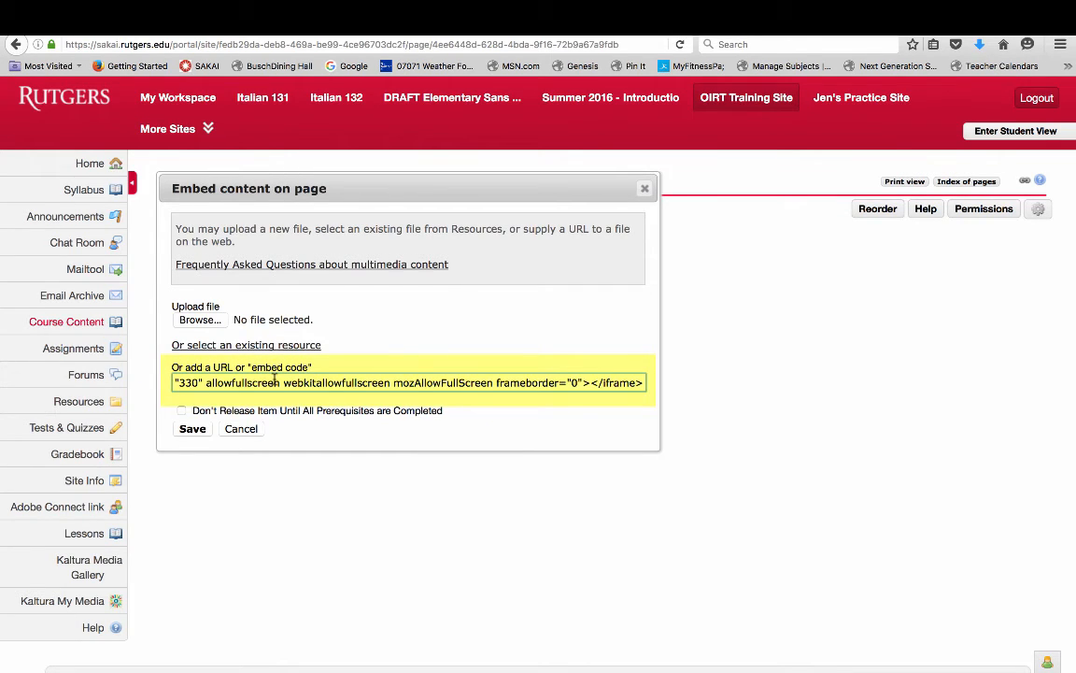
{"action": "left_click", "coordinate": [192, 429]}
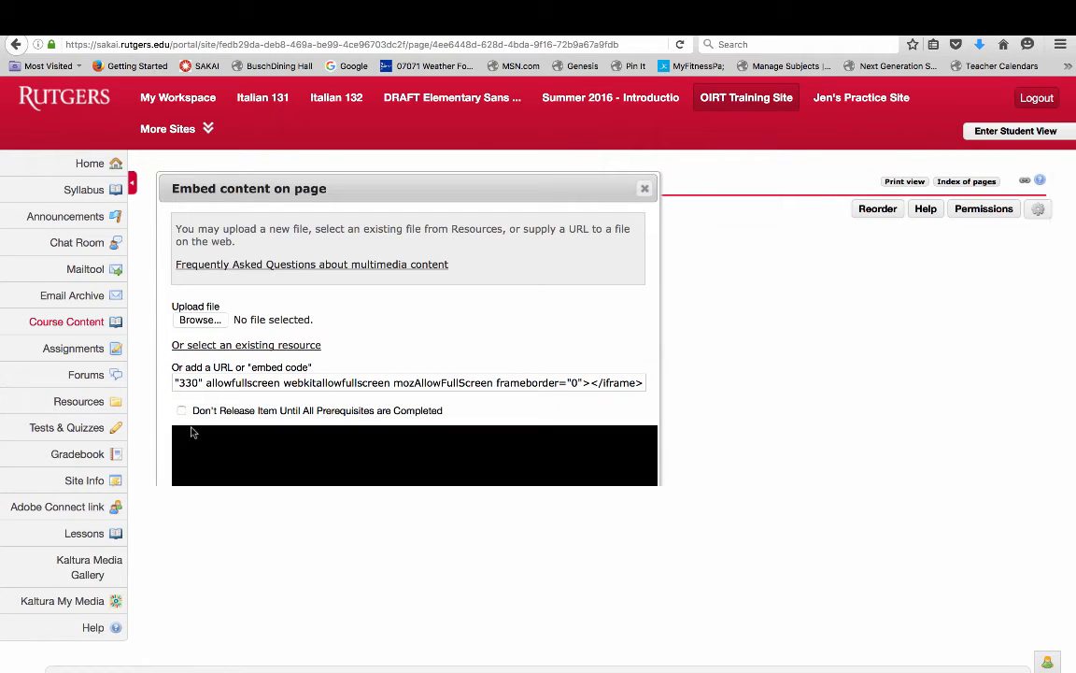
{"action": "scroll", "coordinate": [132, 305], "scroll_direction": "down", "scroll_amount": 3}
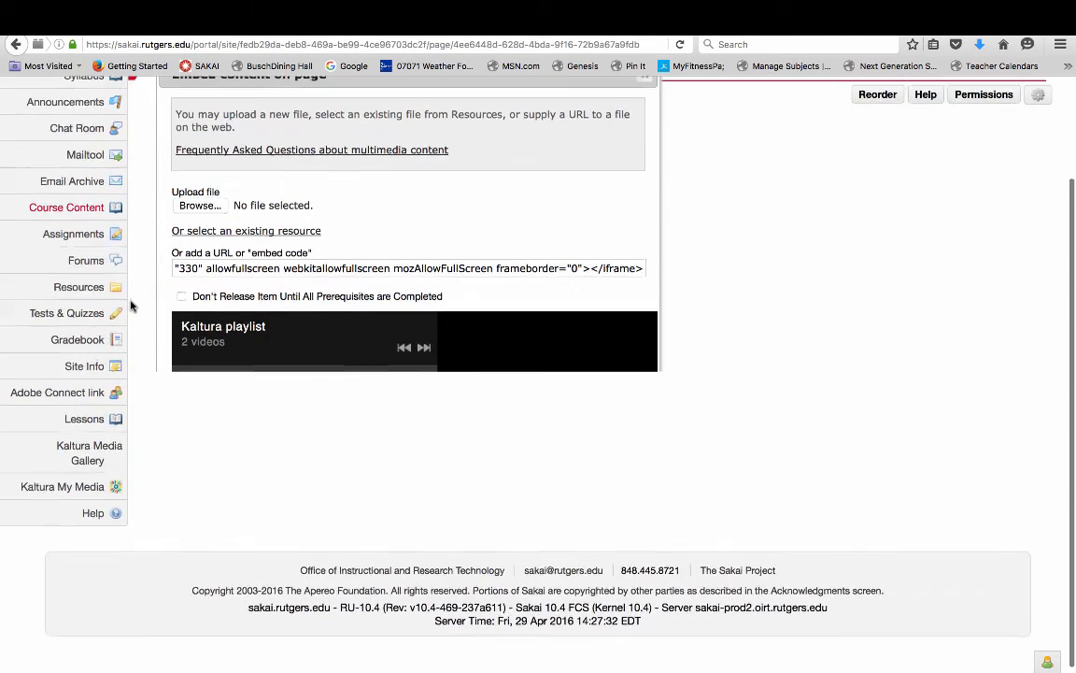
{"action": "scroll", "coordinate": [202, 224], "scroll_direction": "down", "scroll_amount": 4}
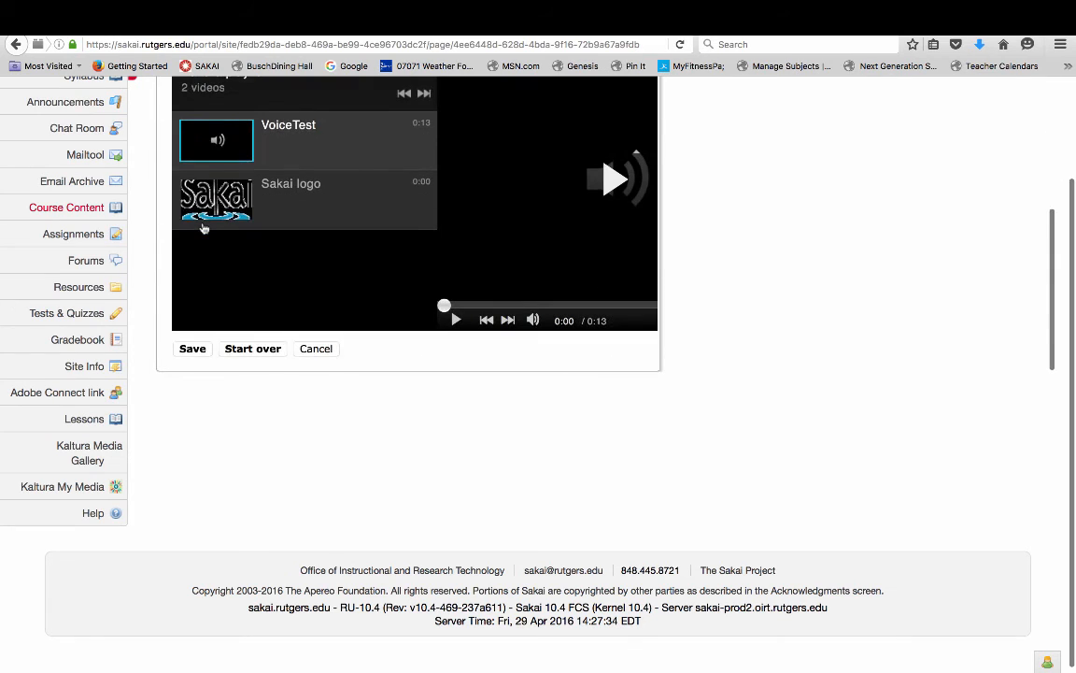
{"action": "left_click", "coordinate": [189, 348]}
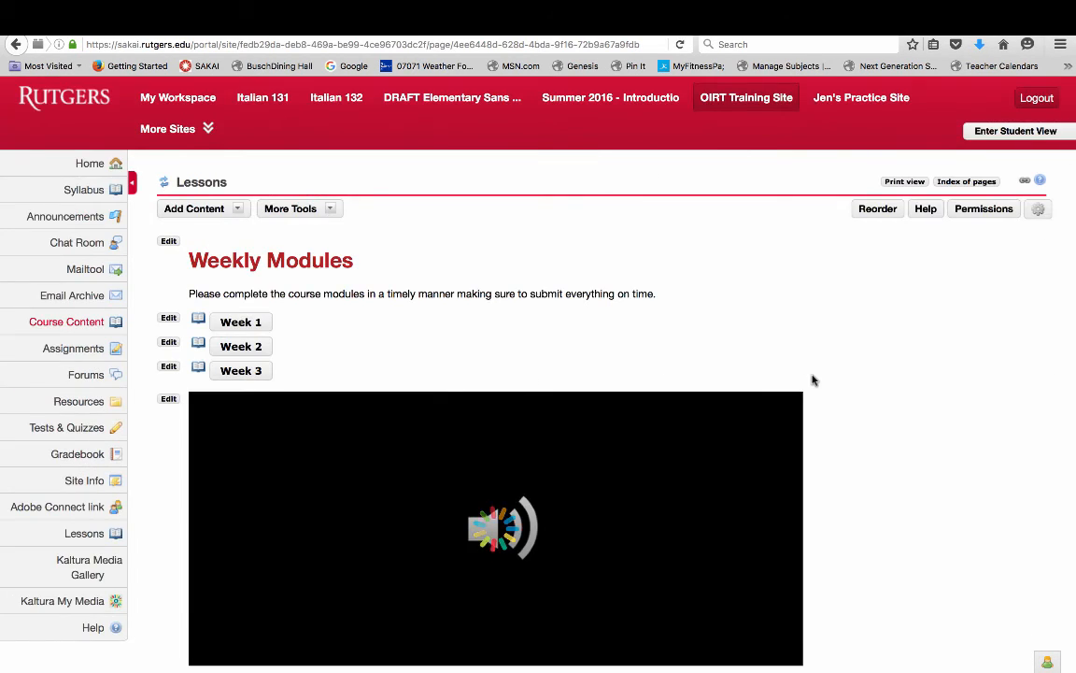
Examine the embedded playlist below the weekly modules, play VoiceTest in full screen and return to the page.
{"action": "scroll", "coordinate": [867, 411], "scroll_direction": "down", "scroll_amount": 4}
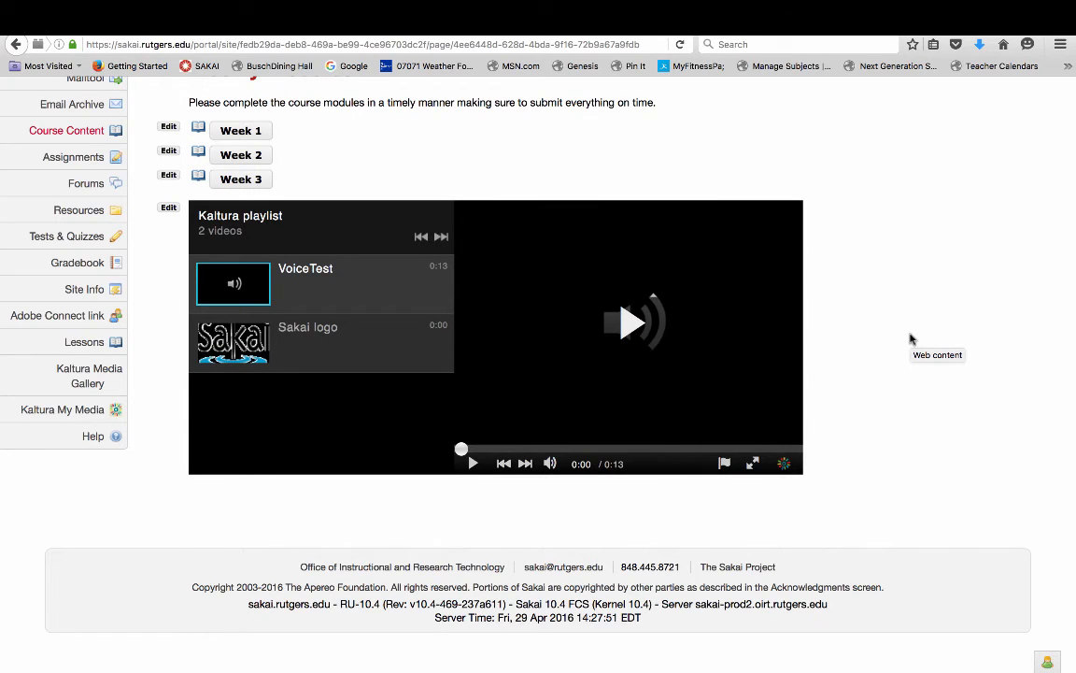
{"action": "scroll", "coordinate": [913, 338], "scroll_direction": "down", "scroll_amount": 1}
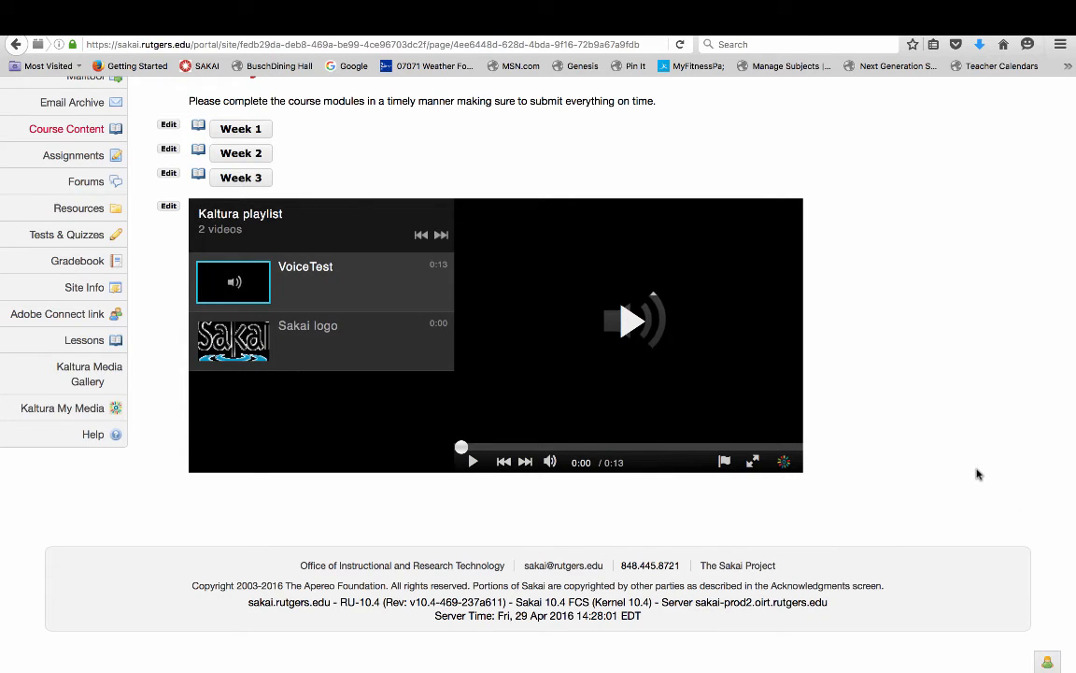
{"action": "scroll", "coordinate": [977, 474], "scroll_direction": "up", "scroll_amount": 5}
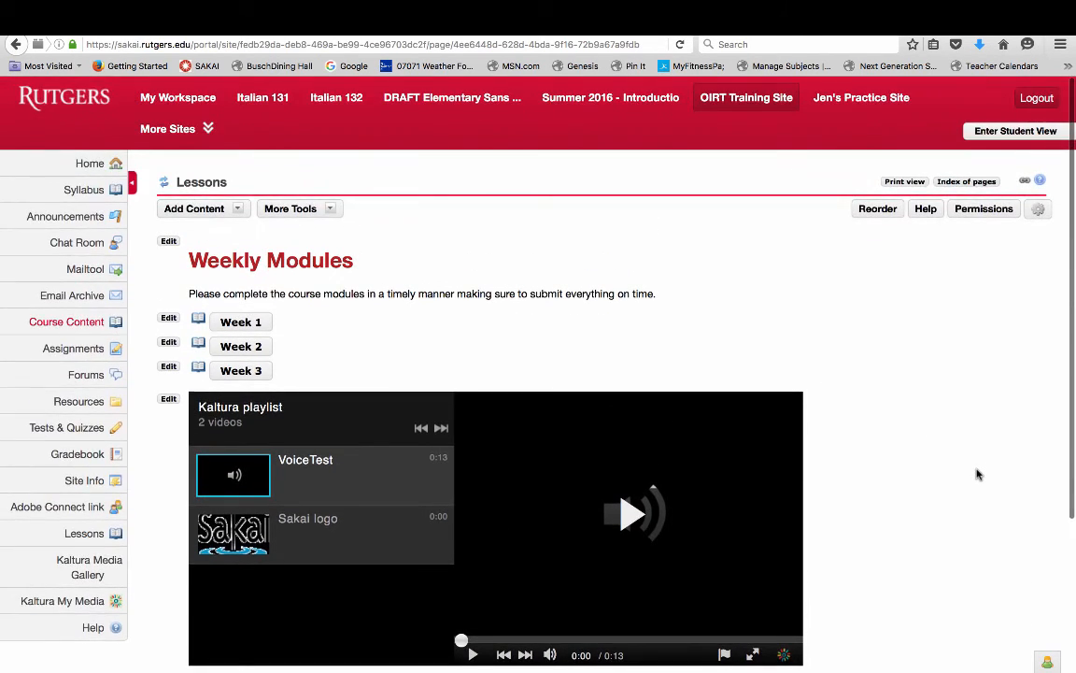
{"action": "scroll", "coordinate": [977, 475], "scroll_direction": "down", "scroll_amount": 4}
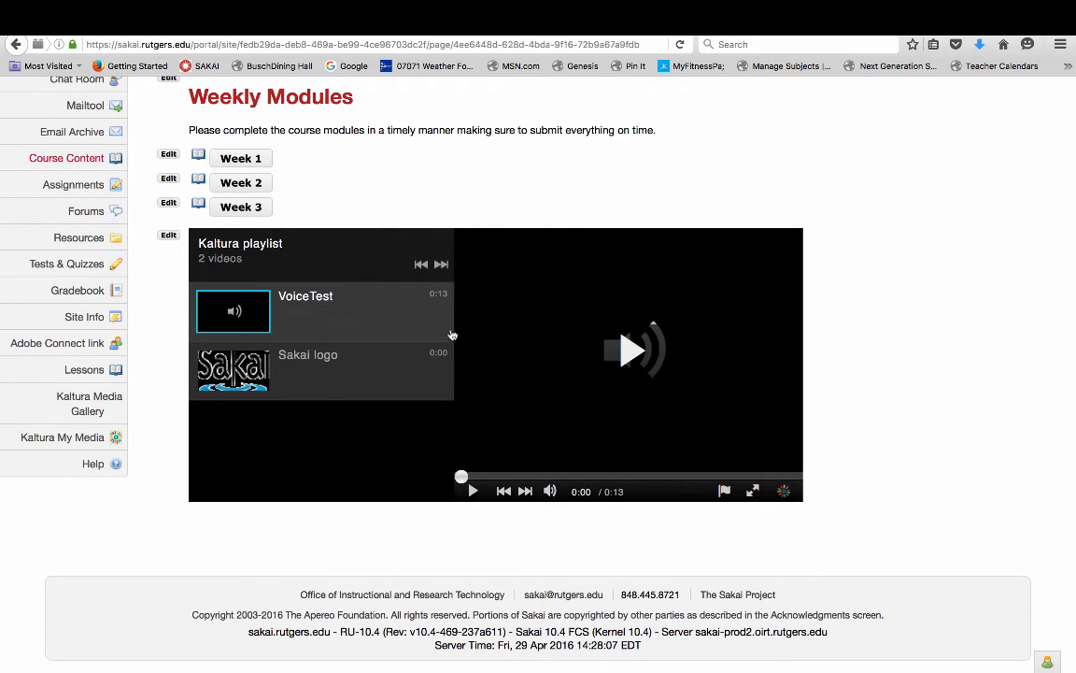
{"action": "left_click", "coordinate": [633, 351]}
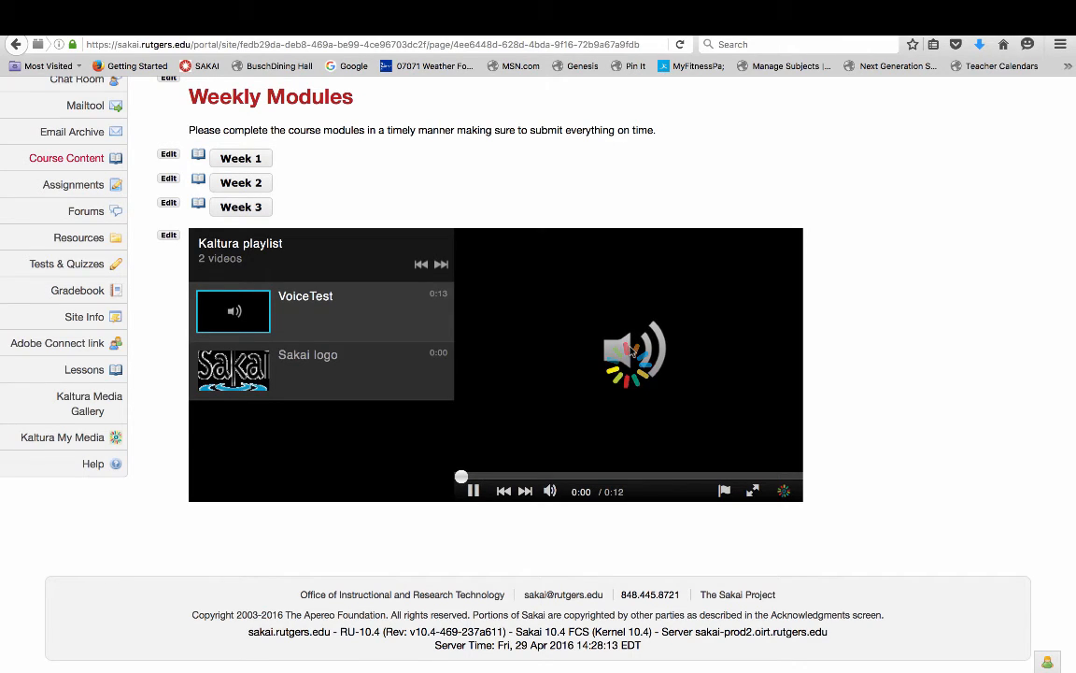
{"action": "left_click", "coordinate": [752, 490]}
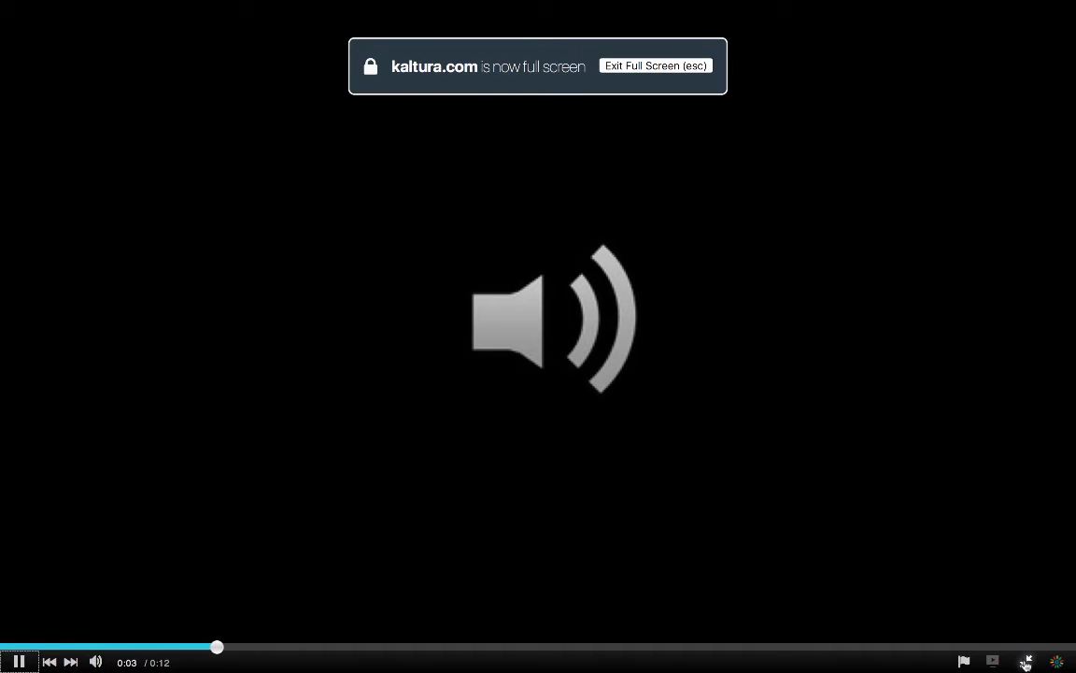
{"action": "key", "text": "Escape"}
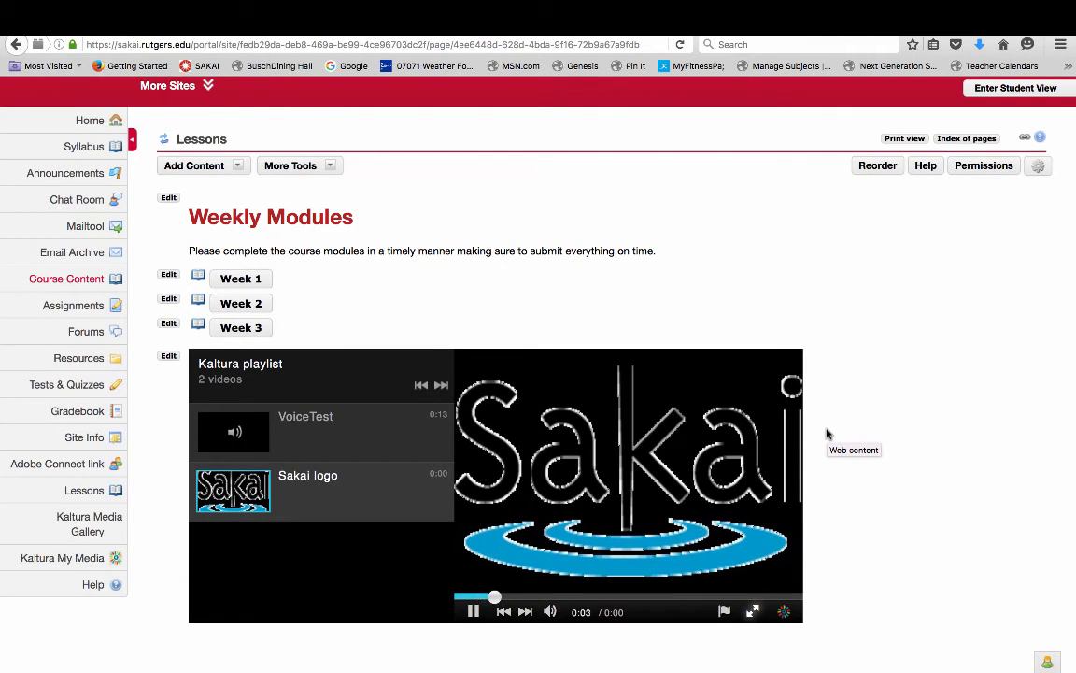
Skip back and forth between the embedded playlist's items and start VoiceTest again.
{"action": "left_click", "coordinate": [509, 612]}
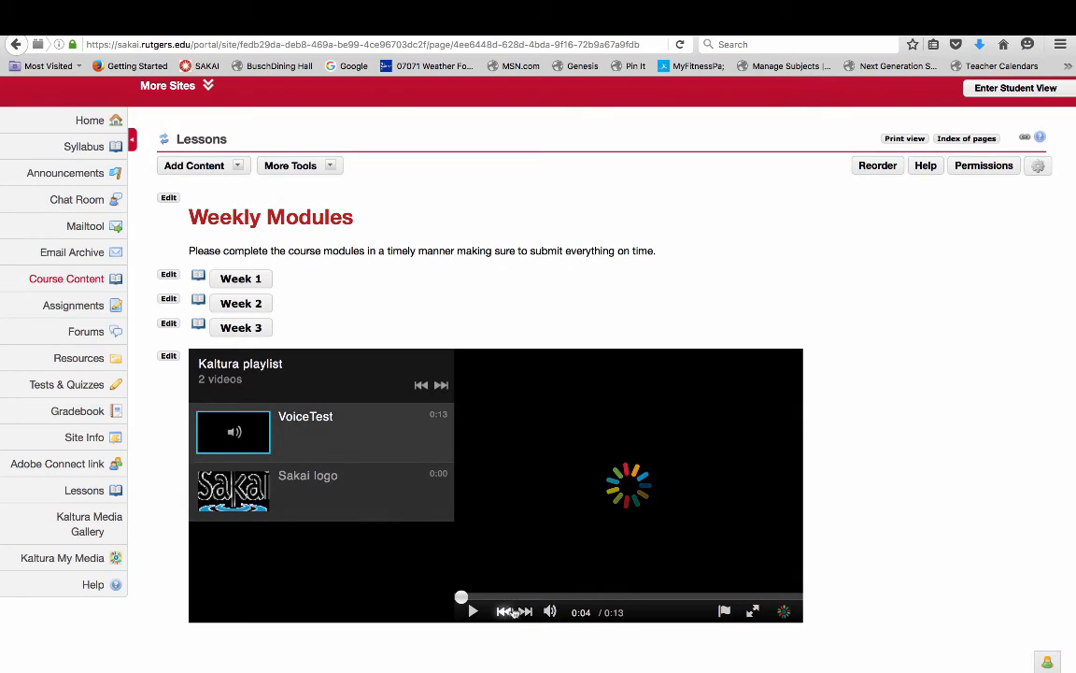
{"action": "left_click", "coordinate": [524, 611]}
{"action": "left_click", "coordinate": [502, 612]}
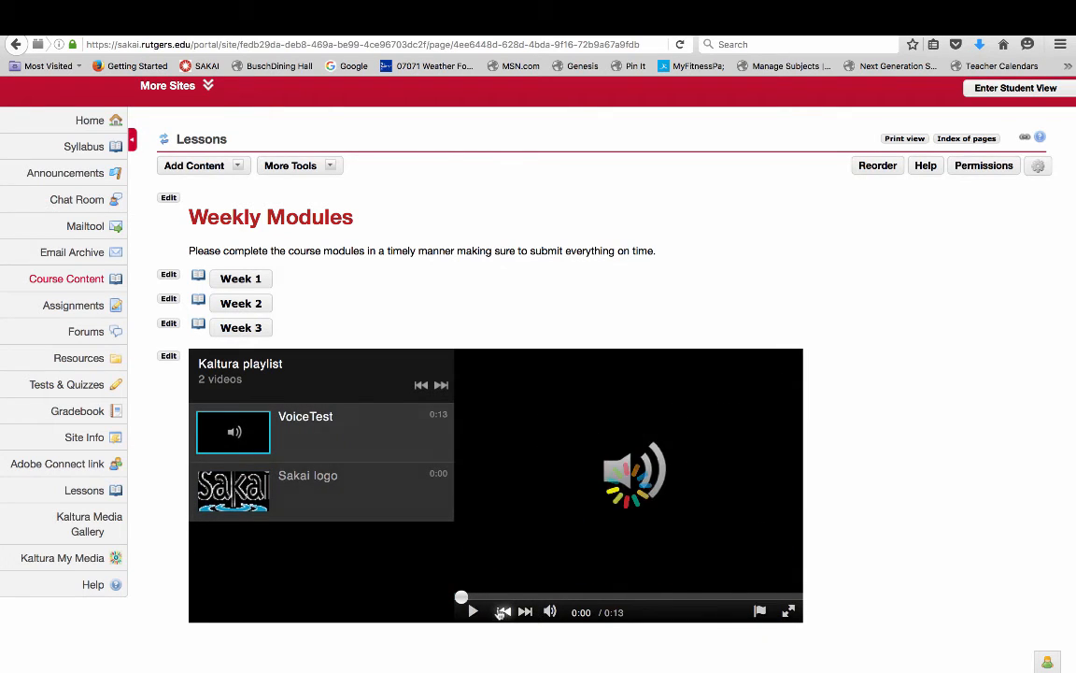
{"action": "left_click", "coordinate": [473, 611]}
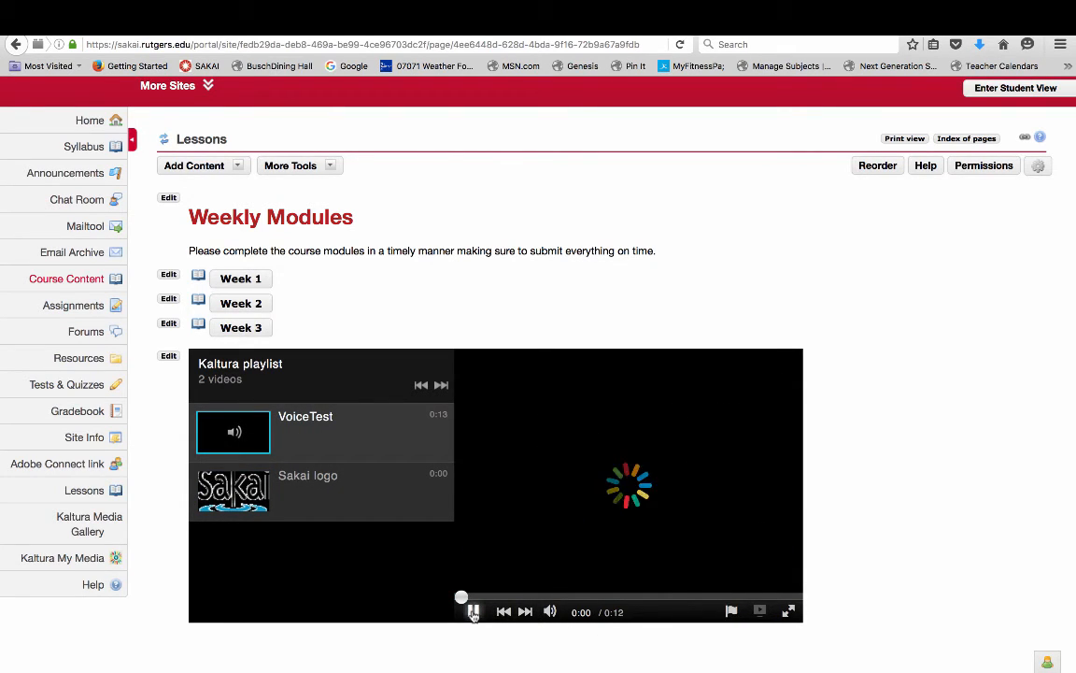
{"action": "scroll", "coordinate": [893, 451], "scroll_direction": "down", "scroll_amount": 2}
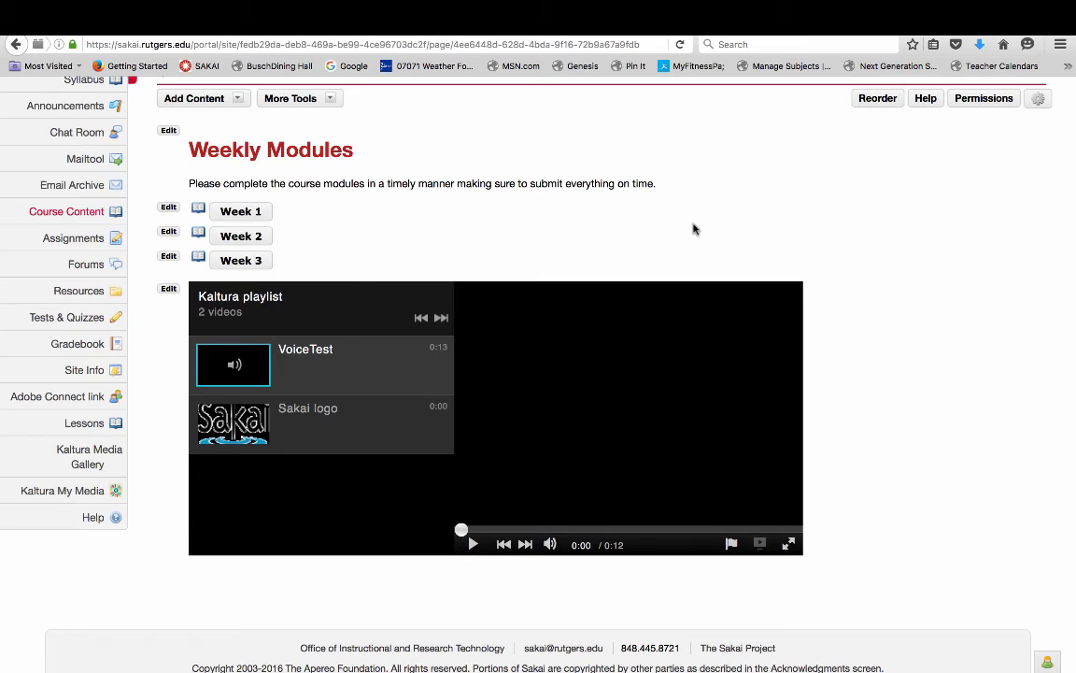
Return to the Kaltura Media Gallery to view the playlist on its home page.
{"action": "left_click", "coordinate": [100, 455]}
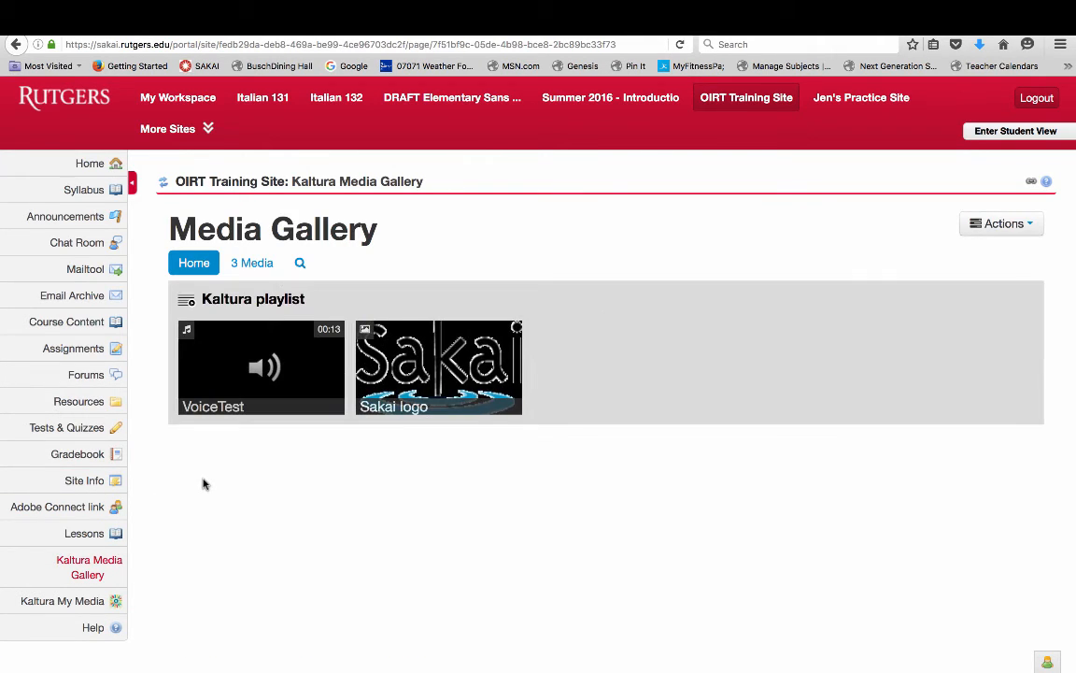
Open the Media Gallery's analytics and examine the dashboard's media items, user engagement and contribution figures for the last 30 days.
{"action": "left_click", "coordinate": [1025, 224]}
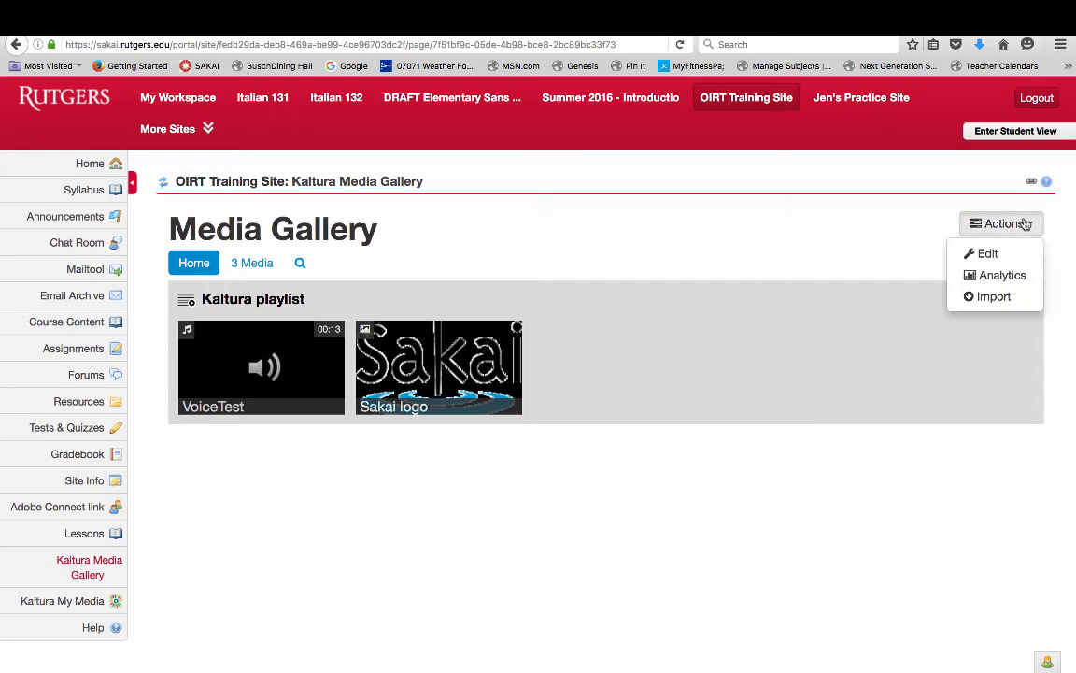
{"action": "left_click", "coordinate": [1010, 276]}
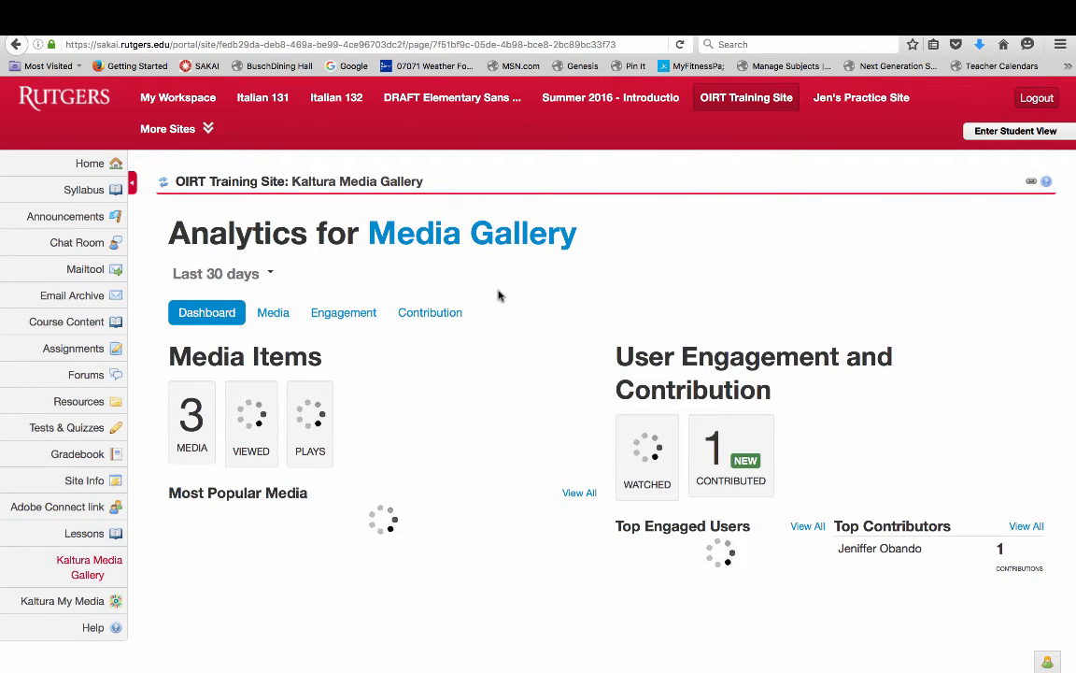
{"action": "scroll", "coordinate": [441, 428], "scroll_direction": "down", "scroll_amount": 1}
{"action": "scroll", "coordinate": [441, 428], "scroll_direction": "down", "scroll_amount": 3}
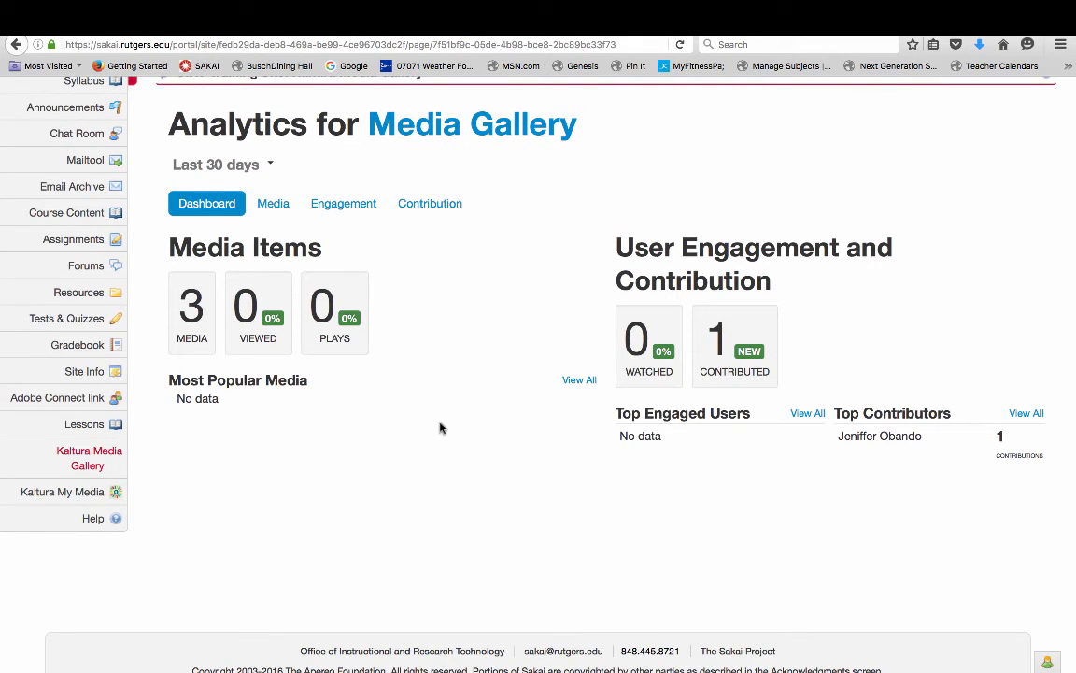
{"action": "scroll", "coordinate": [441, 428], "scroll_direction": "down", "scroll_amount": 1}
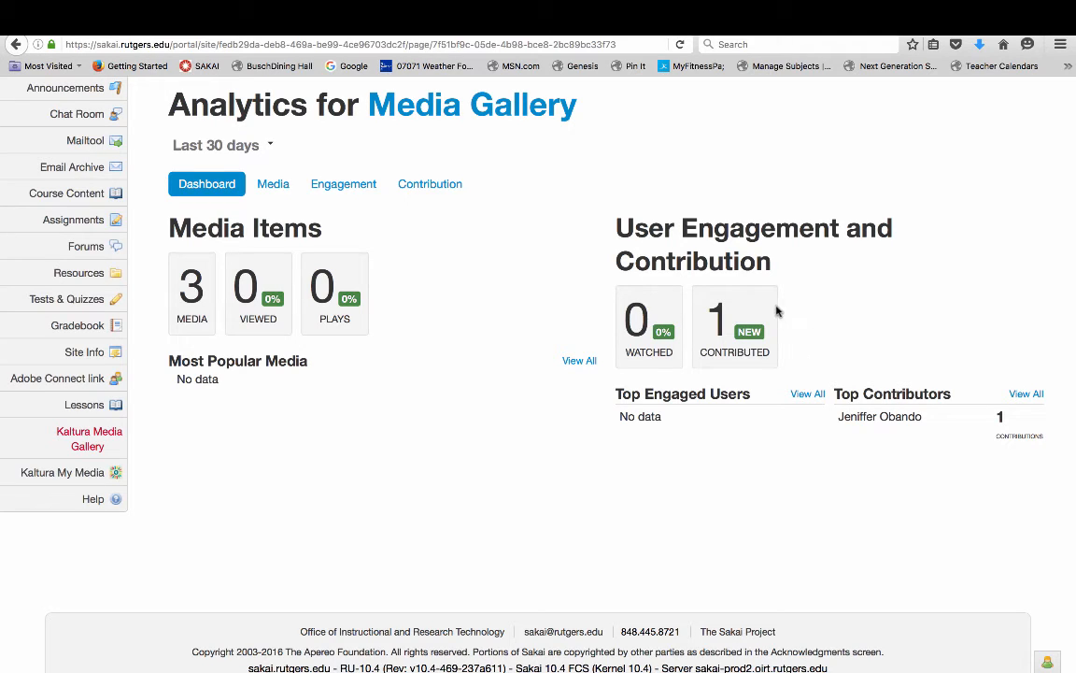
{"action": "mouse_move", "coordinate": [715, 337]}
{"action": "scroll", "coordinate": [753, 421], "scroll_direction": "down", "scroll_amount": 3}
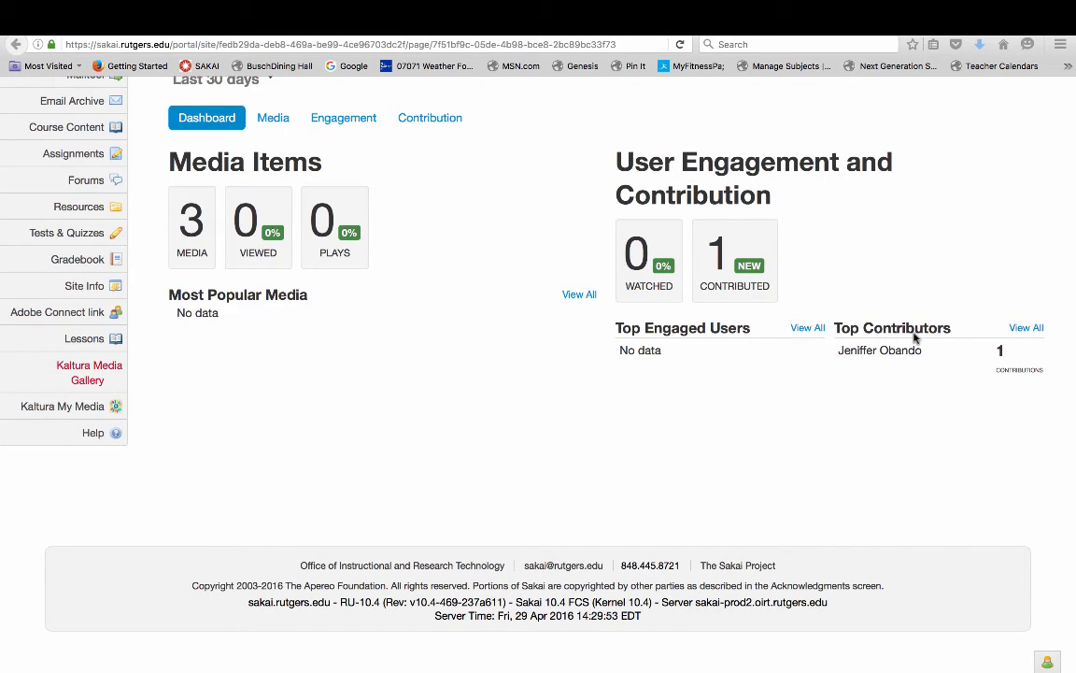
Examine the Media, Engagement and Contribution analytics reports, then return to the Media Gallery home page.
{"action": "left_click", "coordinate": [275, 121]}
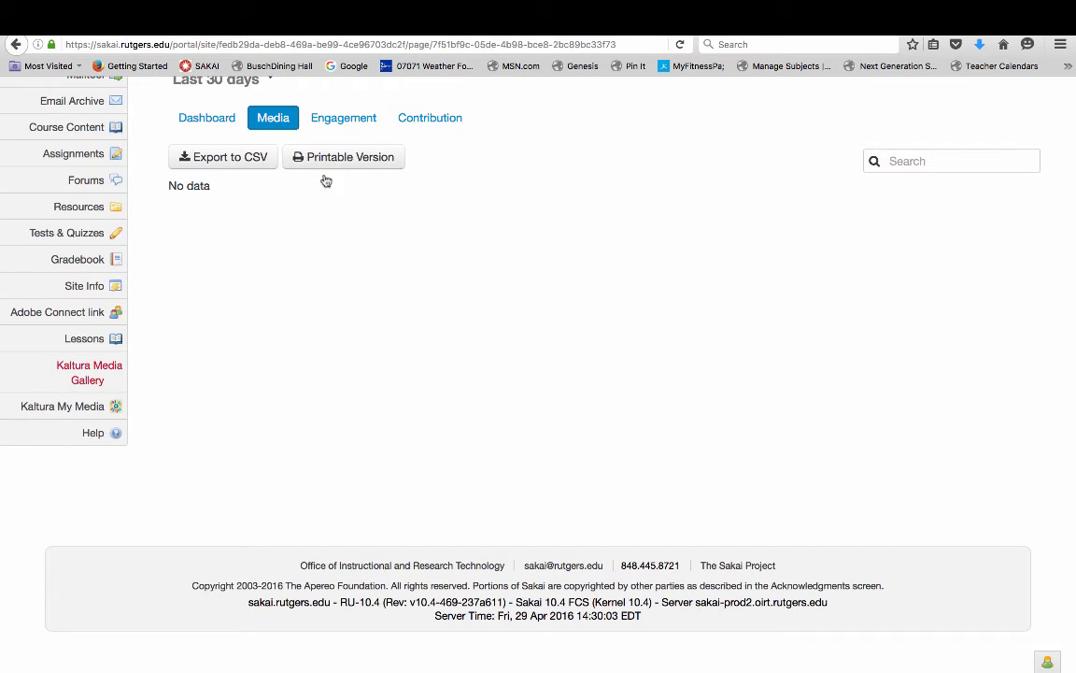
{"action": "left_click", "coordinate": [336, 121]}
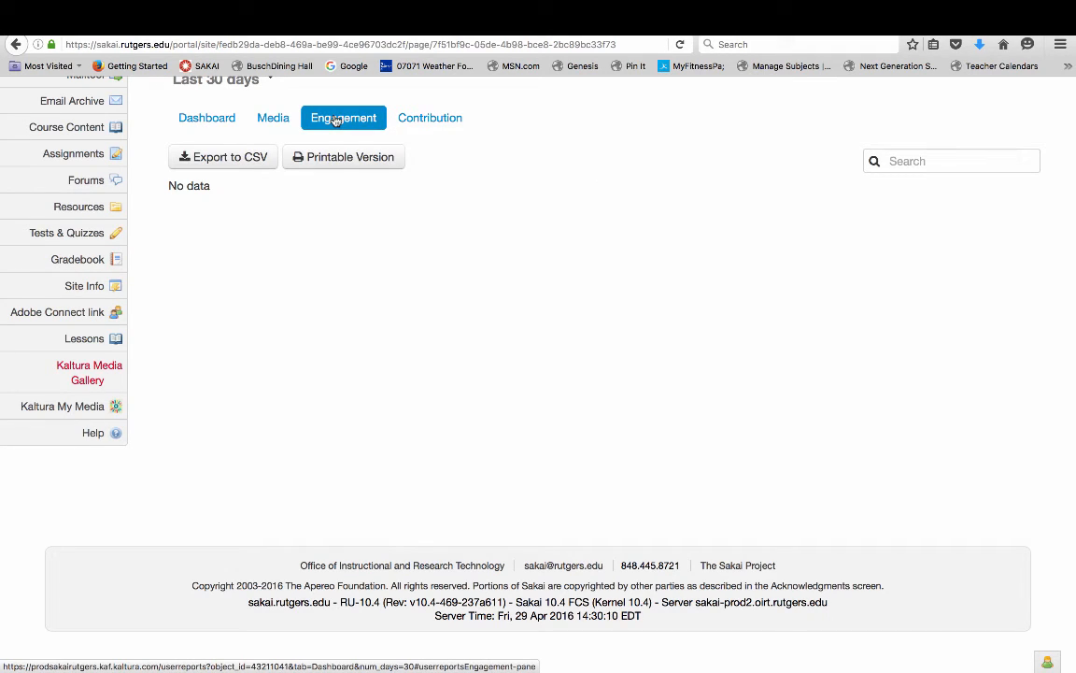
{"action": "left_click", "coordinate": [415, 120]}
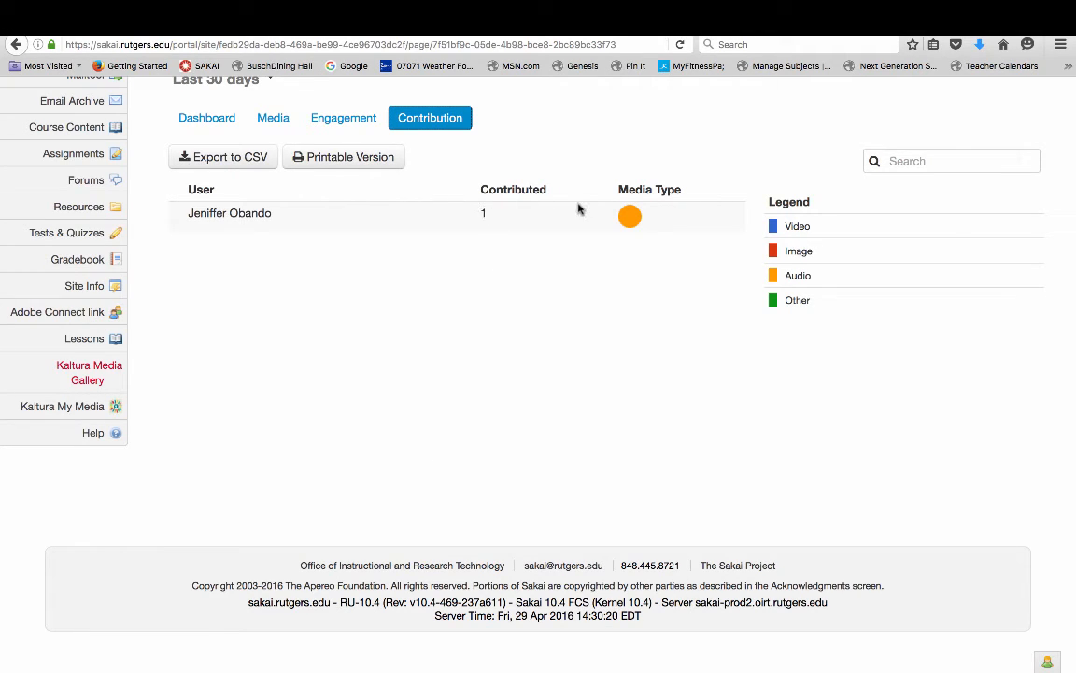
{"action": "mouse_move", "coordinate": [629, 212]}
{"action": "scroll", "coordinate": [671, 391], "scroll_direction": "up", "scroll_amount": 4}
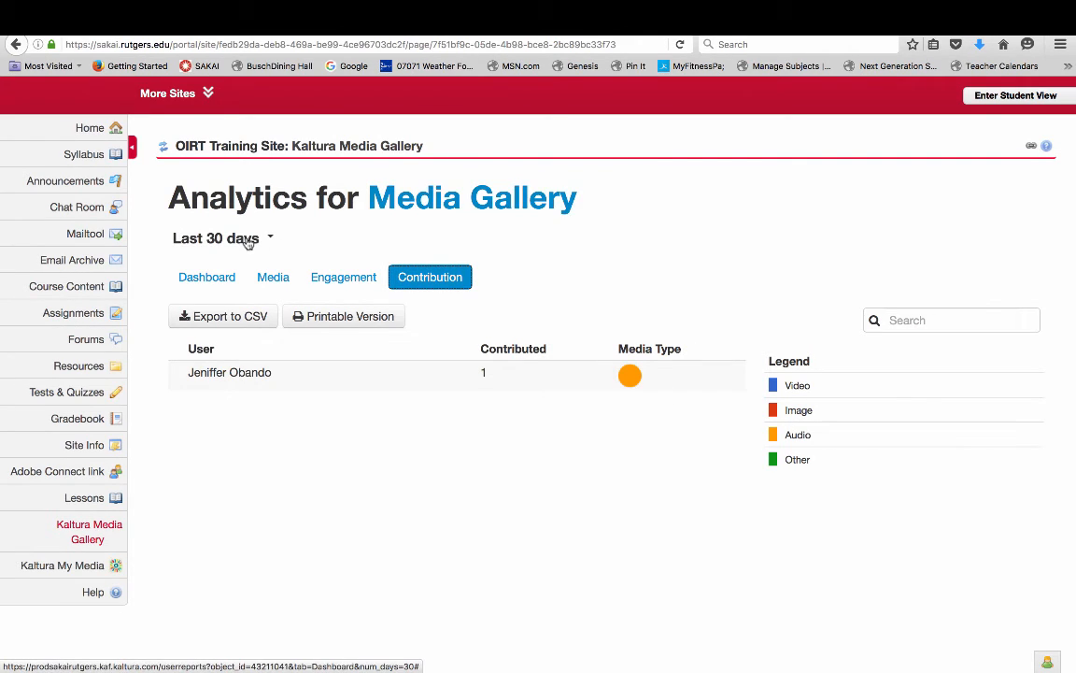
{"action": "left_click", "coordinate": [163, 145]}
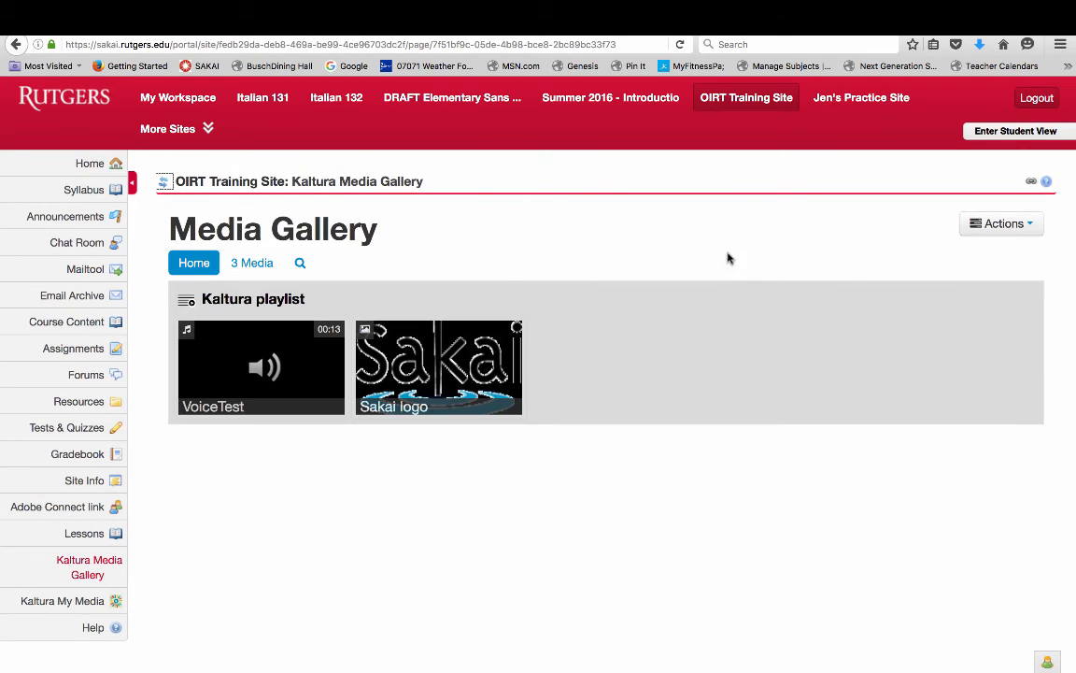
Open Add Media for the gallery's media list and review the selectable items and the options for adding new media.
{"action": "left_click", "coordinate": [260, 264]}
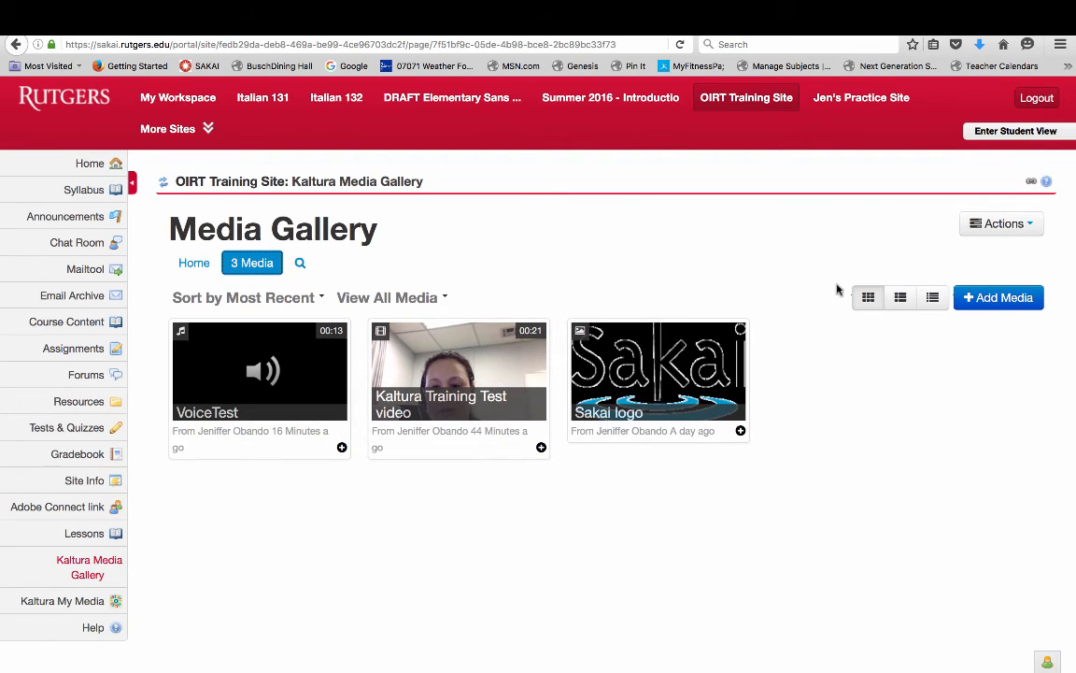
{"action": "left_click", "coordinate": [1020, 301]}
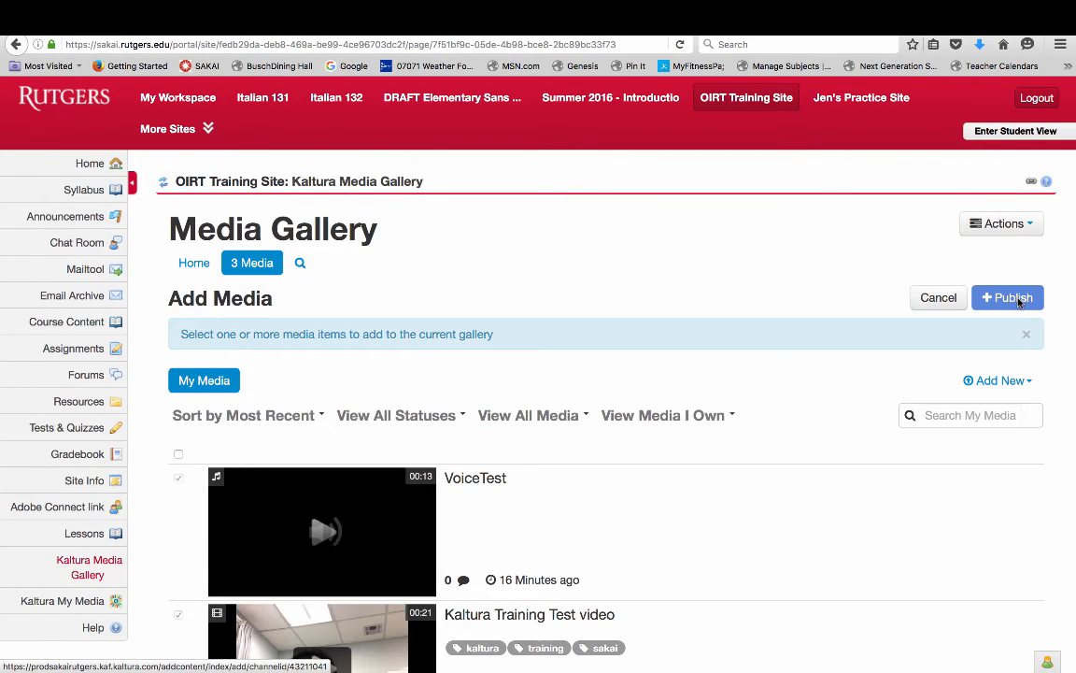
{"action": "scroll", "coordinate": [1048, 376], "scroll_direction": "down", "scroll_amount": 2}
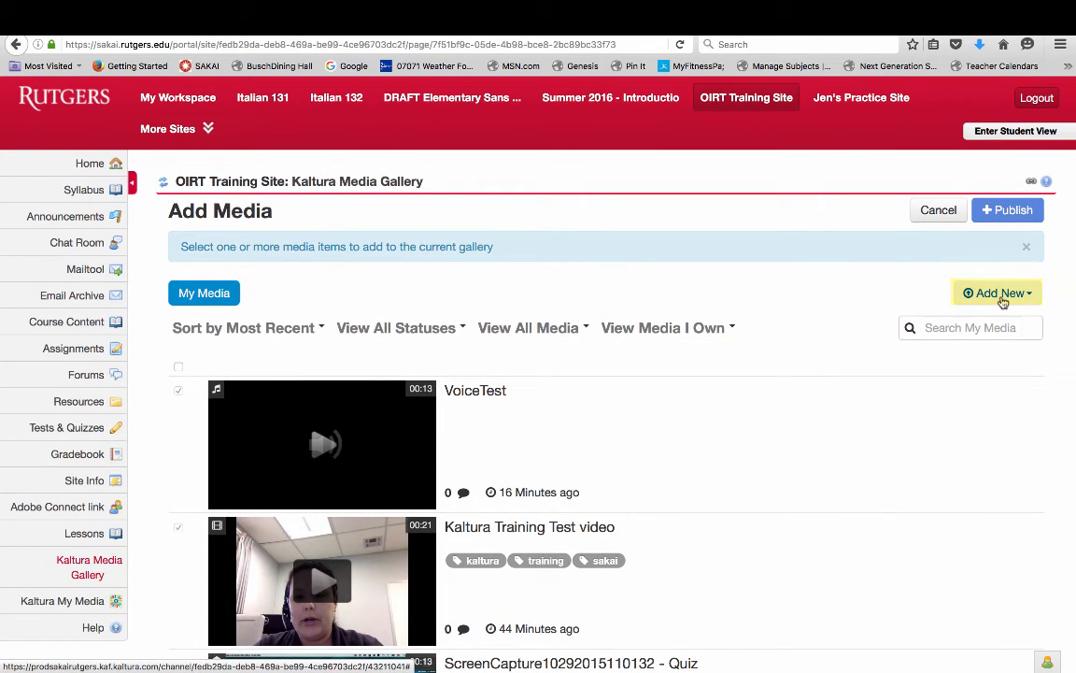
{"action": "left_click", "coordinate": [1002, 299]}
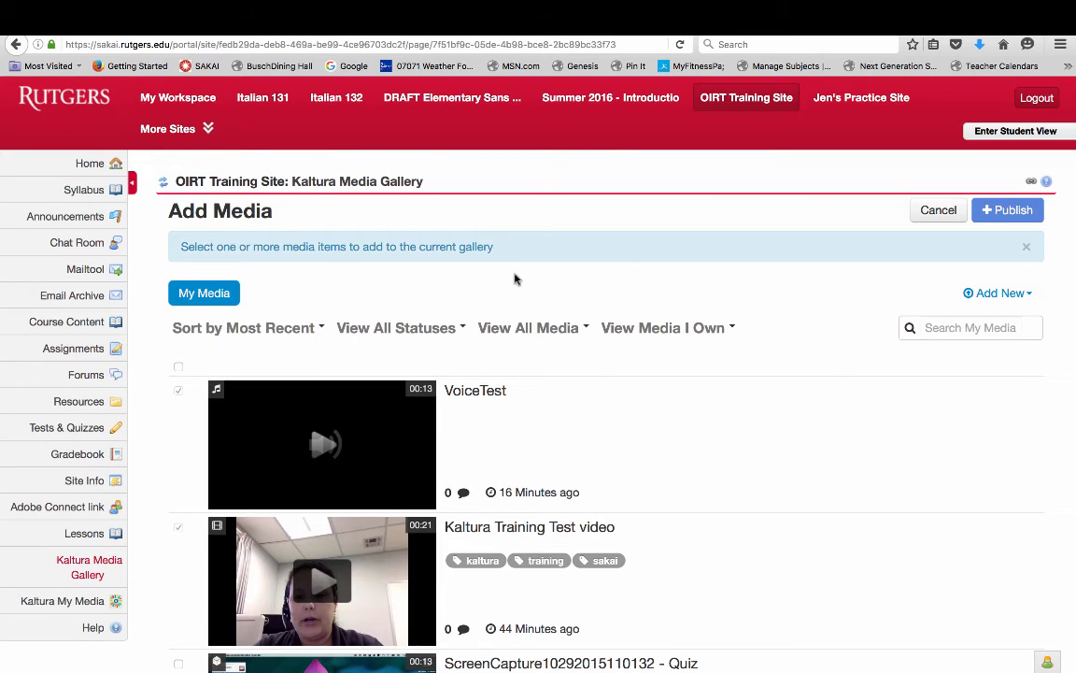
{"action": "scroll", "coordinate": [485, 262], "scroll_direction": "up", "scroll_amount": 2}
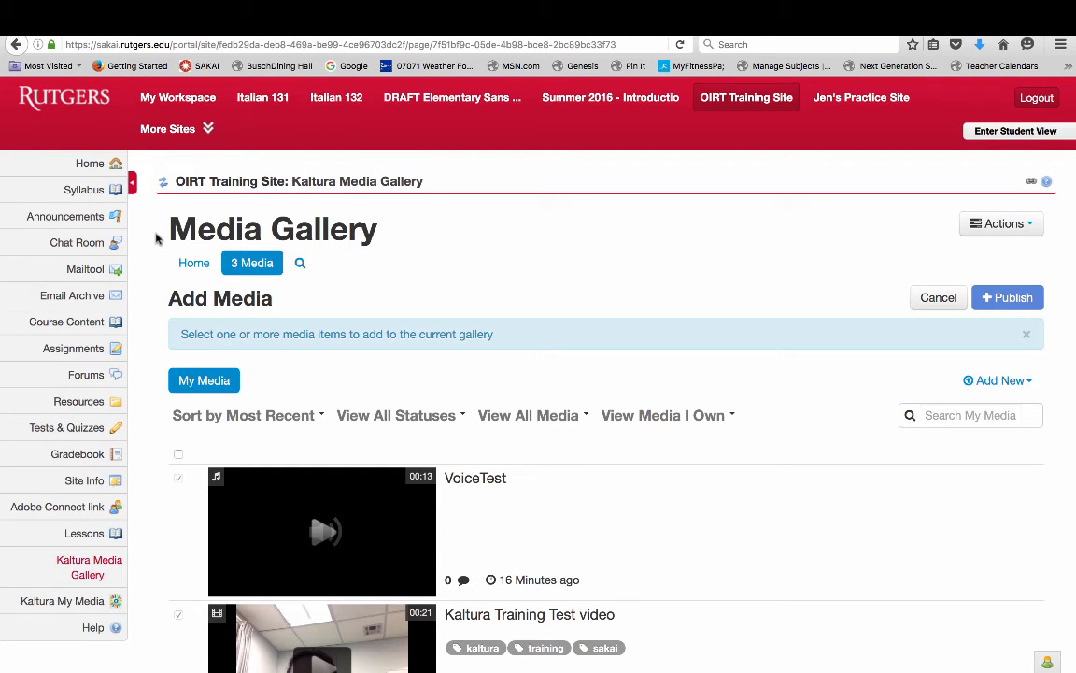
Start a new assignment in the OIRT Training Site and title it "Kaltura Test".
{"action": "left_click", "coordinate": [92, 348]}
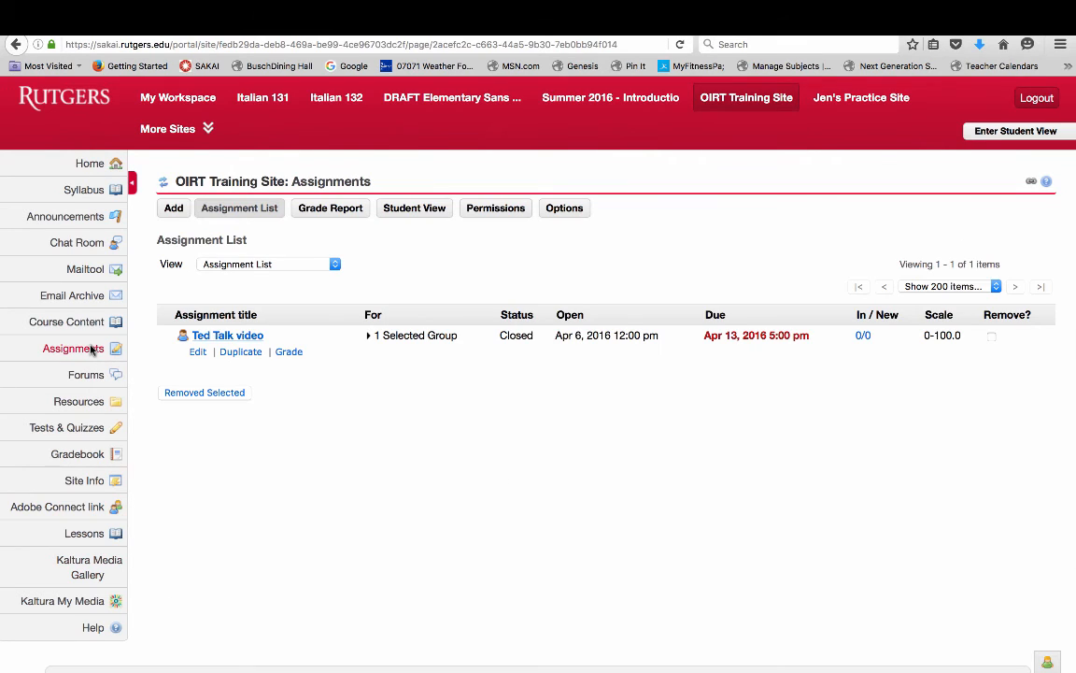
{"action": "left_click", "coordinate": [171, 214]}
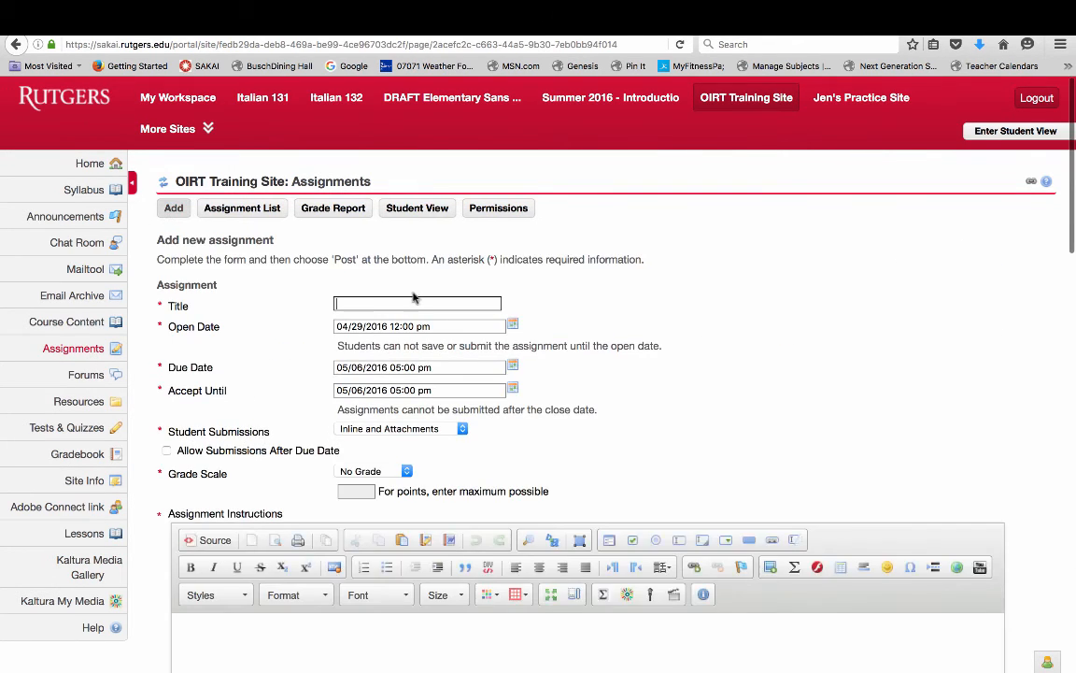
{"action": "left_click", "coordinate": [416, 305]}
{"action": "type", "text": "Kaltu"}
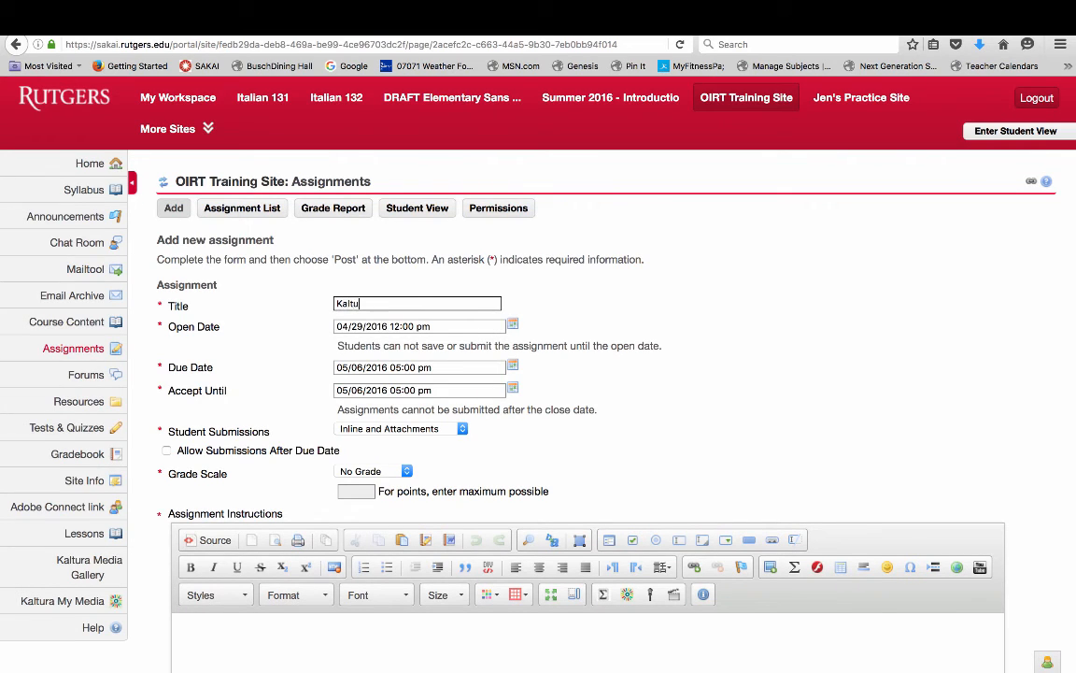
{"action": "type", "text": "ra TEst"}
{"action": "key", "text": "BackSpace"}
{"action": "key", "text": "BackSpace"}
{"action": "key", "text": "BackSpace"}
{"action": "type", "text": "est"}
Set the assignment's open date to 04/30/2016 at 12:00 pm.
{"action": "left_click", "coordinate": [513, 325]}
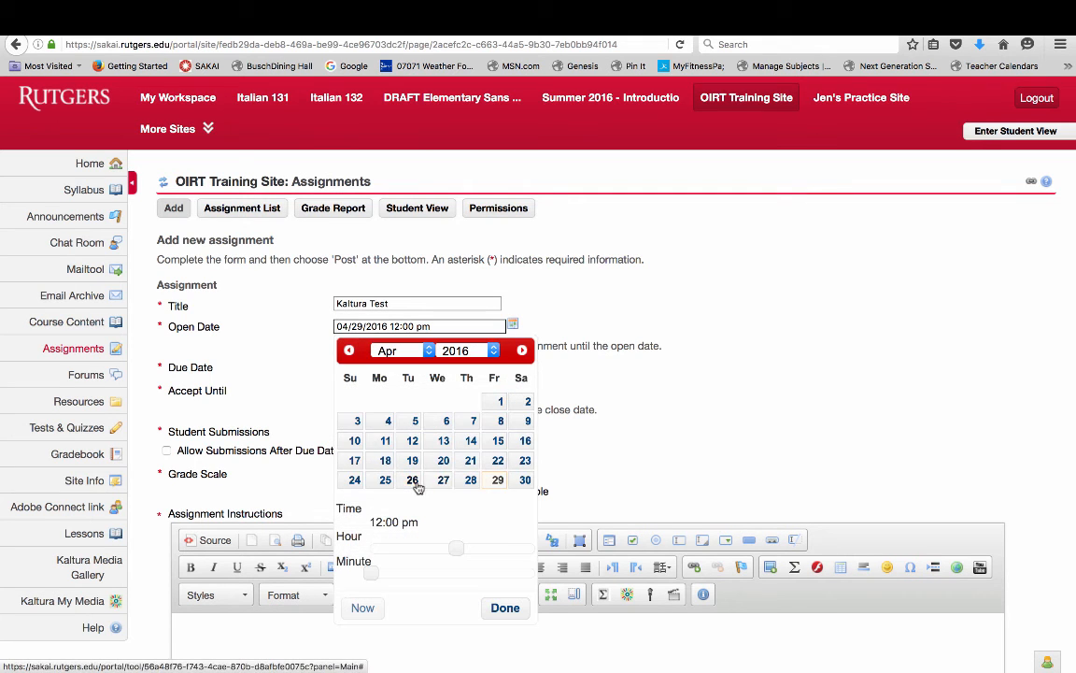
{"action": "left_click", "coordinate": [525, 480]}
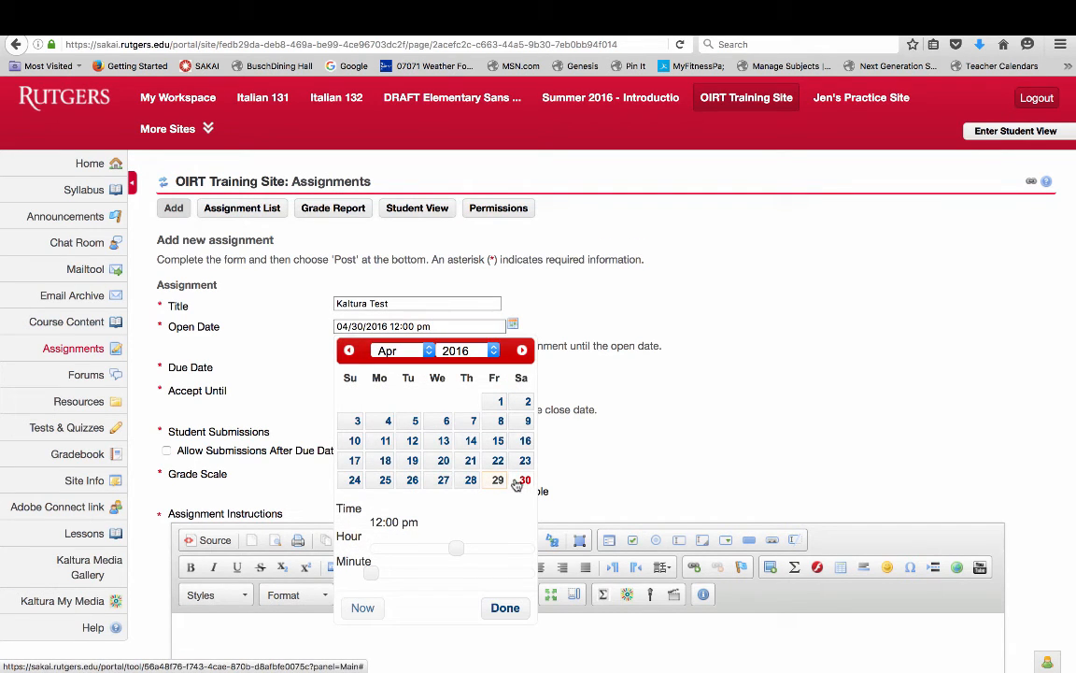
{"action": "left_click", "coordinate": [510, 619]}
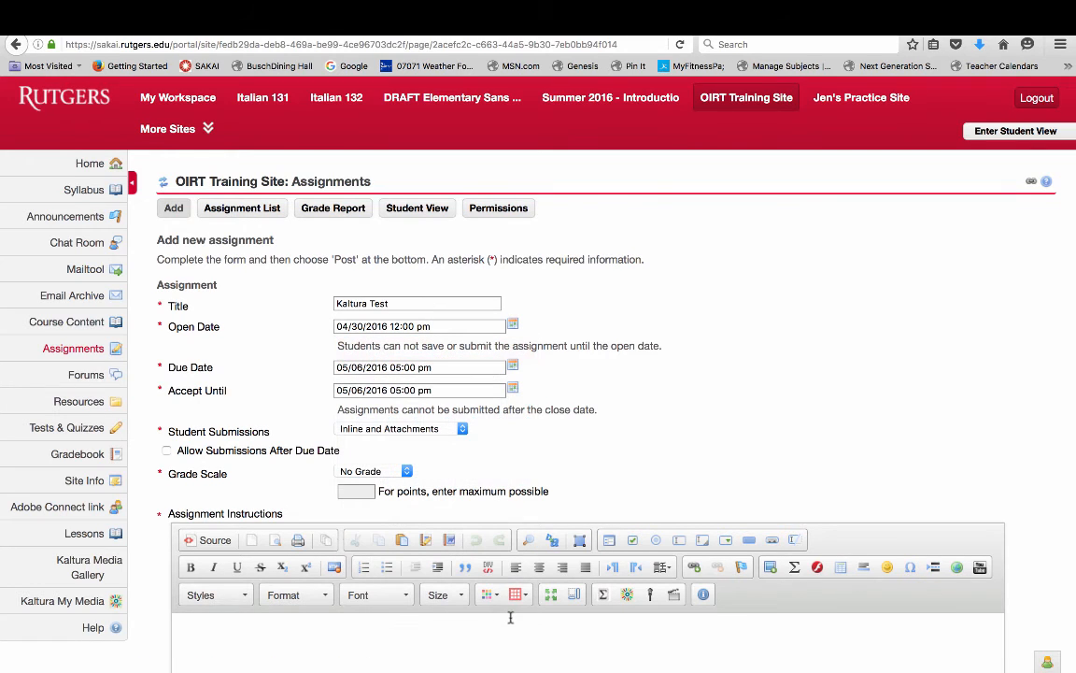
{"action": "left_click", "coordinate": [511, 367]}
{"action": "left_click", "coordinate": [565, 371]}
Write assignment instructions beginning with "Task 1 for this week: Watch the".
{"action": "scroll", "coordinate": [526, 383], "scroll_direction": "down", "scroll_amount": 3}
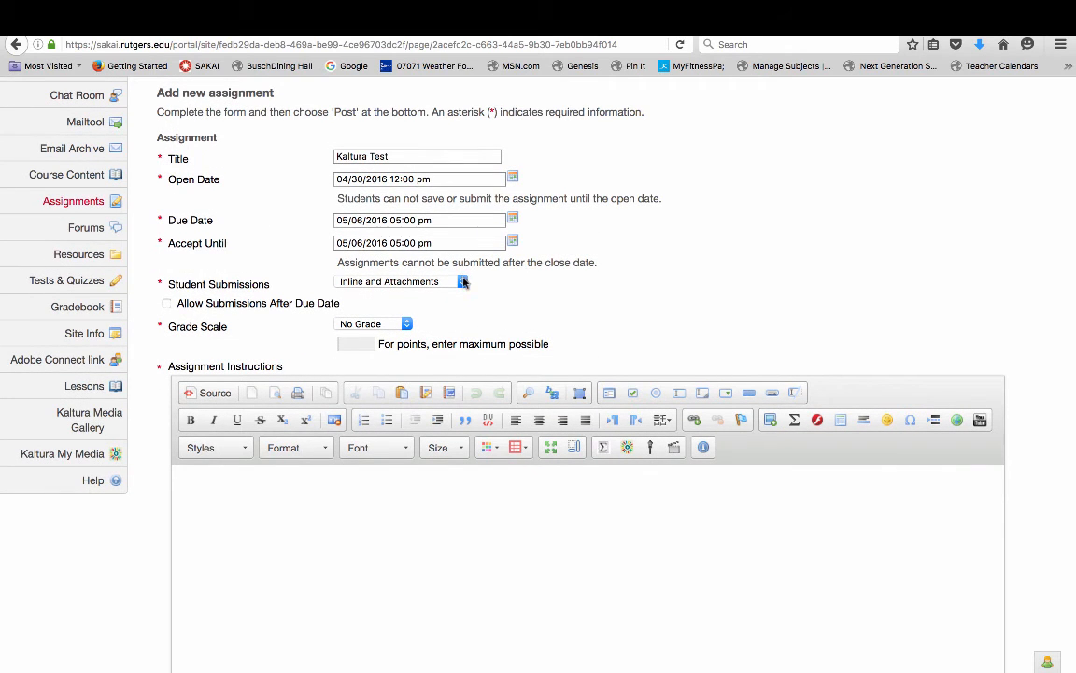
{"action": "scroll", "coordinate": [236, 315], "scroll_direction": "down", "scroll_amount": 1}
{"action": "scroll", "coordinate": [237, 315], "scroll_direction": "down", "scroll_amount": 3}
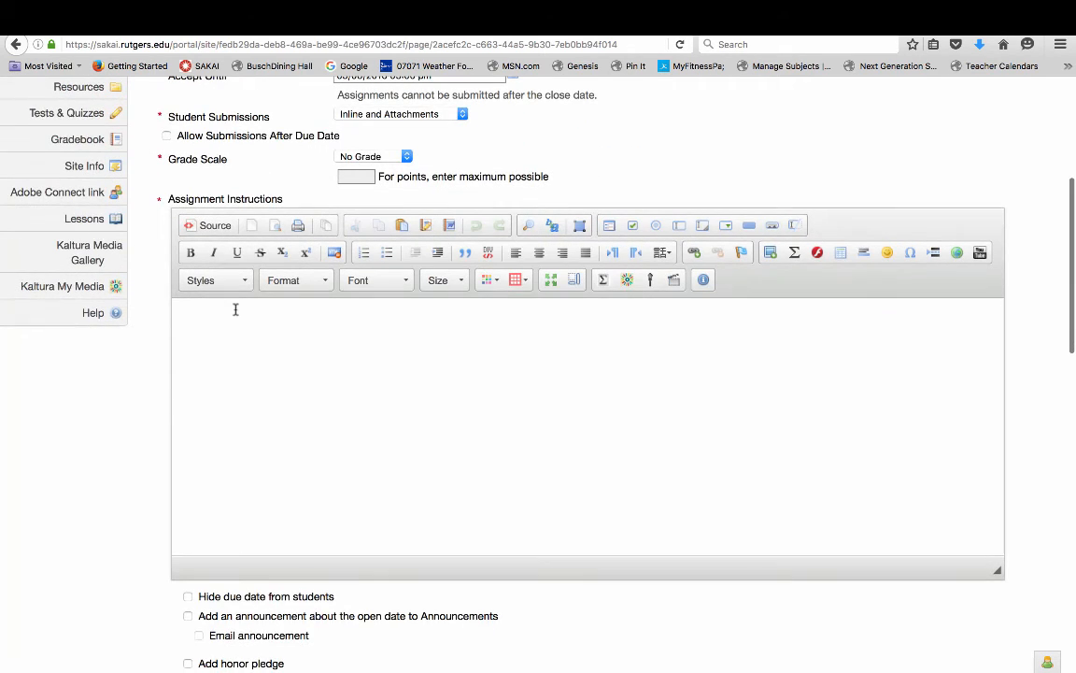
{"action": "left_click", "coordinate": [250, 322]}
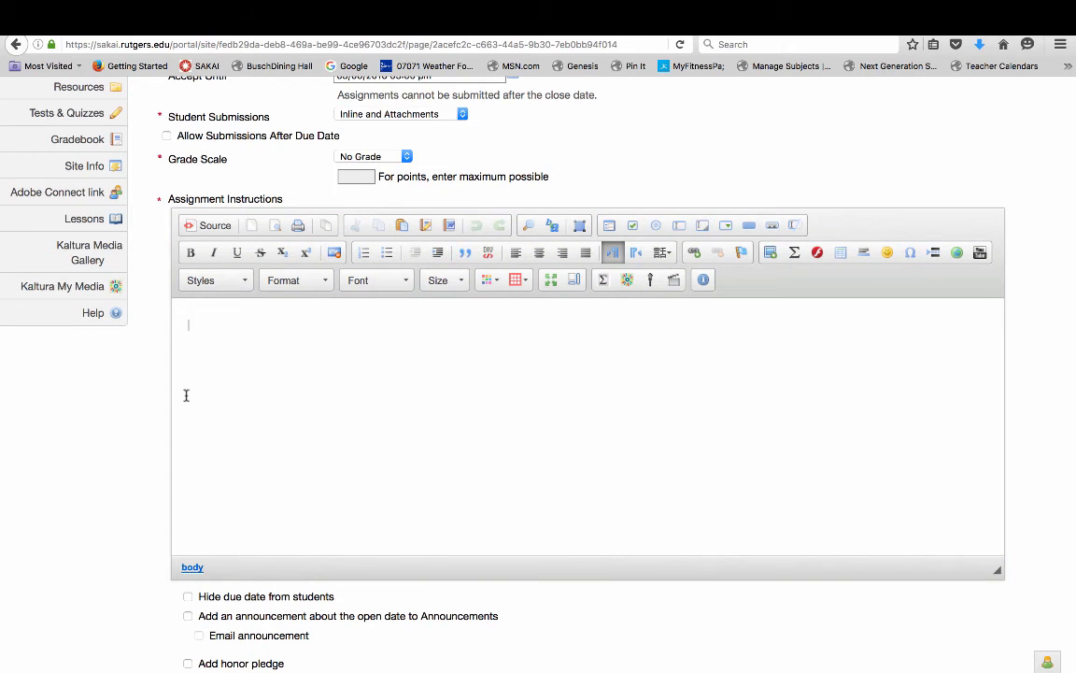
{"action": "scroll", "coordinate": [154, 373], "scroll_direction": "up", "scroll_amount": 4}
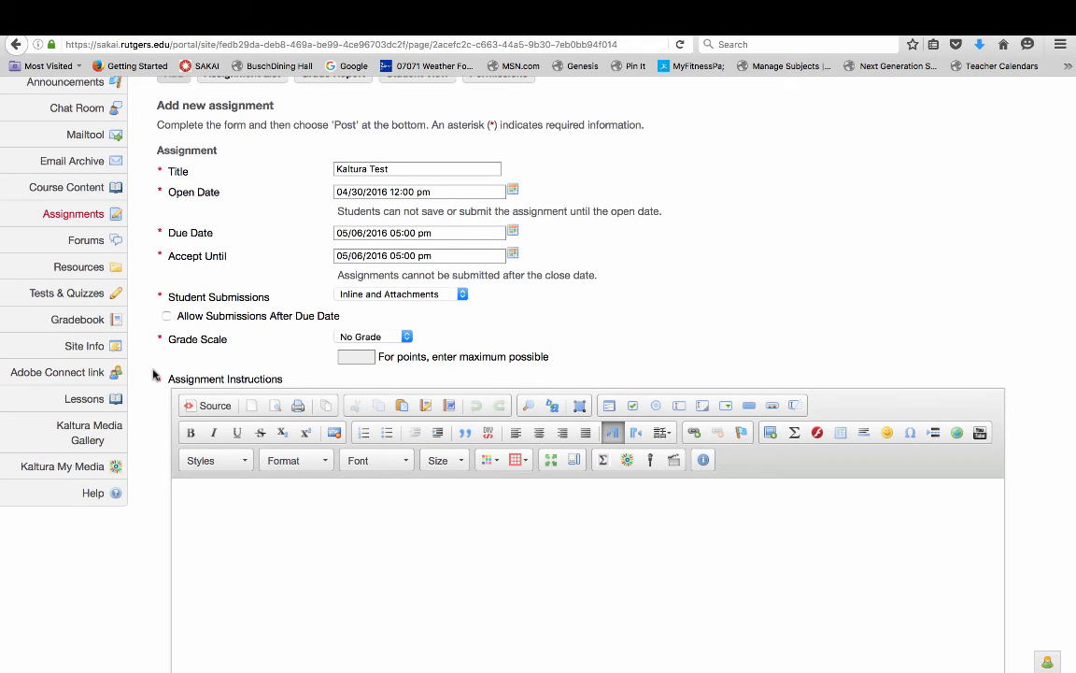
{"action": "scroll", "coordinate": [154, 373], "scroll_direction": "down", "scroll_amount": 5}
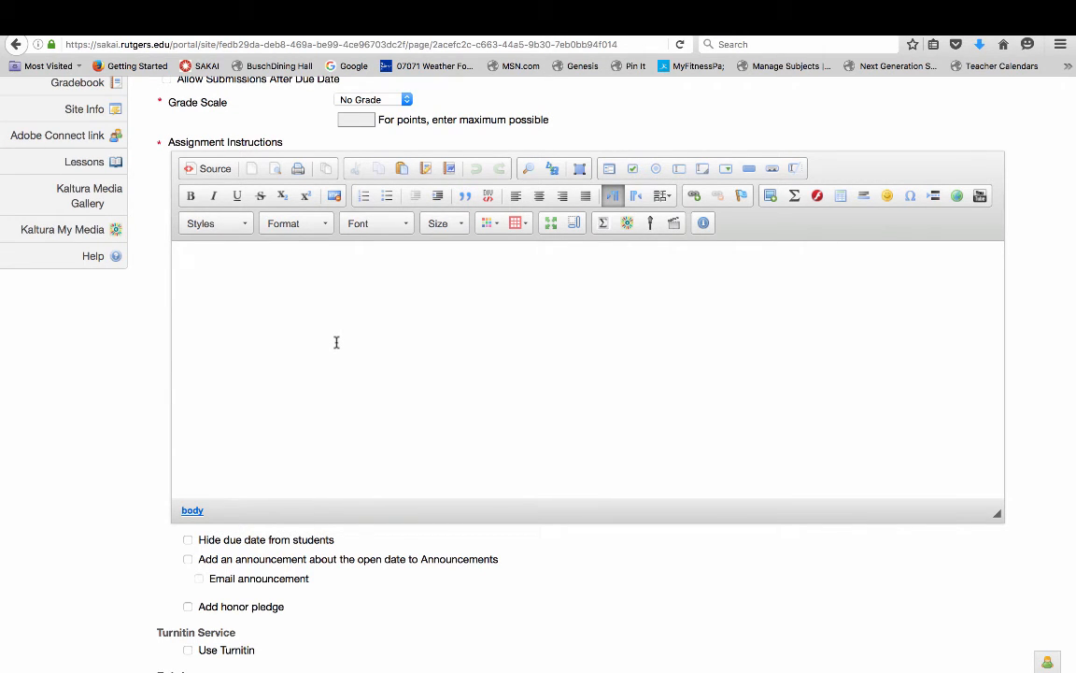
{"action": "type", "text": "TAsk"}
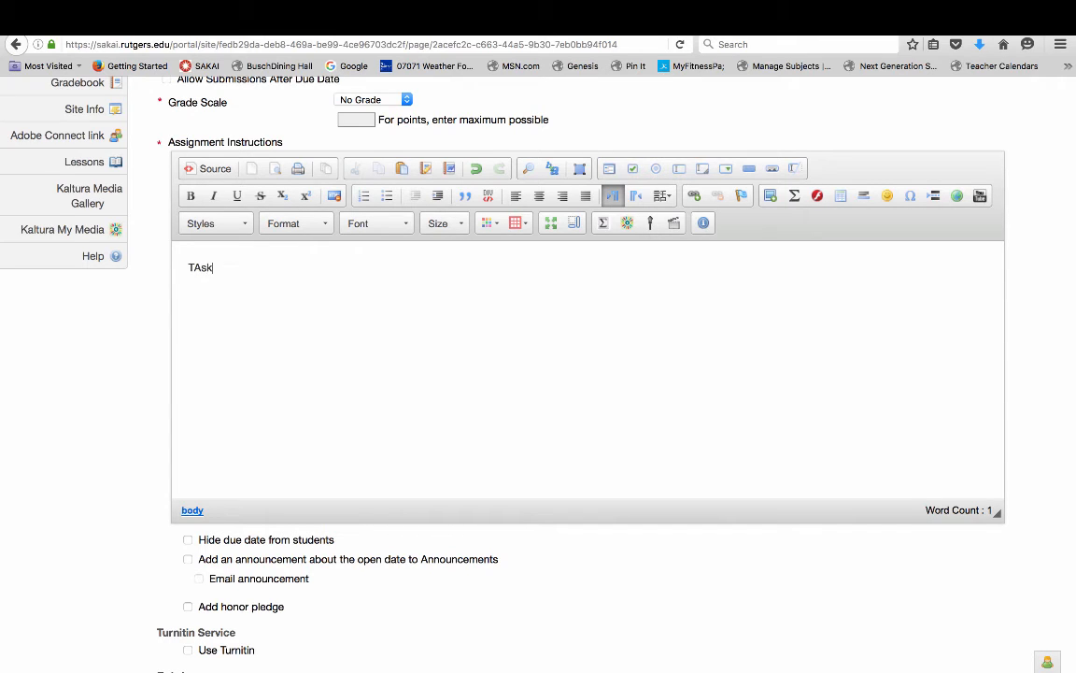
{"action": "key", "text": "BackSpace"}
{"action": "key", "text": "BackSpace"}
{"action": "key", "text": "BackSpace"}
{"action": "type", "text": "ask 1 fo"}
{"action": "type", "text": "r this week: Wa"}
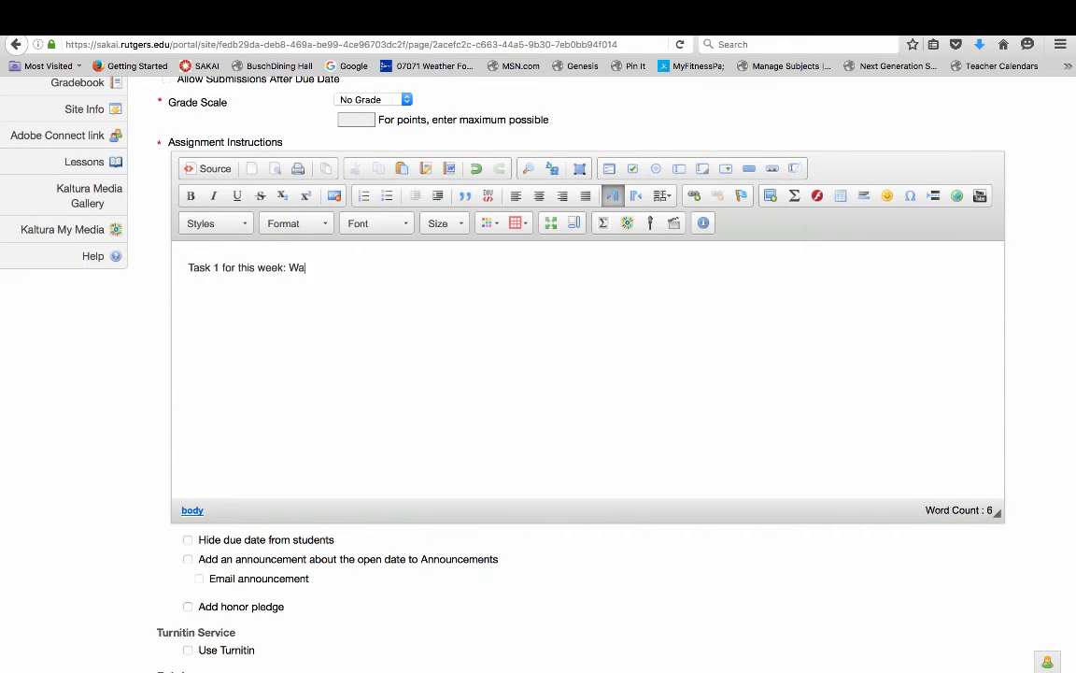
{"action": "type", "text": "tch the o"}
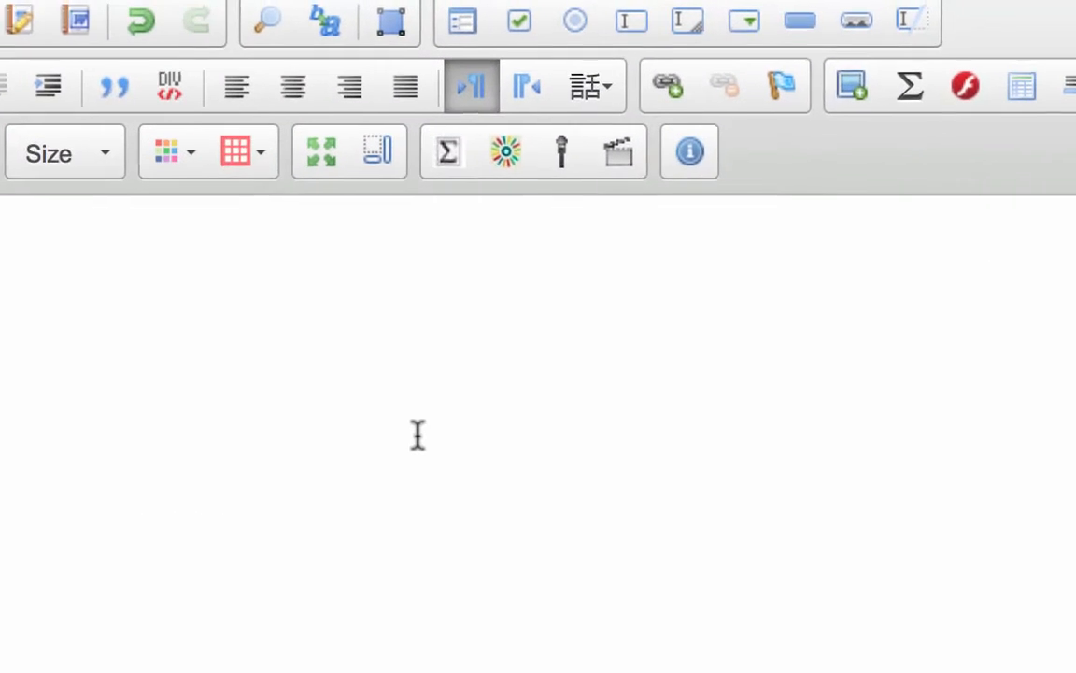
Embed the Kaltura video "Test" from My Media in the assignment instructions.
{"action": "left_click", "coordinate": [501, 149]}
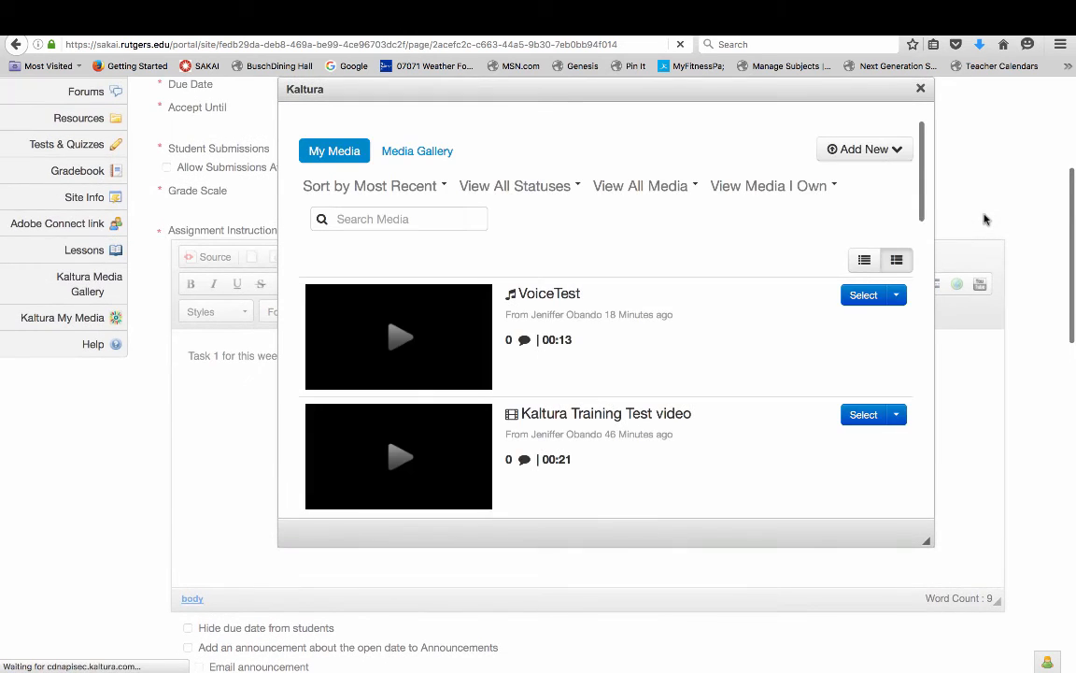
{"action": "scroll", "coordinate": [653, 345], "scroll_direction": "down", "scroll_amount": 3}
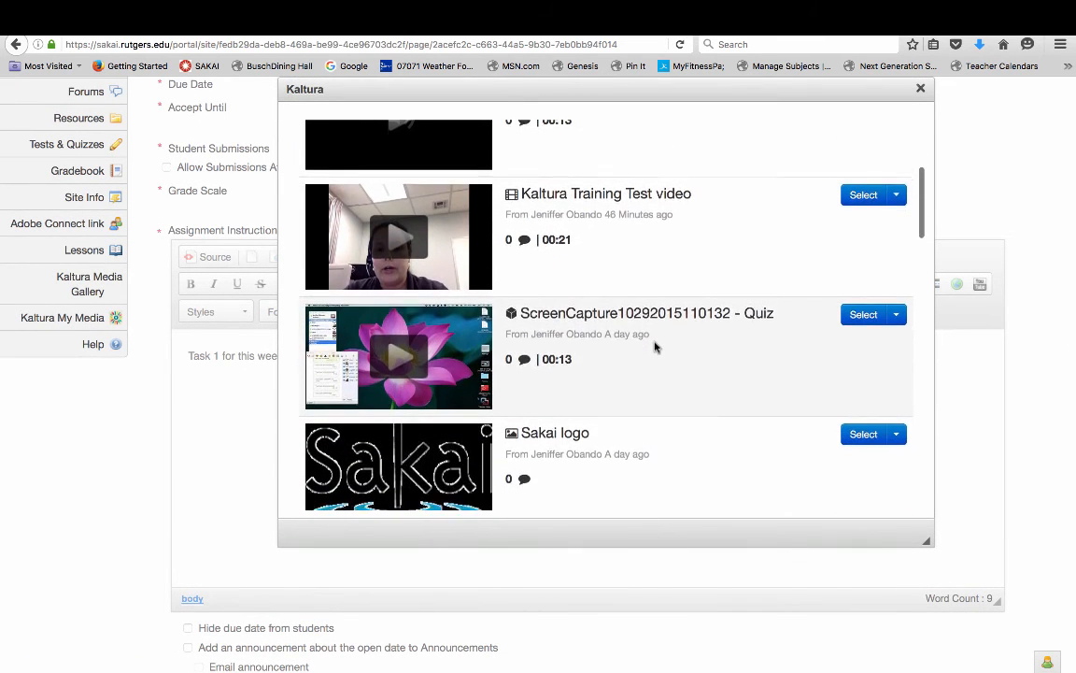
{"action": "scroll", "coordinate": [654, 347], "scroll_direction": "down", "scroll_amount": 6}
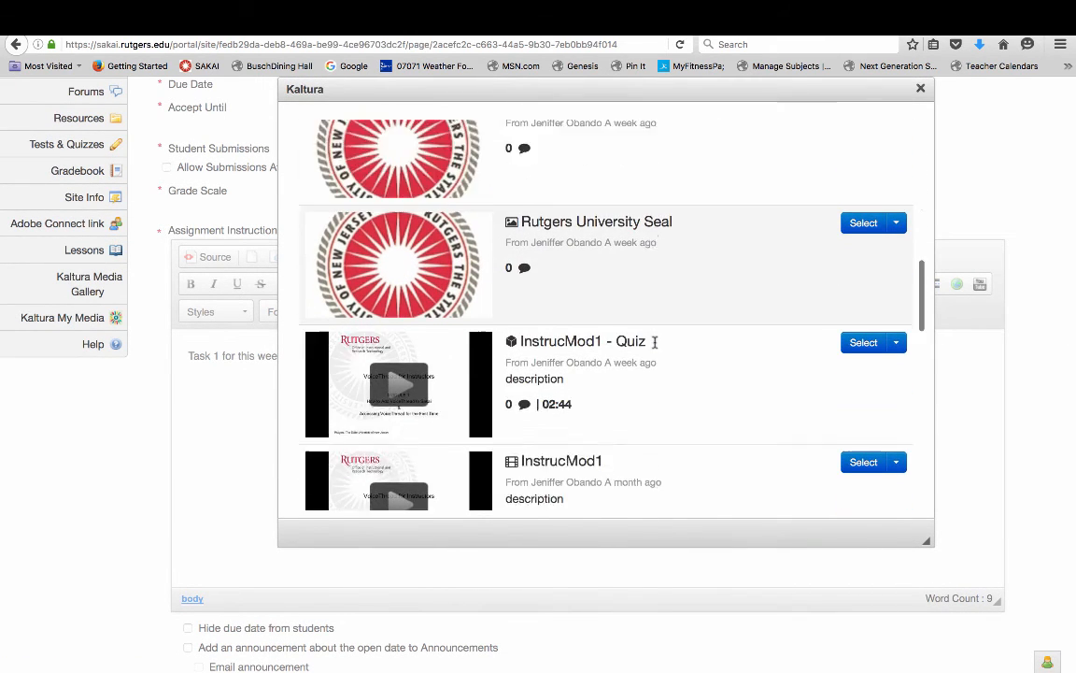
{"action": "scroll", "coordinate": [654, 344], "scroll_direction": "up", "scroll_amount": 9}
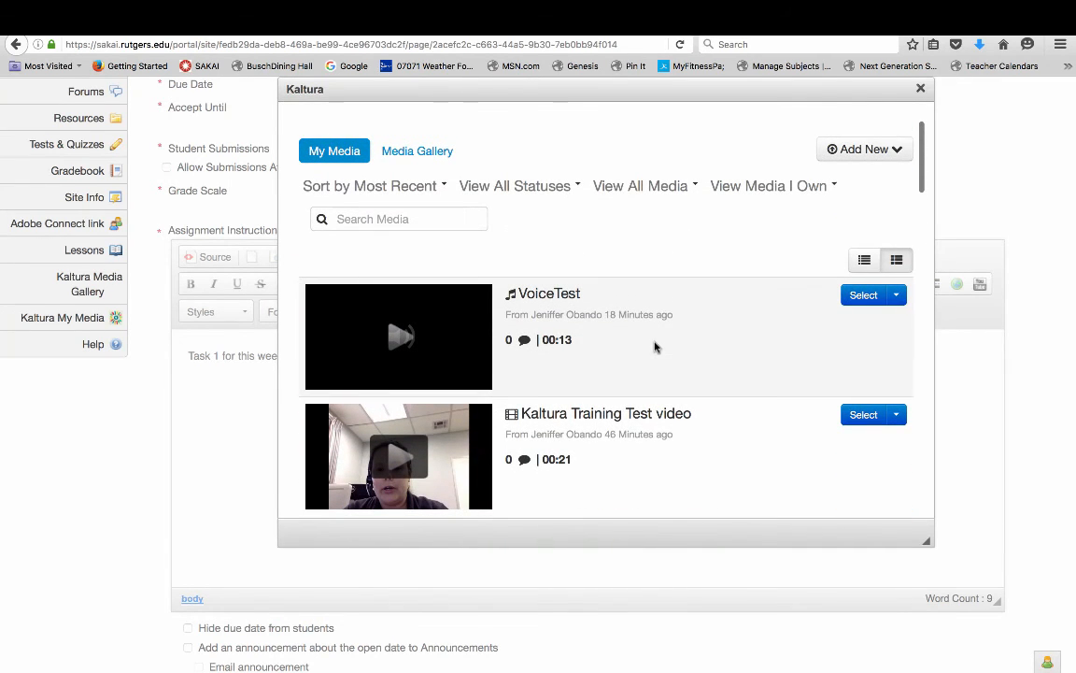
{"action": "scroll", "coordinate": [598, 434], "scroll_direction": "down", "scroll_amount": 7}
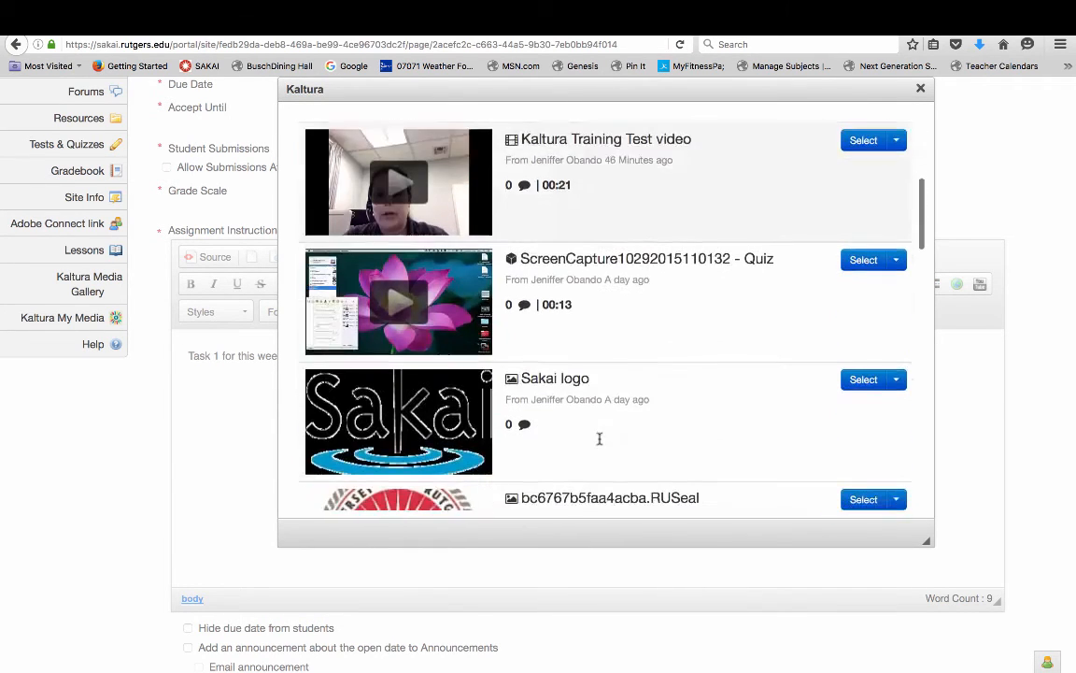
{"action": "scroll", "coordinate": [599, 443], "scroll_direction": "down", "scroll_amount": 12}
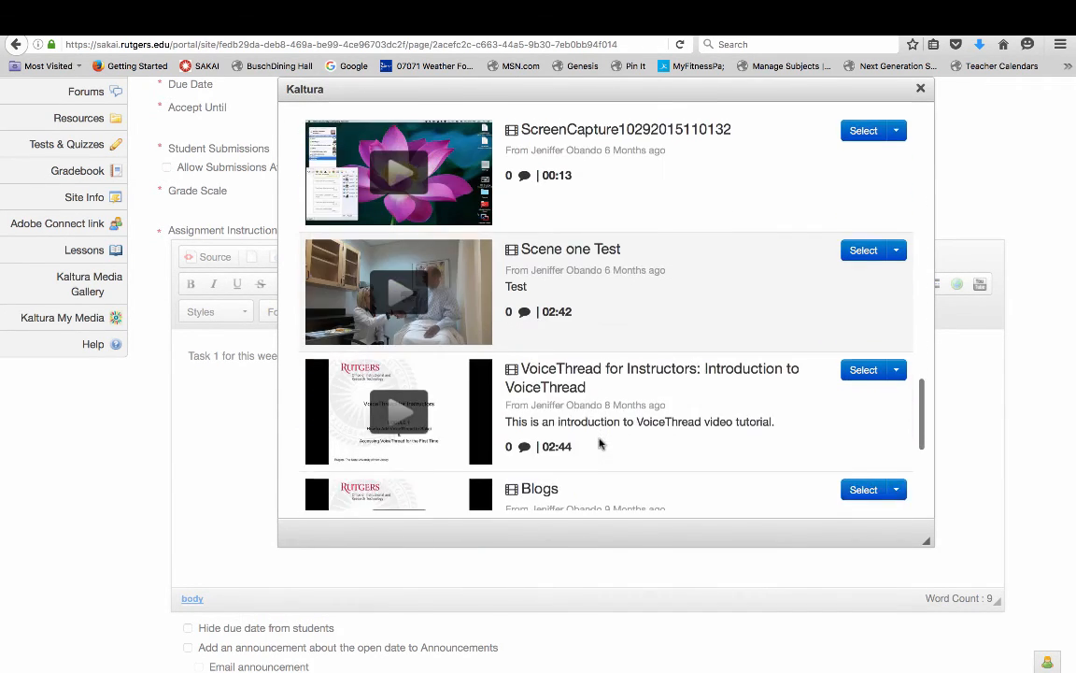
{"action": "scroll", "coordinate": [597, 442], "scroll_direction": "down", "scroll_amount": 2}
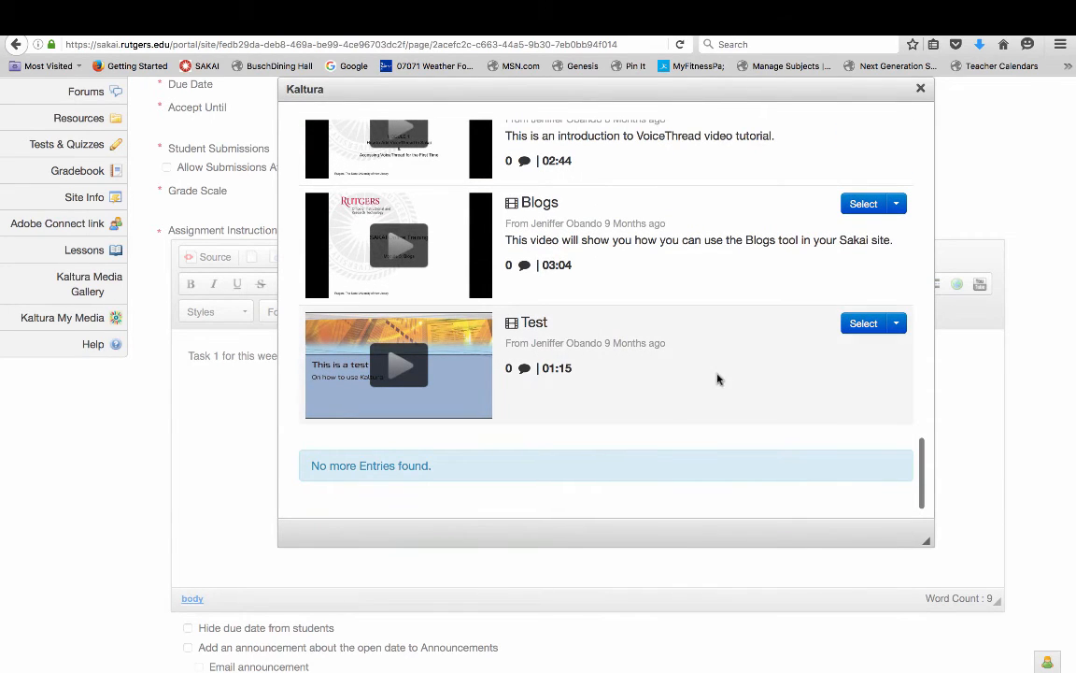
{"action": "left_click", "coordinate": [853, 327]}
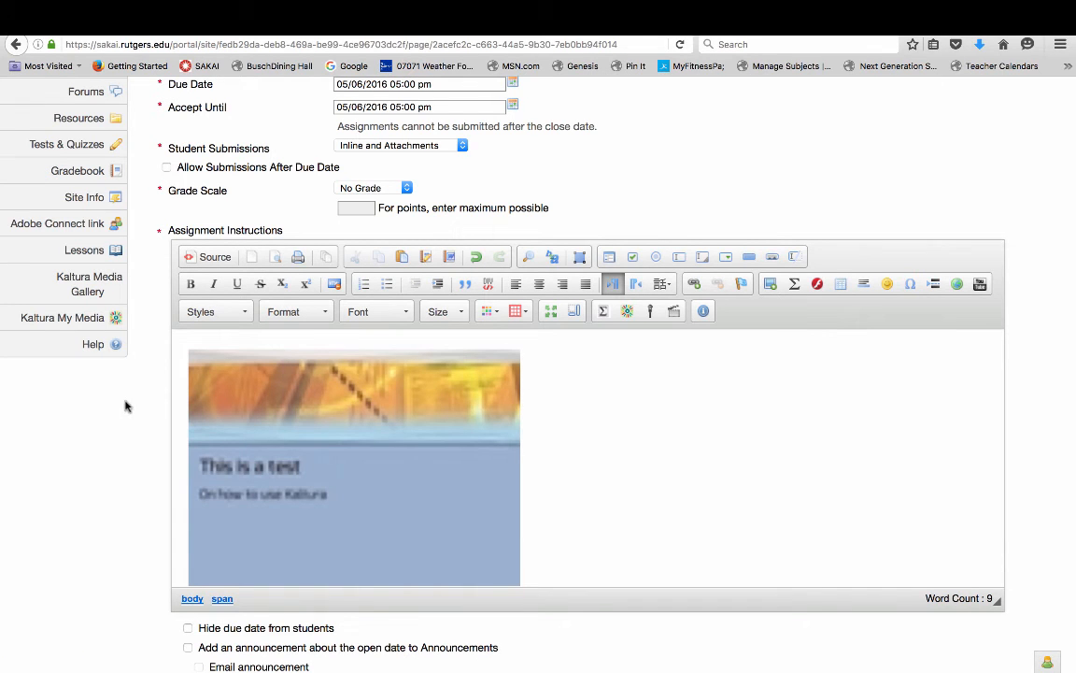
Post the "Kaltura Test" assignment with the remaining settings left at their defaults.
{"action": "scroll", "coordinate": [127, 406], "scroll_direction": "down", "scroll_amount": 10}
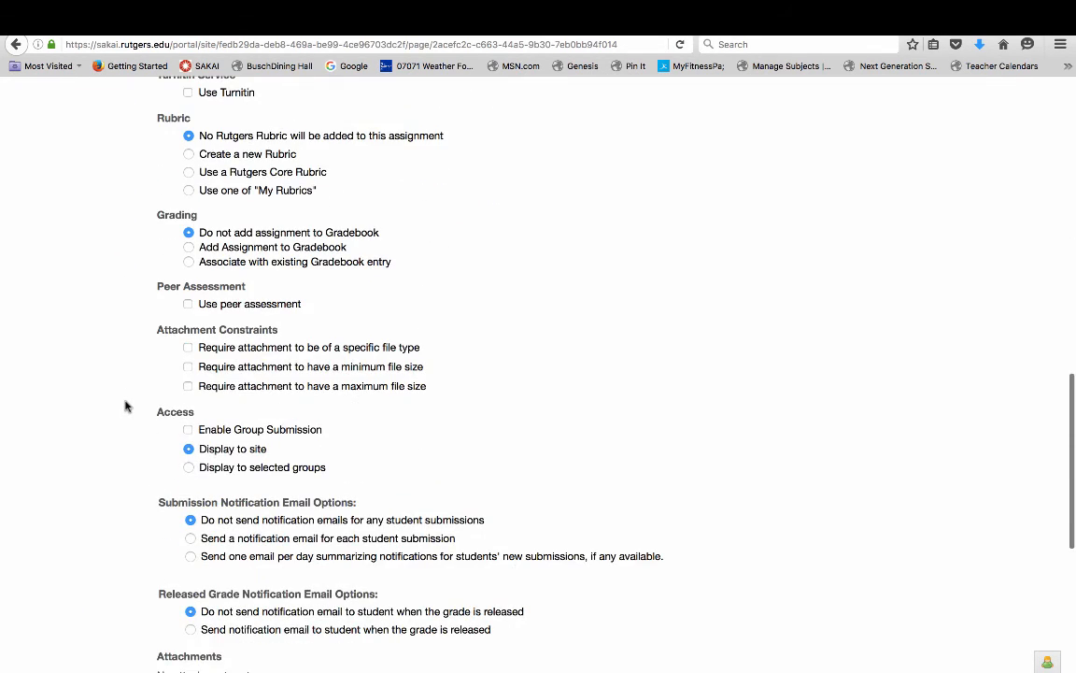
{"action": "scroll", "coordinate": [126, 406], "scroll_direction": "down", "scroll_amount": 5}
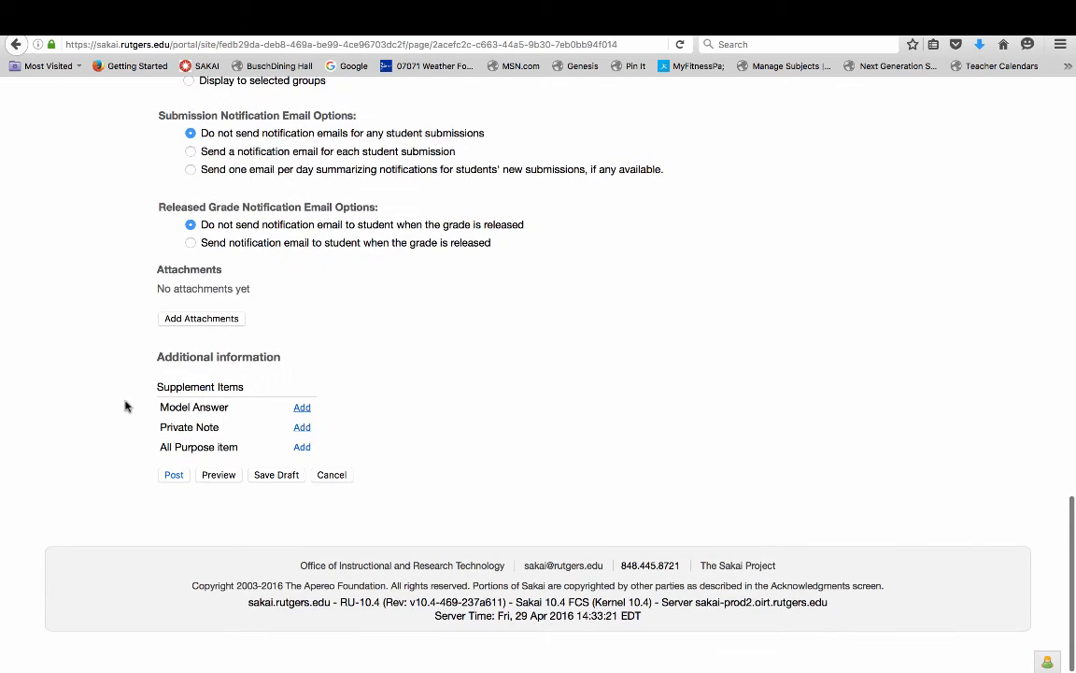
{"action": "left_click", "coordinate": [174, 476]}
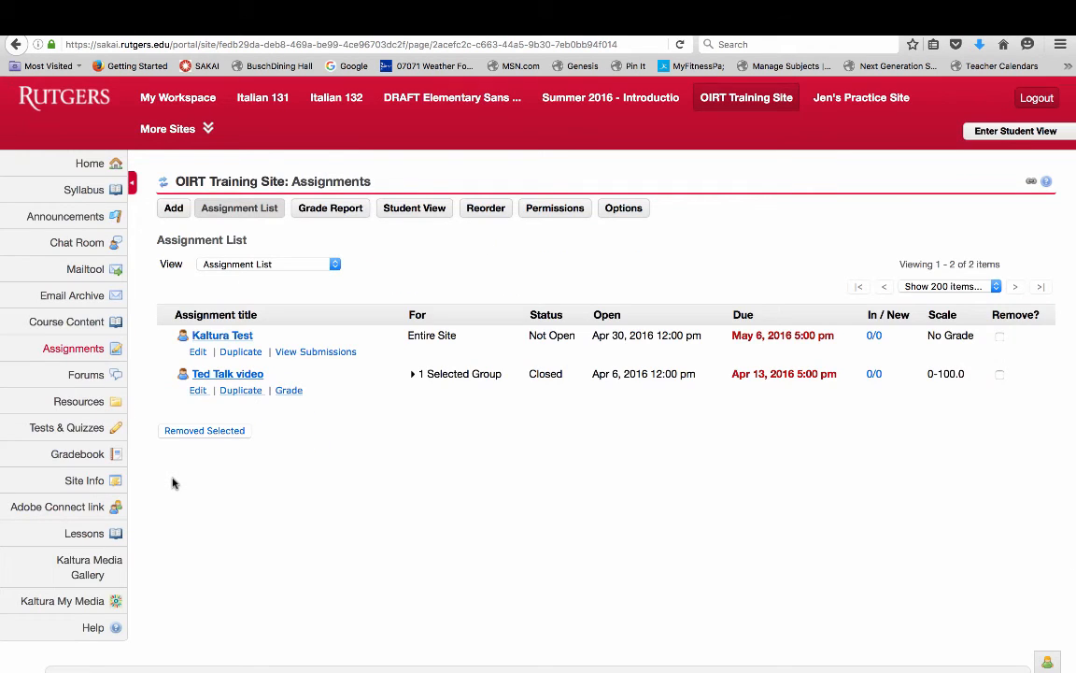
Open the posted "Kaltura Test" assignment and examine its settings, instructions and embedded video.
{"action": "left_click", "coordinate": [211, 336]}
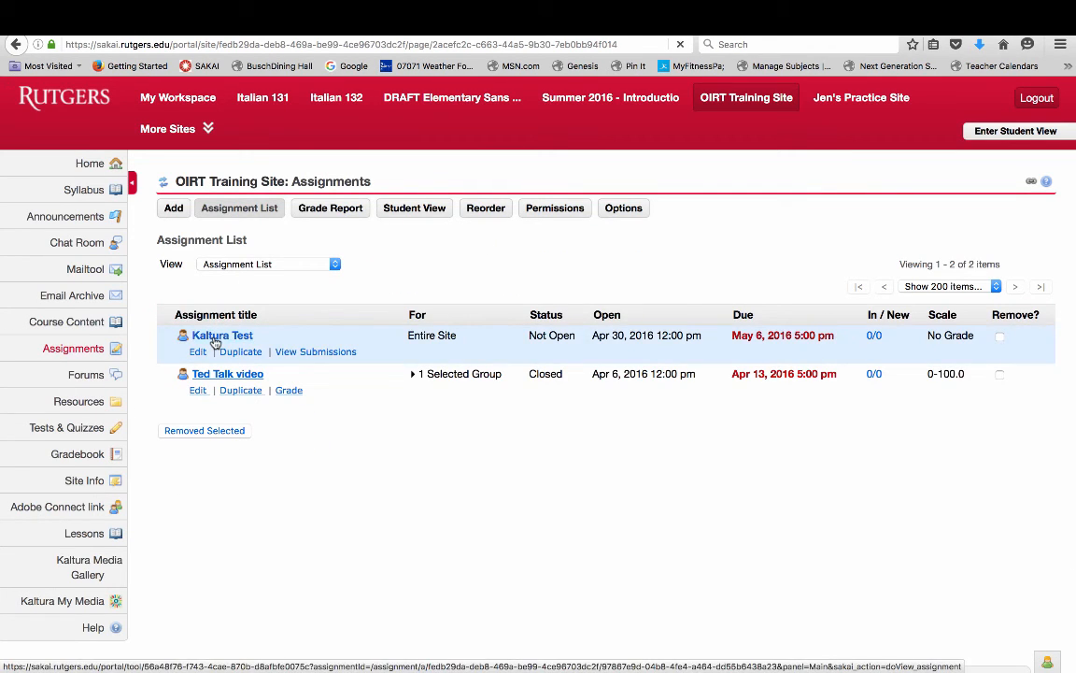
{"action": "scroll", "coordinate": [585, 434], "scroll_direction": "down", "scroll_amount": 5}
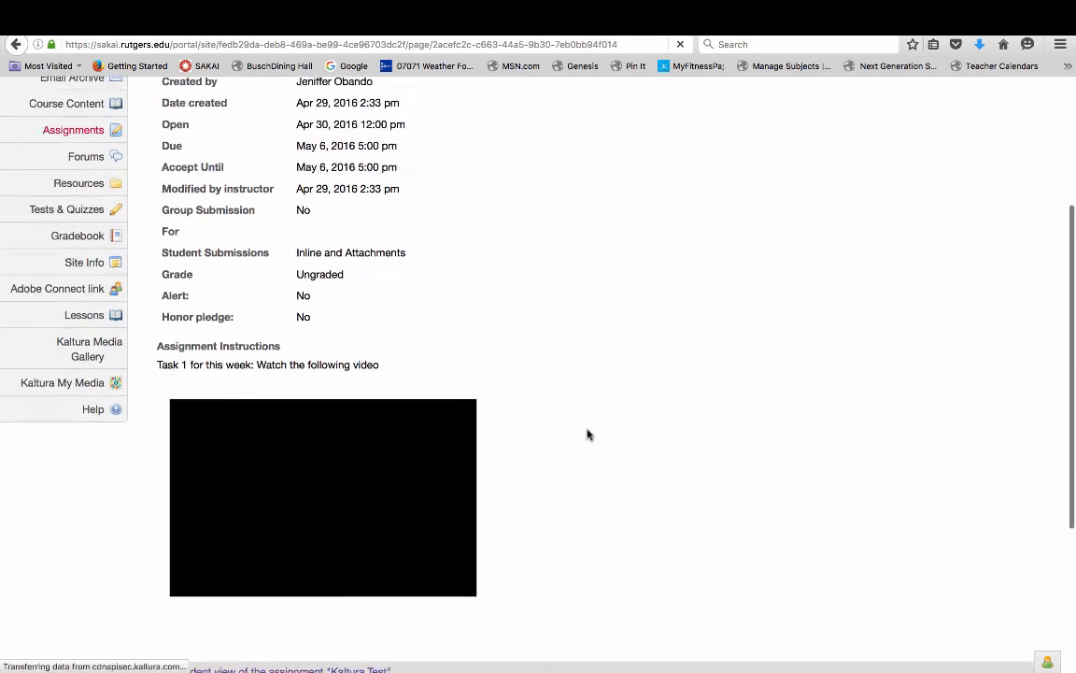
{"action": "scroll", "coordinate": [588, 434], "scroll_direction": "down", "scroll_amount": 2}
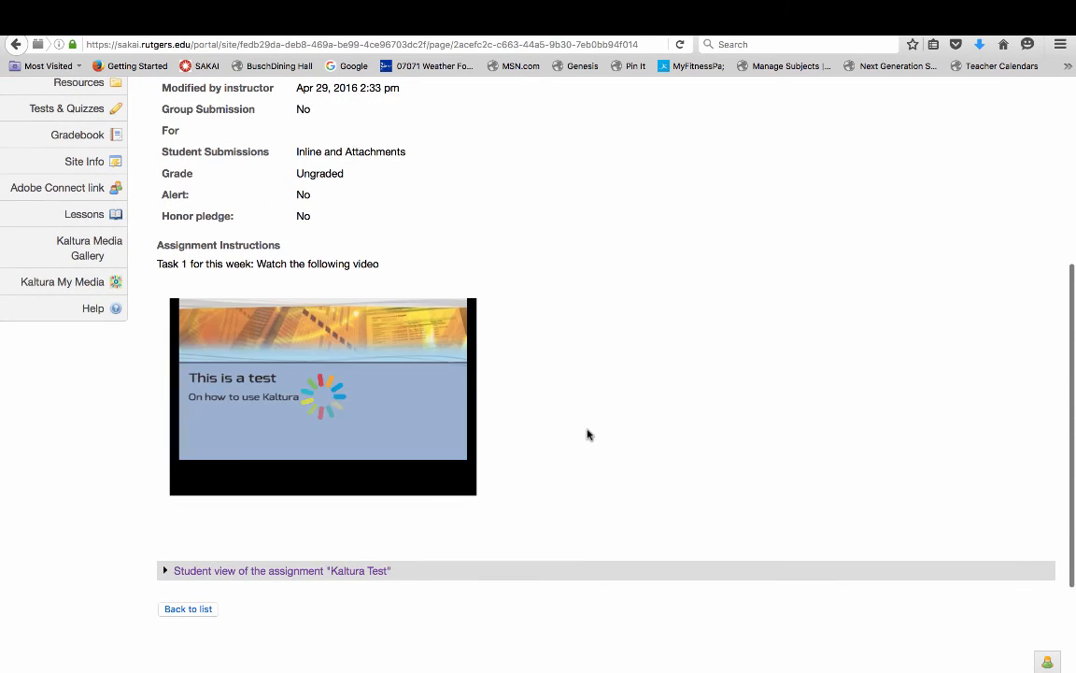
{"action": "scroll", "coordinate": [588, 434], "scroll_direction": "up", "scroll_amount": 3}
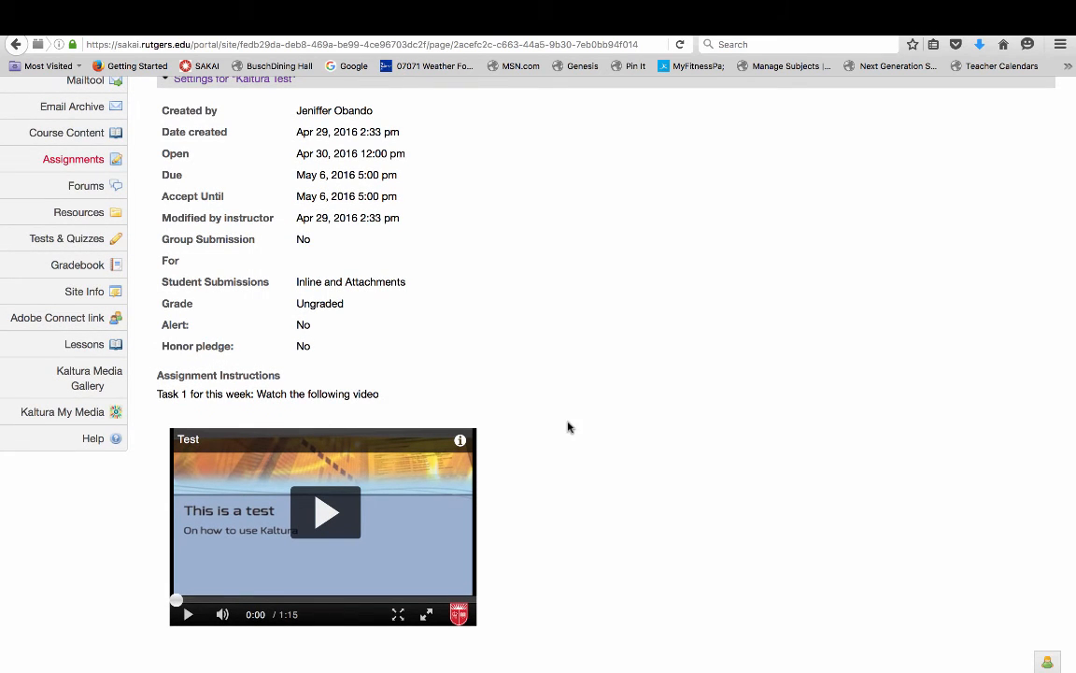
{"action": "scroll", "coordinate": [568, 426], "scroll_direction": "down", "scroll_amount": 5}
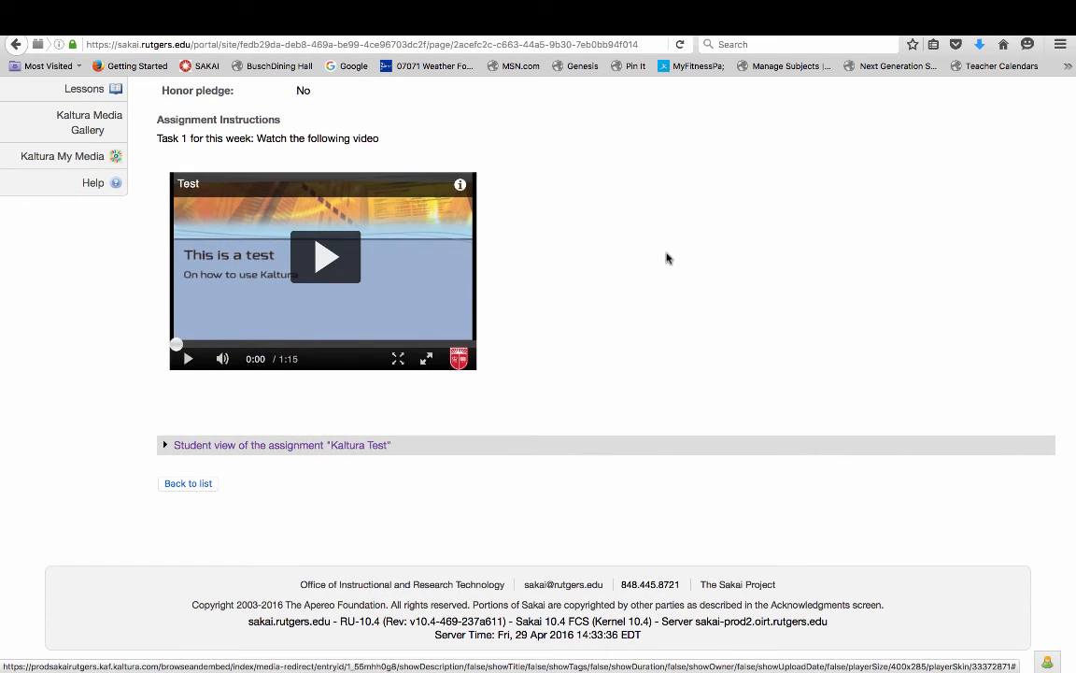
{"action": "scroll", "coordinate": [665, 257], "scroll_direction": "up", "scroll_amount": 2}
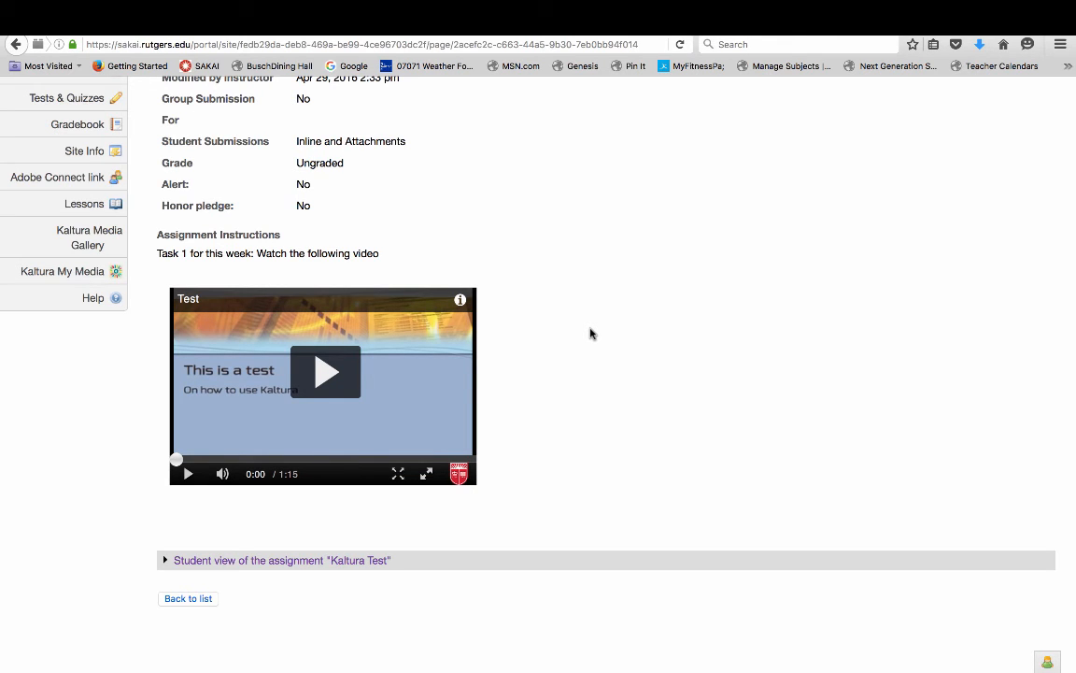
{"action": "scroll", "coordinate": [589, 333], "scroll_direction": "down", "scroll_amount": 2}
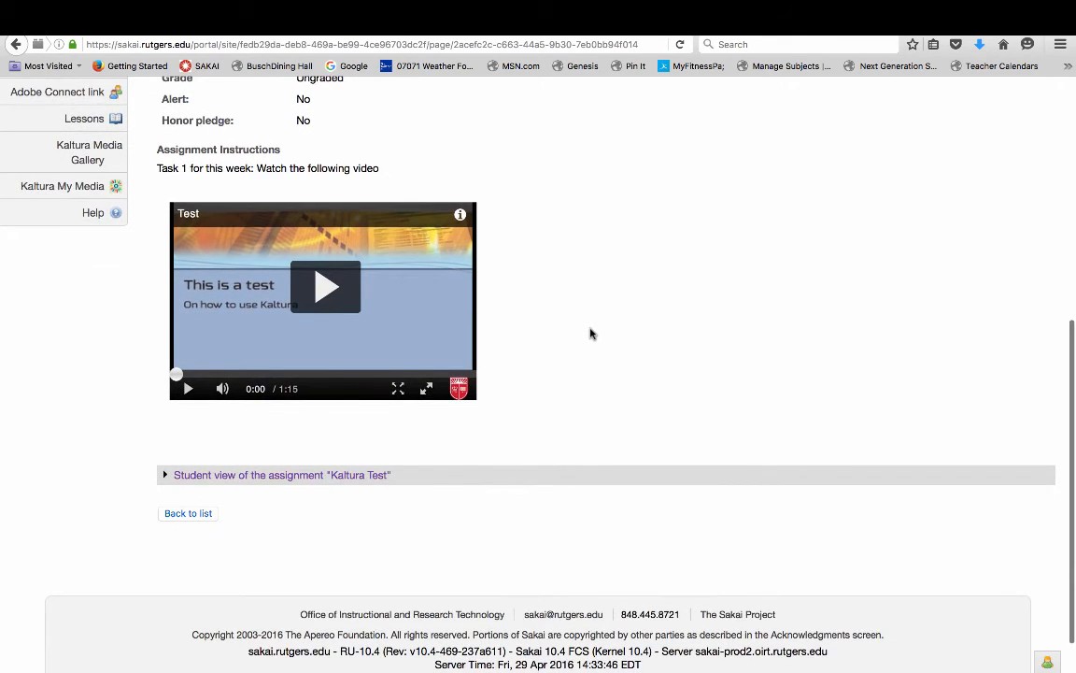
{"action": "scroll", "coordinate": [589, 333], "scroll_direction": "up", "scroll_amount": 10}
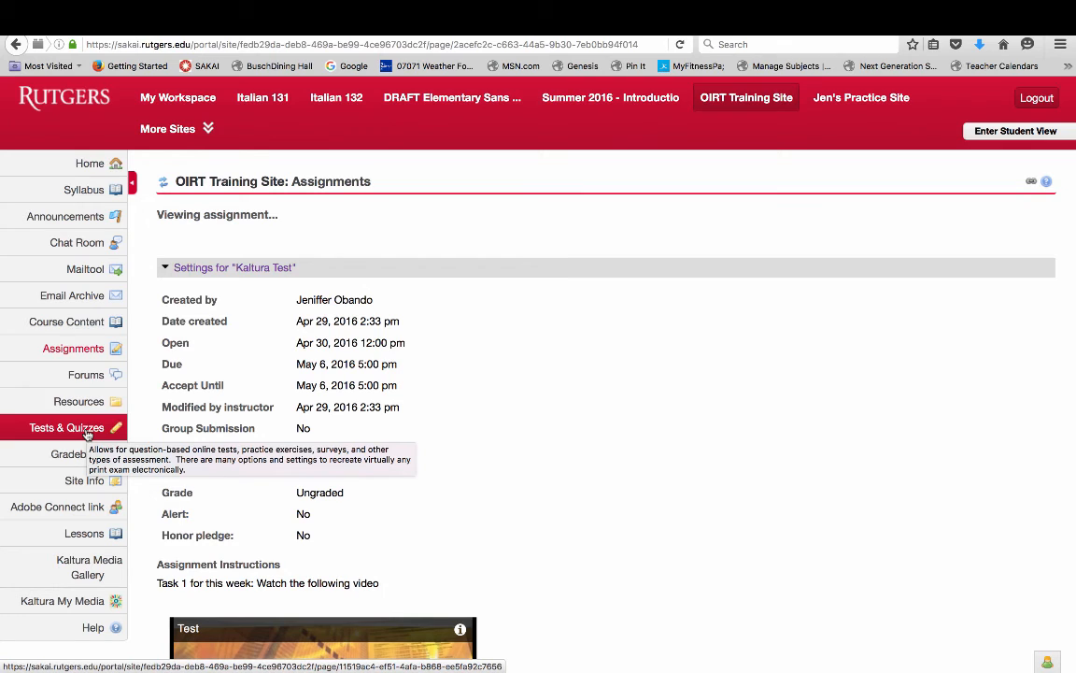
Look at the site's Announcements, return to the "Kaltura Test" assignment, and play its embedded video briefly before pausing it.
{"action": "left_click", "coordinate": [66, 217]}
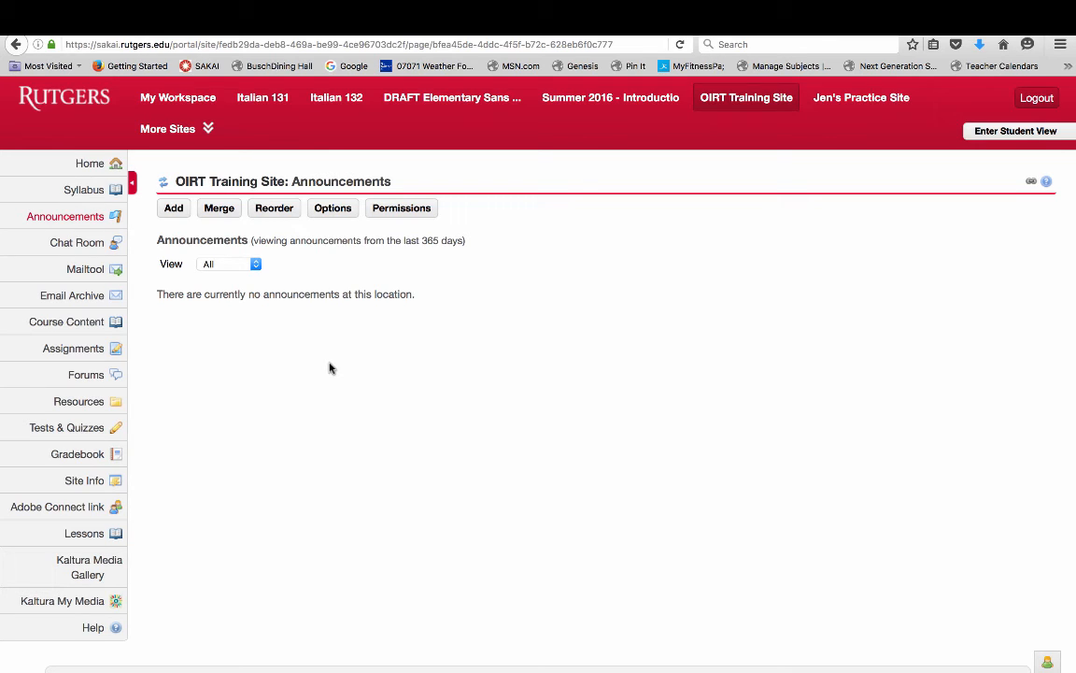
{"action": "left_click", "coordinate": [79, 347]}
{"action": "scroll", "coordinate": [245, 367], "scroll_direction": "down", "scroll_amount": 5}
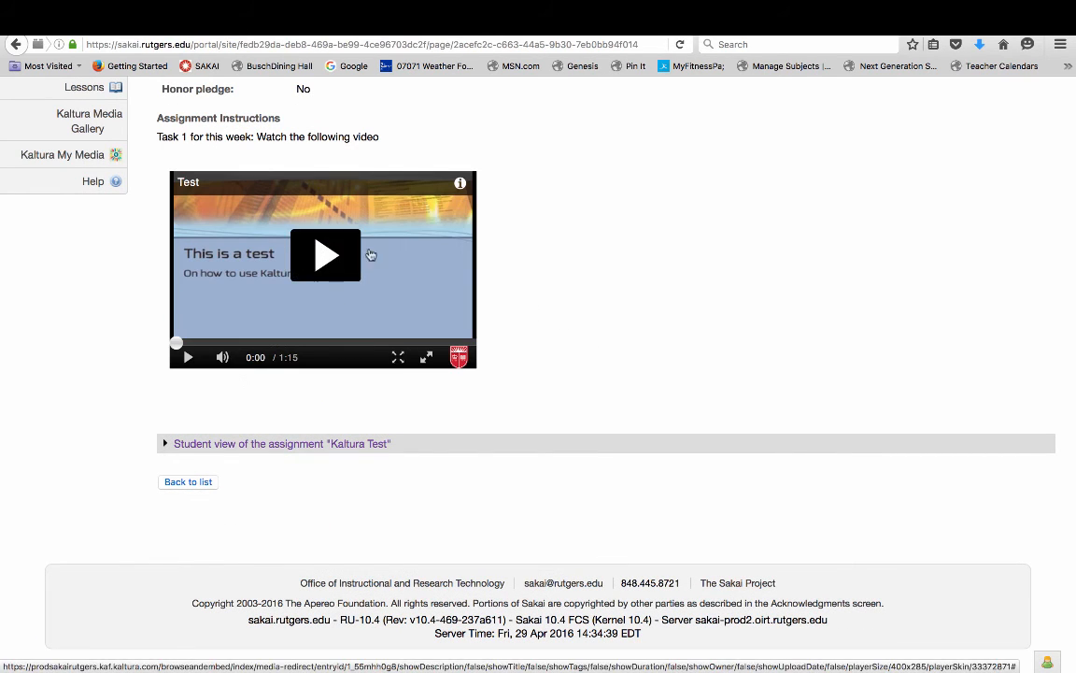
{"action": "left_click", "coordinate": [317, 250]}
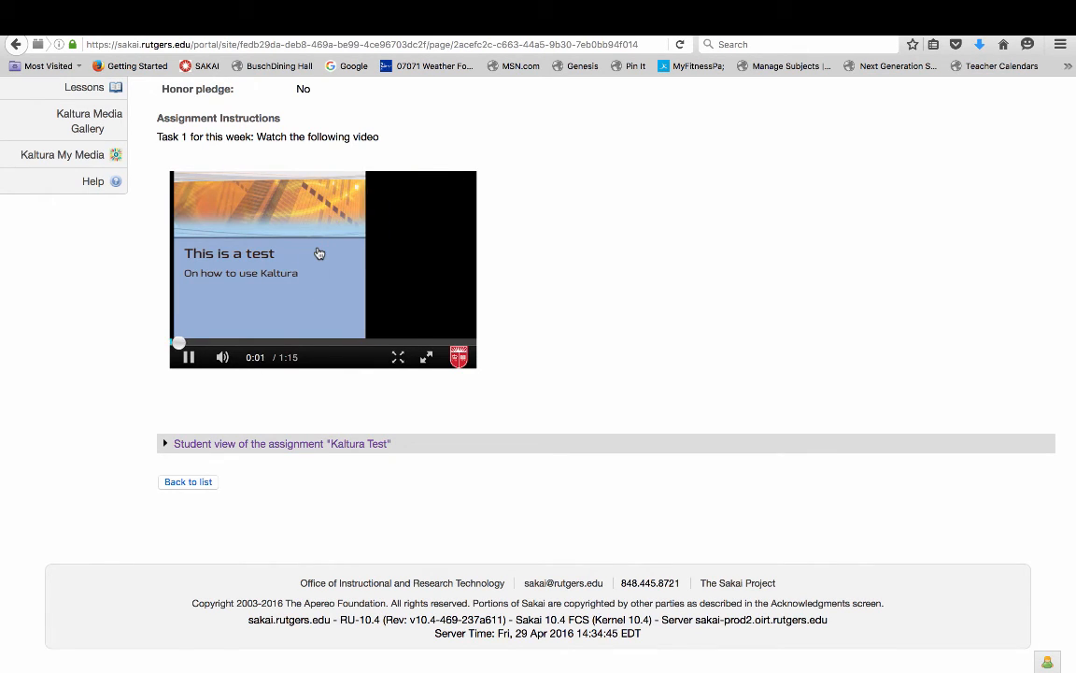
{"action": "left_click", "coordinate": [190, 362]}
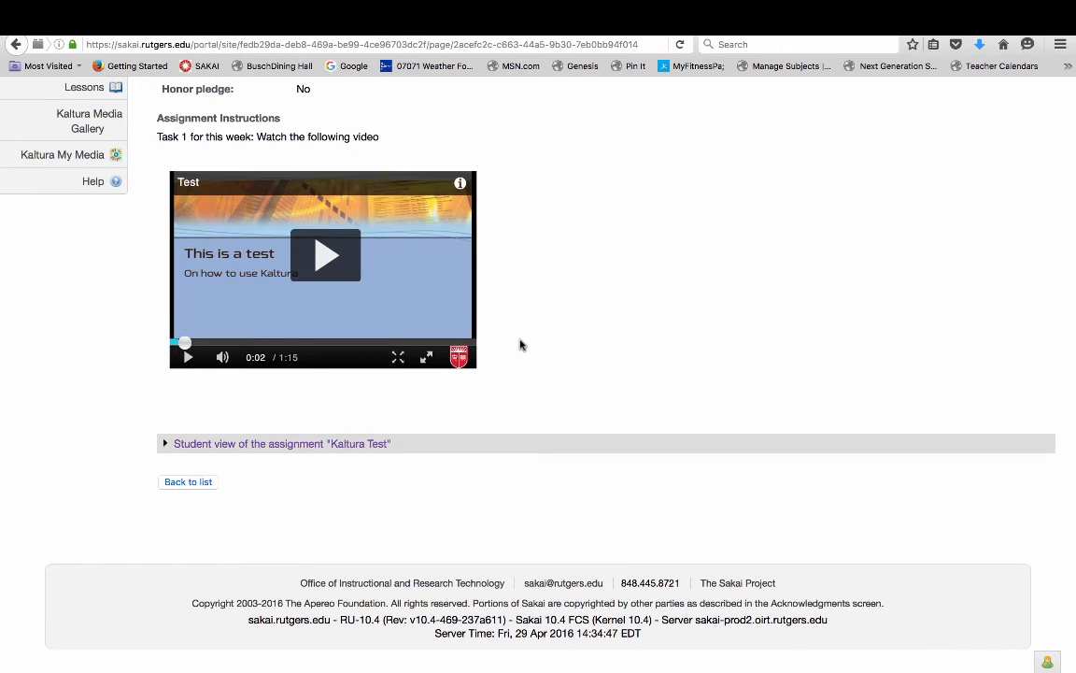
Add a link to the existing "Kaltura Test" assignment on the Course Content lessons page.
{"action": "scroll", "coordinate": [521, 345], "scroll_direction": "up", "scroll_amount": 10}
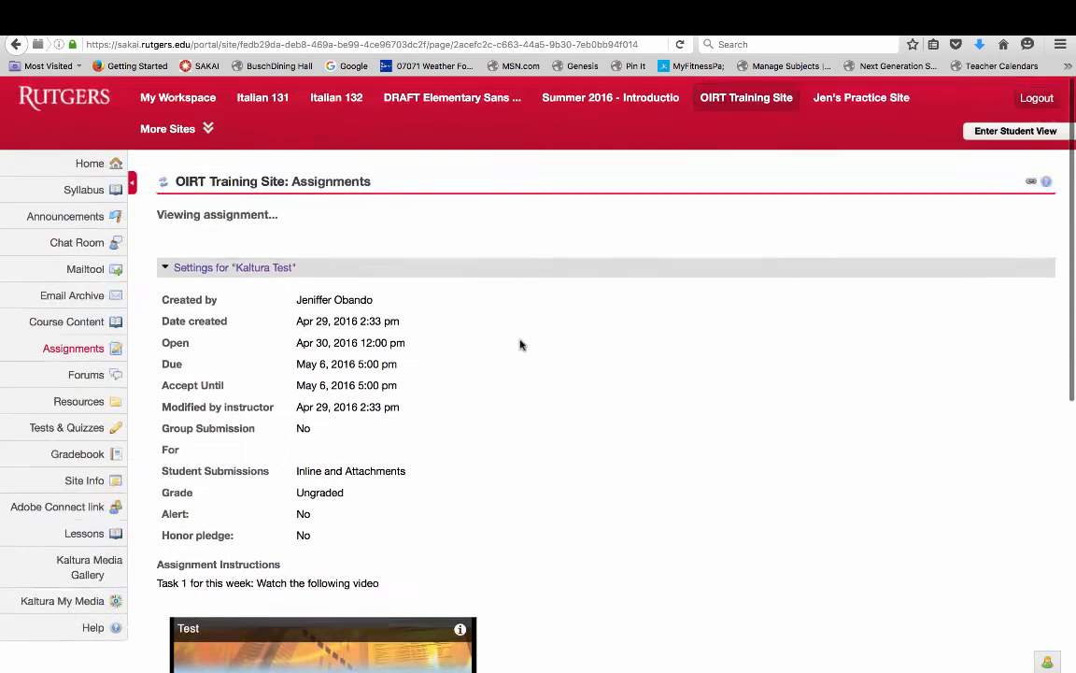
{"action": "left_click", "coordinate": [98, 322]}
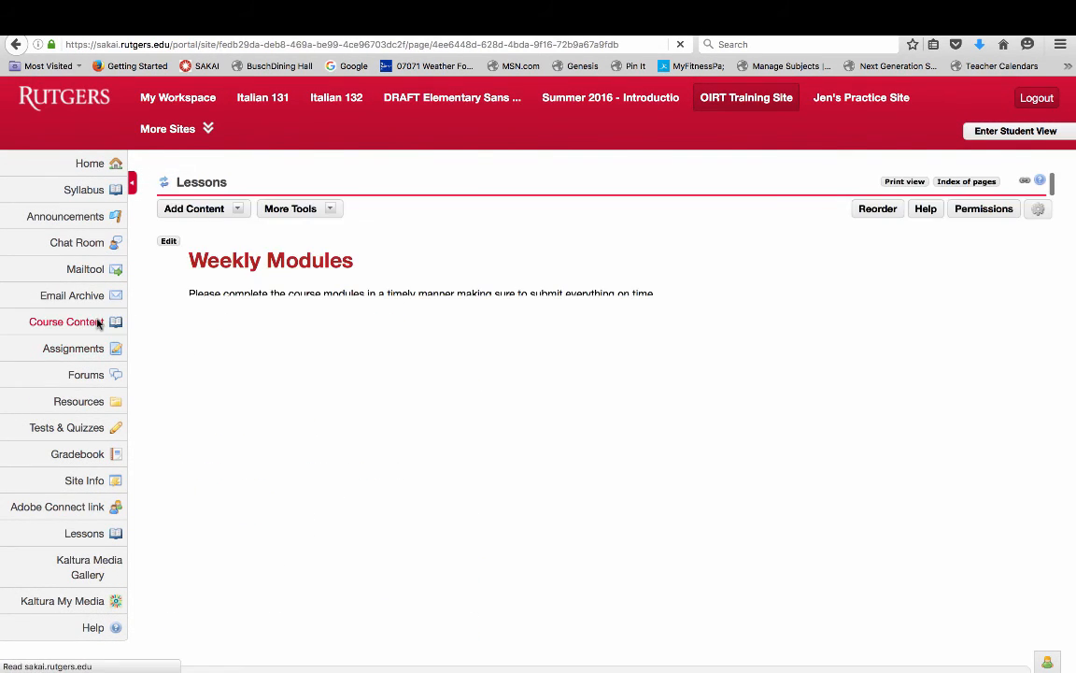
{"action": "left_click", "coordinate": [236, 210]}
{"action": "left_click", "coordinate": [236, 210]}
{"action": "left_click", "coordinate": [235, 210]}
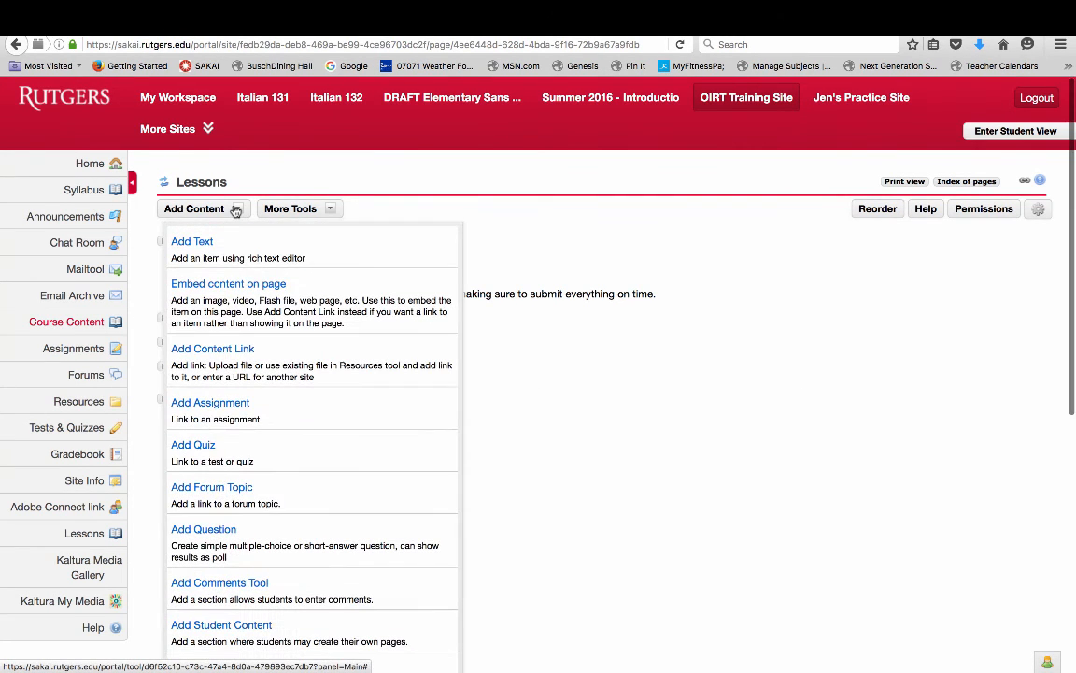
{"action": "left_click", "coordinate": [211, 403]}
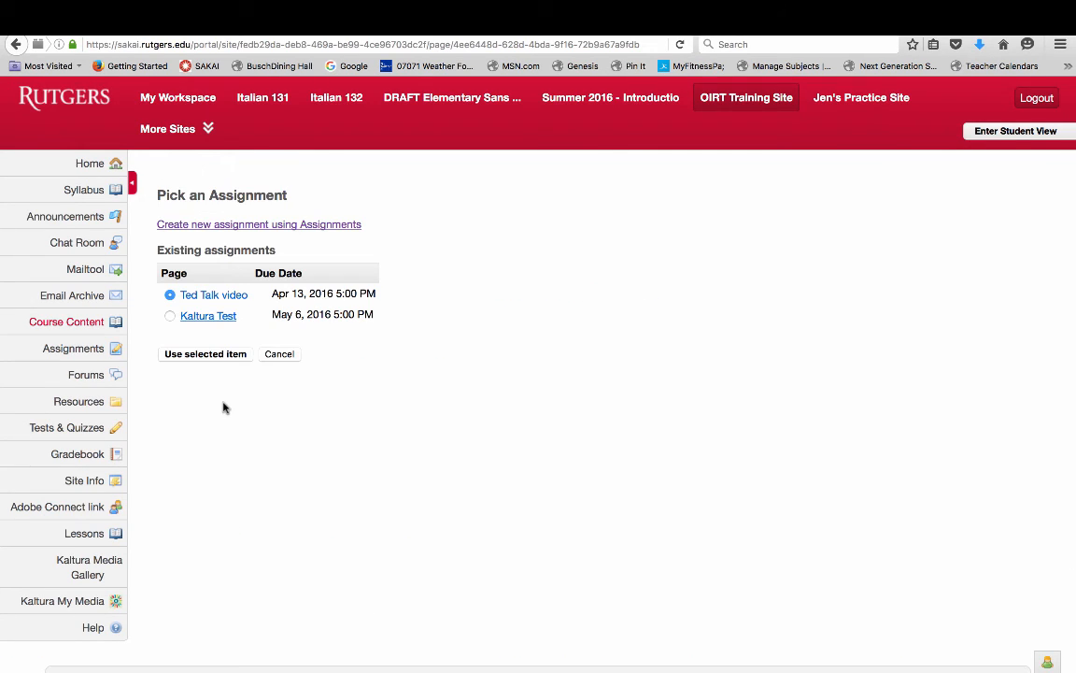
{"action": "left_click", "coordinate": [170, 316]}
{"action": "left_click", "coordinate": [236, 358]}
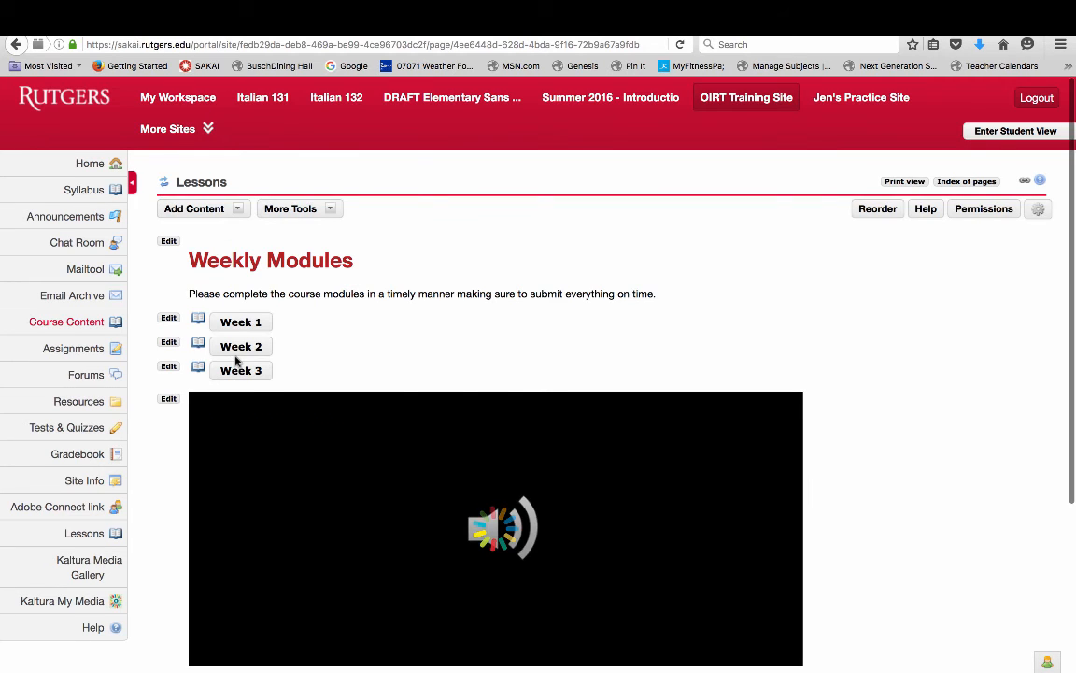
Open "Kaltura Test" from its link below the lesson's playlist and check how the instructions and media display.
{"action": "scroll", "coordinate": [962, 376], "scroll_direction": "down", "scroll_amount": 5}
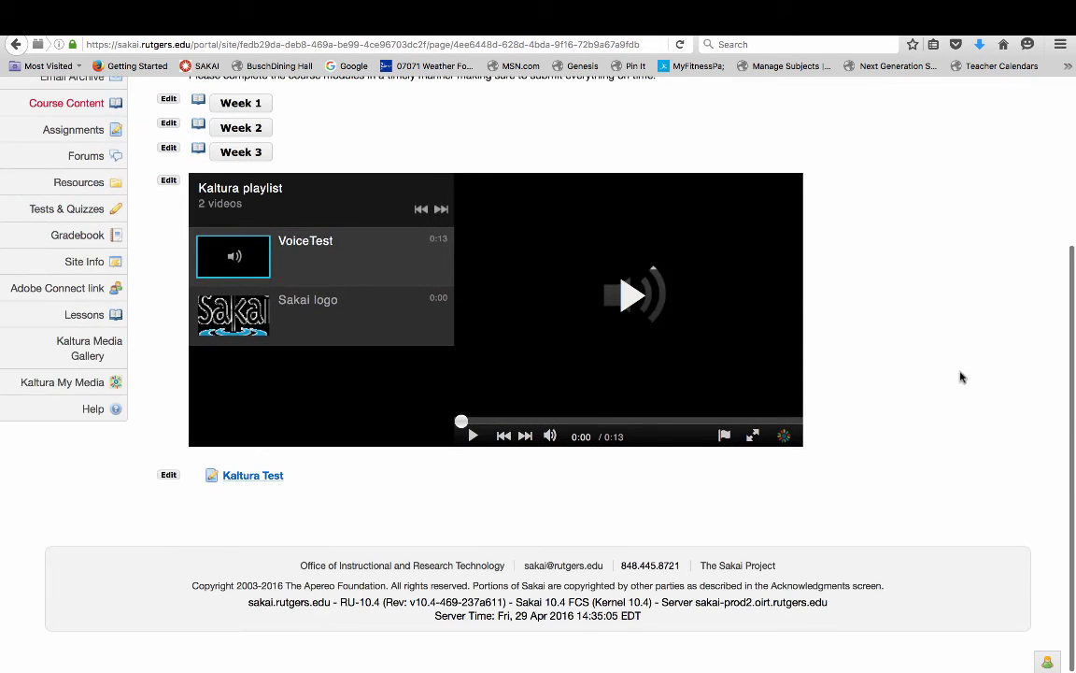
{"action": "left_click", "coordinate": [243, 478]}
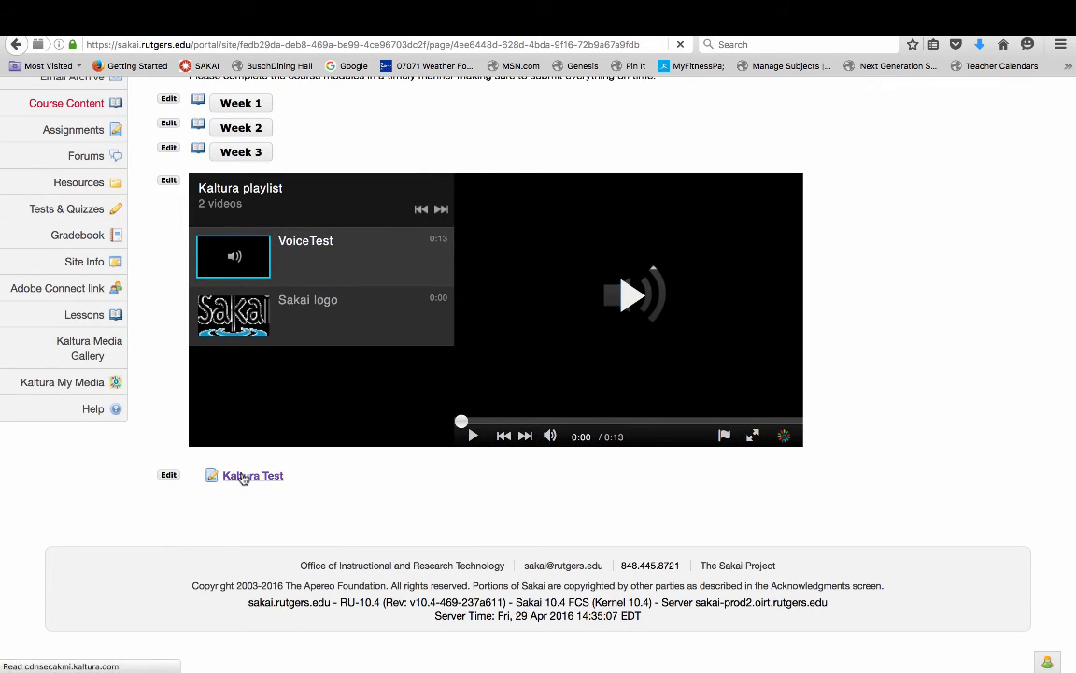
{"action": "scroll", "coordinate": [745, 400], "scroll_direction": "down", "scroll_amount": 2}
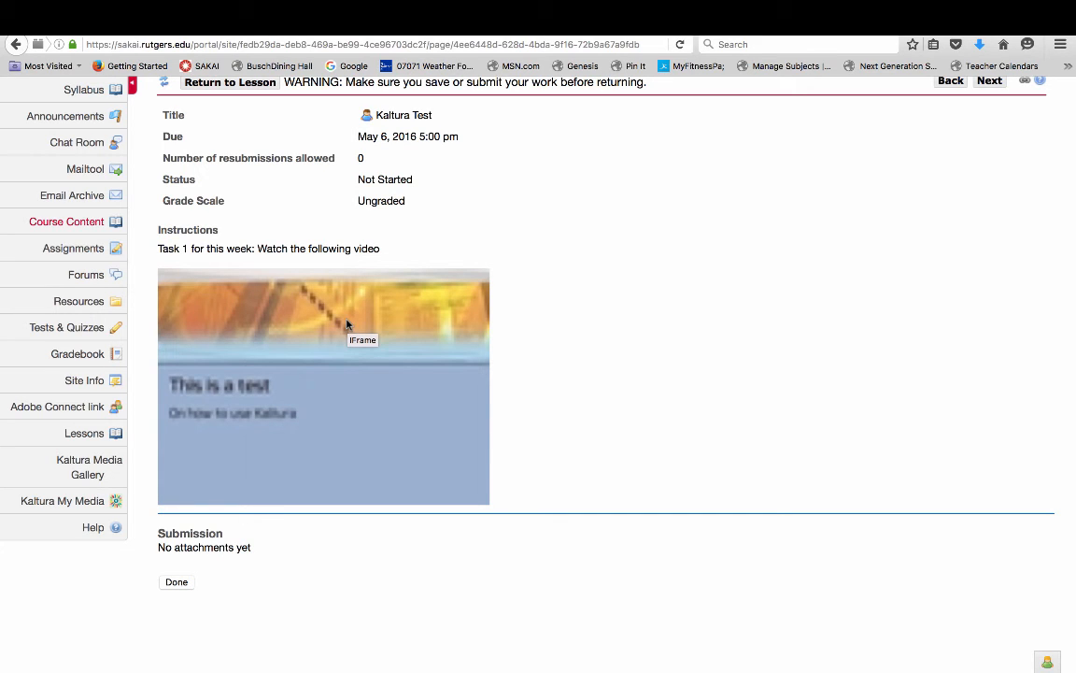
{"action": "scroll", "coordinate": [347, 324], "scroll_direction": "up", "scroll_amount": 2}
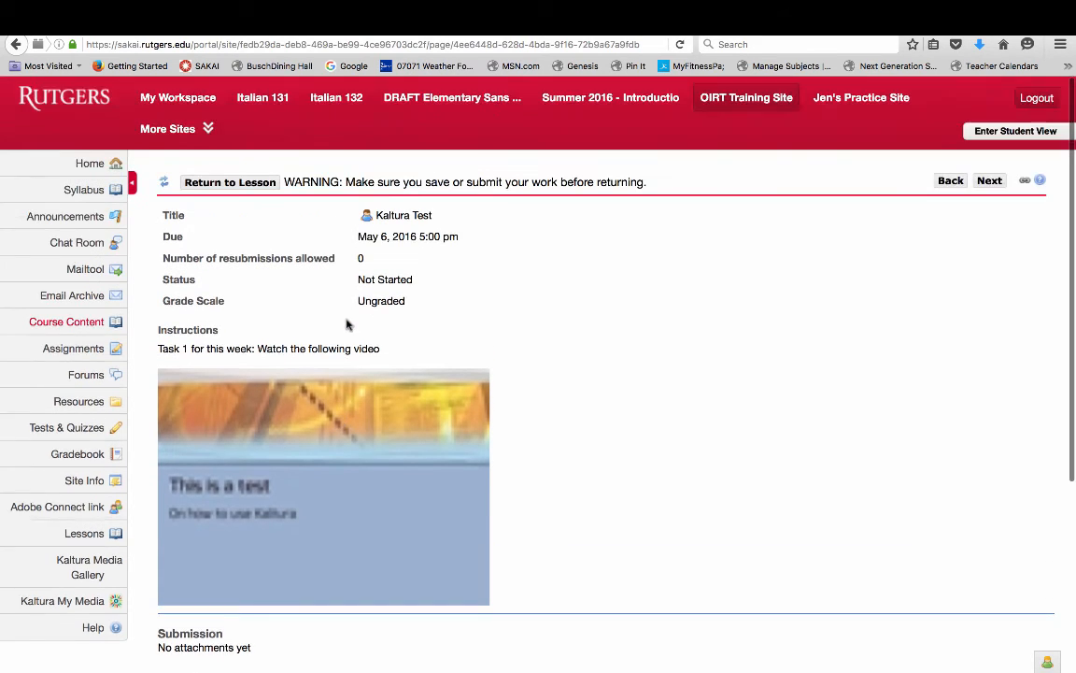
Return to the site's assignment list and reopen the details of "Kaltura Test".
{"action": "left_click", "coordinate": [99, 352]}
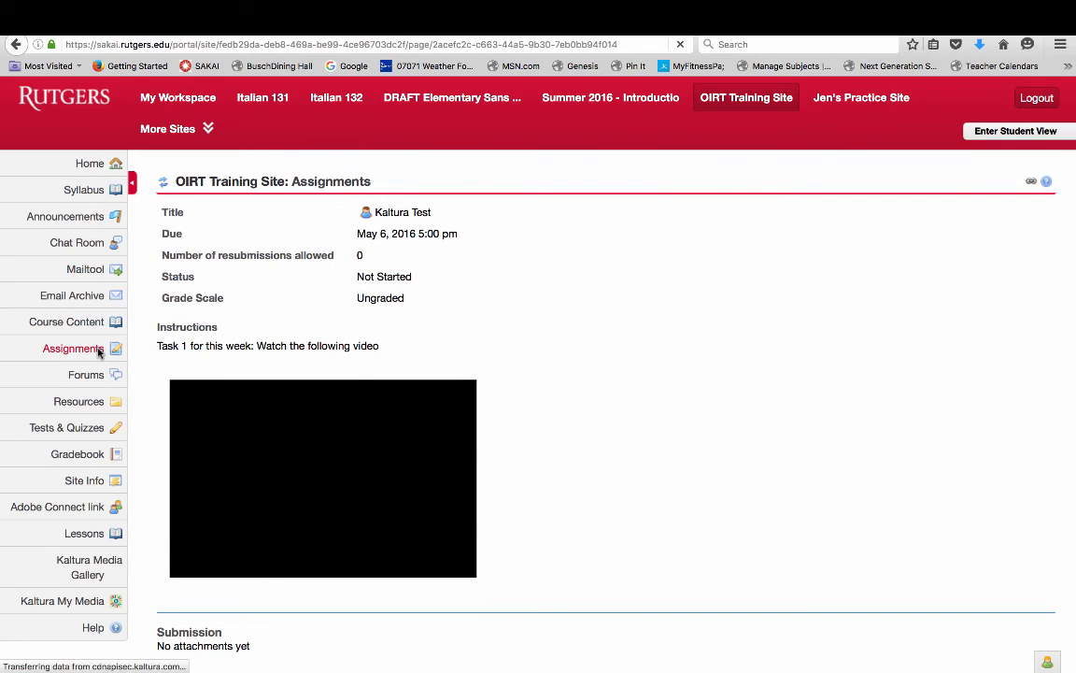
{"action": "left_click", "coordinate": [165, 184]}
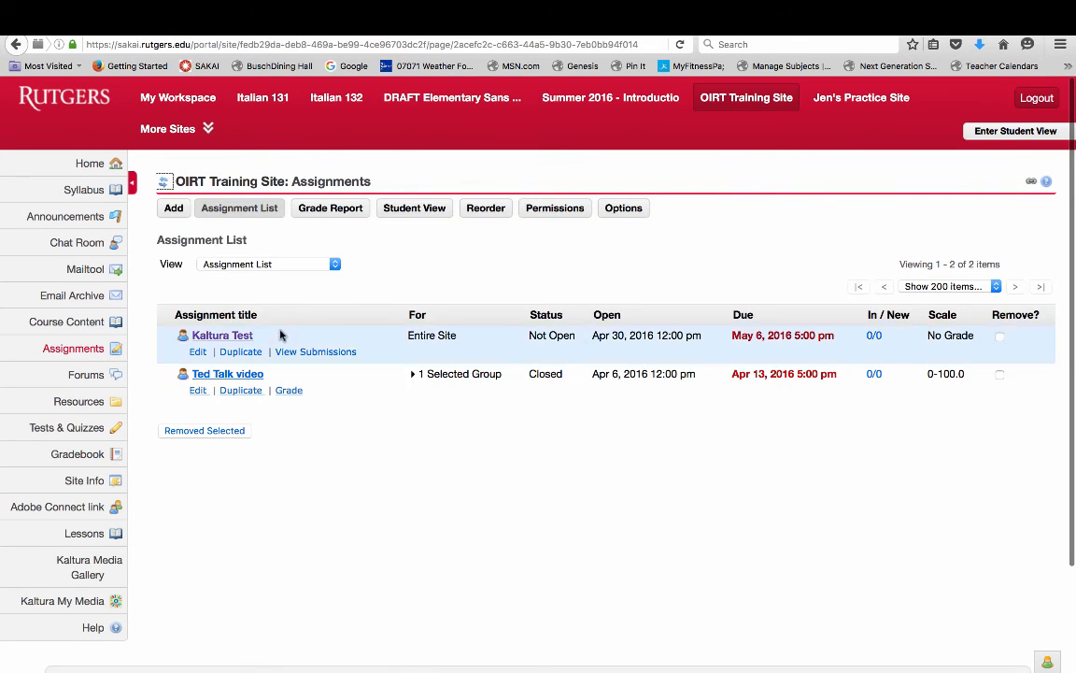
{"action": "left_click", "coordinate": [233, 334]}
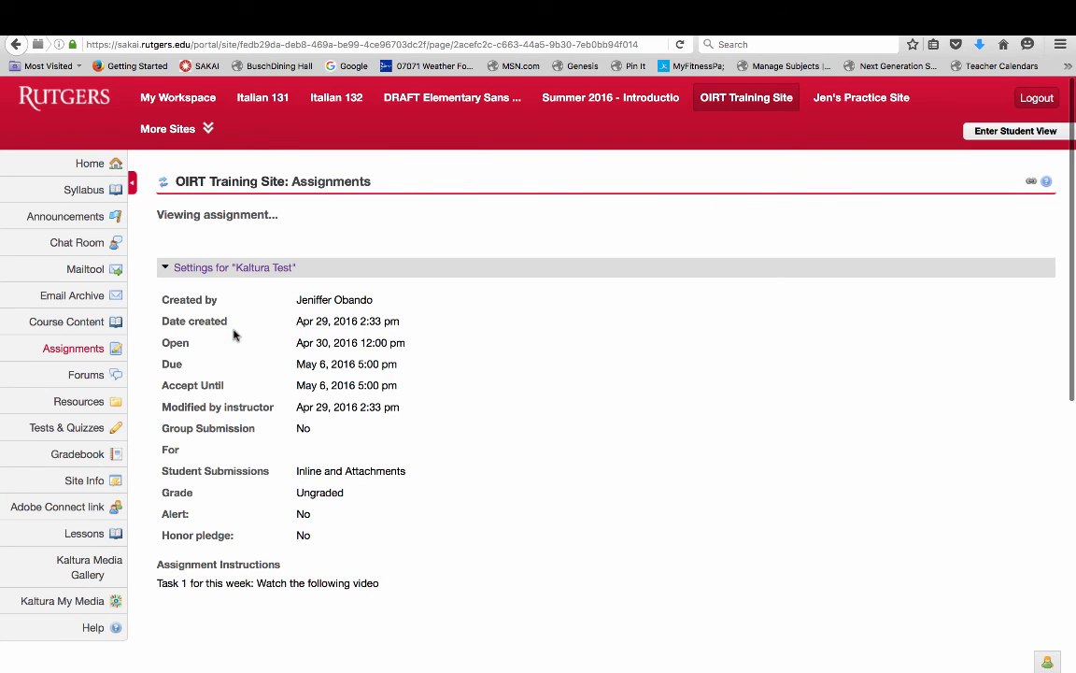
Copy the "Kaltura Test" assignment page's URL and start a Course Content text item reading "Complete Week 1 Assignment.".
{"action": "left_click", "coordinate": [346, 44]}
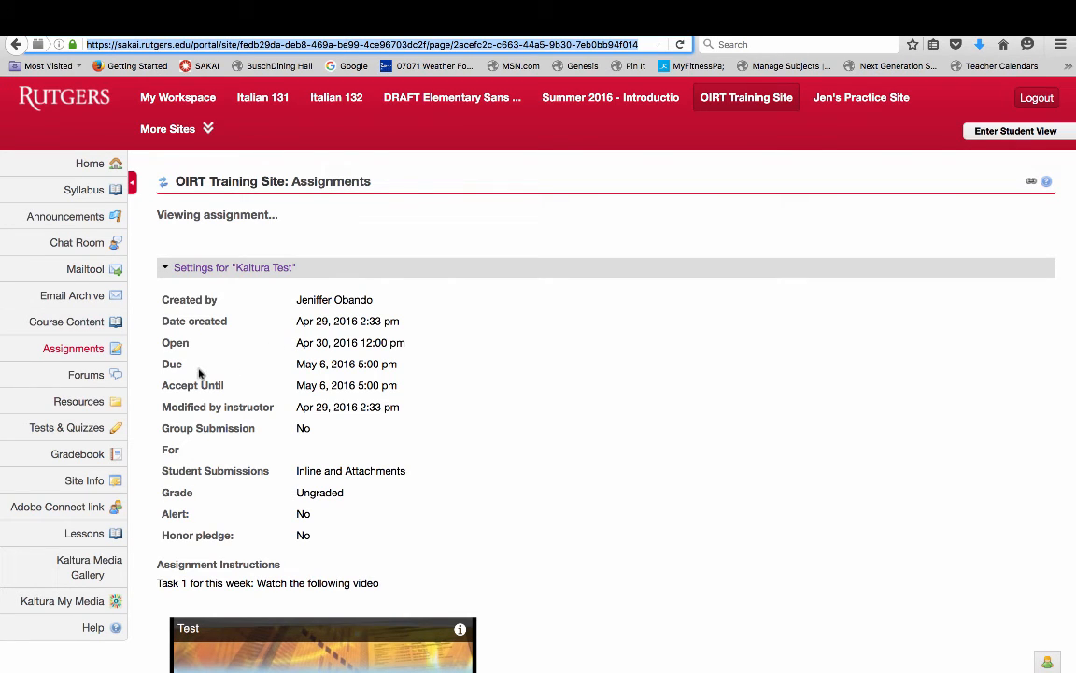
{"action": "left_click", "coordinate": [98, 322]}
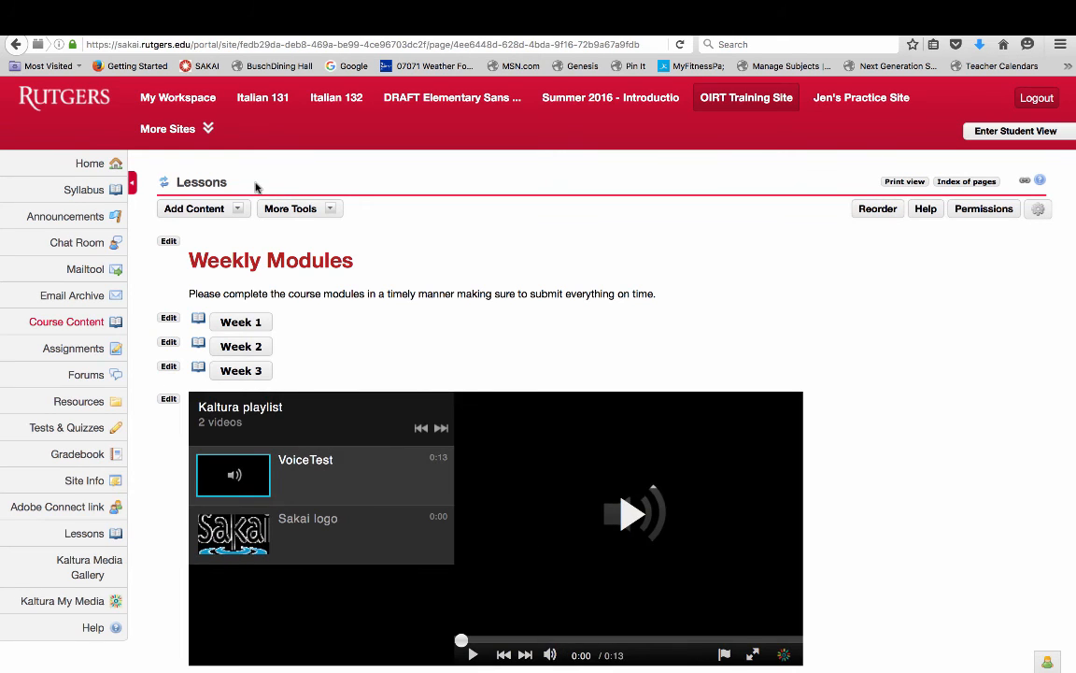
{"action": "left_click", "coordinate": [240, 209]}
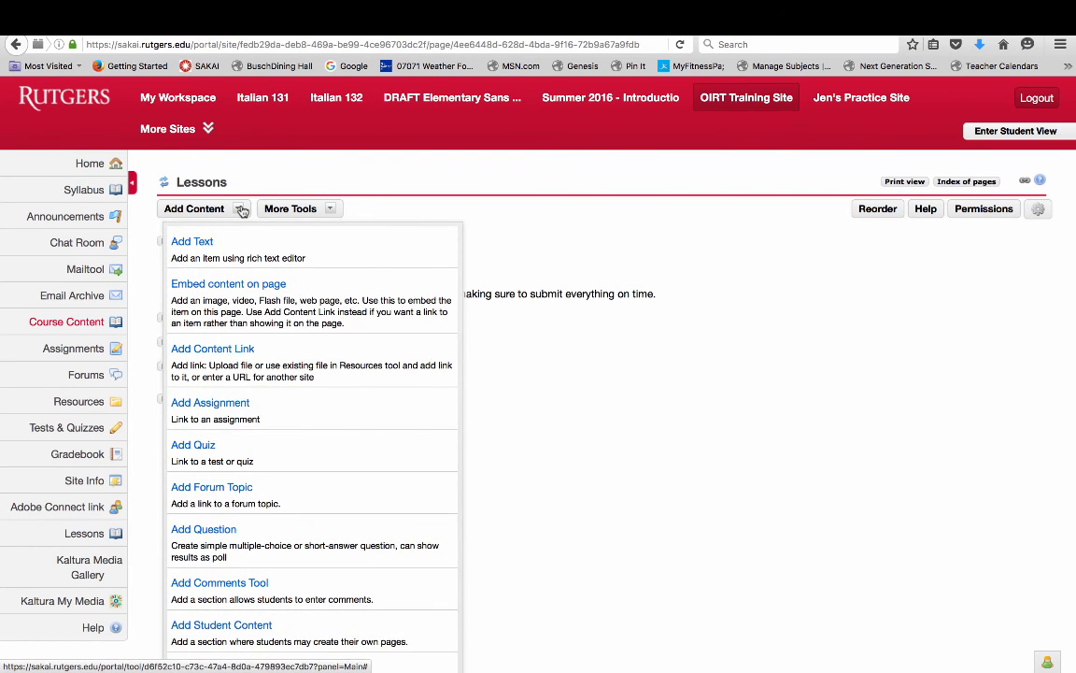
{"action": "left_click", "coordinate": [198, 242]}
{"action": "left_click", "coordinate": [216, 328]}
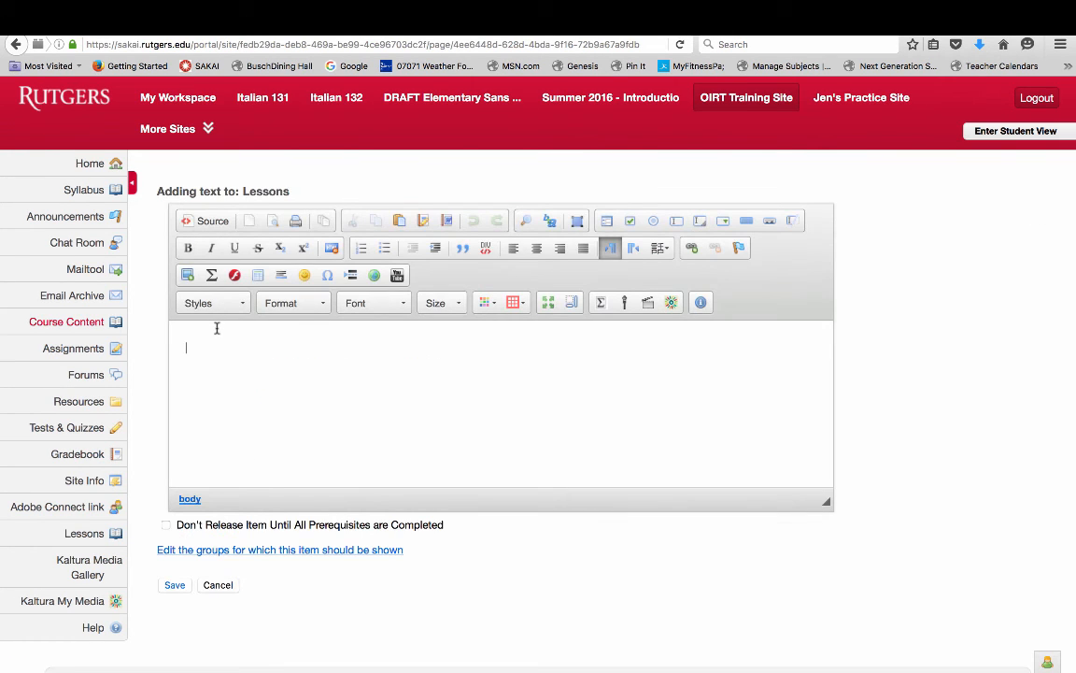
{"action": "type", "text": "Complete WEek 1 Assignment."}
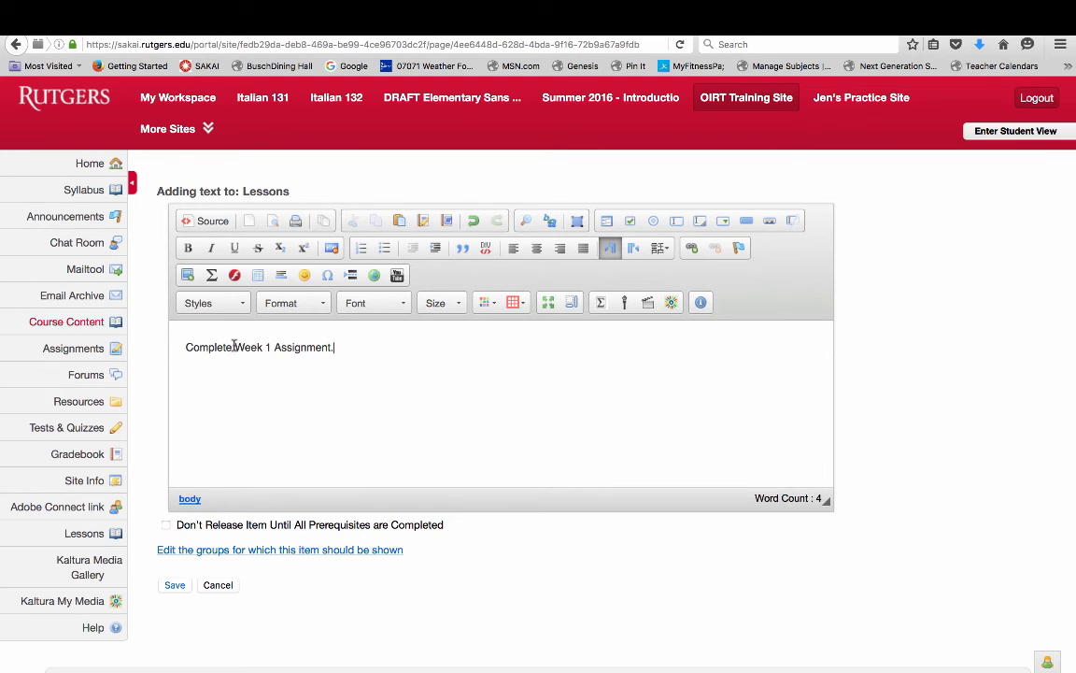
Link the words "Week 1 Assignment." to the copied URL with target Topmost Window (_top), and save the text item.
{"action": "left_click_drag", "start_coordinate": [234, 346], "coordinate": [335, 348]}
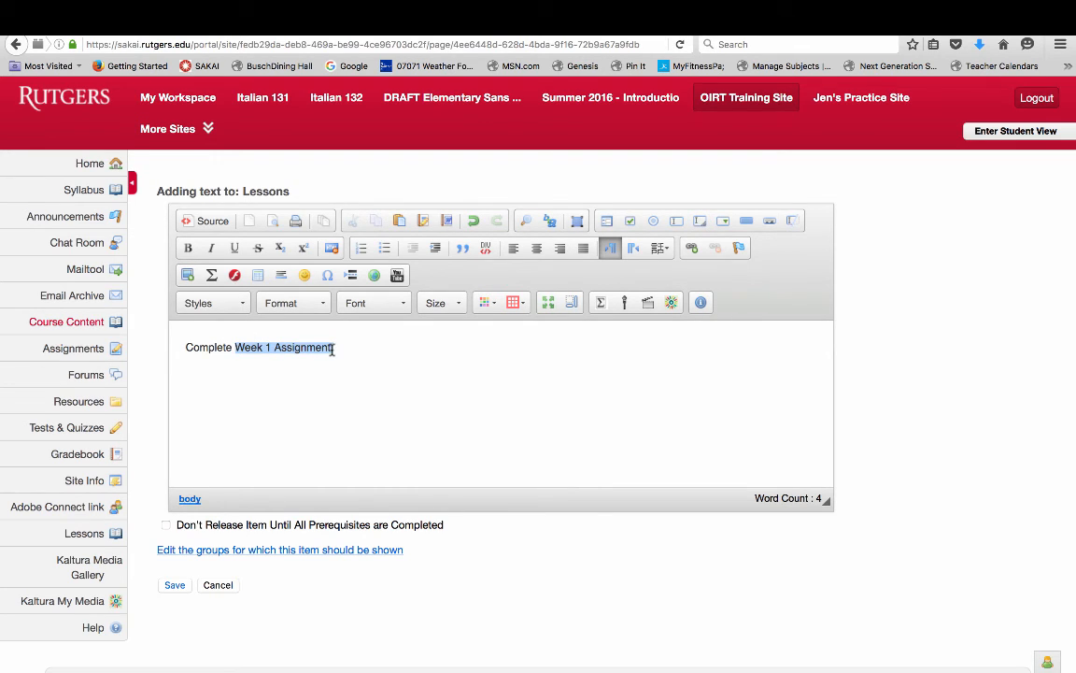
{"action": "left_click", "coordinate": [692, 248]}
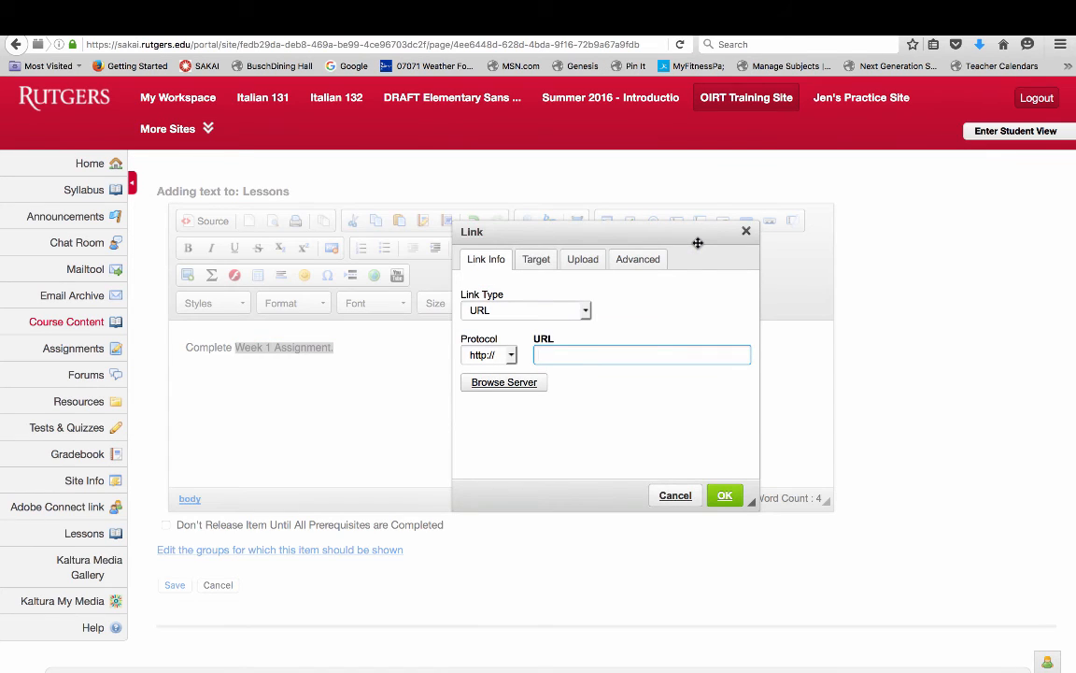
{"action": "key", "text": "super+v"}
{"action": "left_click", "coordinate": [541, 258]}
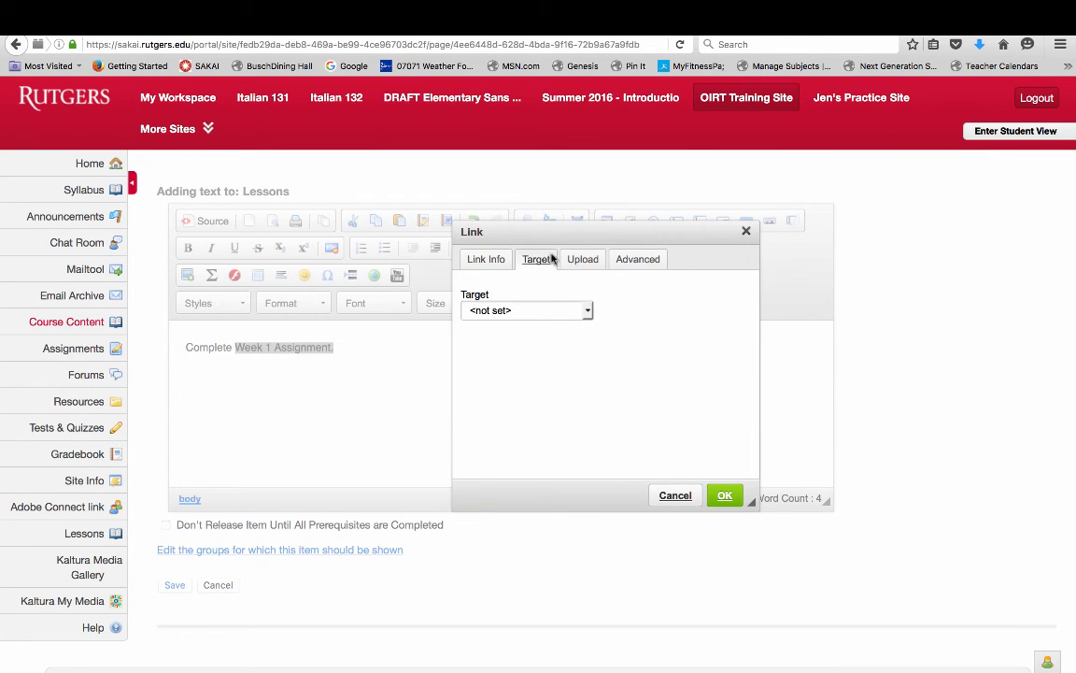
{"action": "left_click", "coordinate": [585, 310]}
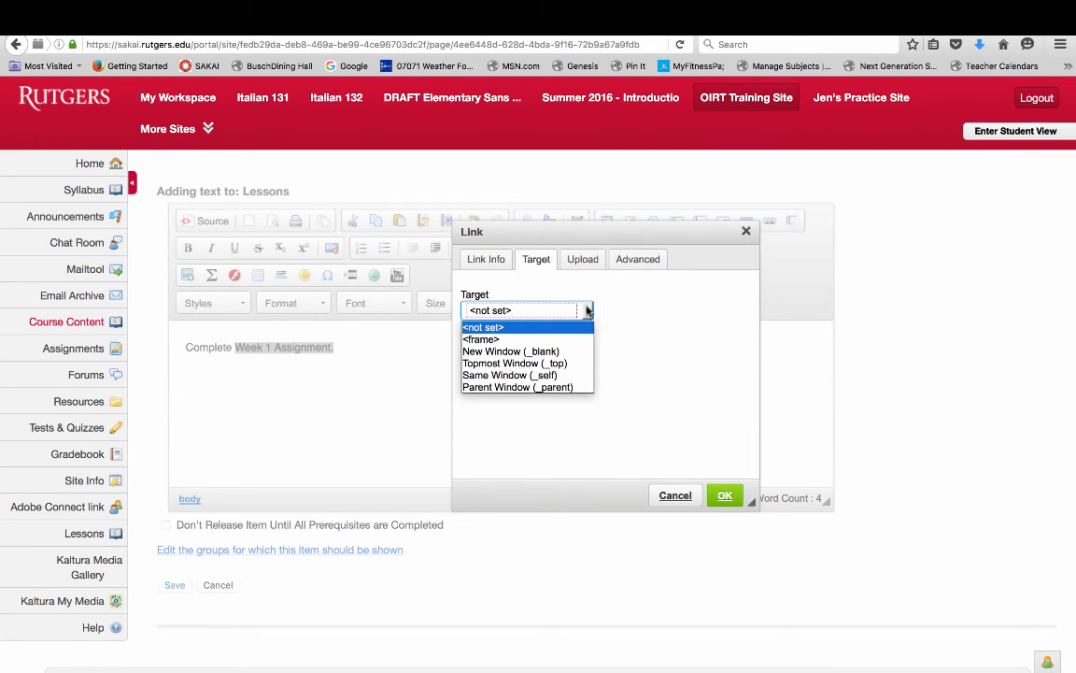
{"action": "left_click", "coordinate": [534, 363]}
{"action": "left_click", "coordinate": [725, 495]}
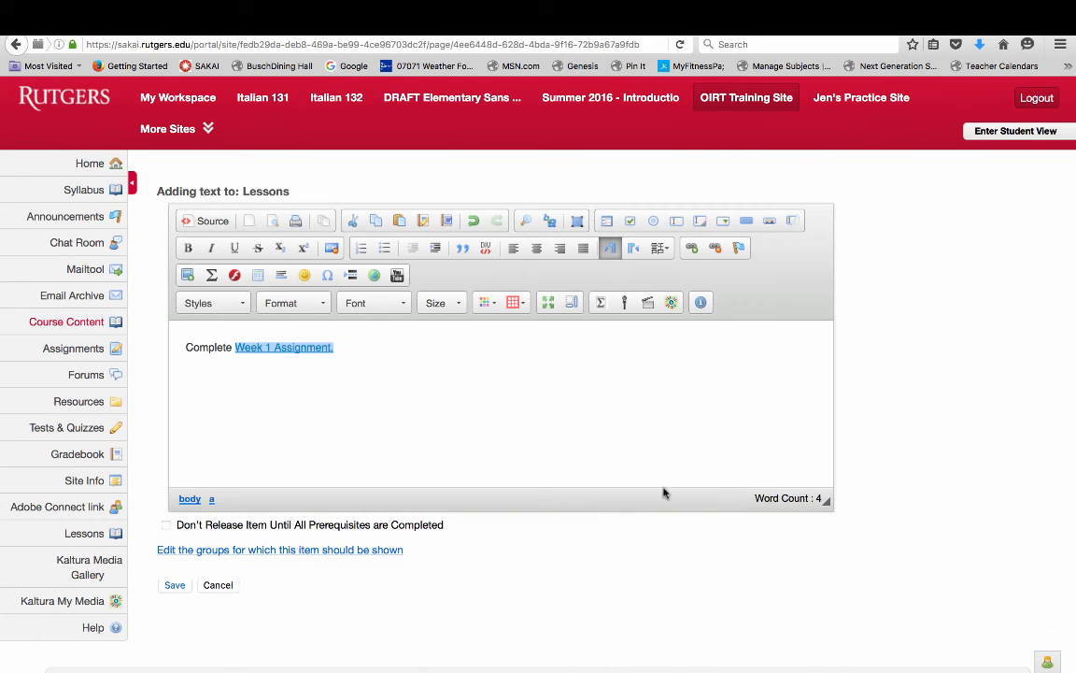
{"action": "left_click", "coordinate": [176, 584]}
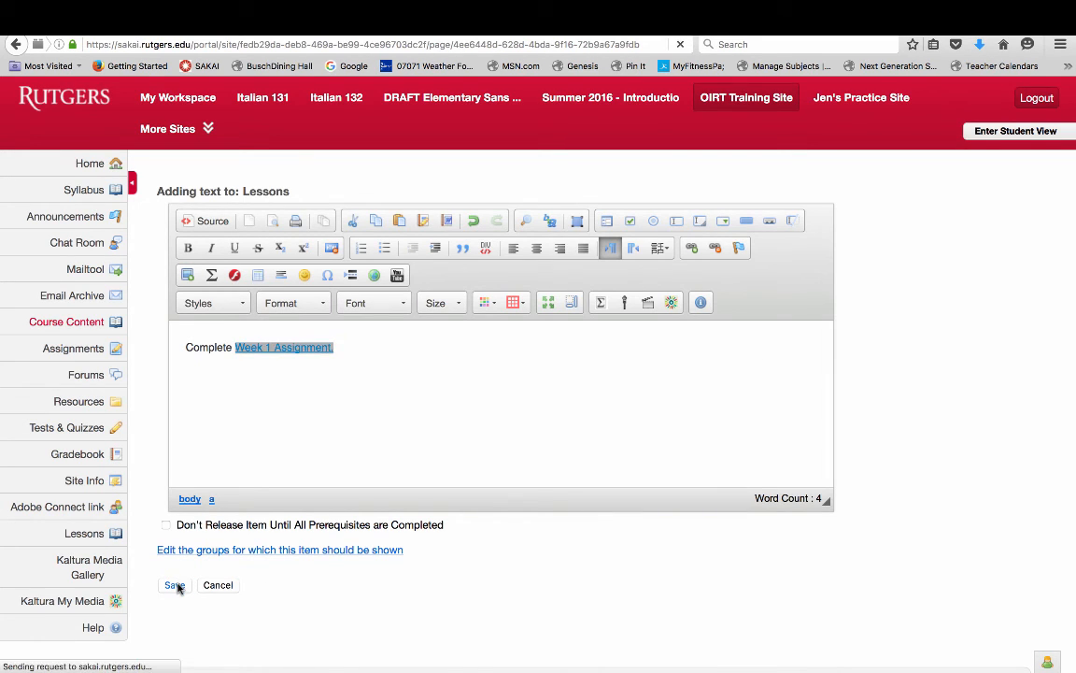
Follow the "Week 1 Assignment." link on the lessons page and look over the assignment's settings, instructions and embedded video.
{"action": "scroll", "coordinate": [820, 431], "scroll_direction": "down", "scroll_amount": 5}
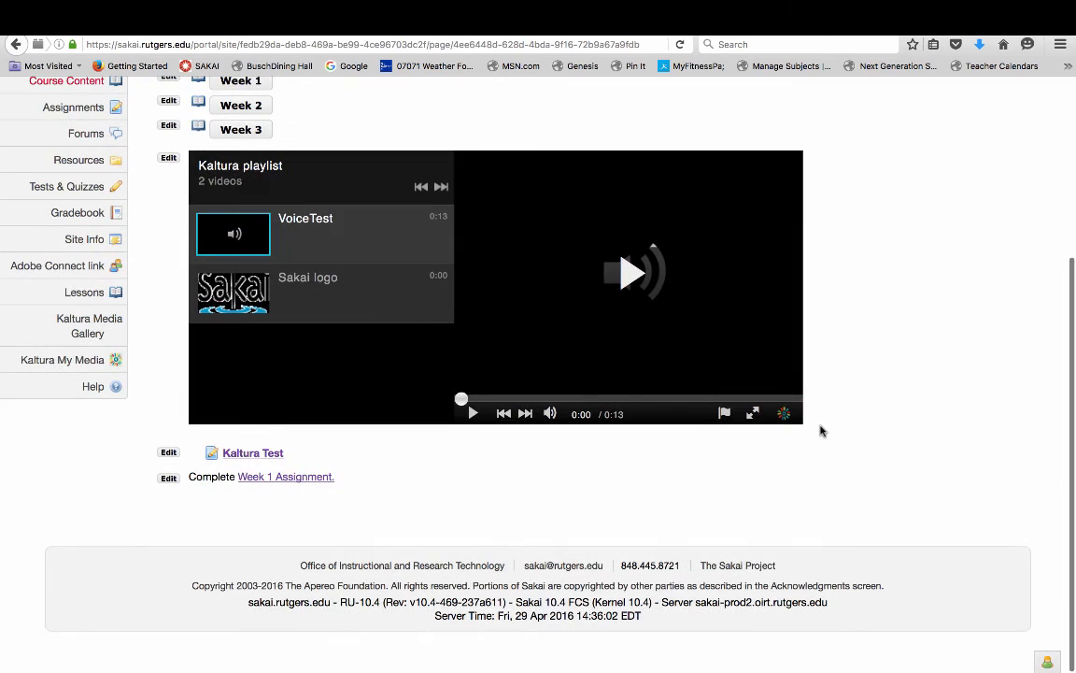
{"action": "left_click", "coordinate": [271, 478]}
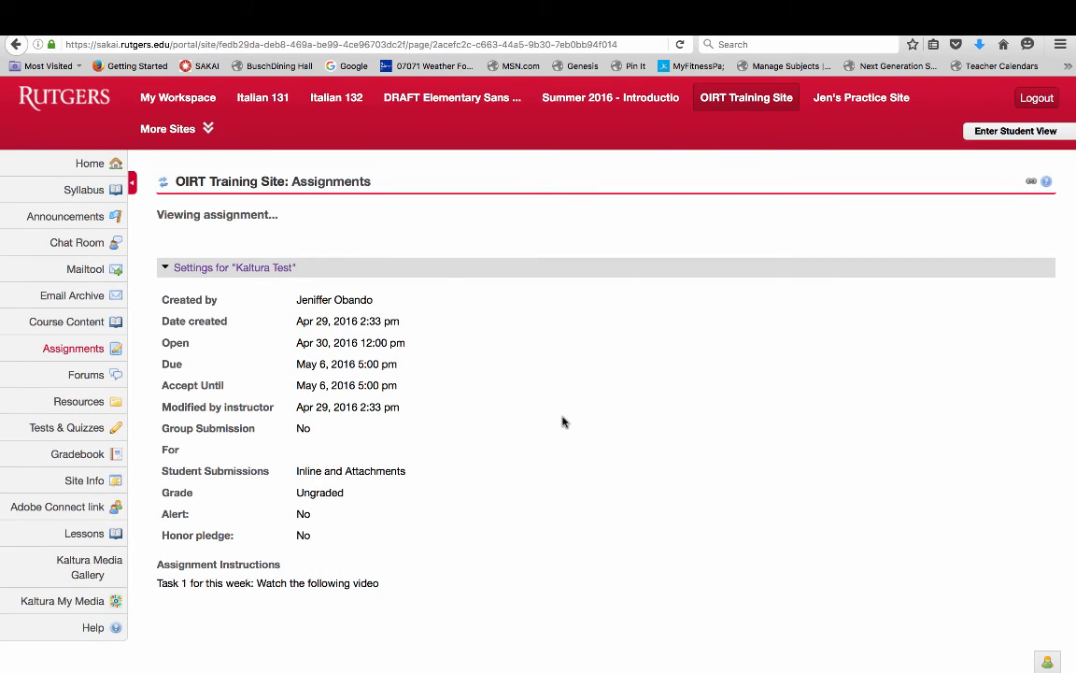
{"action": "scroll", "coordinate": [562, 421], "scroll_direction": "down", "scroll_amount": 6}
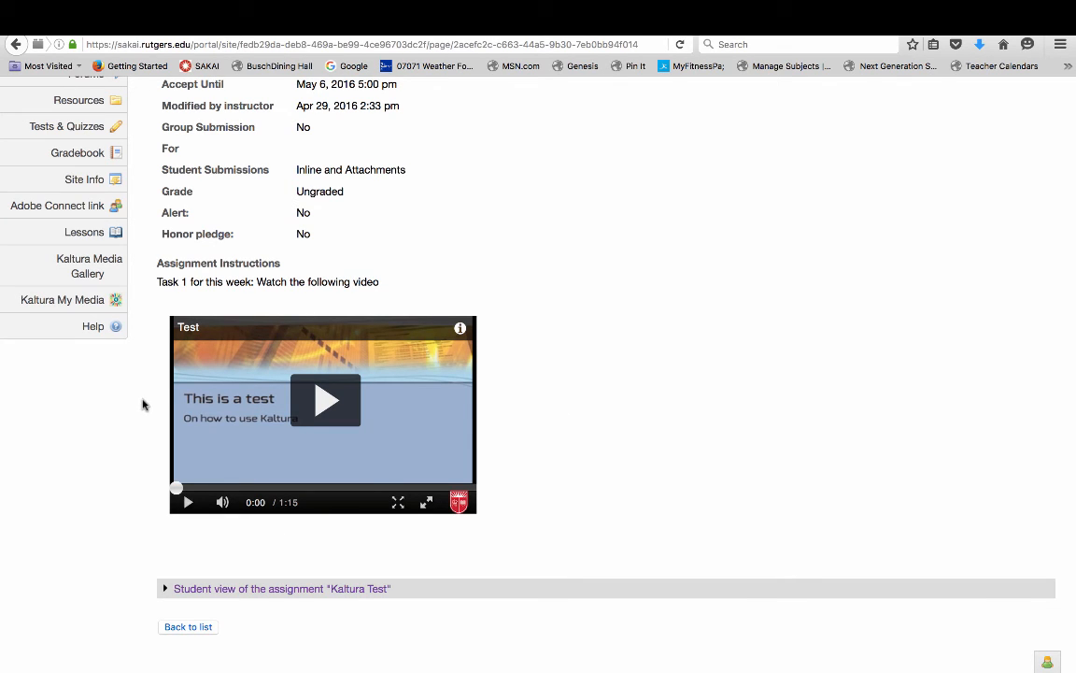
{"action": "scroll", "coordinate": [143, 404], "scroll_direction": "up", "scroll_amount": 5}
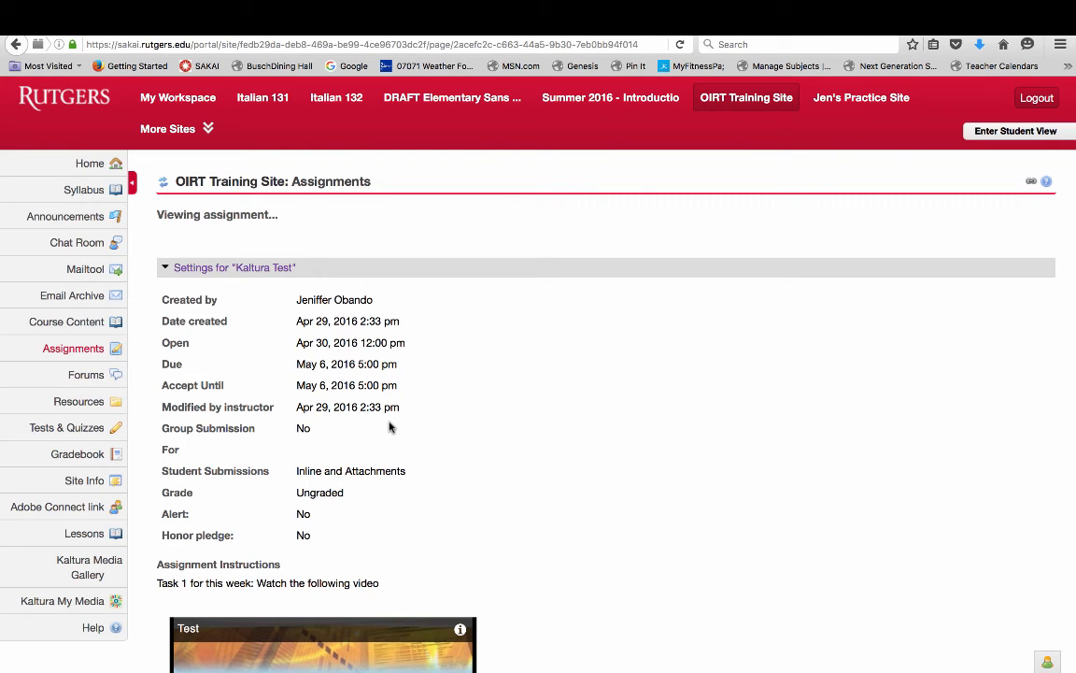
{"action": "scroll", "coordinate": [497, 454], "scroll_direction": "down", "scroll_amount": 3}
{"action": "scroll", "coordinate": [497, 454], "scroll_direction": "up", "scroll_amount": 3}
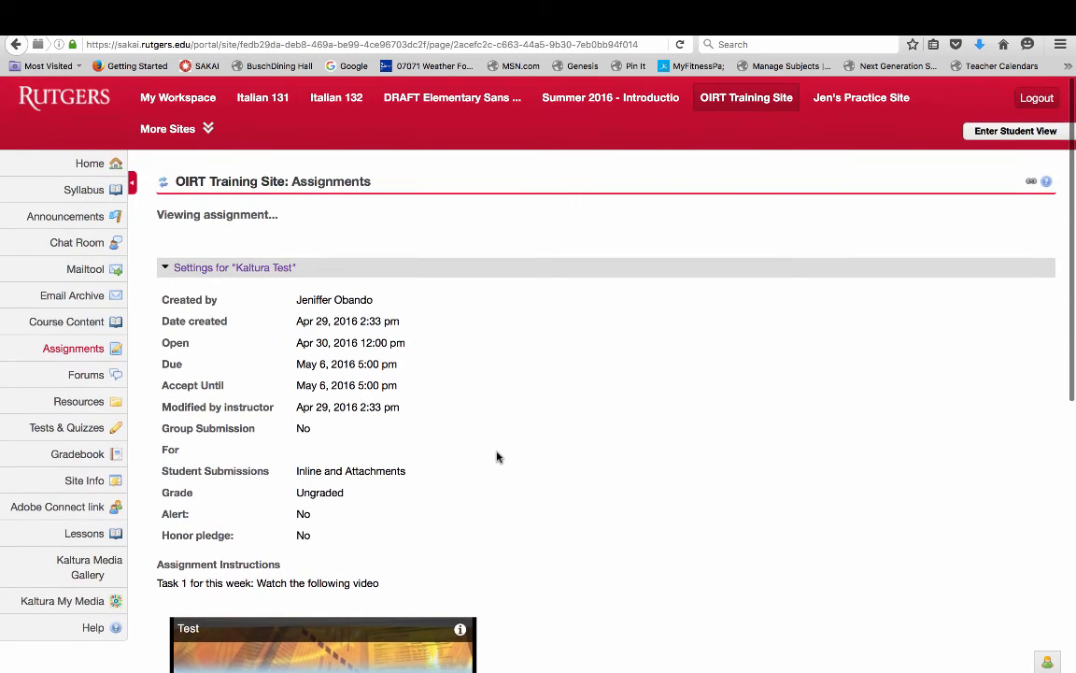
Open "Kaltura Test" for editing from the assignment list and examine its Student Submissions options and instructions.
{"action": "left_click", "coordinate": [163, 186]}
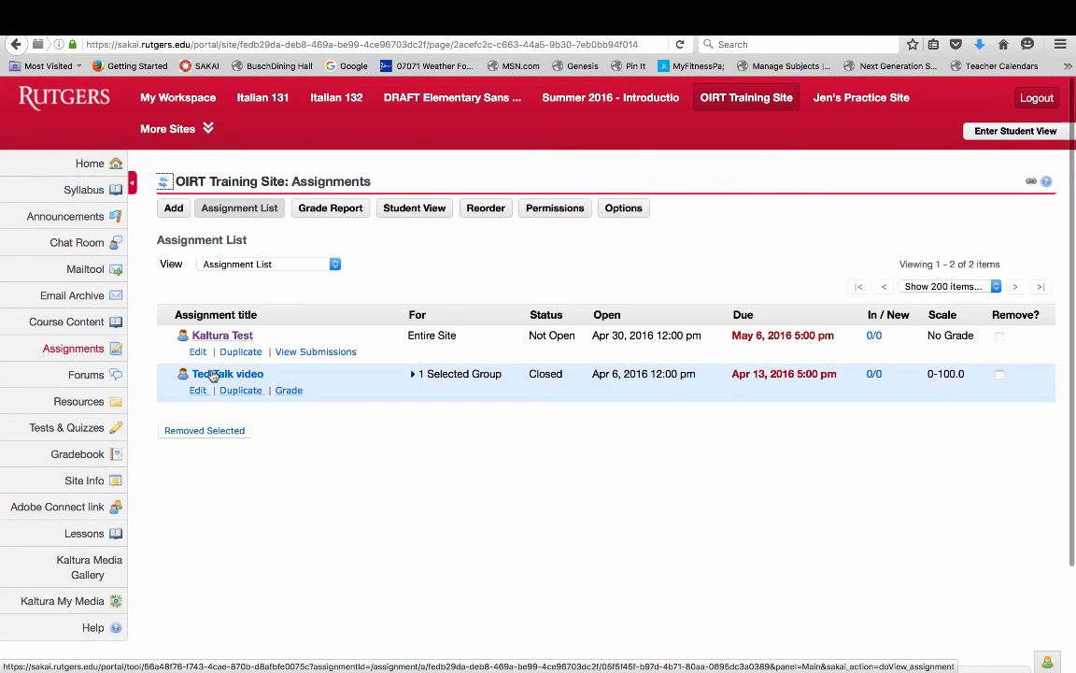
{"action": "left_click", "coordinate": [200, 354]}
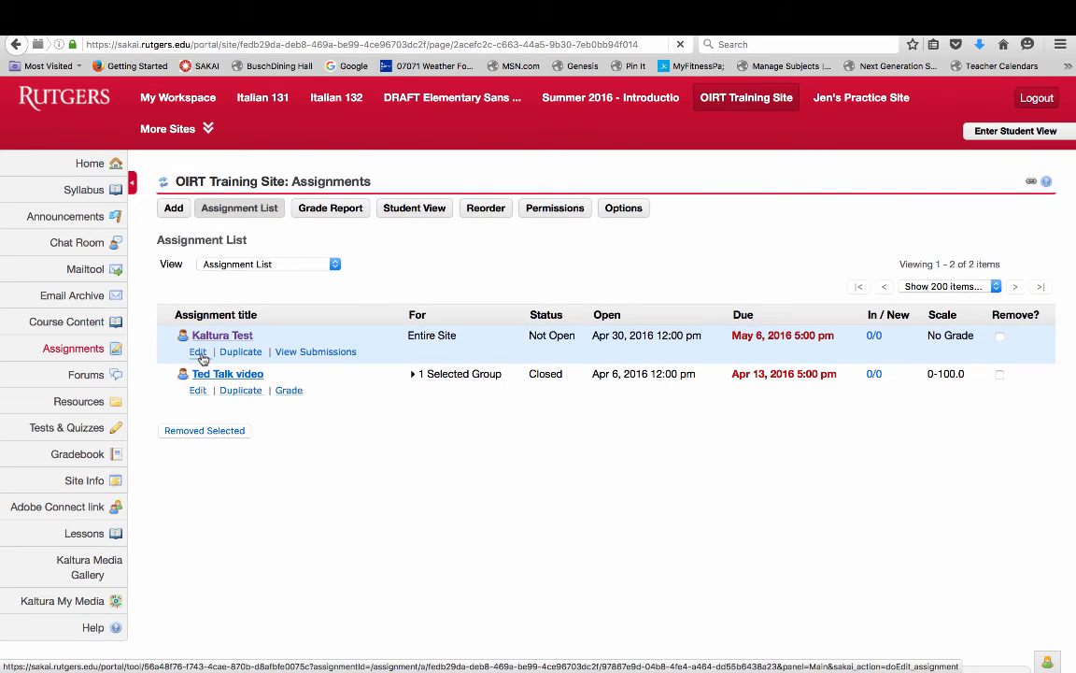
{"action": "scroll", "coordinate": [967, 421], "scroll_direction": "down", "scroll_amount": 2}
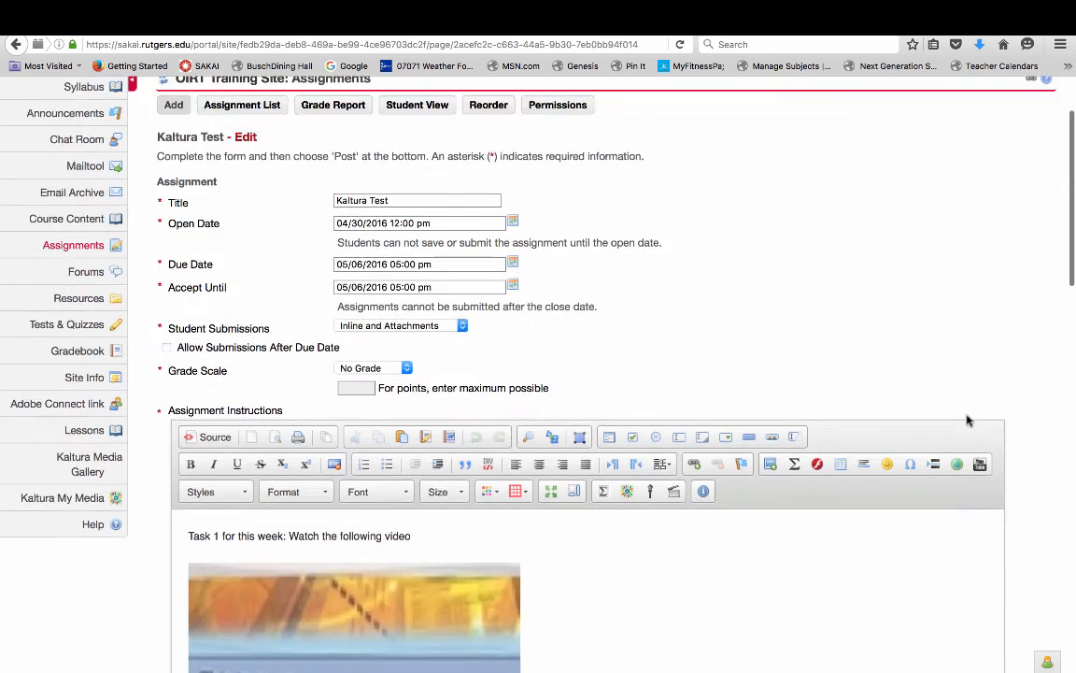
{"action": "scroll", "coordinate": [967, 420], "scroll_direction": "down", "scroll_amount": 5}
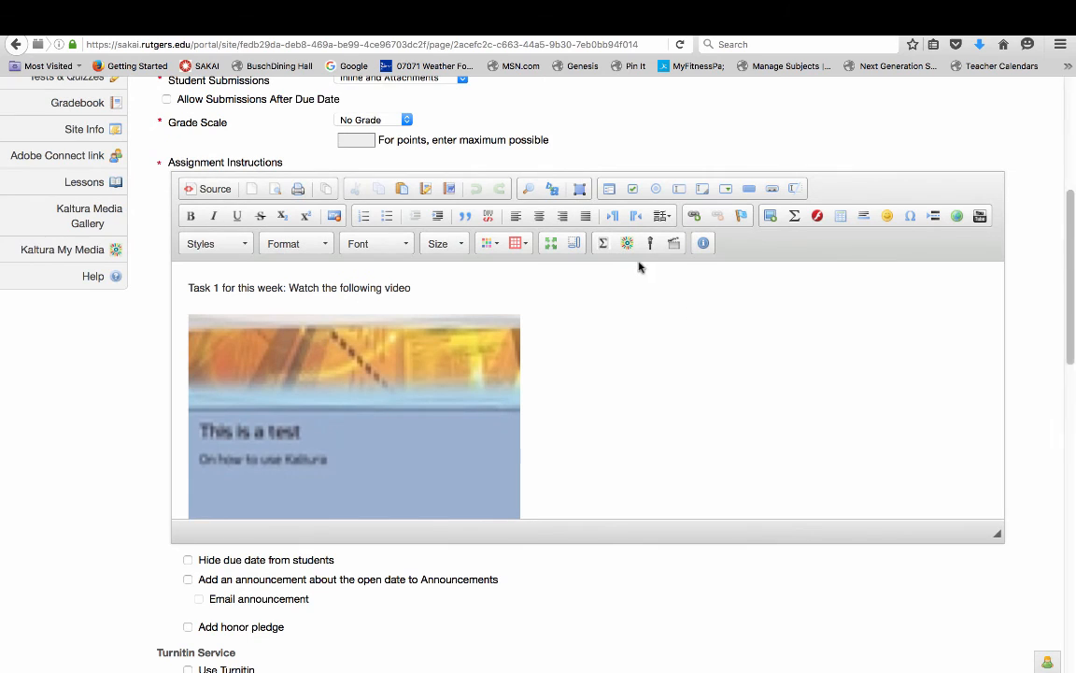
{"action": "scroll", "coordinate": [639, 267], "scroll_direction": "up", "scroll_amount": 2}
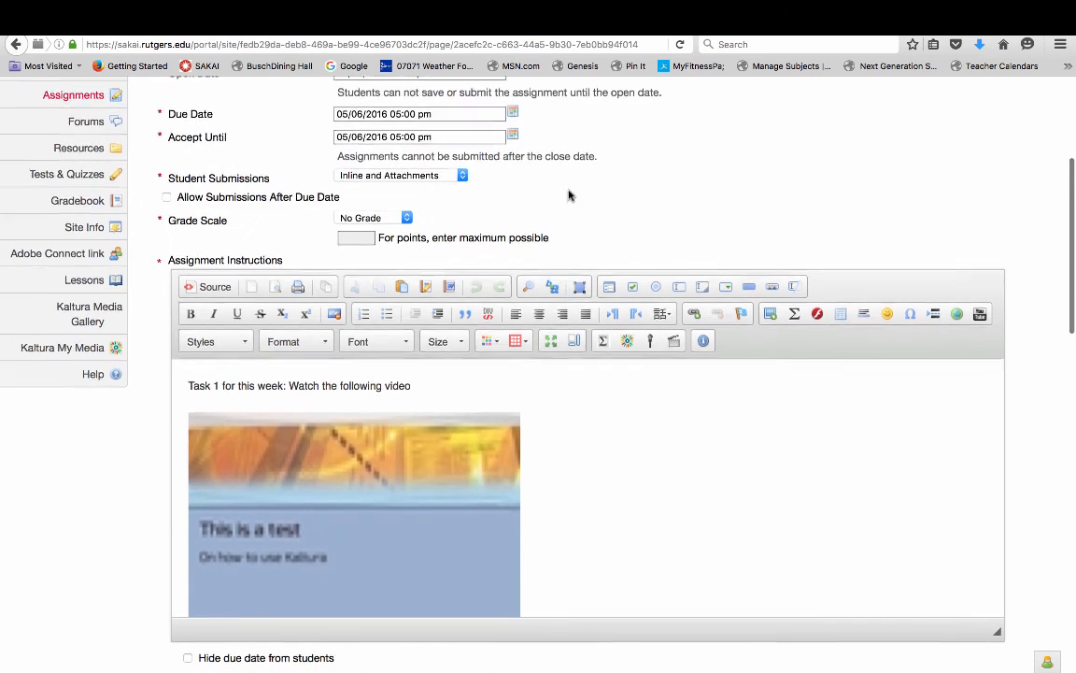
{"action": "left_click", "coordinate": [465, 178]}
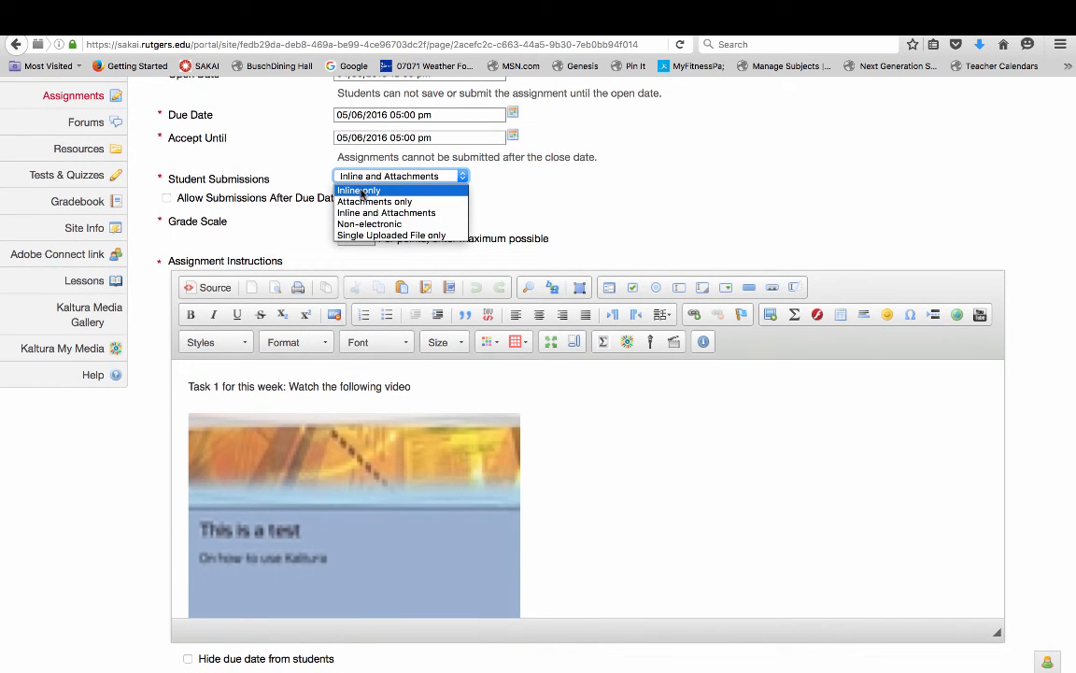
{"action": "left_click", "coordinate": [652, 187]}
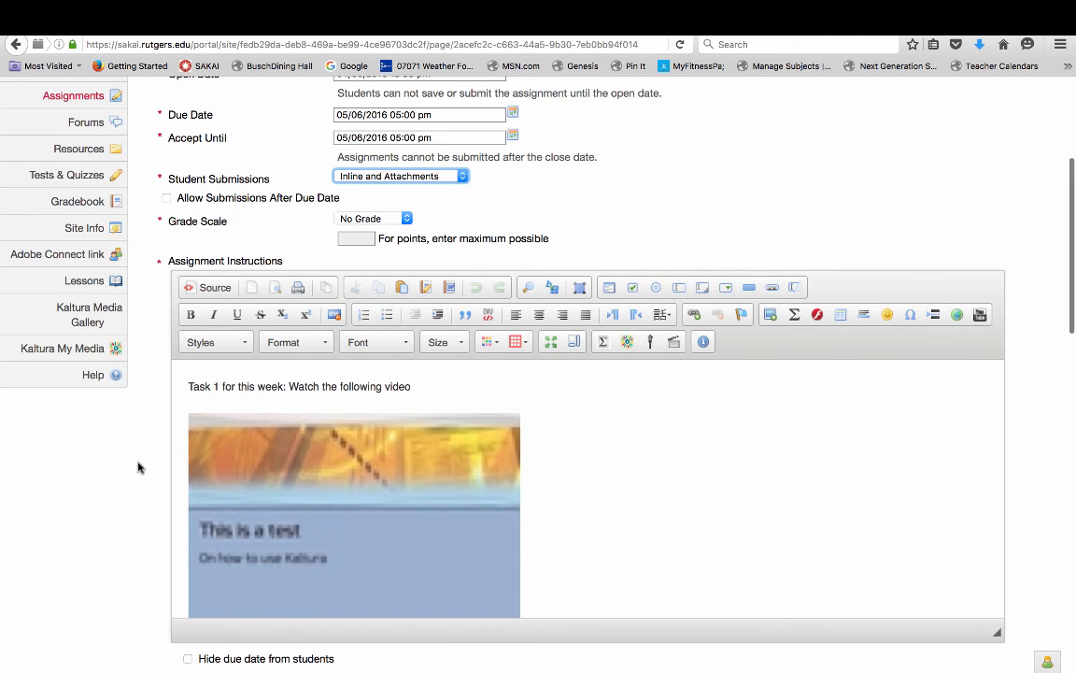
{"action": "scroll", "coordinate": [139, 467], "scroll_direction": "down", "scroll_amount": 3}
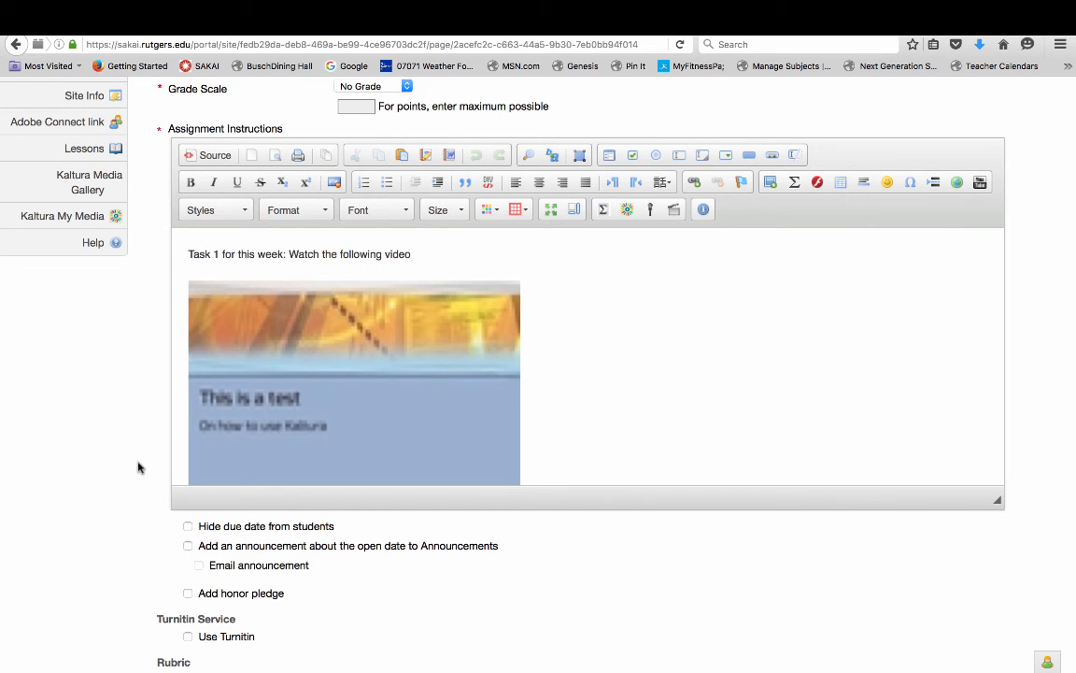
{"action": "scroll", "coordinate": [138, 467], "scroll_direction": "up", "scroll_amount": 5}
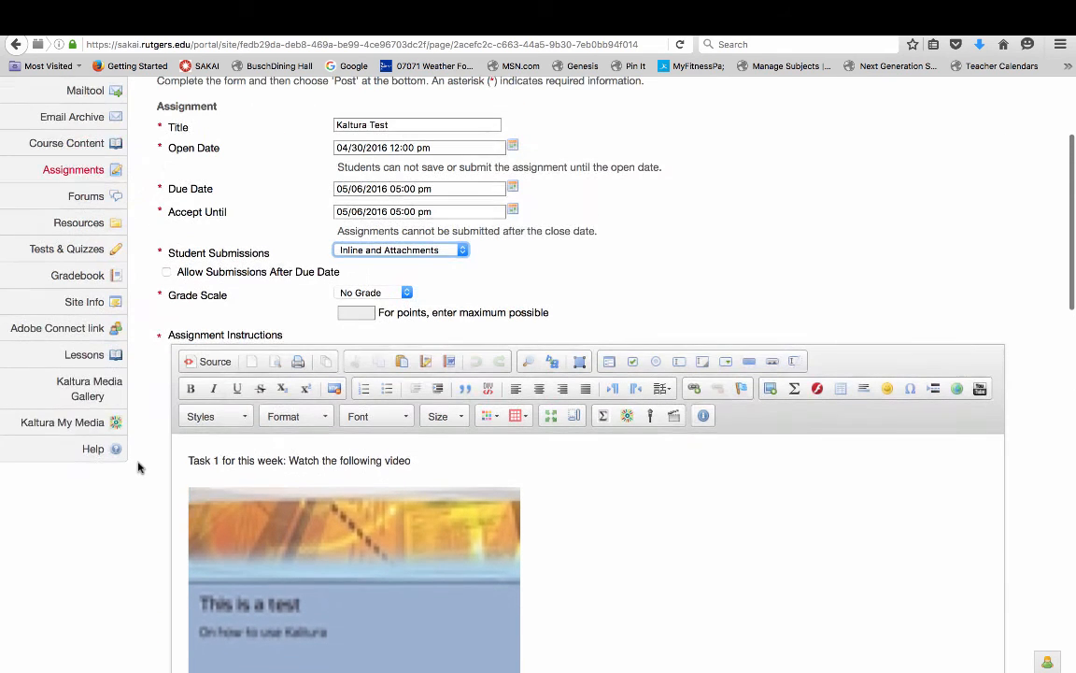
View the playlist in the site's Kaltura Media Gallery.
{"action": "left_click", "coordinate": [91, 385]}
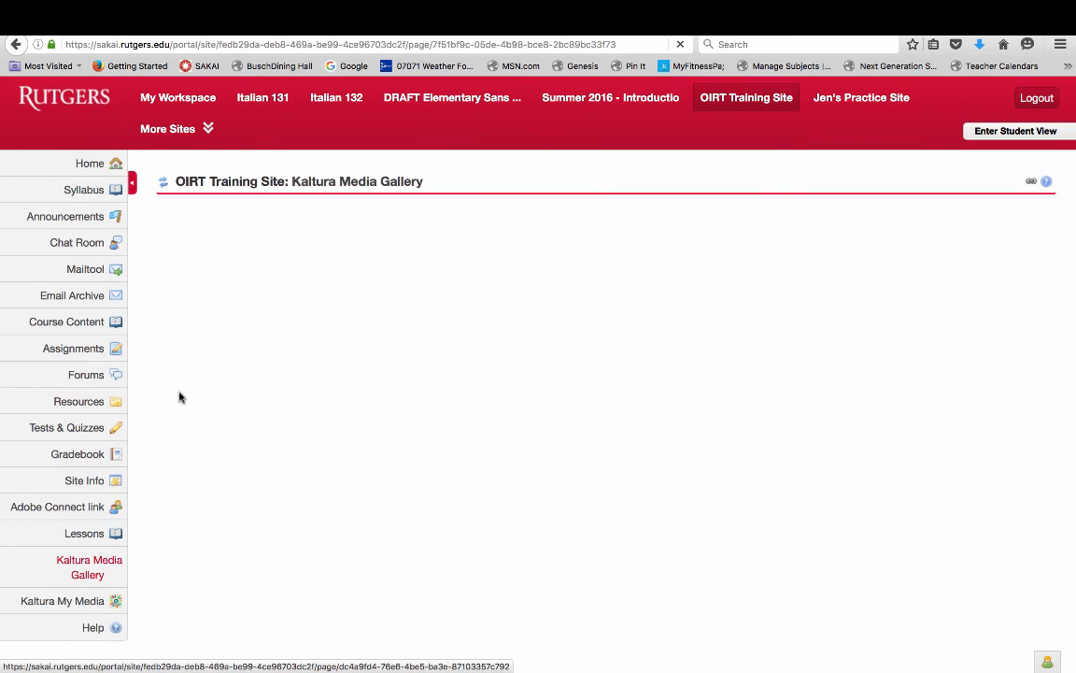
{"action": "scroll", "coordinate": [711, 502], "scroll_direction": "down", "scroll_amount": 5}
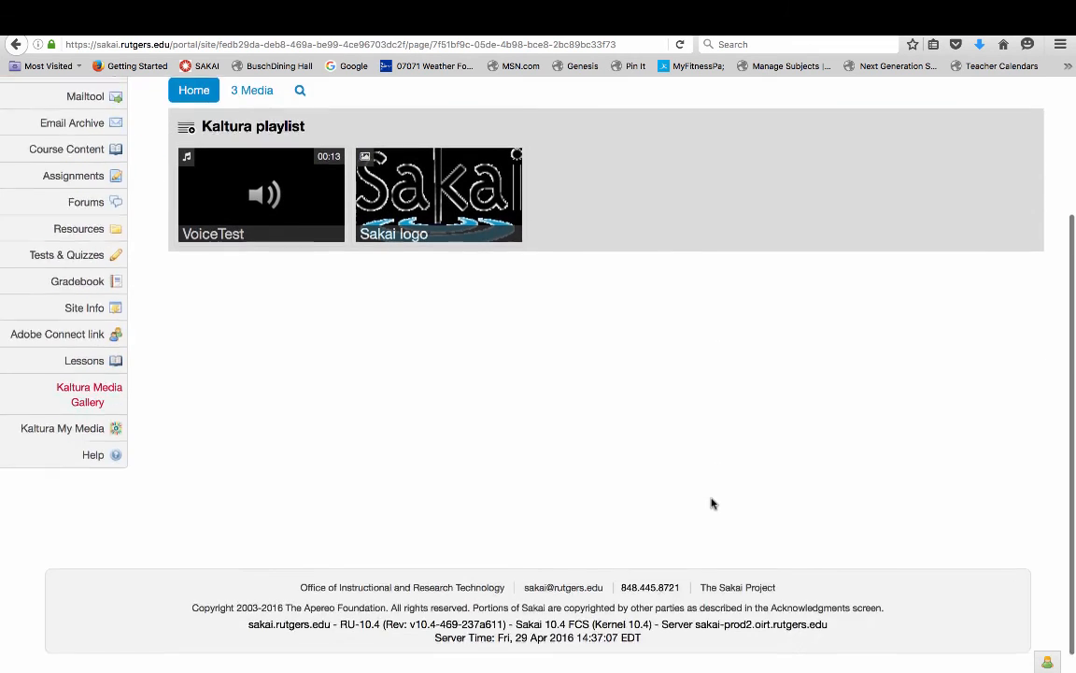
{"action": "scroll", "coordinate": [711, 501], "scroll_direction": "up", "scroll_amount": 4}
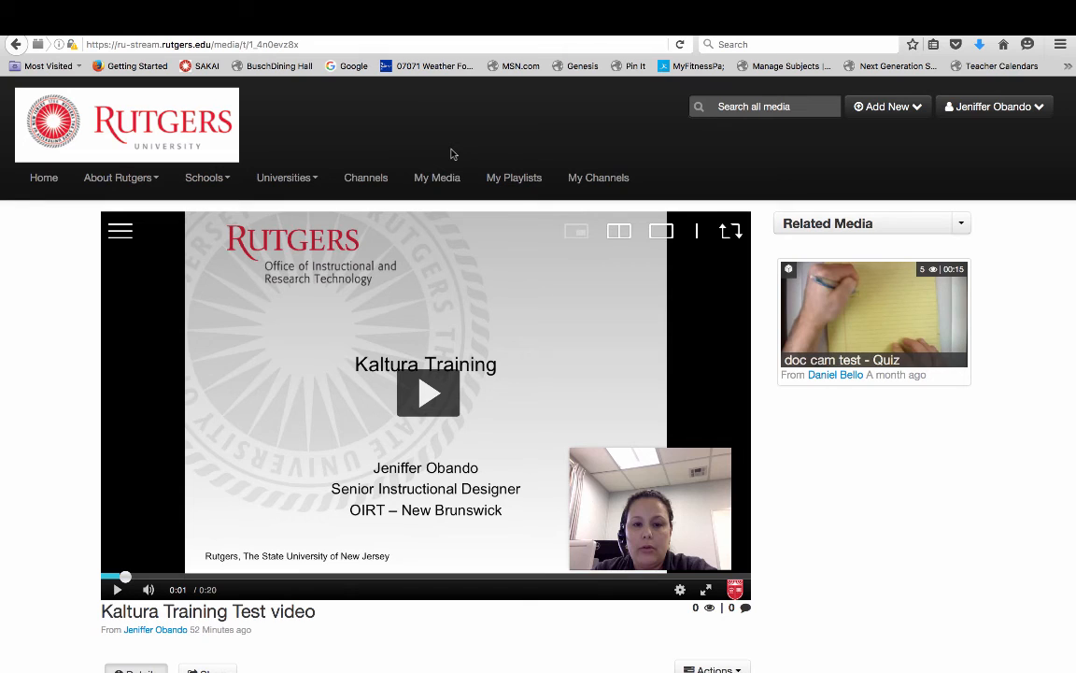
{"action": "left_click", "coordinate": [86, 26]}
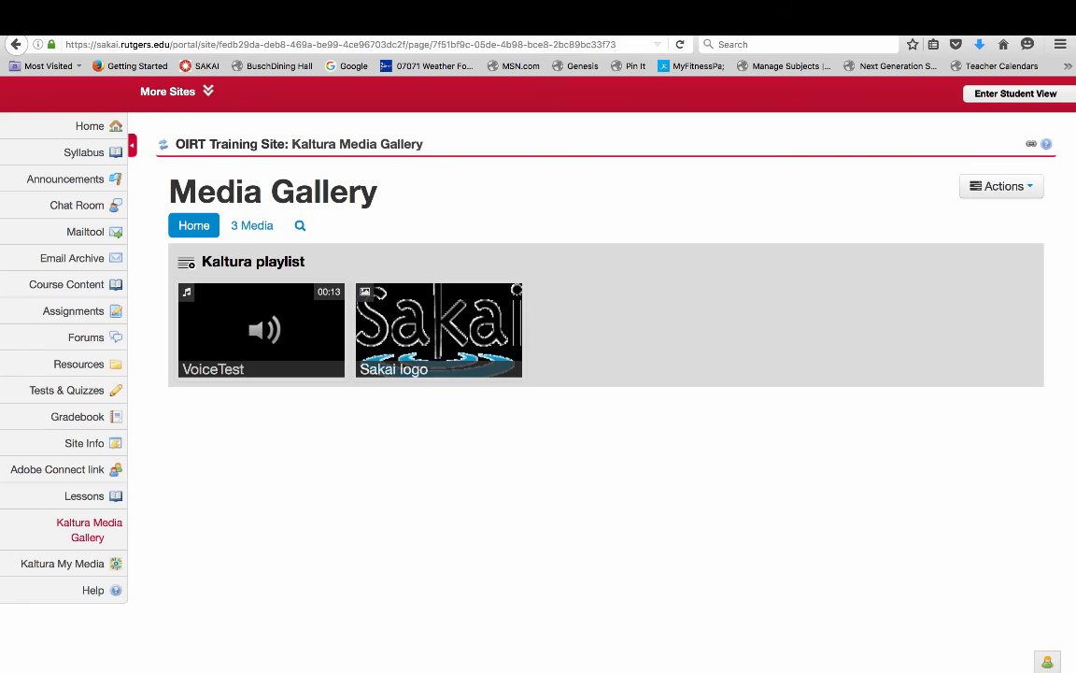
Open VoiceTest from the gallery's Kaltura playlist and start adding a quiz to it.
{"action": "left_click", "coordinate": [318, 323]}
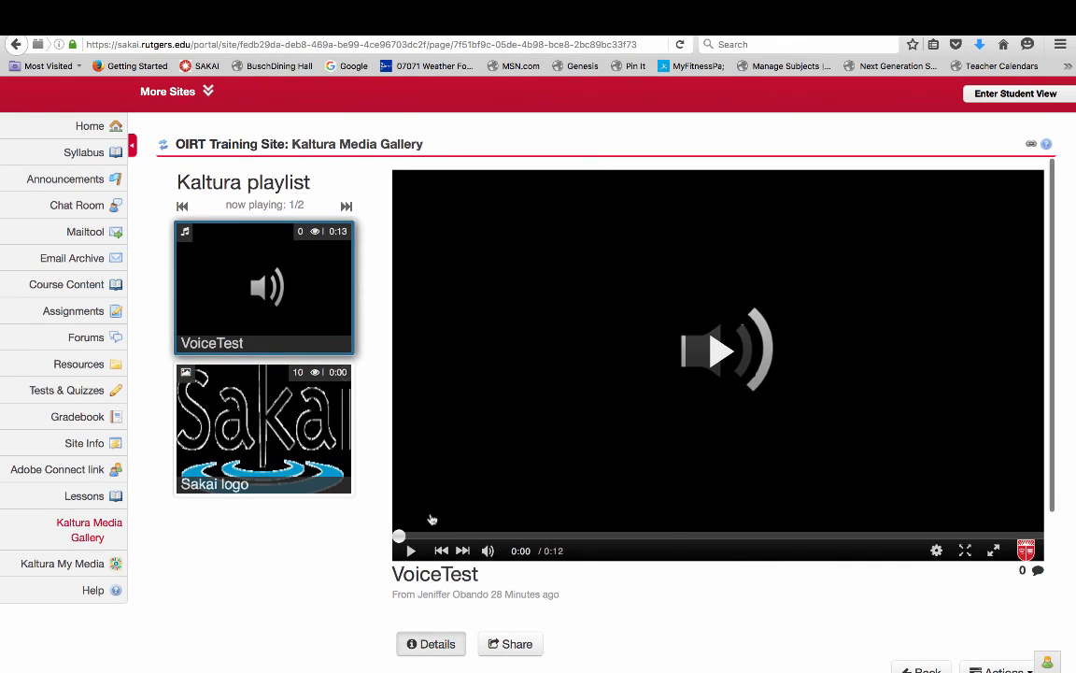
{"action": "scroll", "coordinate": [394, 544], "scroll_direction": "down", "scroll_amount": 3}
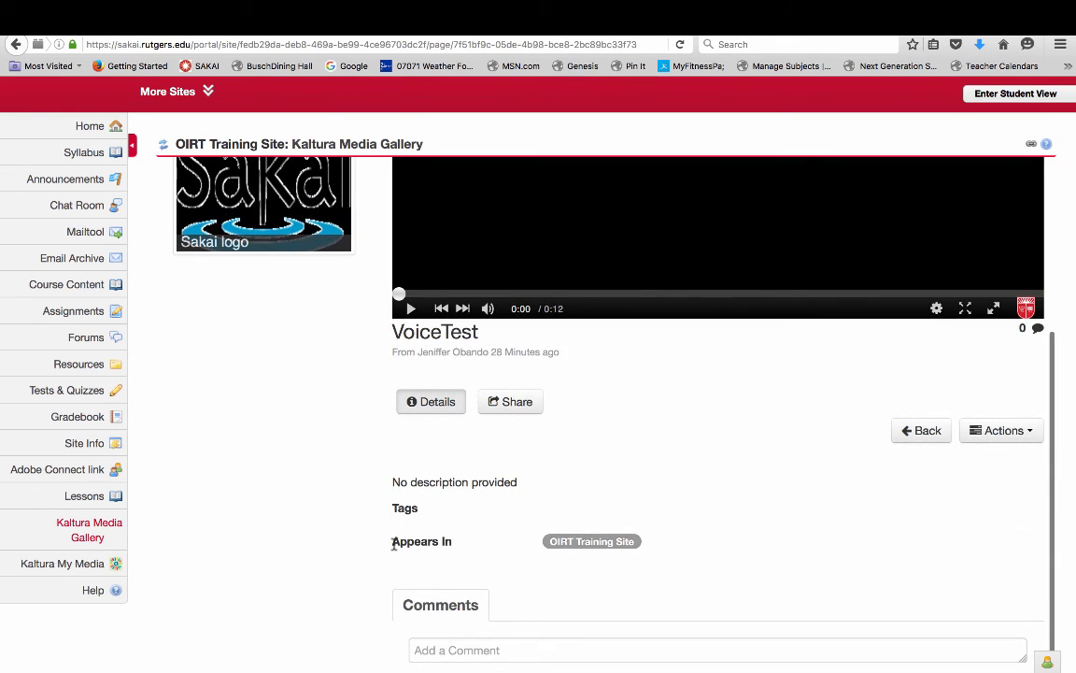
{"action": "left_click", "coordinate": [1023, 441]}
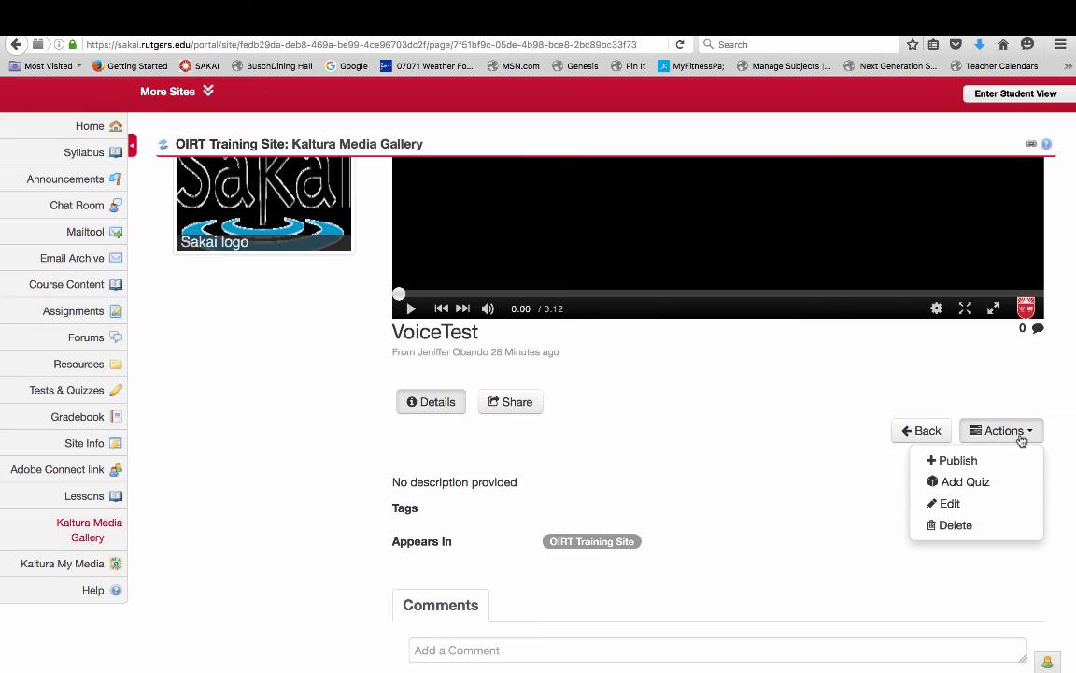
{"action": "left_click", "coordinate": [966, 482]}
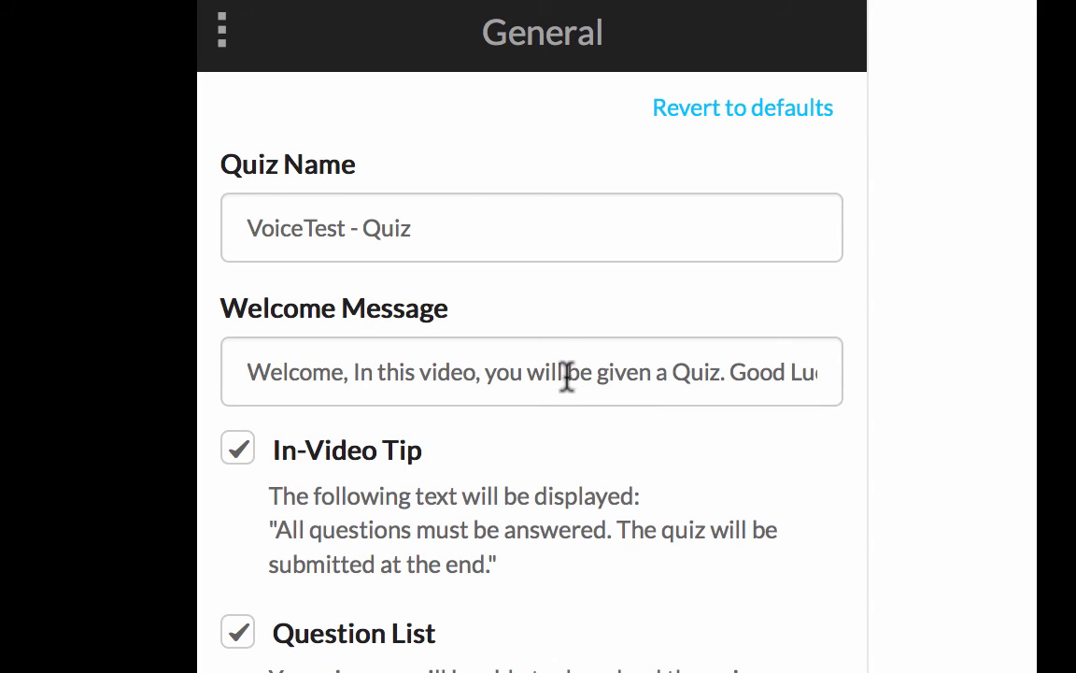
Apply the quiz's general settings with the default name and welcome message, keeping In-Video Tip and Question List enabled.
{"action": "left_click", "coordinate": [397, 379]}
{"action": "scroll", "coordinate": [654, 482], "scroll_direction": "down", "scroll_amount": 1}
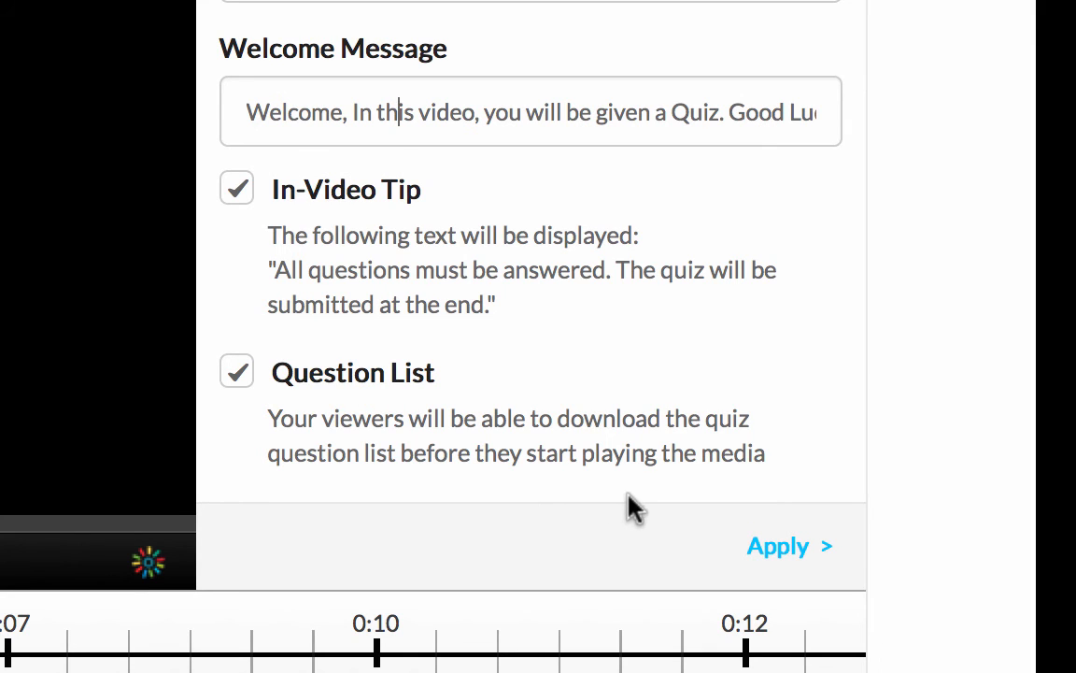
{"action": "left_click", "coordinate": [781, 549]}
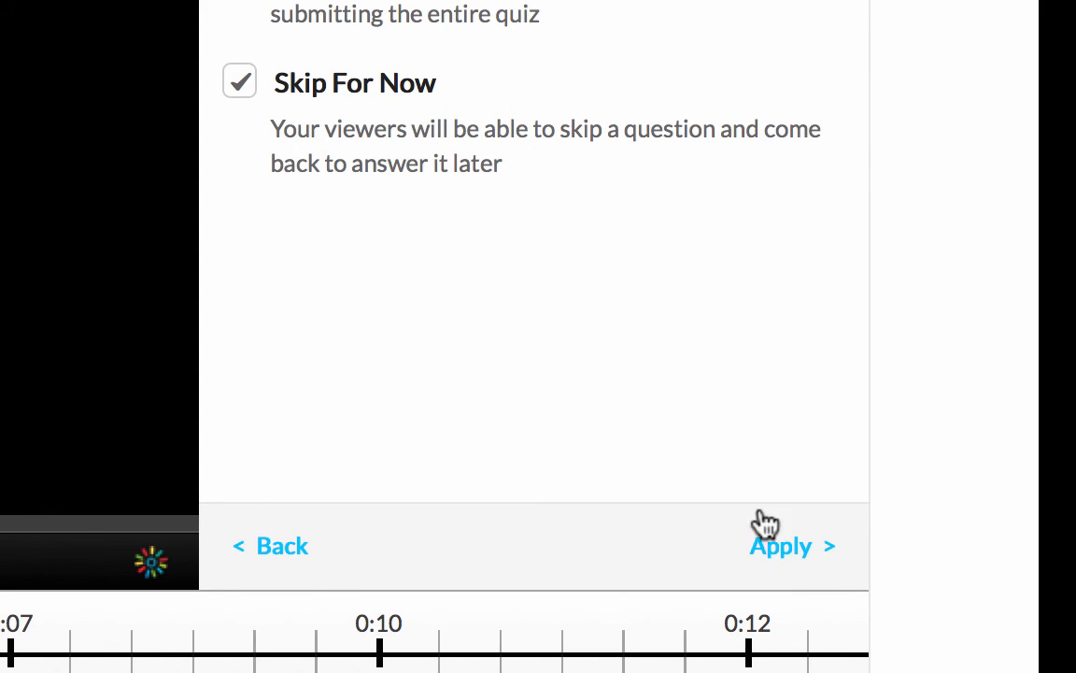
Apply the quiz experience settings with Skip For Now enabled and the score settings with Show Scores and Include Answers.
{"action": "left_click", "coordinate": [786, 550]}
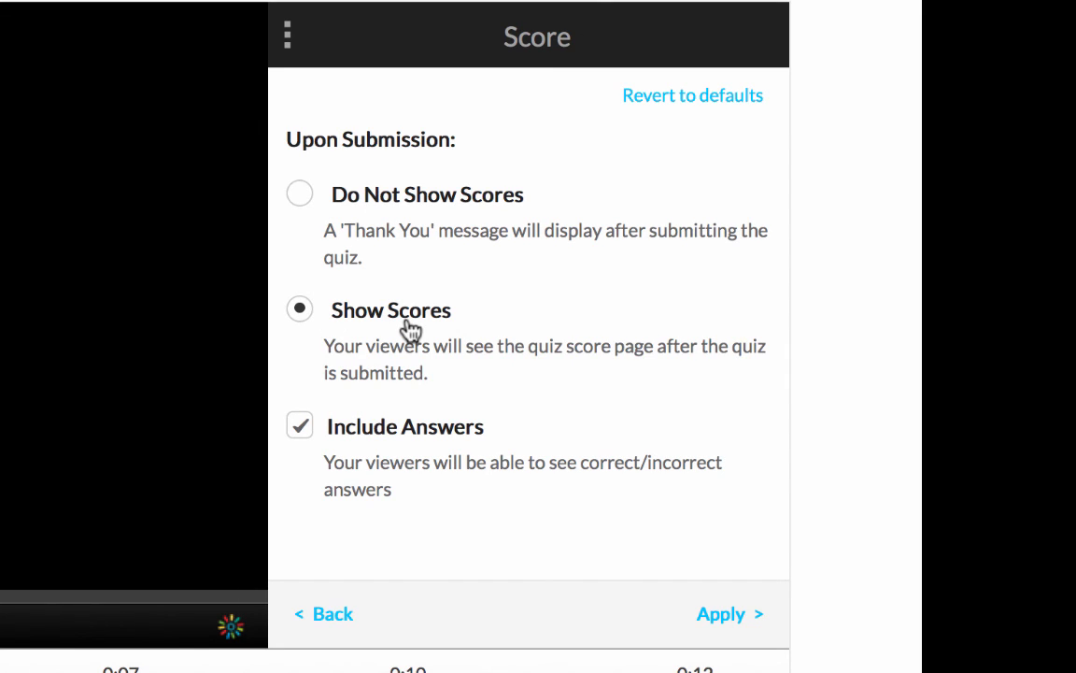
{"action": "left_click", "coordinate": [303, 200]}
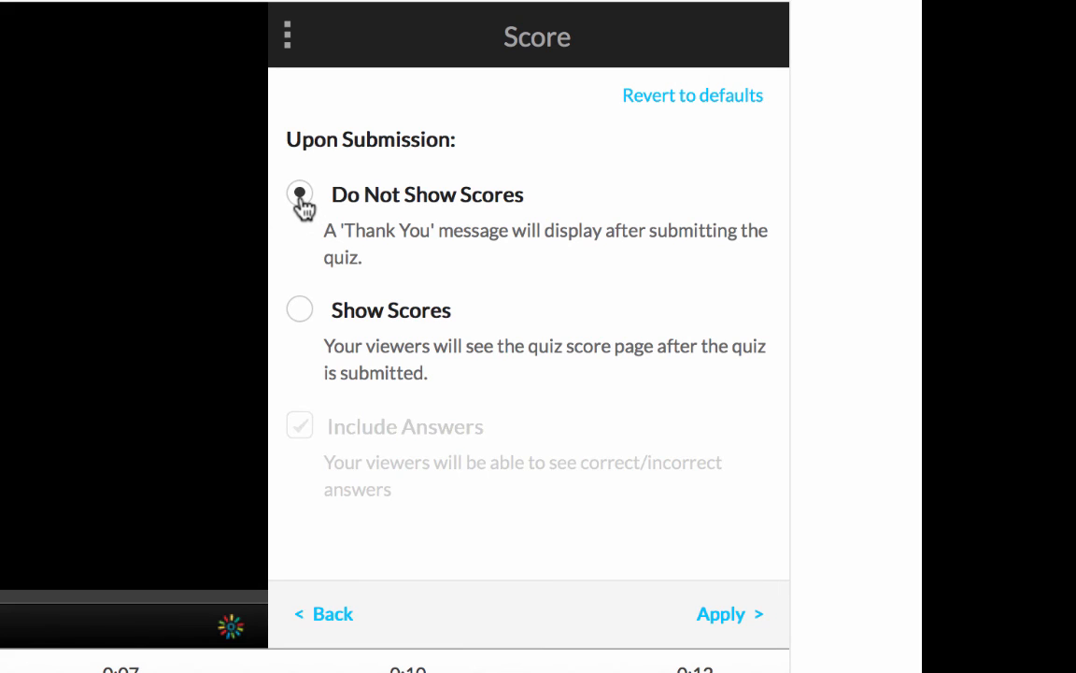
{"action": "left_click", "coordinate": [302, 315]}
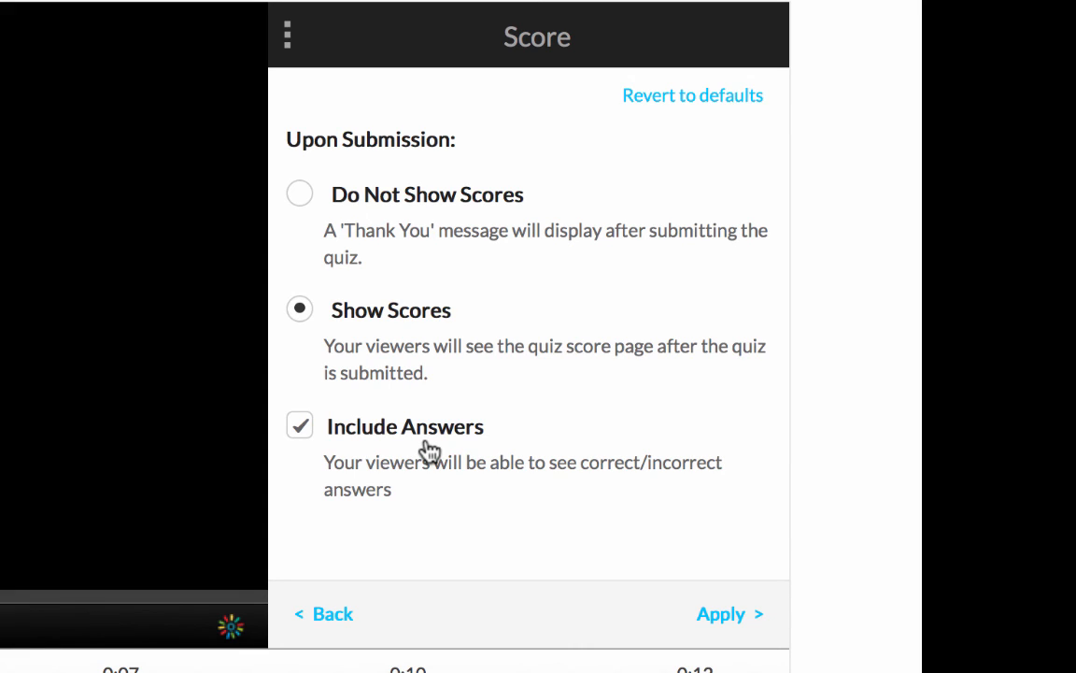
{"action": "left_click", "coordinate": [720, 617]}
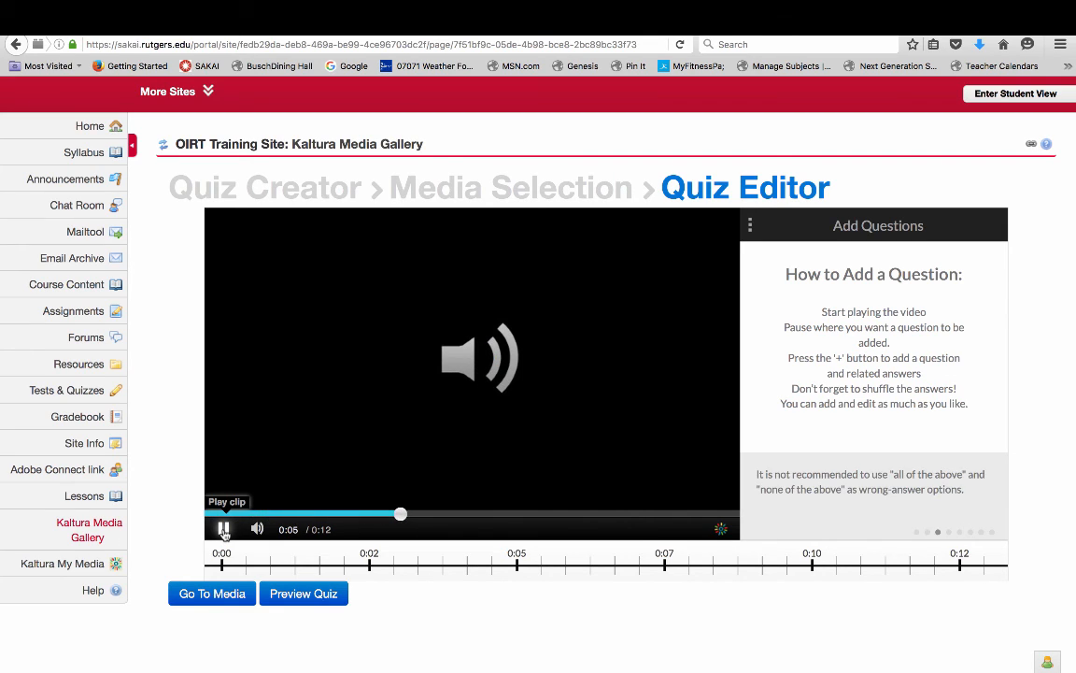
Pause the clip at 0:06 and add the question "What is the instructor's name?" with the instructor's full name as the correct answer.
{"action": "left_click", "coordinate": [224, 529]}
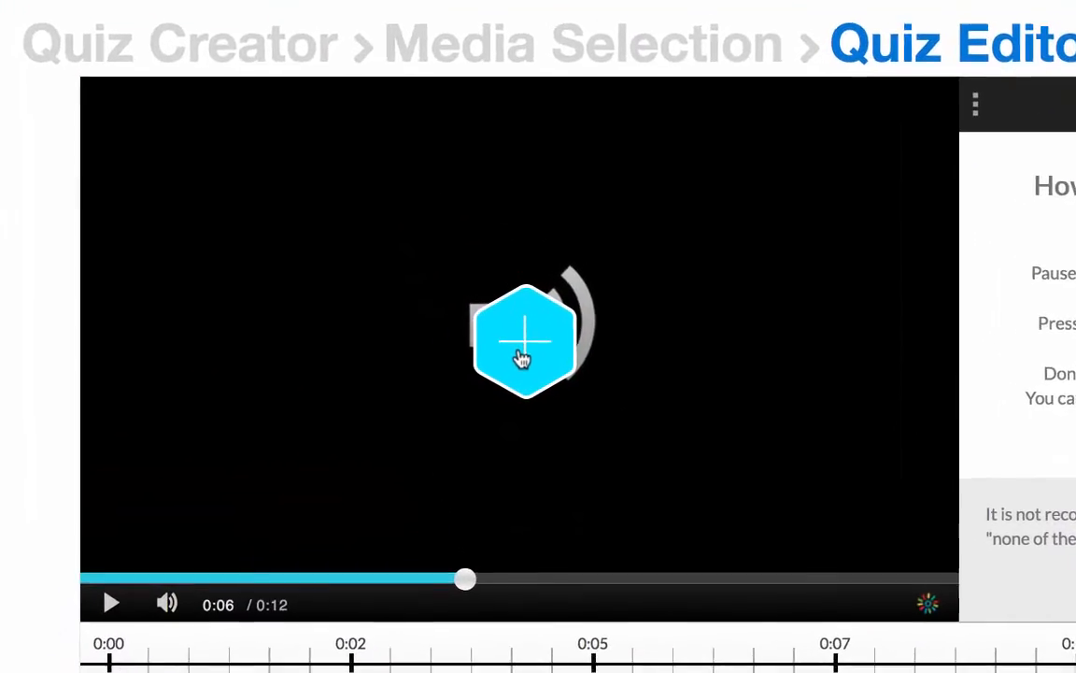
{"action": "left_click", "coordinate": [521, 357]}
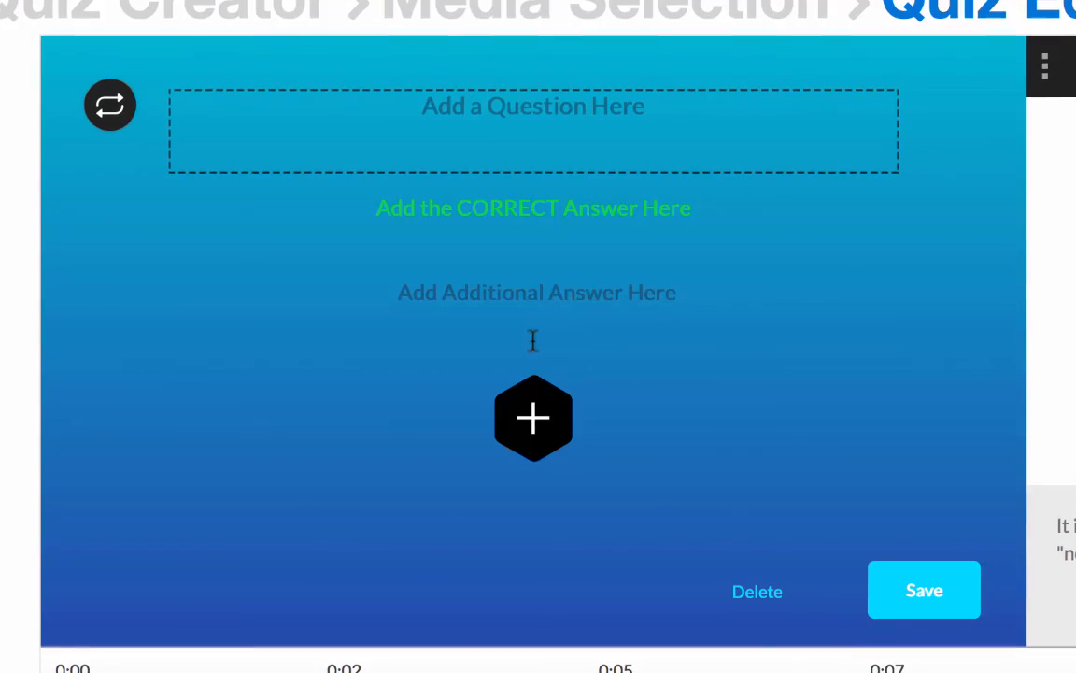
{"action": "left_click", "coordinate": [590, 110]}
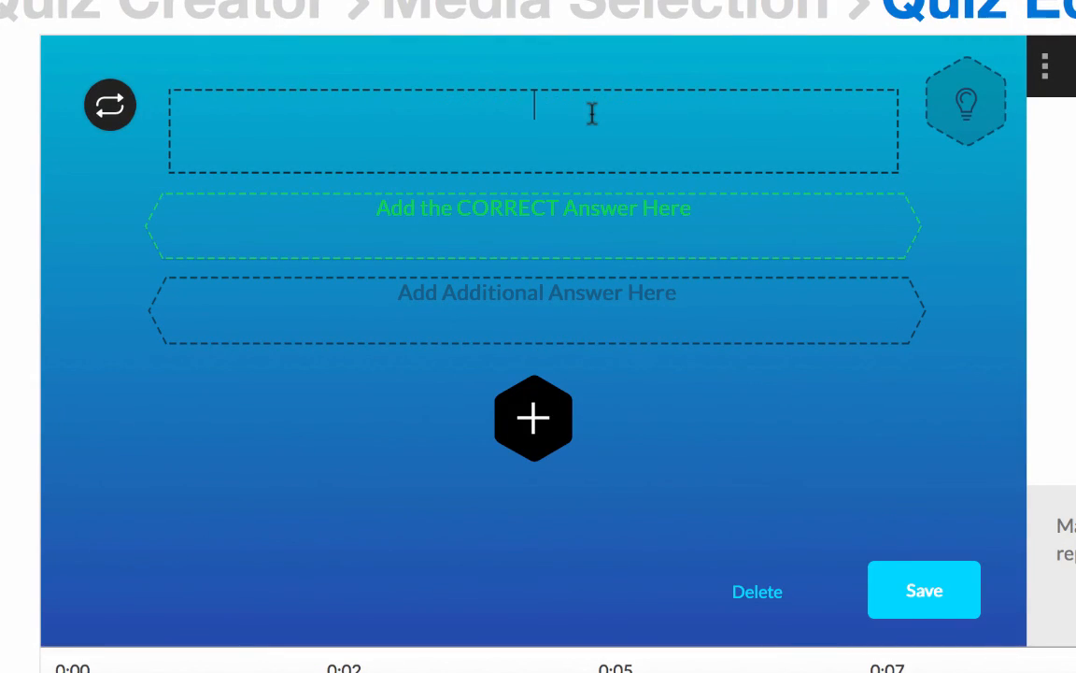
{"action": "type", "text": "What is the inst"}
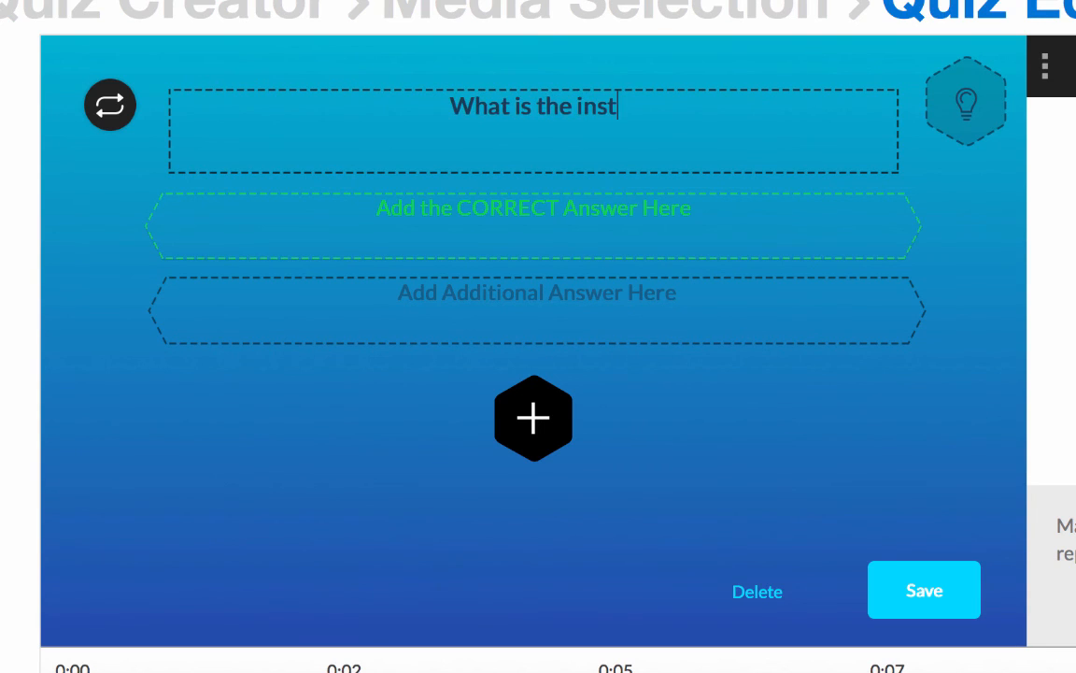
{"action": "type", "text": "ructor's name?"}
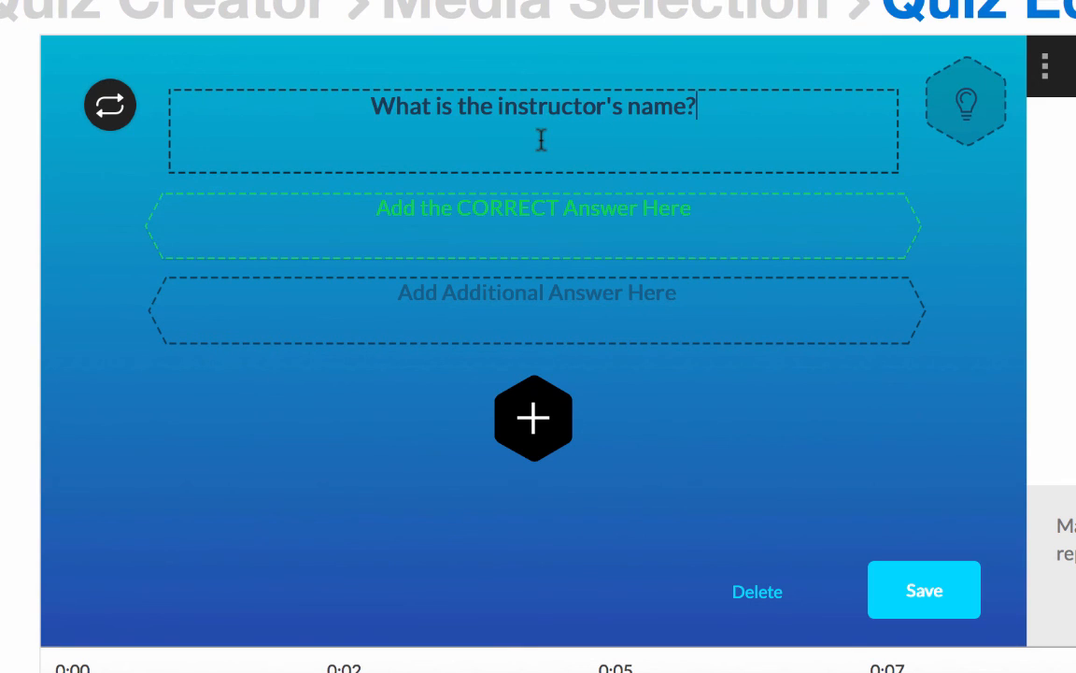
{"action": "left_click", "coordinate": [593, 210]}
{"action": "type", "text": "Jeniffer Obando"}
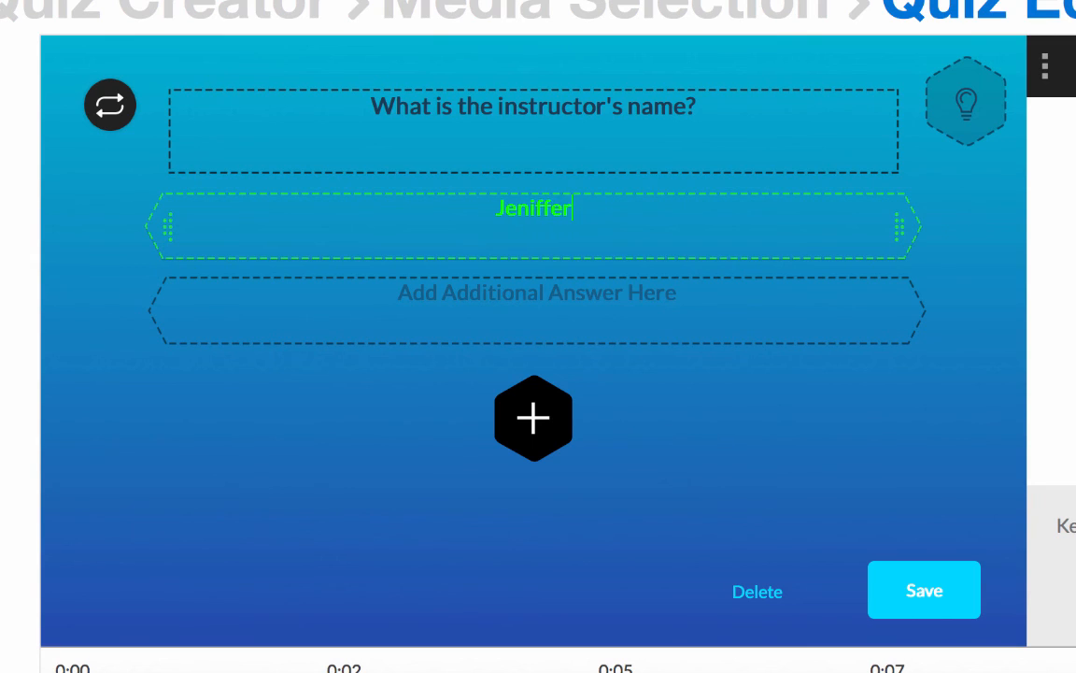
Add three wrong answers to the question: "Abe Lincoln", "Donald Trump" and "Kermit the Frog".
{"action": "left_click", "coordinate": [609, 289]}
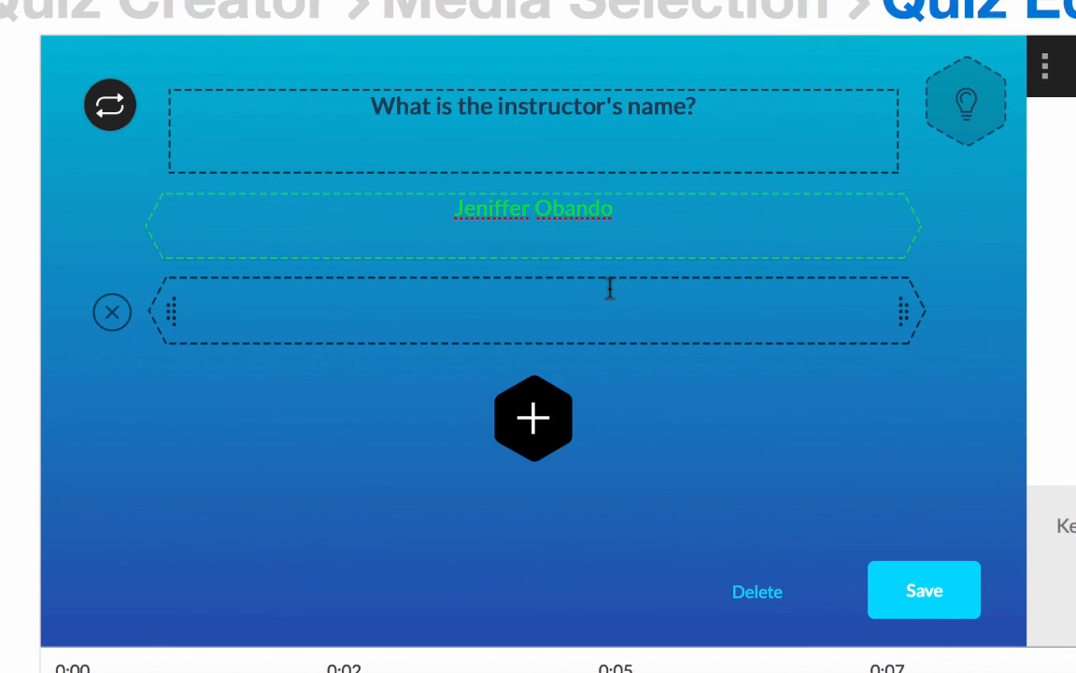
{"action": "type", "text": "Abe Lincoln"}
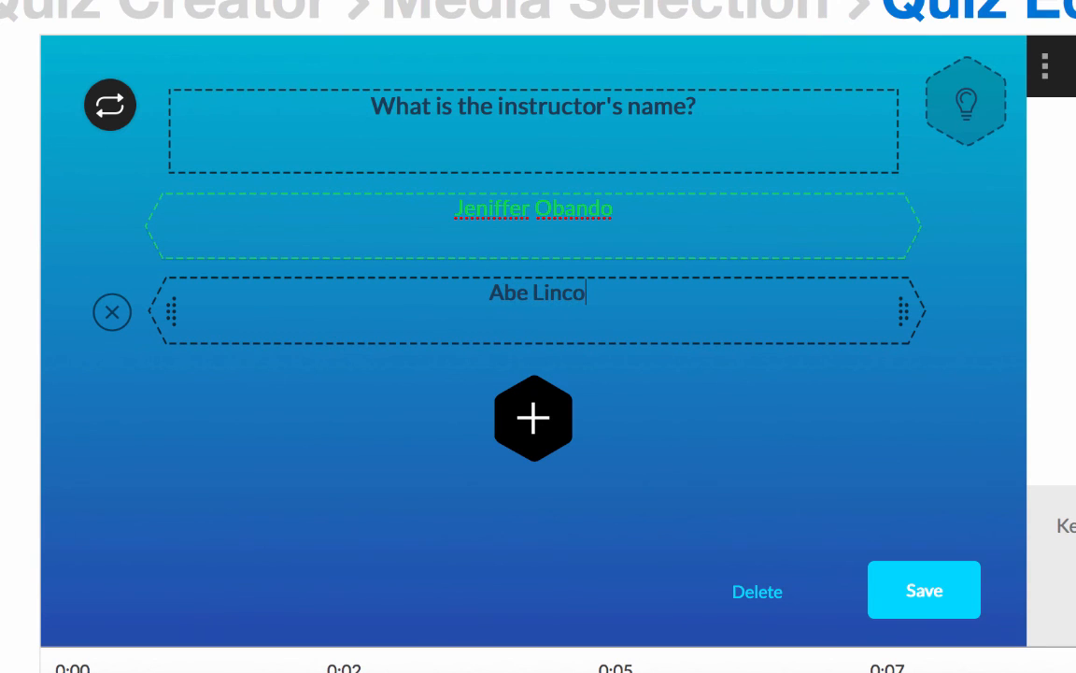
{"action": "left_click", "coordinate": [563, 422]}
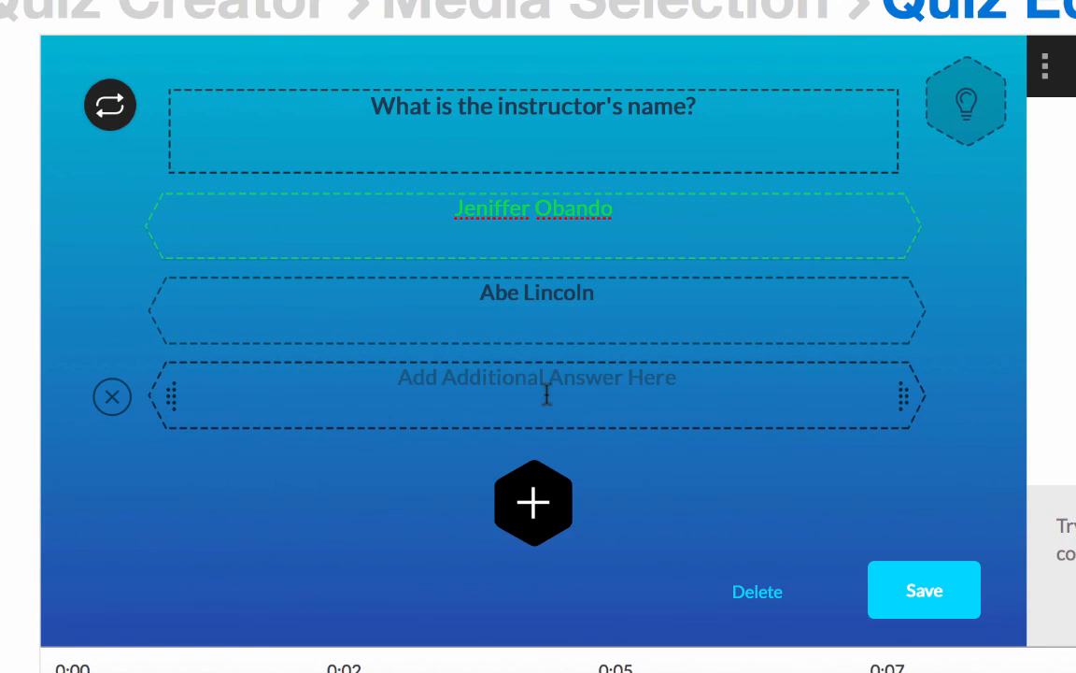
{"action": "left_click", "coordinate": [547, 384]}
{"action": "type", "text": "Donald Trump"}
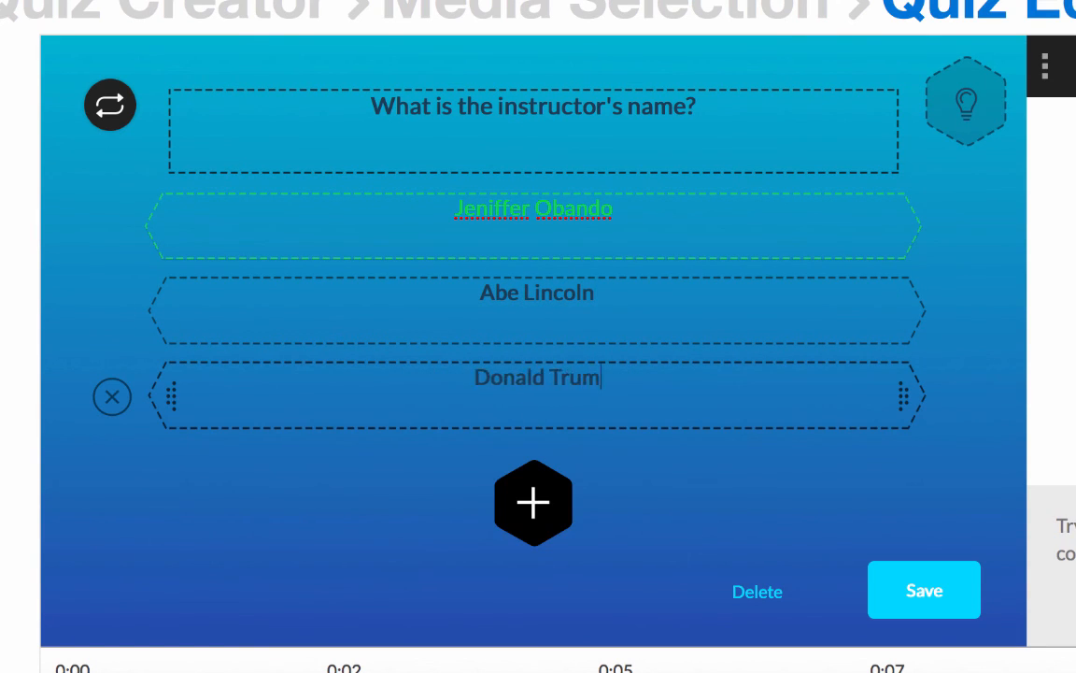
{"action": "left_click", "coordinate": [539, 537]}
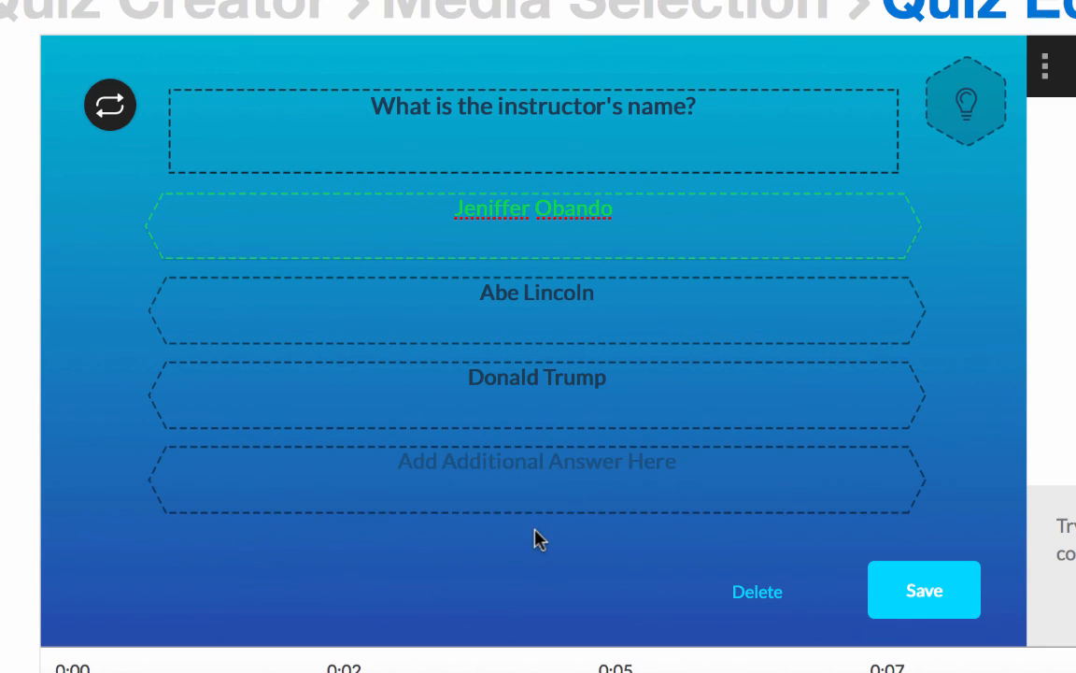
{"action": "left_click", "coordinate": [532, 475]}
{"action": "type", "text": "Ke"}
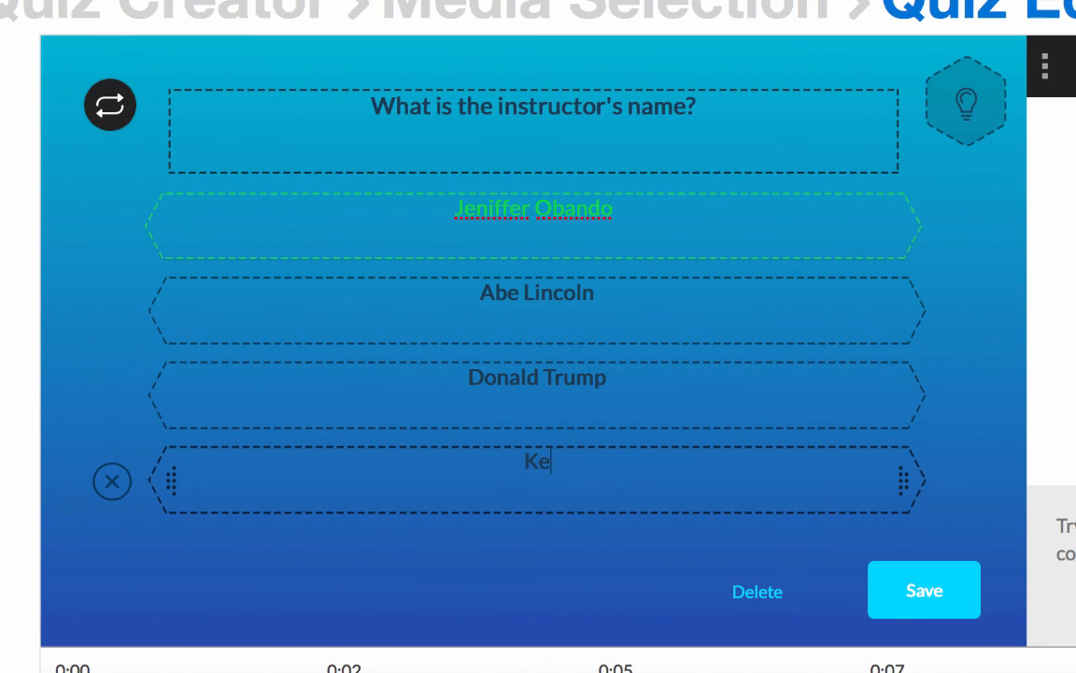
{"action": "type", "text": "rmit the Frog"}
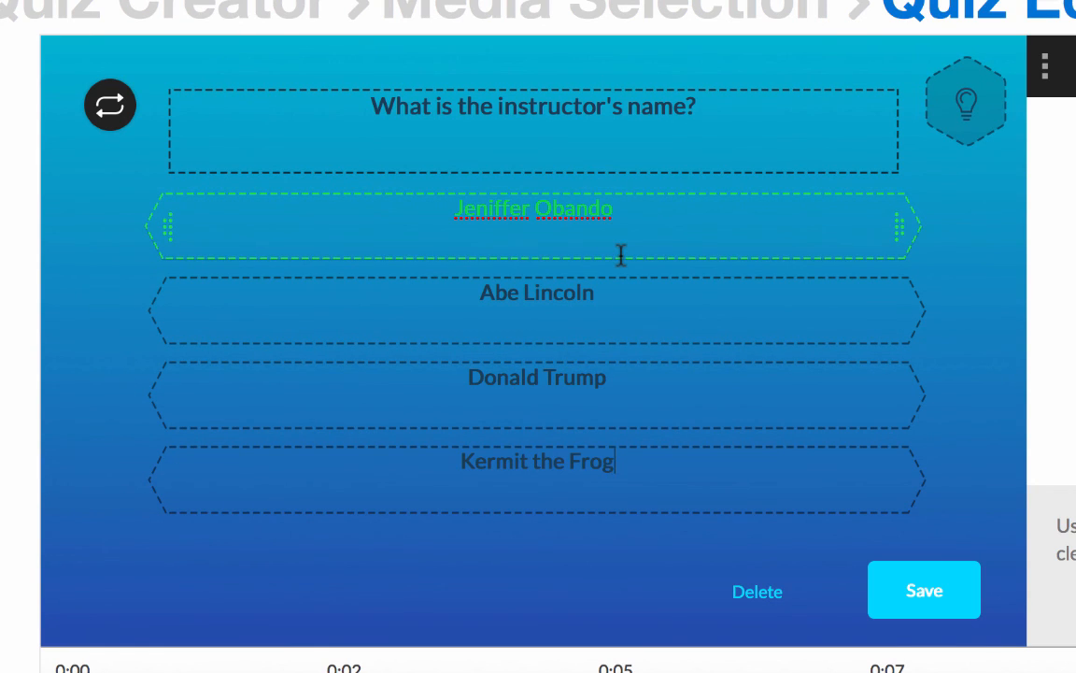
Examine the question's Hint and Why options, leave them empty, and save the question.
{"action": "left_click", "coordinate": [943, 124]}
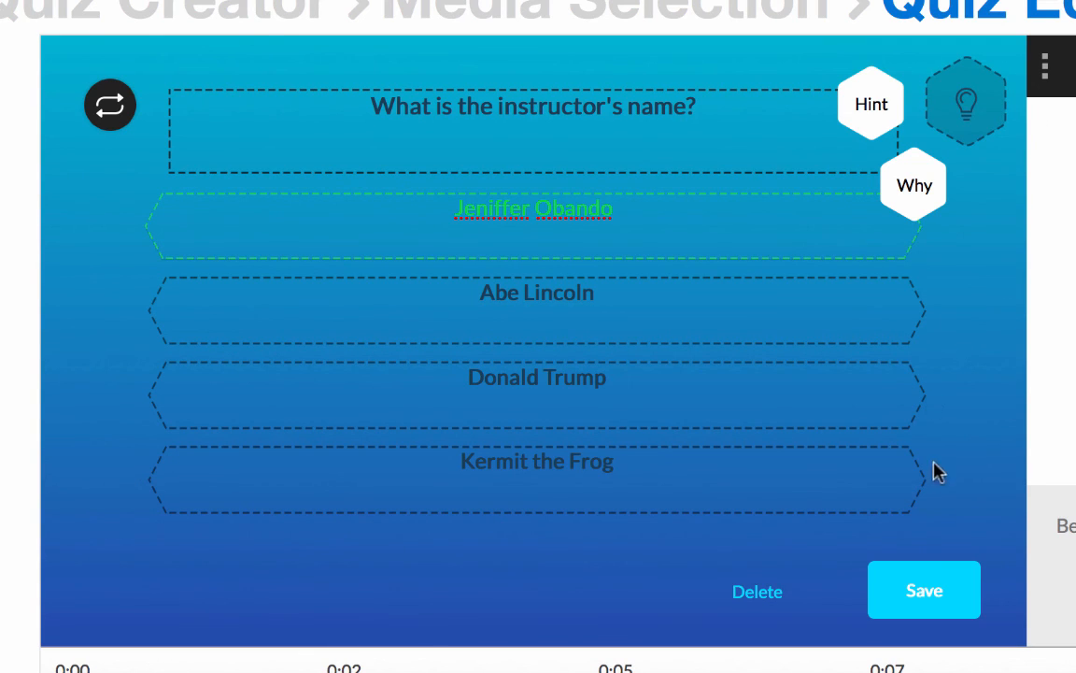
{"action": "left_click", "coordinate": [963, 101]}
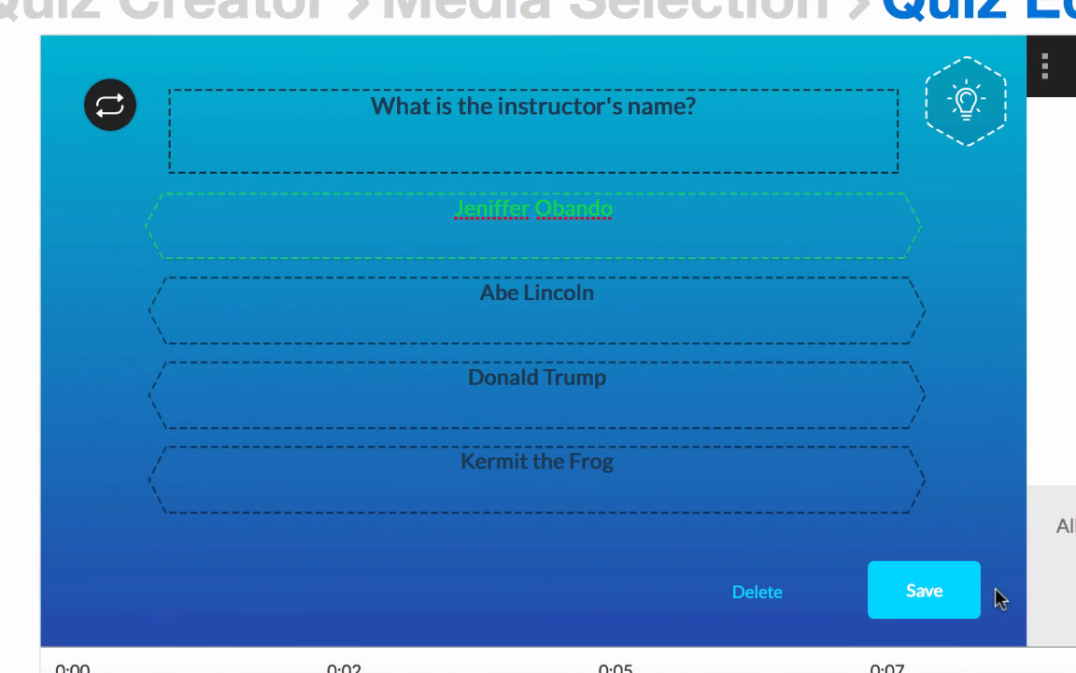
{"action": "left_click", "coordinate": [939, 598]}
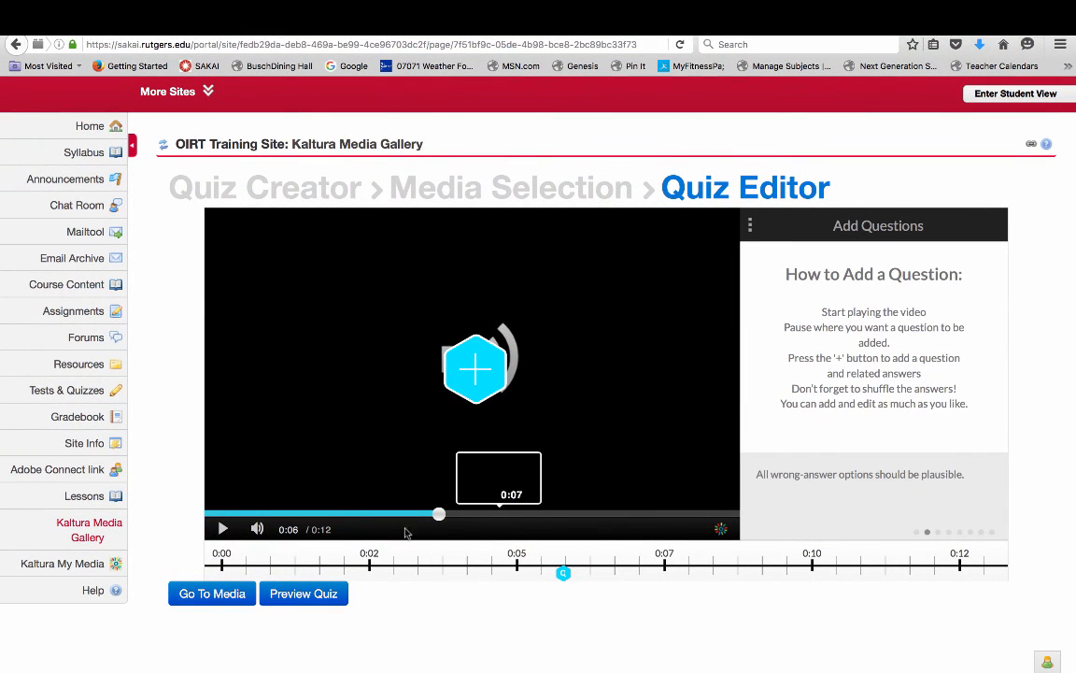
Try to resume the clip's playback in the quiz editor and move it back to the start.
{"action": "left_click", "coordinate": [225, 528]}
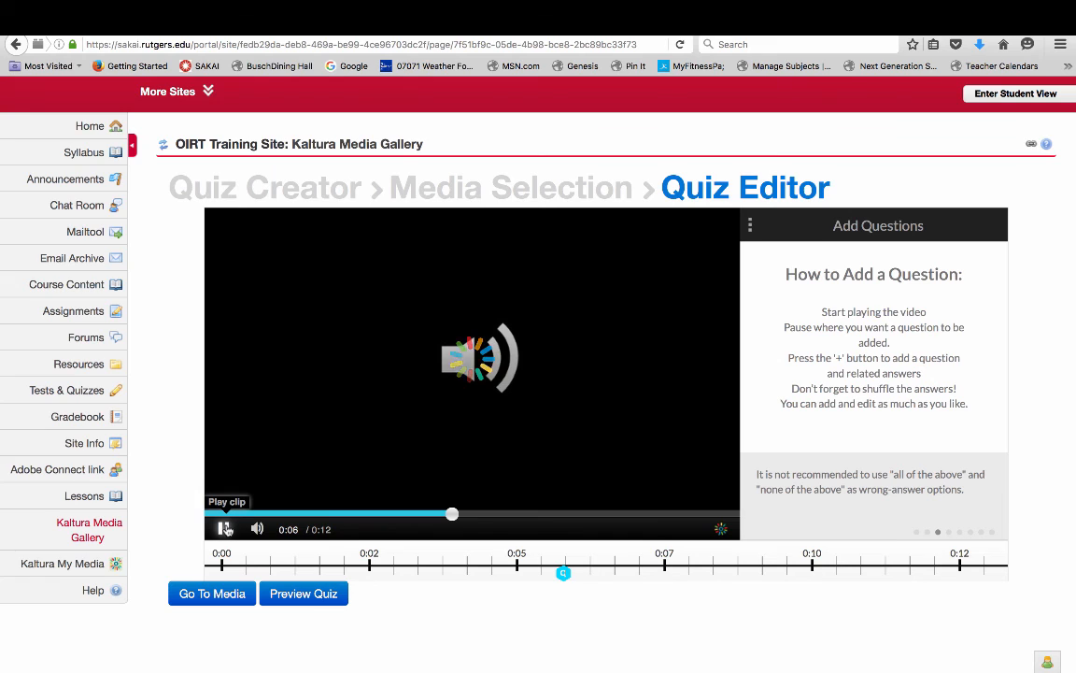
{"action": "left_click", "coordinate": [225, 529]}
{"action": "left_click", "coordinate": [225, 529]}
{"action": "left_click", "coordinate": [227, 529]}
{"action": "left_click", "coordinate": [222, 514]}
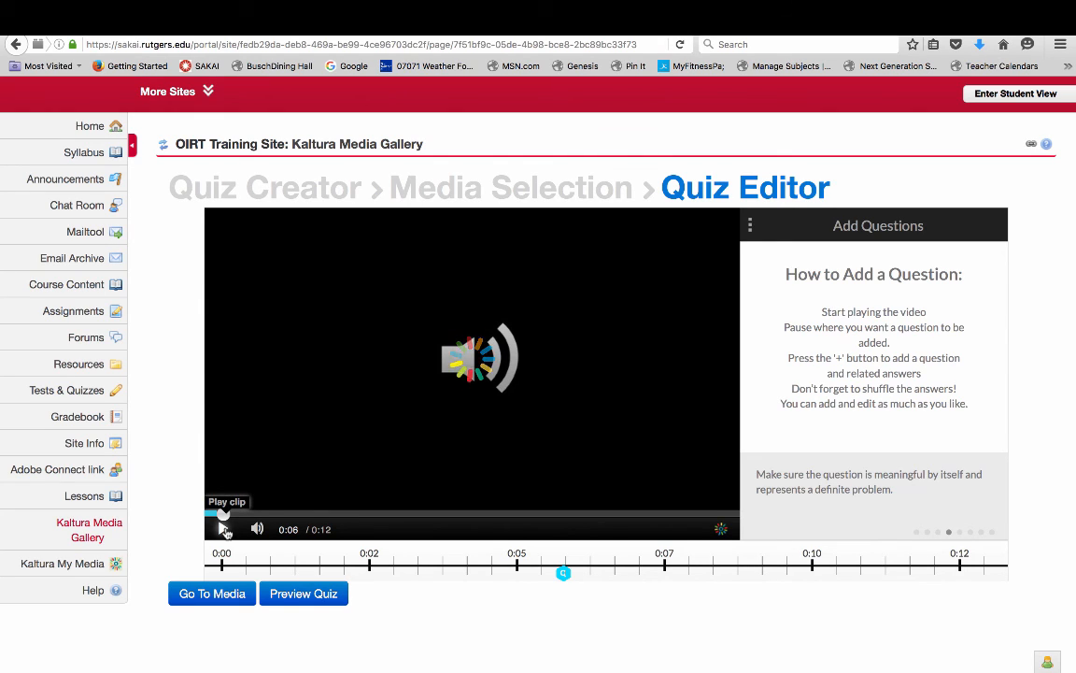
{"action": "left_click", "coordinate": [62, 563]}
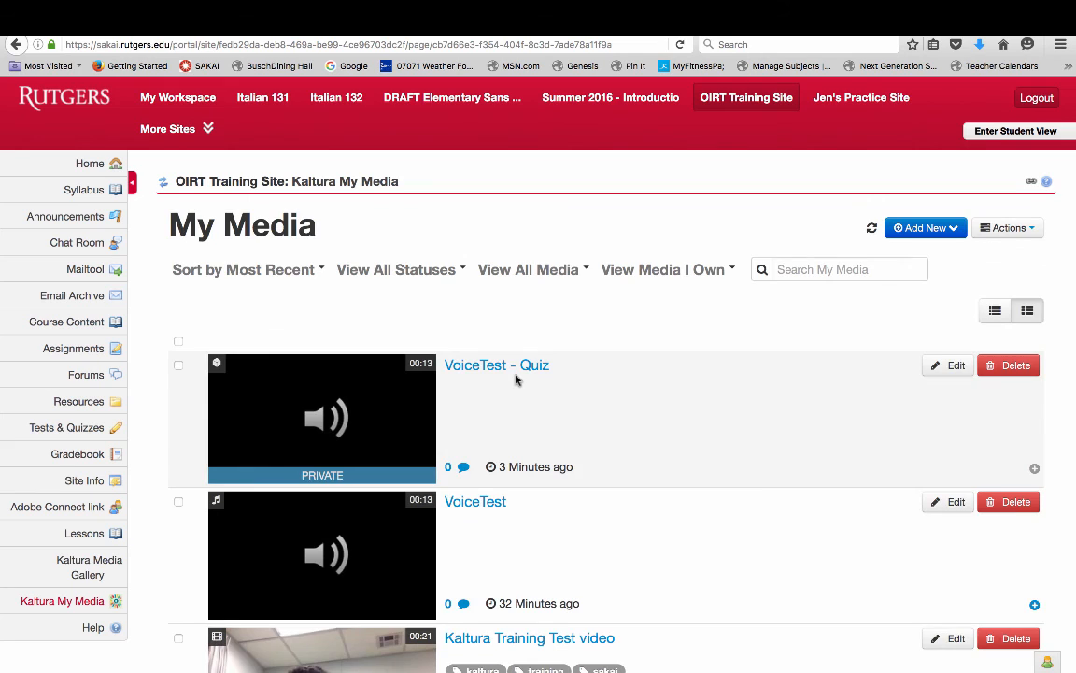
{"action": "scroll", "coordinate": [516, 378], "scroll_direction": "down", "scroll_amount": 5}
{"action": "left_click", "coordinate": [517, 374]}
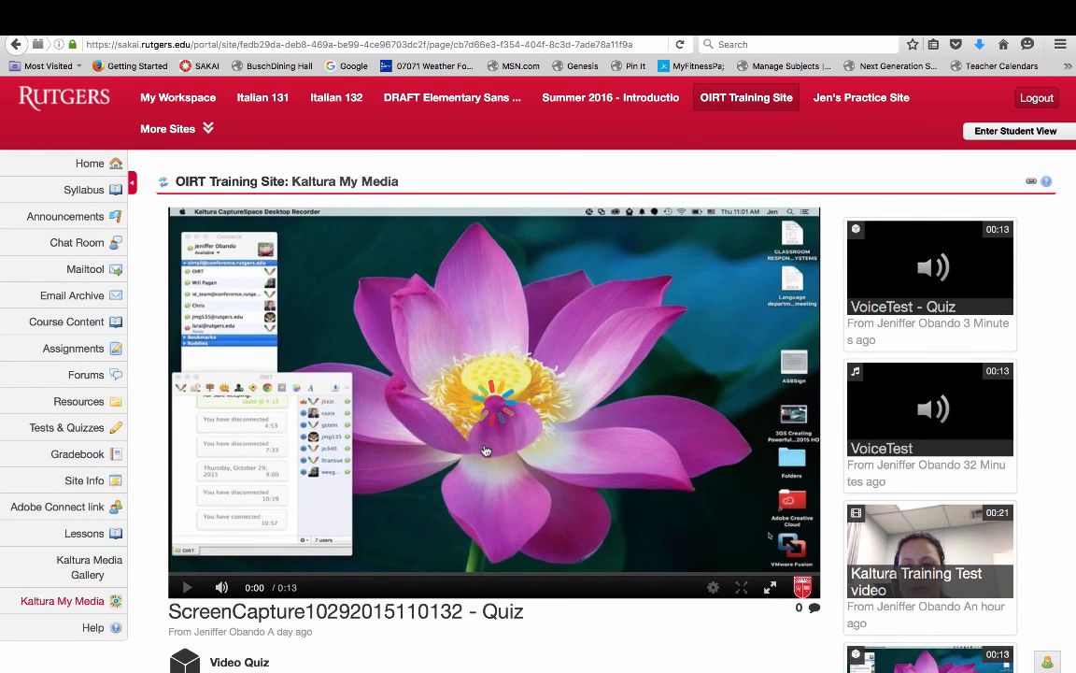
{"action": "left_click", "coordinate": [536, 454]}
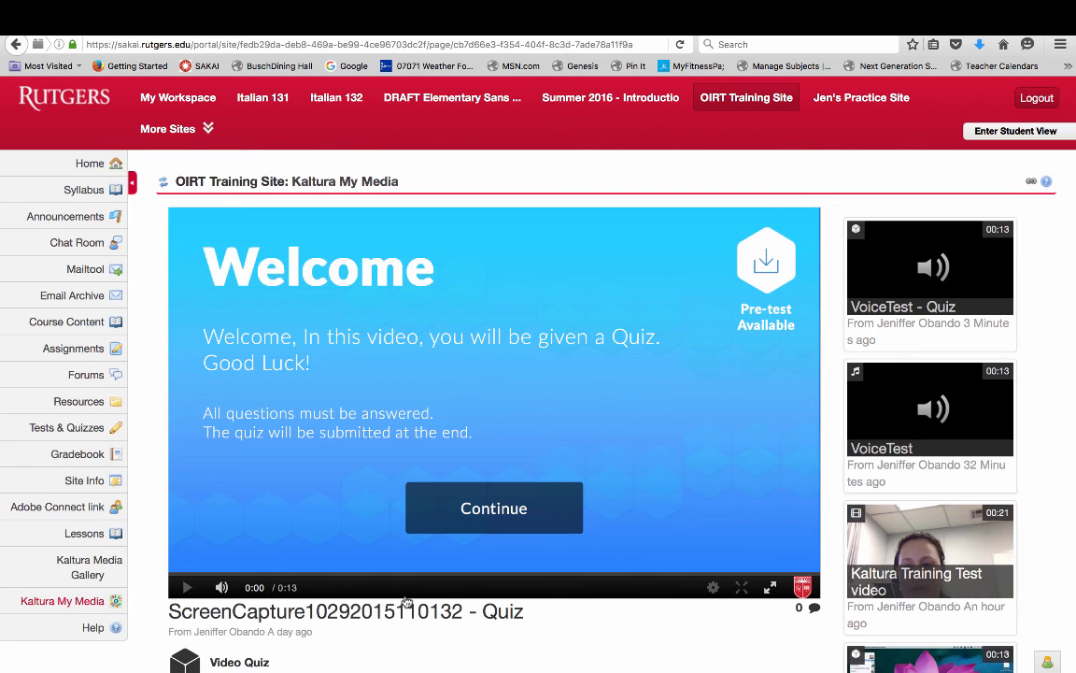
{"action": "left_click", "coordinate": [495, 521]}
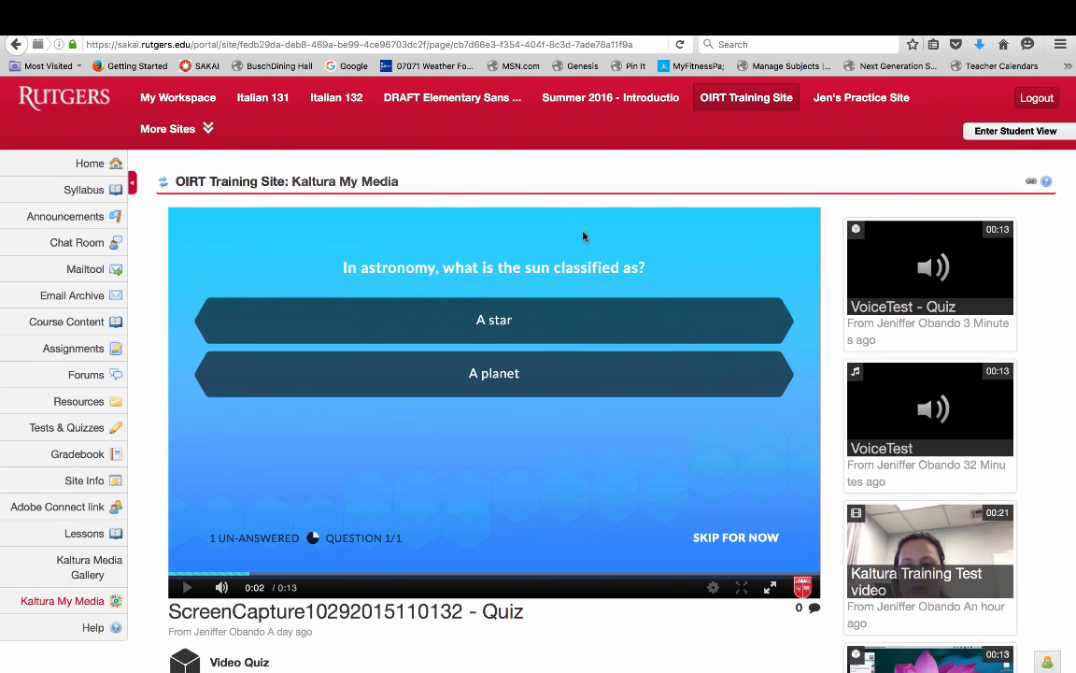
Answer the sun classification question with "A star", play the video to its end and submit the quiz.
{"action": "left_click", "coordinate": [561, 335]}
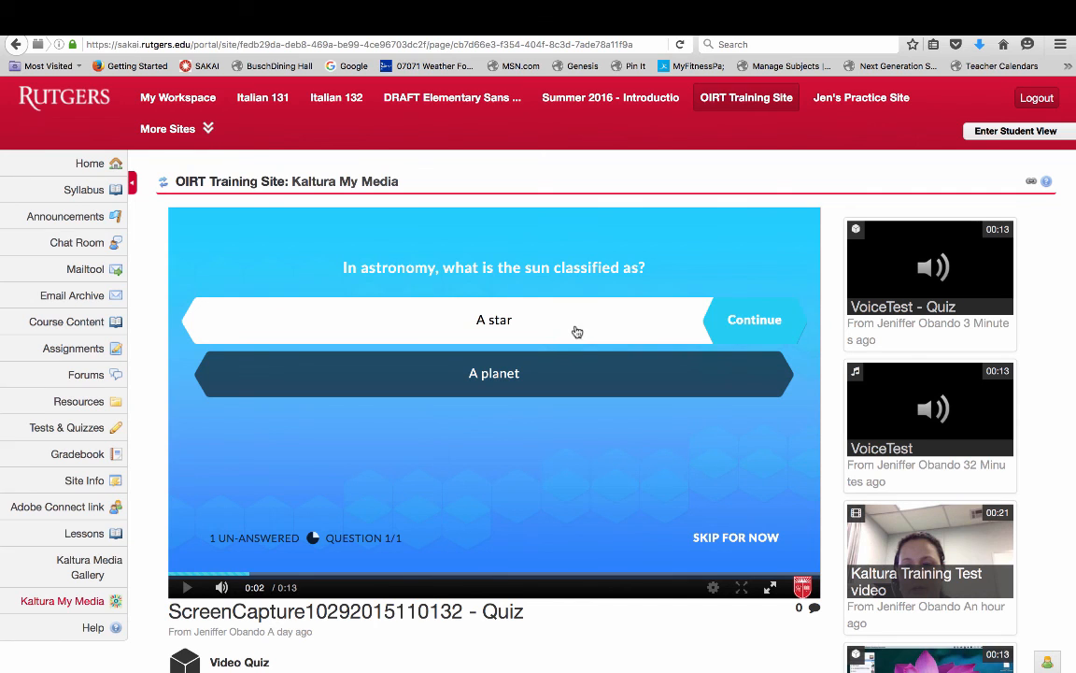
{"action": "left_click", "coordinate": [757, 322]}
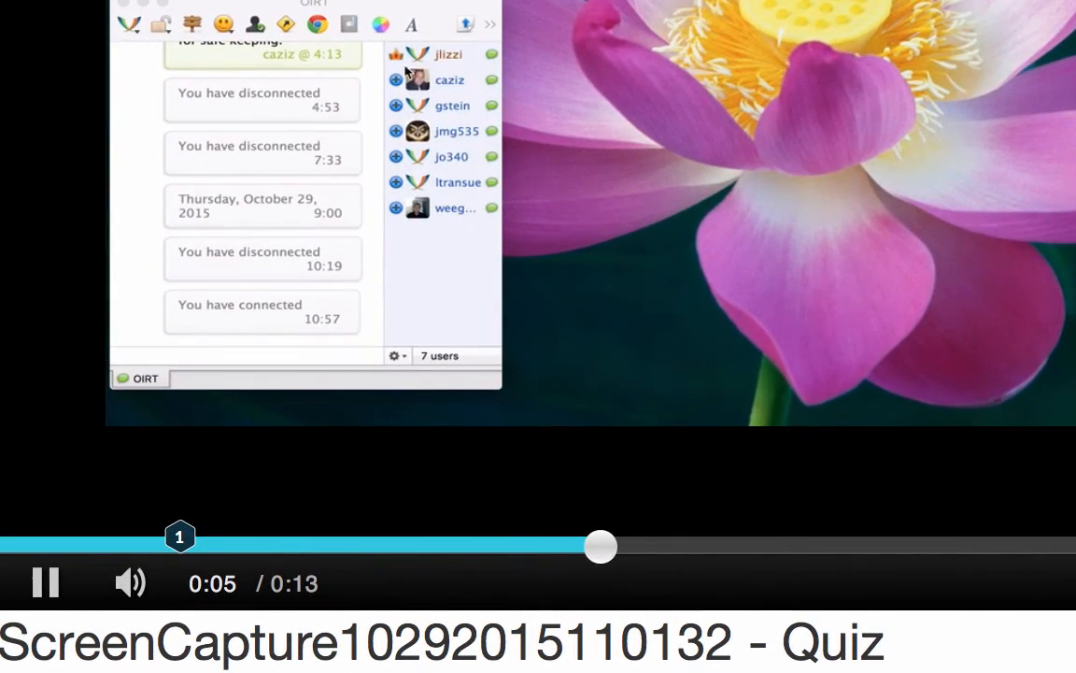
{"action": "left_click", "coordinate": [43, 587]}
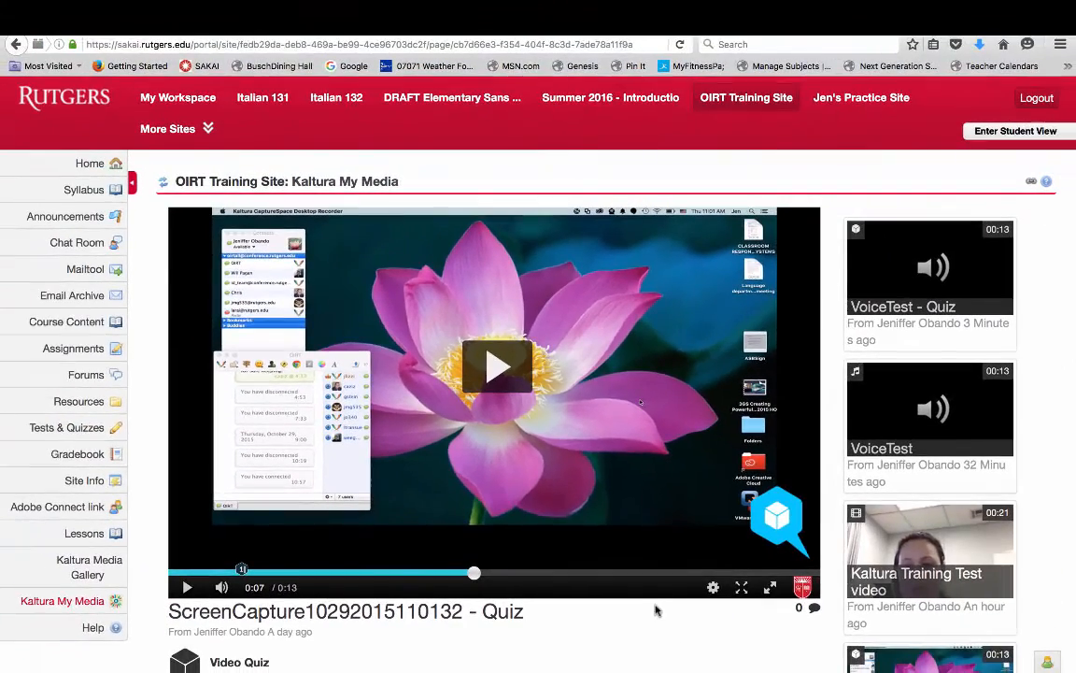
{"action": "left_click", "coordinate": [187, 586]}
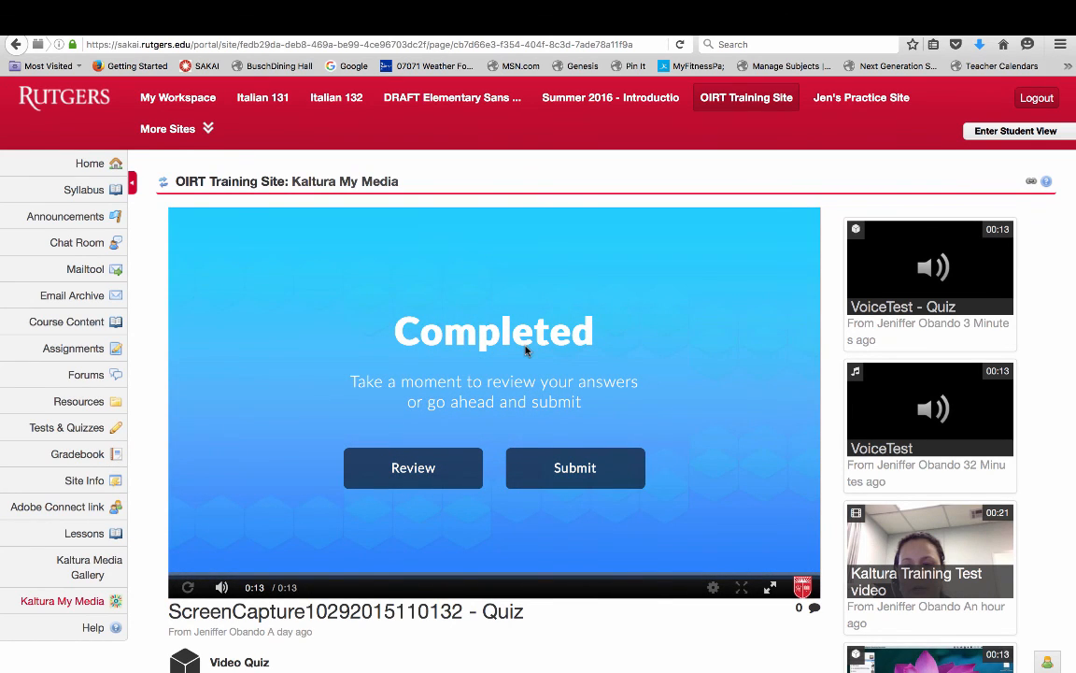
{"action": "left_click", "coordinate": [572, 475]}
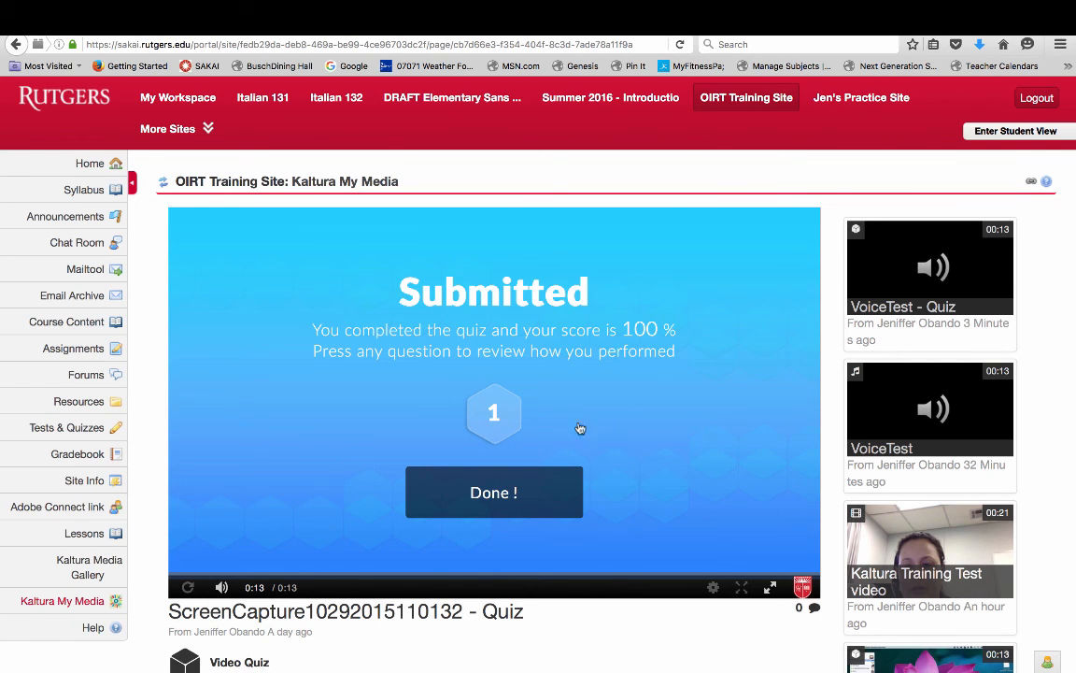
Review the submitted answer to question 1 and finish the quiz.
{"action": "left_click", "coordinate": [496, 411]}
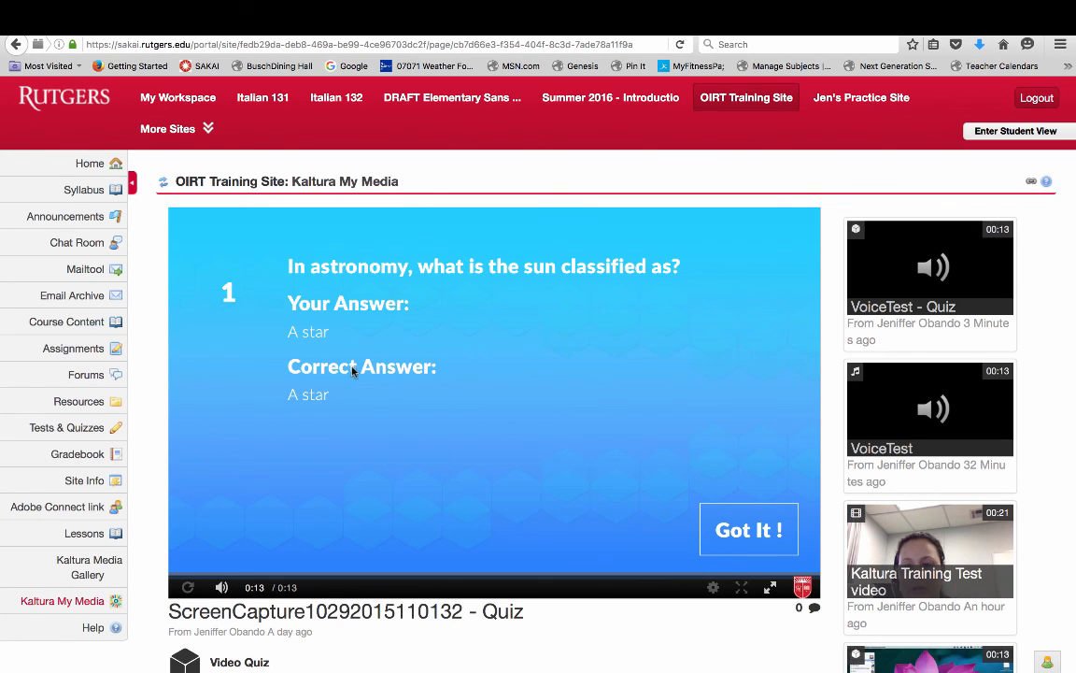
{"action": "left_click", "coordinate": [746, 529]}
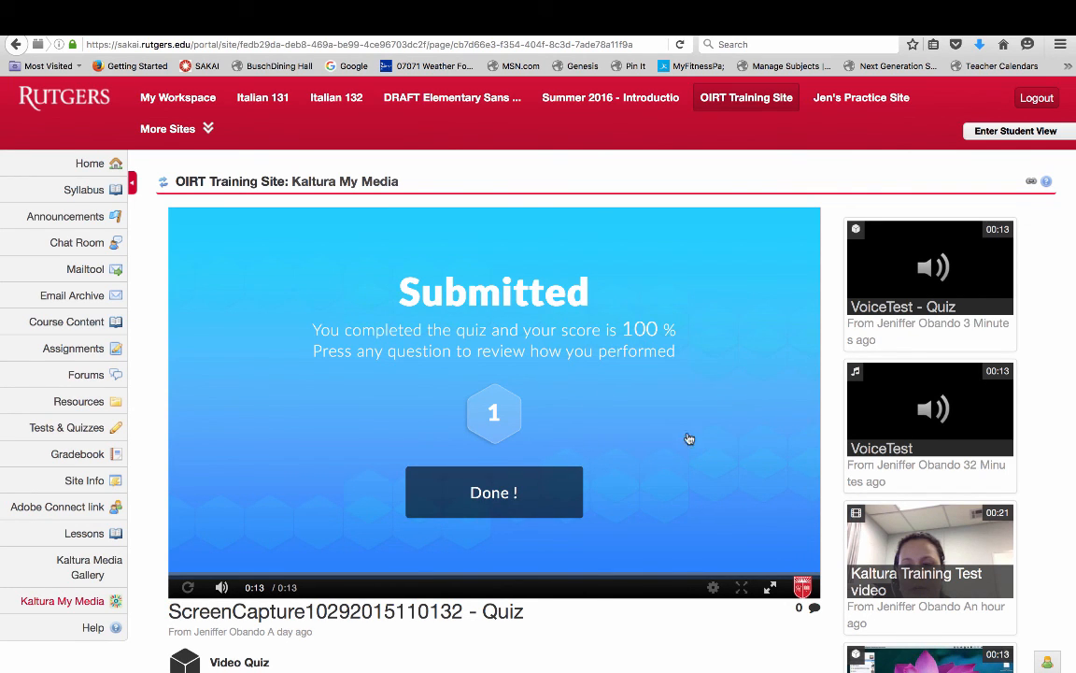
{"action": "left_click", "coordinate": [487, 515]}
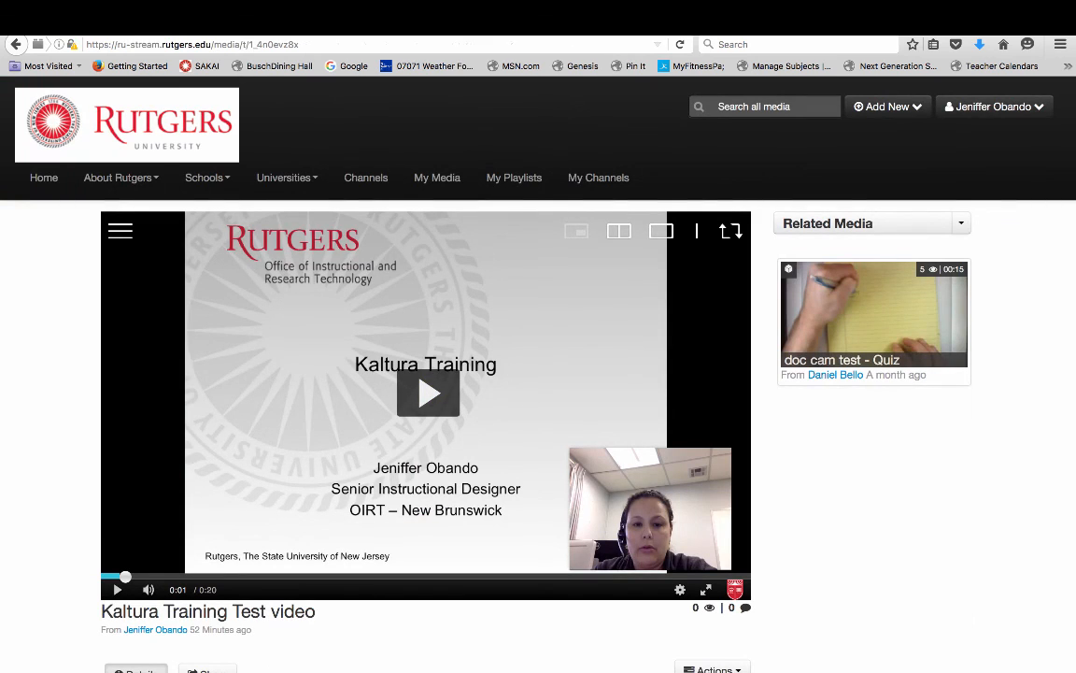
{"action": "left_click", "coordinate": [252, 44]}
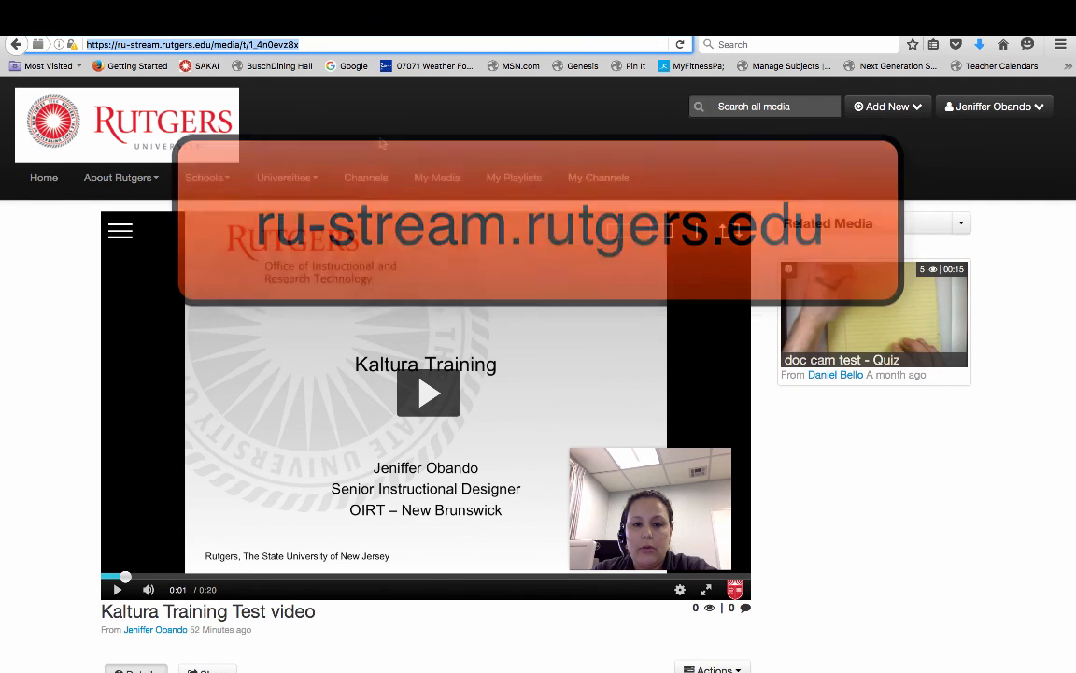
{"action": "left_click", "coordinate": [447, 176]}
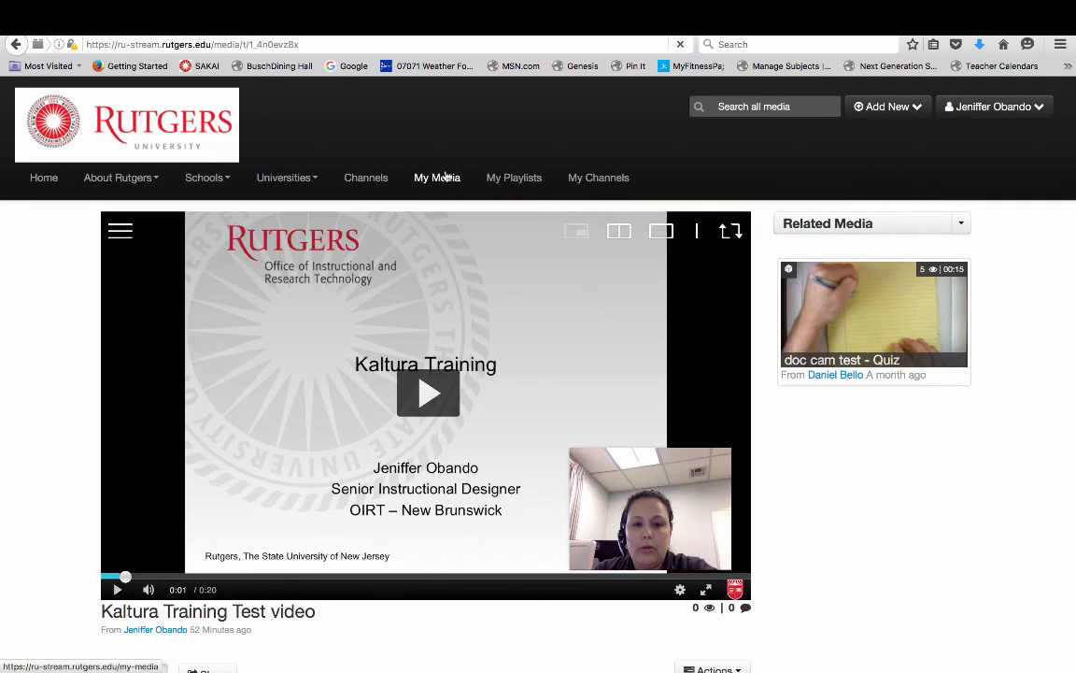
{"action": "scroll", "coordinate": [395, 393], "scroll_direction": "down", "scroll_amount": 3}
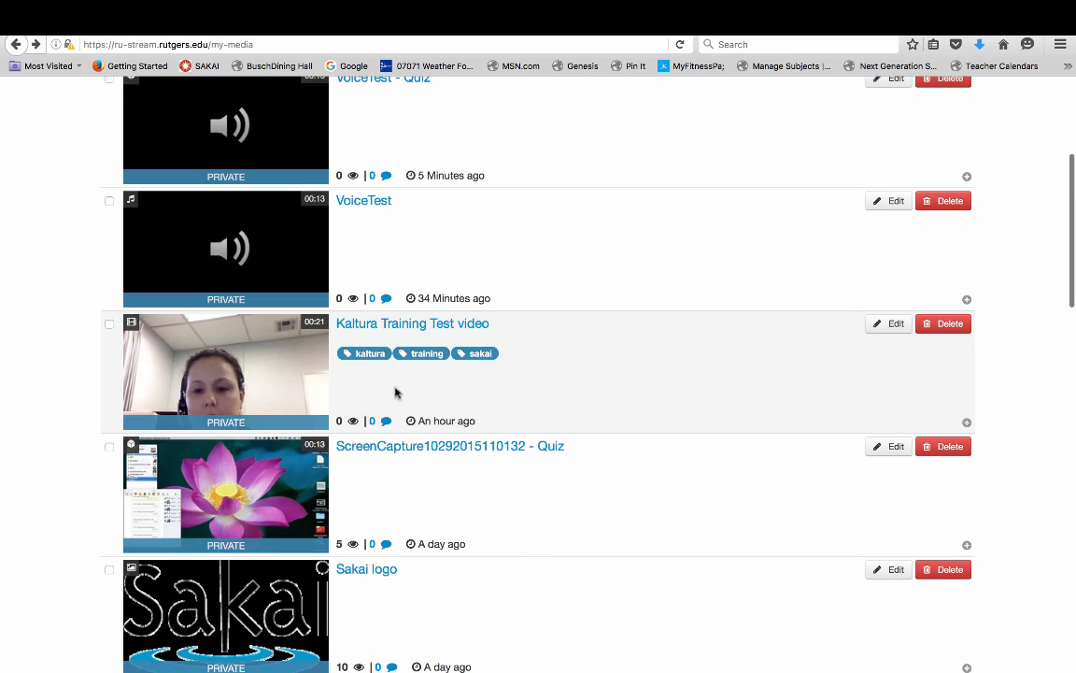
{"action": "left_click", "coordinate": [452, 448]}
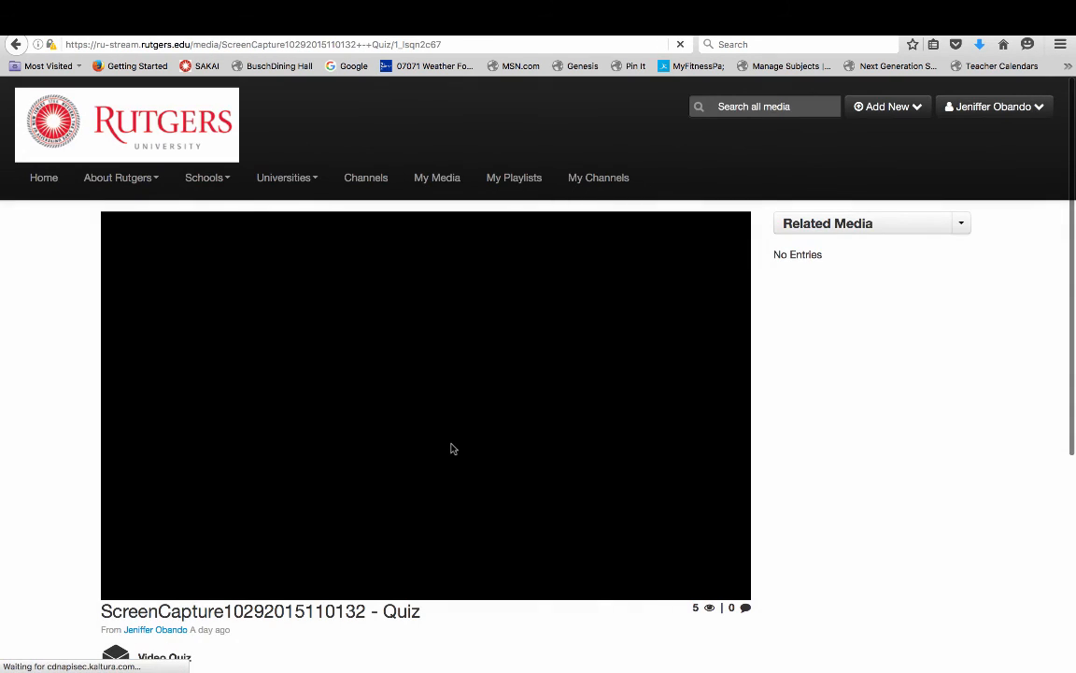
Open the quiz's analytics and examine its general metrics, top engaged users, quiz users and quiz question results on the dashboard.
{"action": "scroll", "coordinate": [652, 401], "scroll_direction": "down", "scroll_amount": 1}
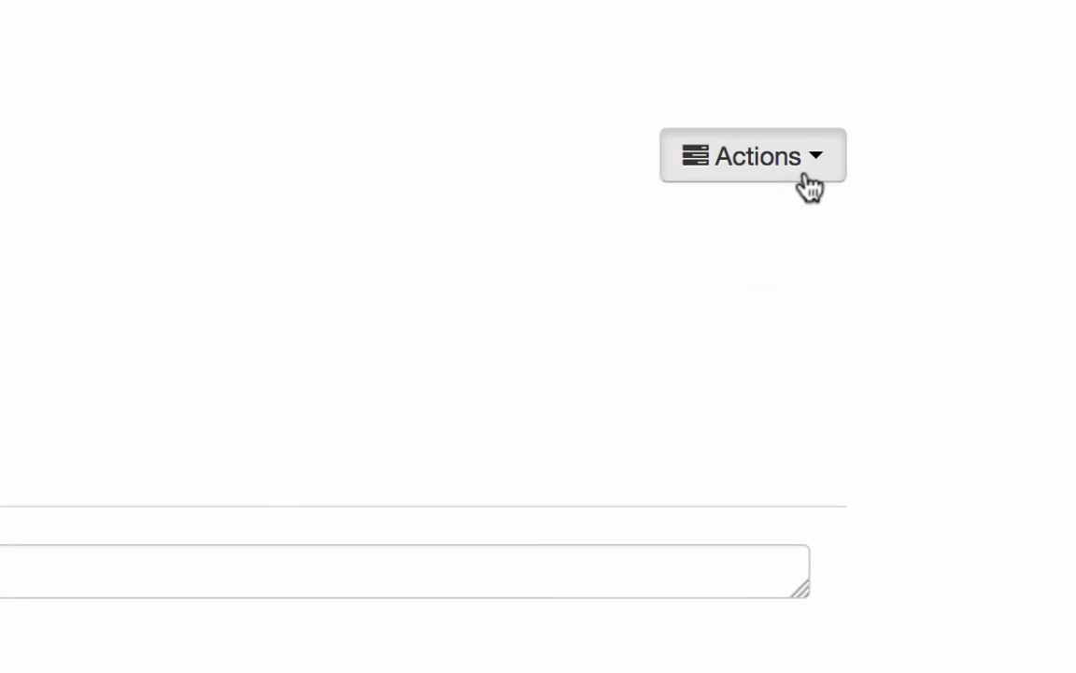
{"action": "left_click", "coordinate": [730, 652]}
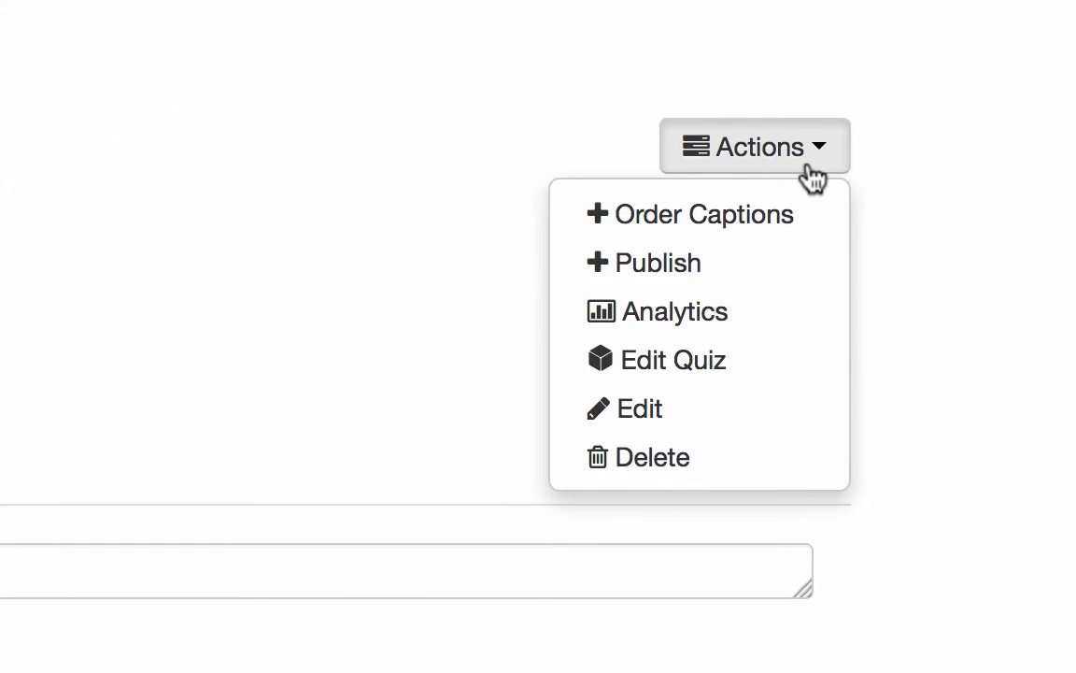
{"action": "left_click", "coordinate": [688, 322]}
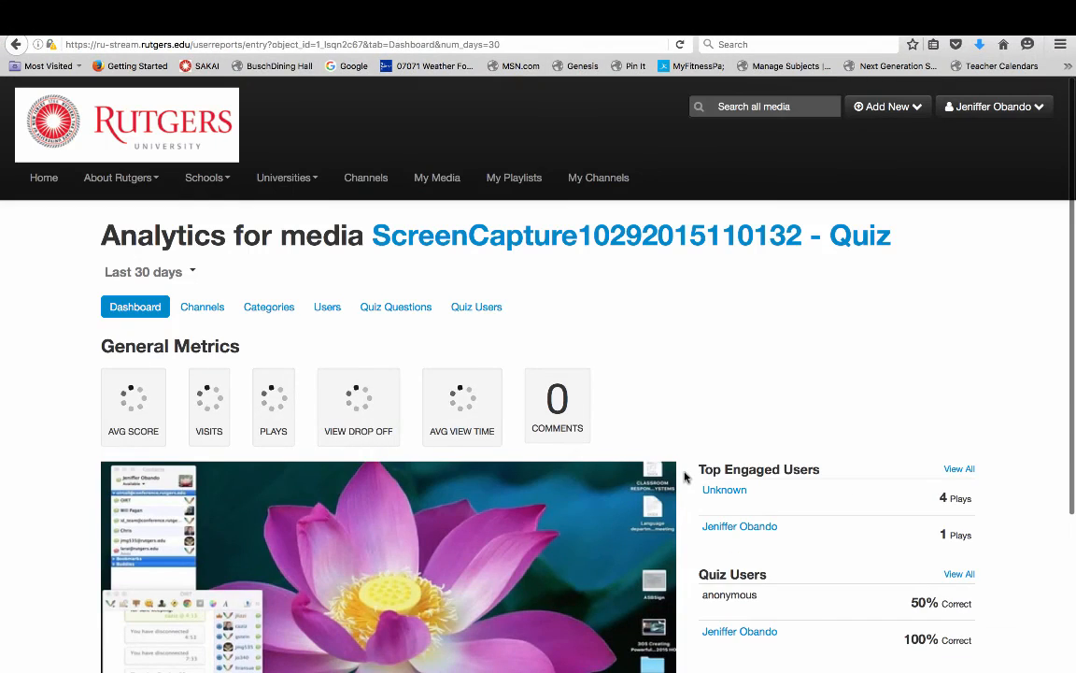
{"action": "scroll", "coordinate": [1023, 372], "scroll_direction": "down", "scroll_amount": 2}
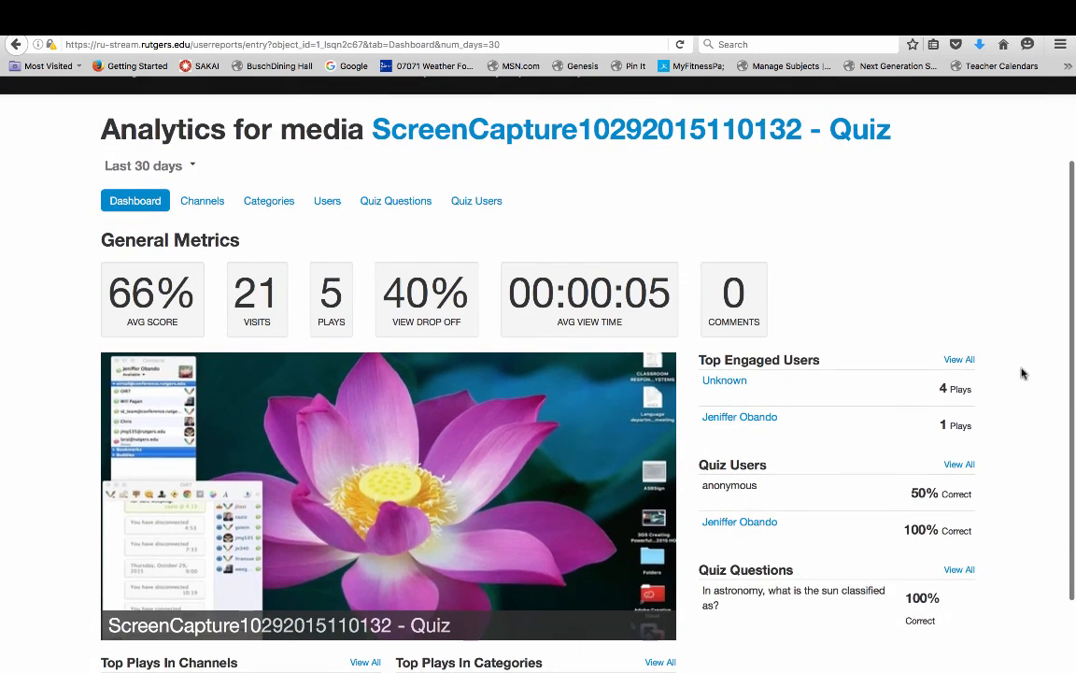
{"action": "scroll", "coordinate": [1023, 372], "scroll_direction": "down", "scroll_amount": 1}
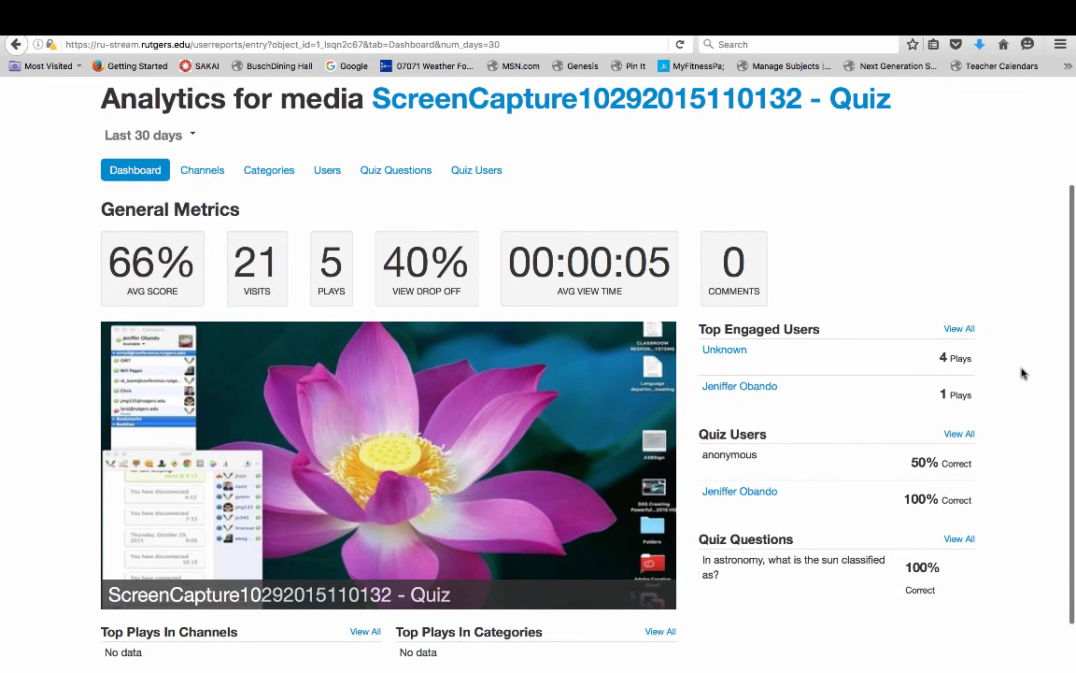
{"action": "scroll", "coordinate": [45, 265], "scroll_direction": "down", "scroll_amount": 2}
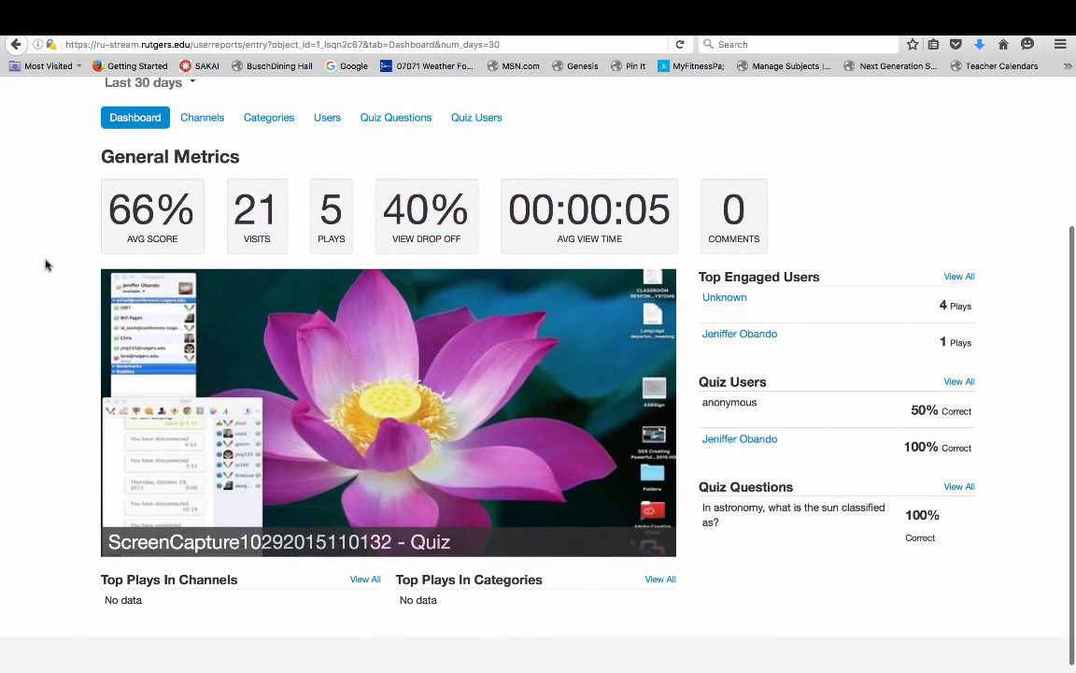
{"action": "mouse_move", "coordinate": [148, 225]}
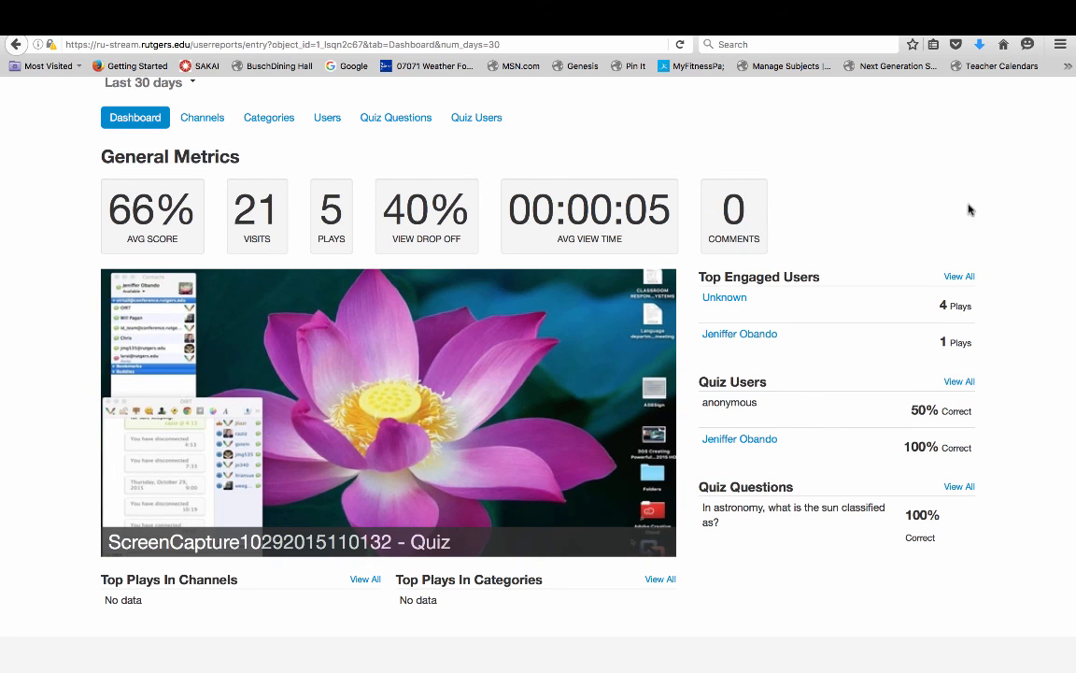
{"action": "scroll", "coordinate": [971, 209], "scroll_direction": "down", "scroll_amount": 1}
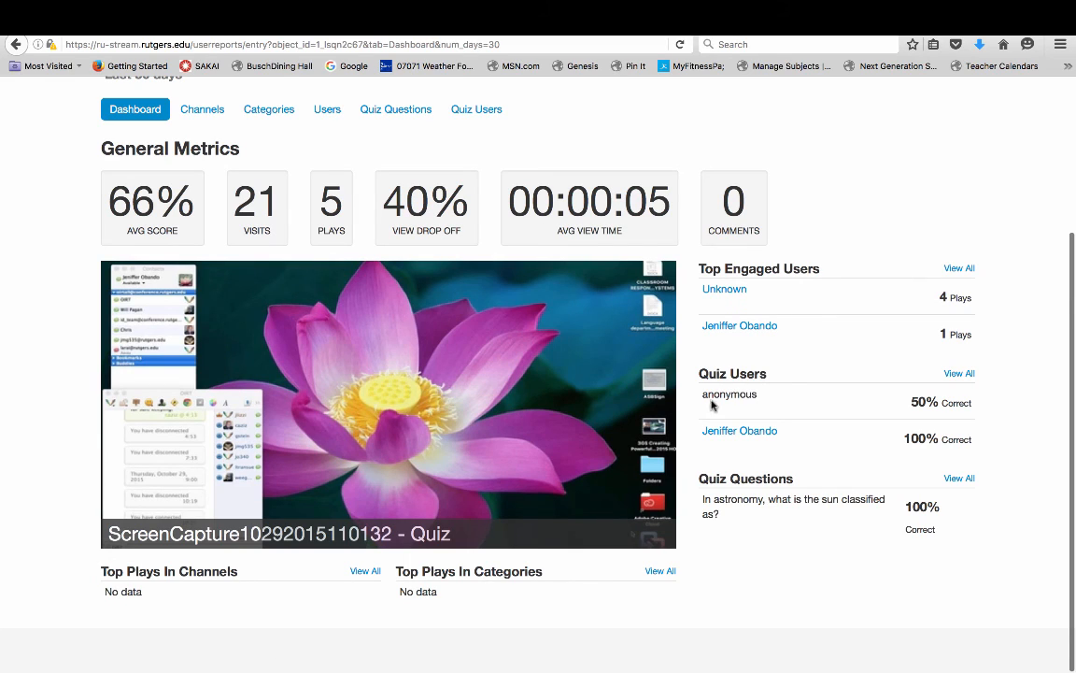